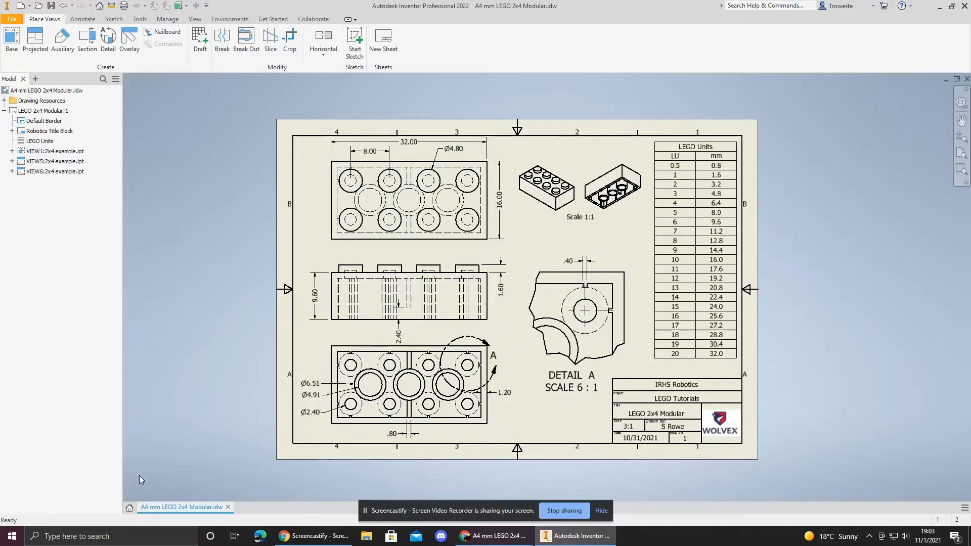
Step: Examine the LEGO 2x4 reference drawing and its LEGO Units conversion table
left_click(130, 507)
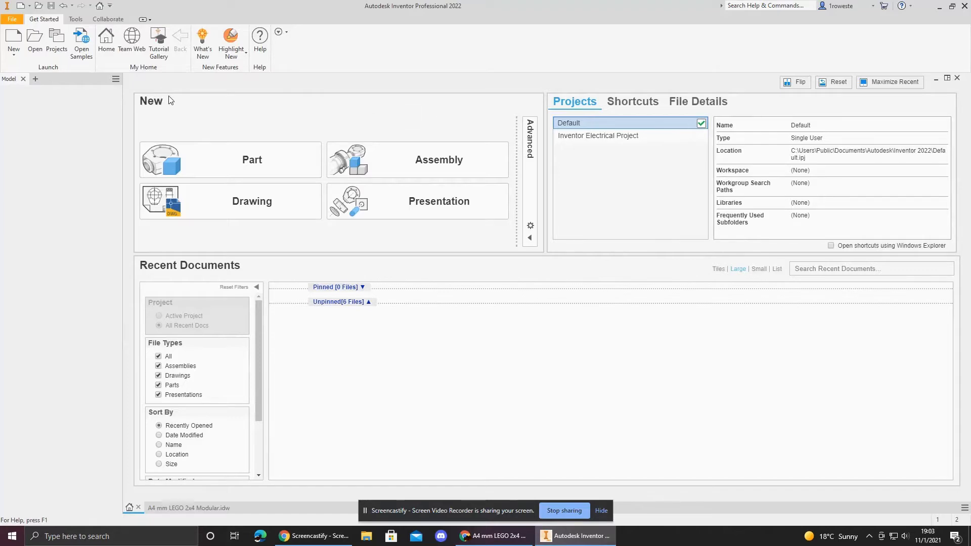
left_click(201, 508)
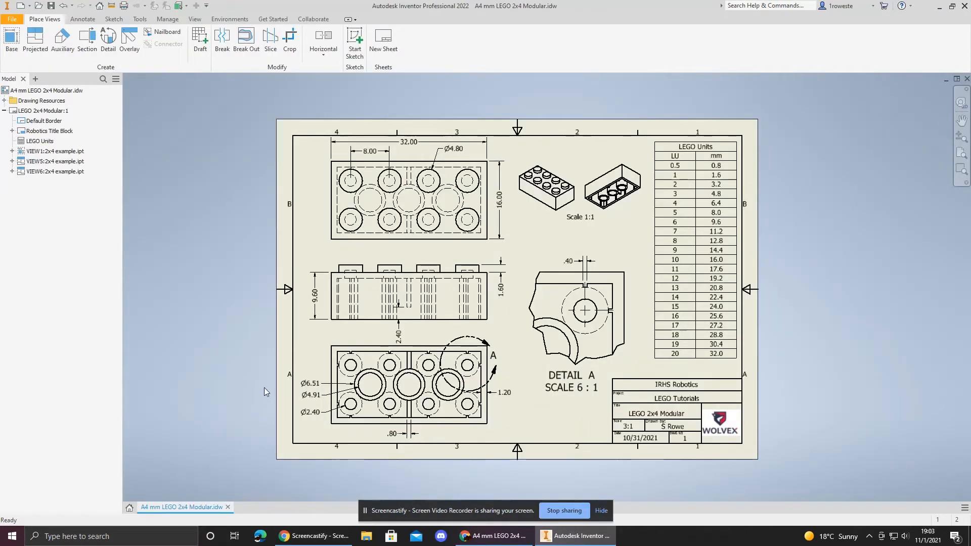
left_click(687, 159)
key("Escape")
left_click(681, 160)
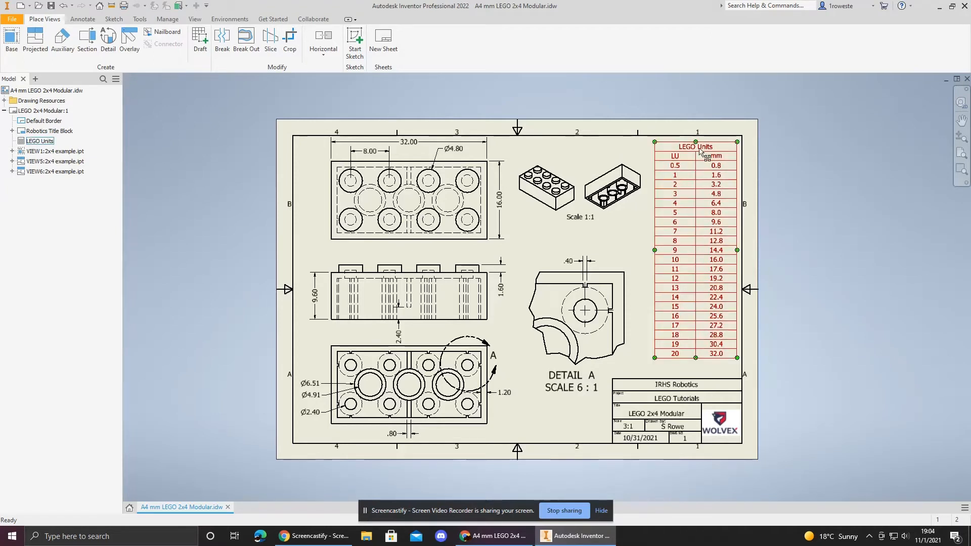
key("Escape")
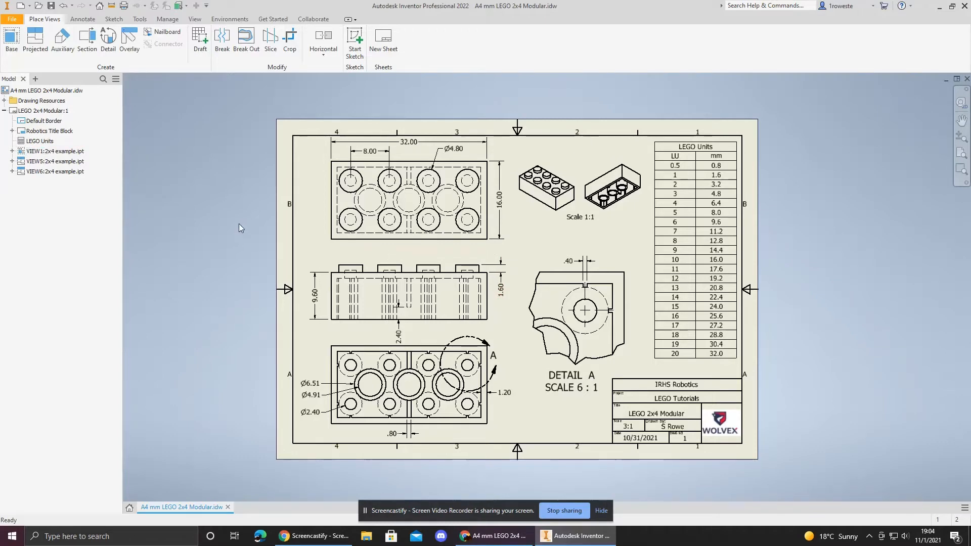
left_click(129, 507)
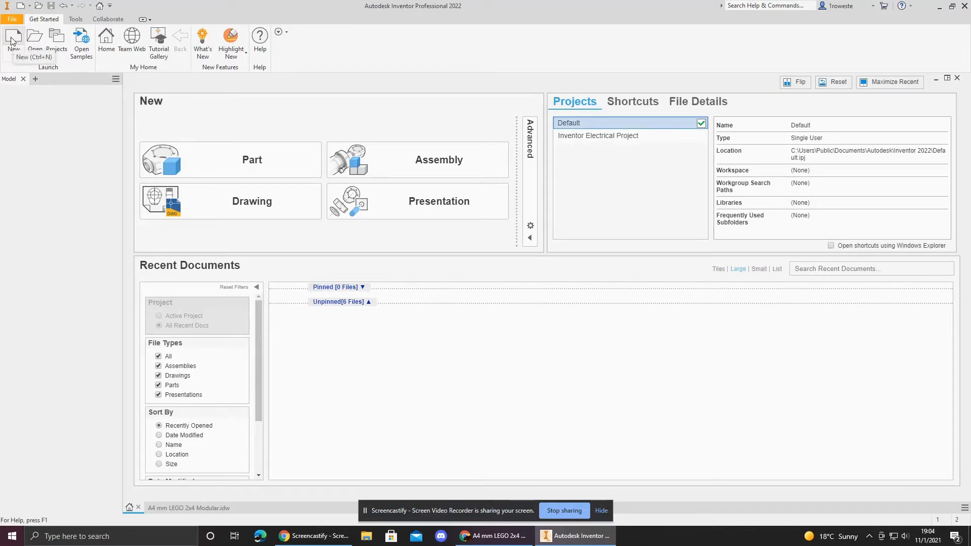
left_click(170, 507)
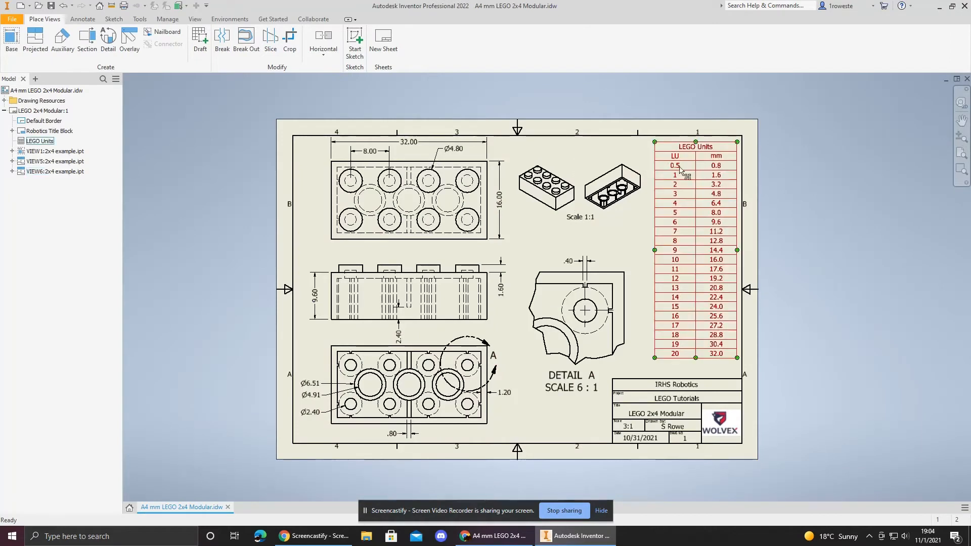
left_click(130, 507)
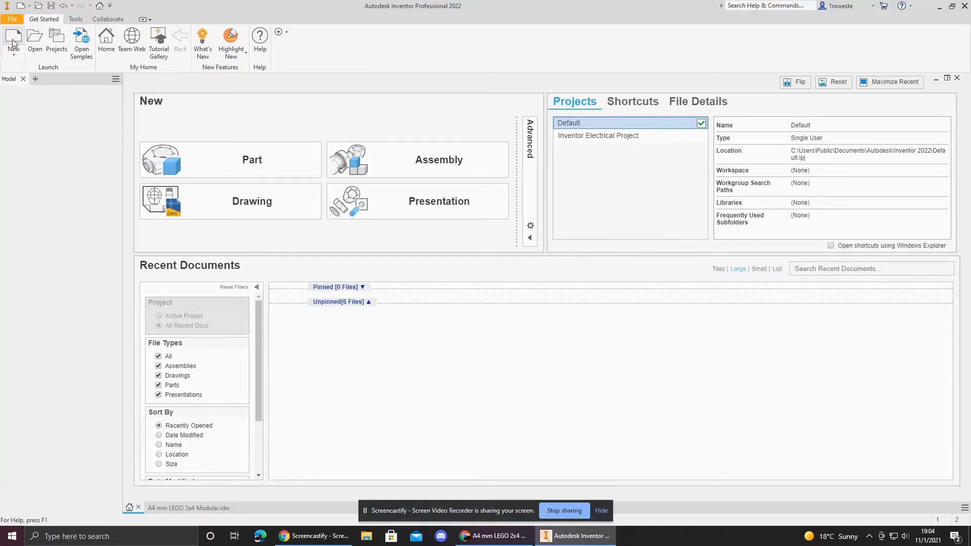
Step: Create a new part from the Metric Standard (mm).ipt template
left_click(14, 44)
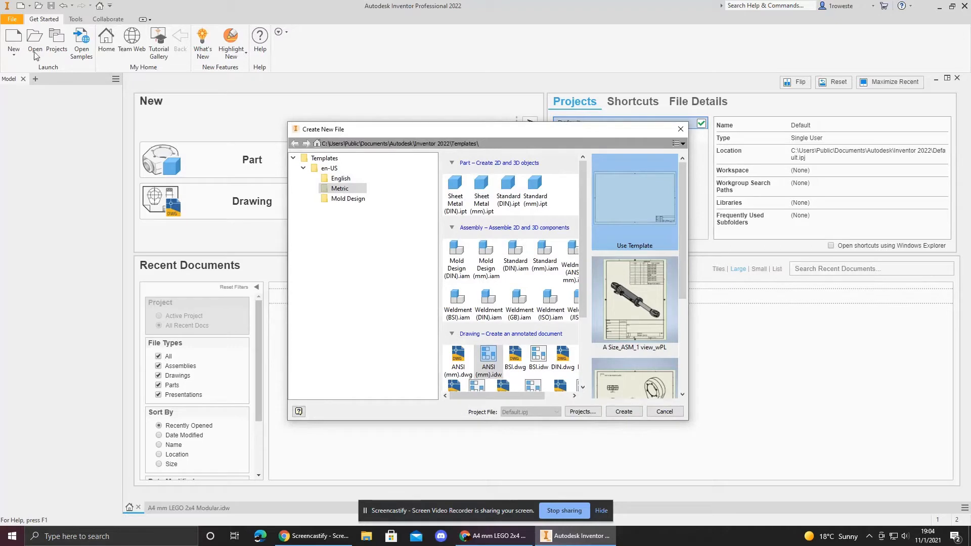
left_click(340, 189)
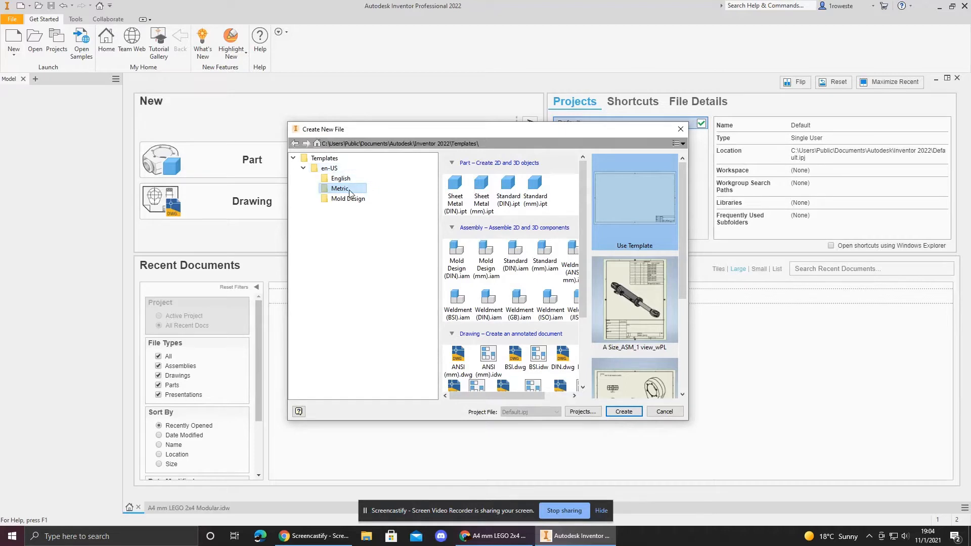
double_click(540, 187)
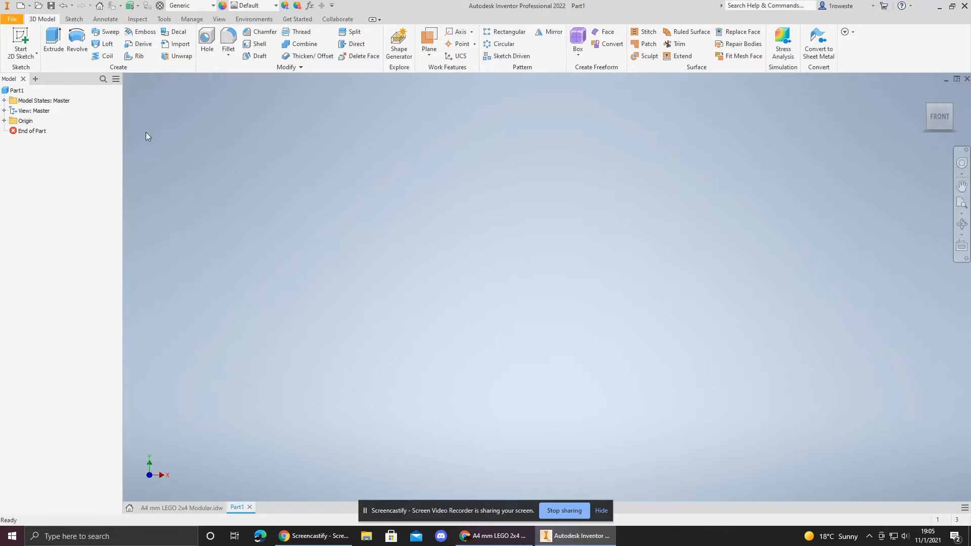
Step: Start a 2D sketch on the horizontal origin plane
left_click(21, 40)
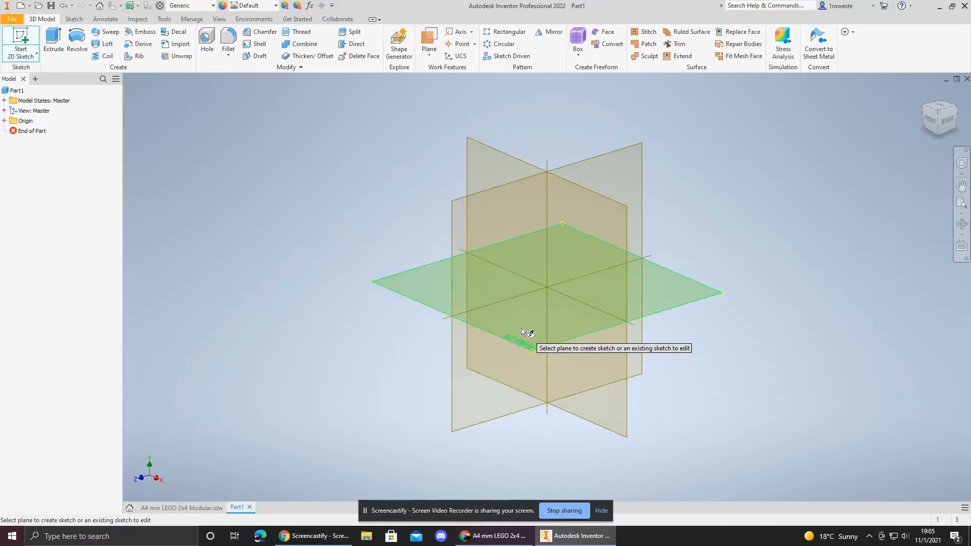
left_click(548, 319)
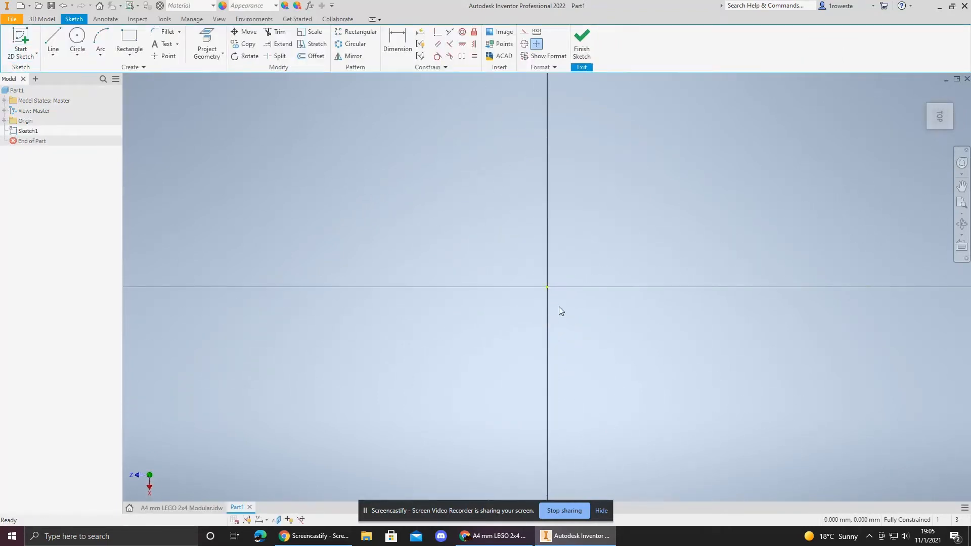
middle_click_drag(560, 310, 470, 330)
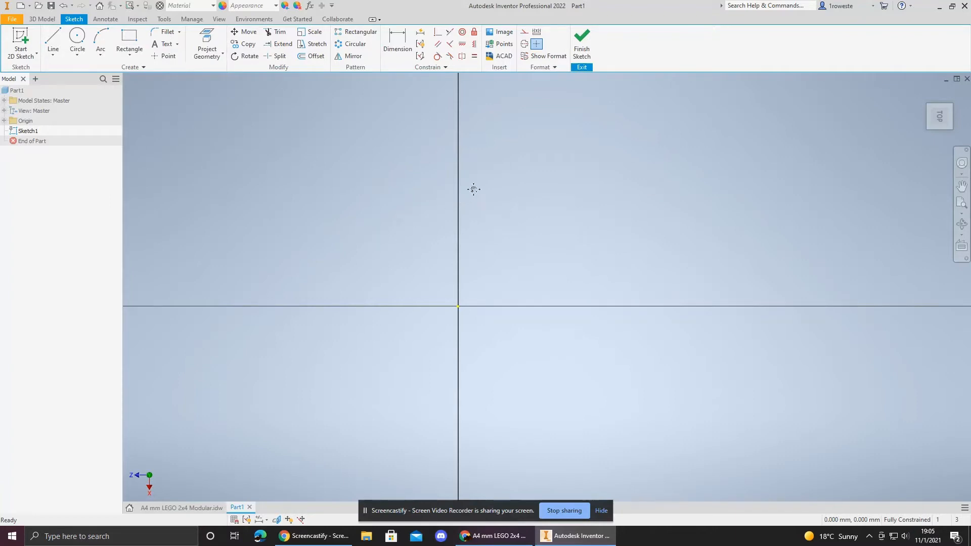
middle_click_drag(472, 188, 410, 253)
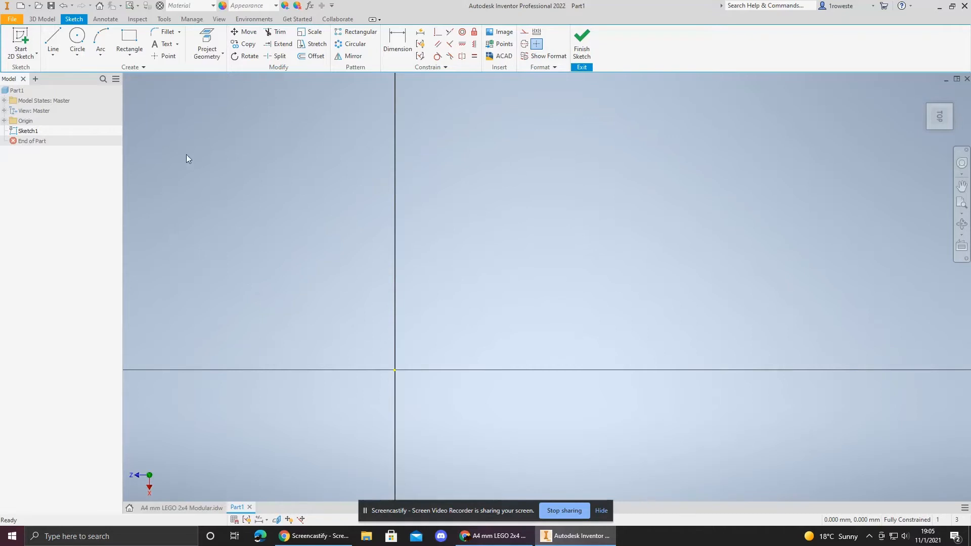
Step: Draw a rectangle 32 mm wide and 16 mm tall with one corner at the sketch origin
left_click(133, 41)
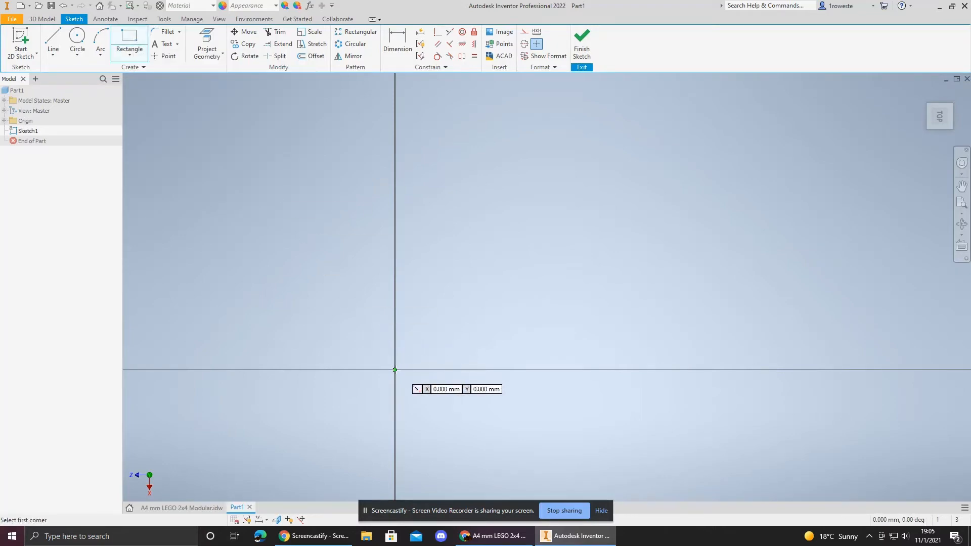
left_click(178, 508)
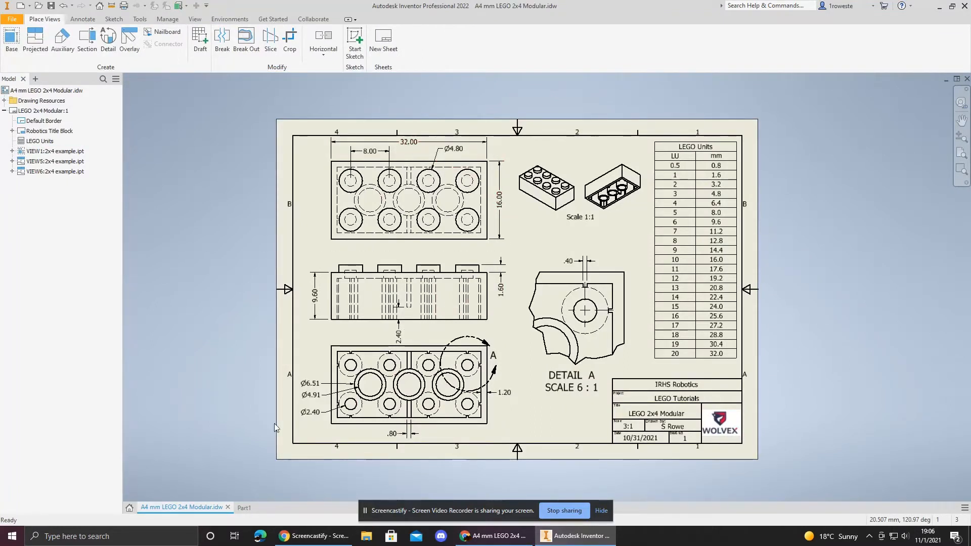
left_click(245, 507)
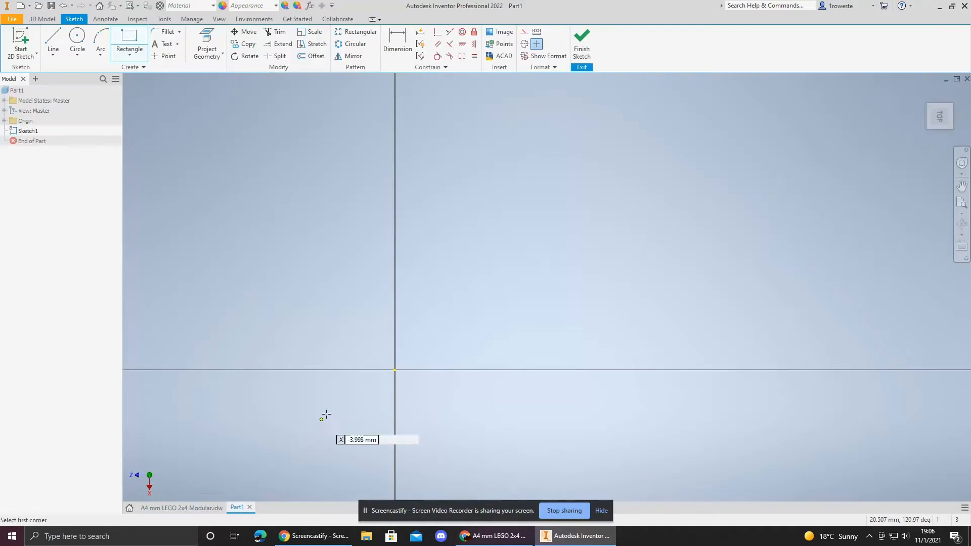
left_click(131, 44)
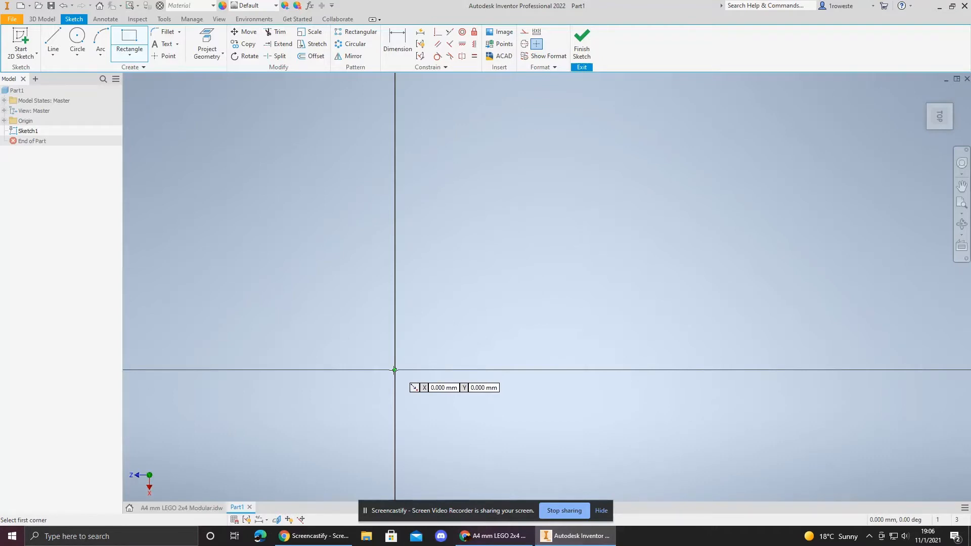
left_click(395, 369)
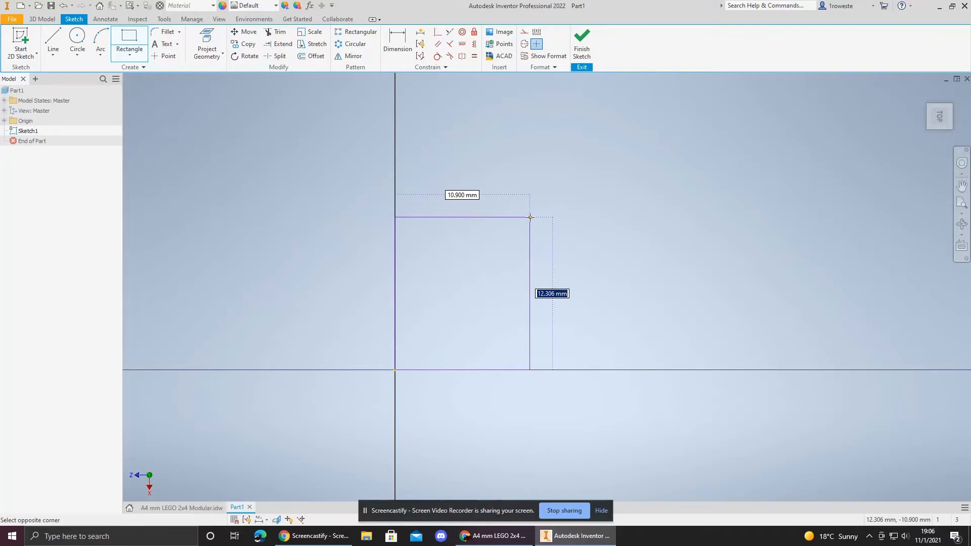
type("16")
key("Tab")
type("32")
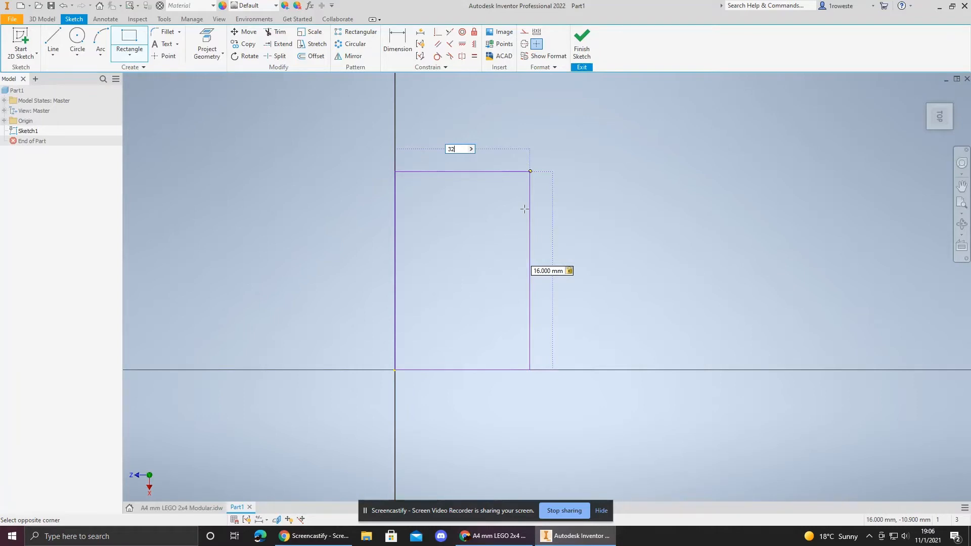
key("Tab")
key("Return")
Step: Draw a second rectangle about 21 by 11 mm above the first one
middle_click_drag(593, 249, 450, 303)
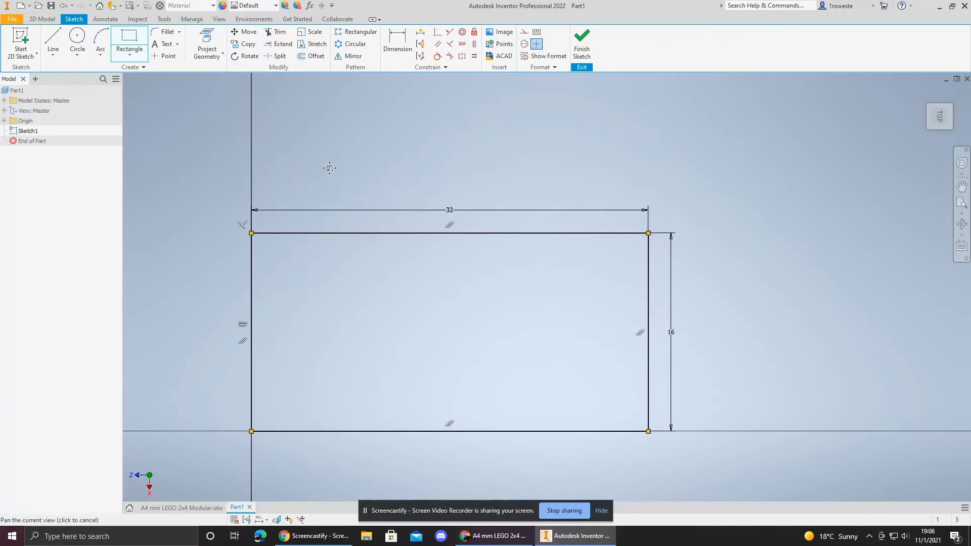
middle_click_drag(327, 167, 314, 272)
left_click(275, 289)
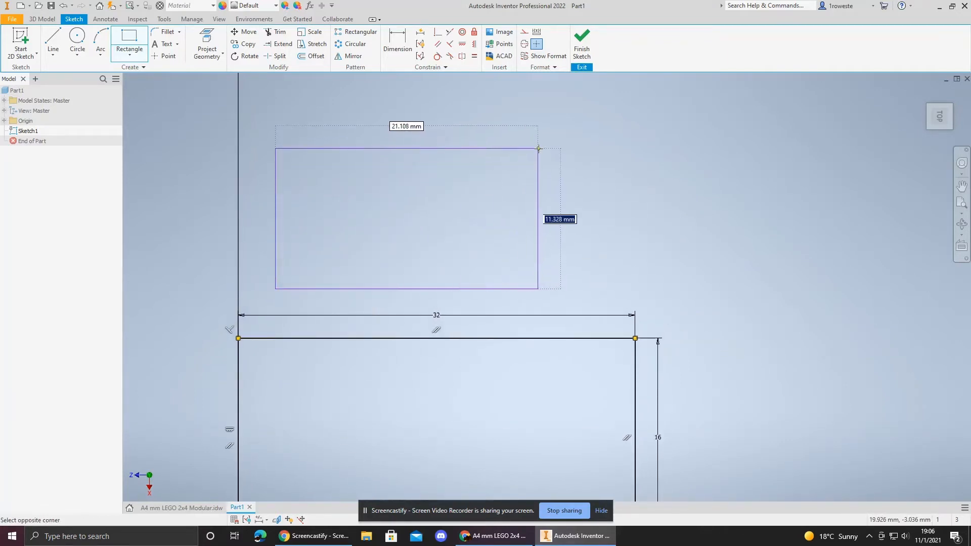
left_click(538, 148)
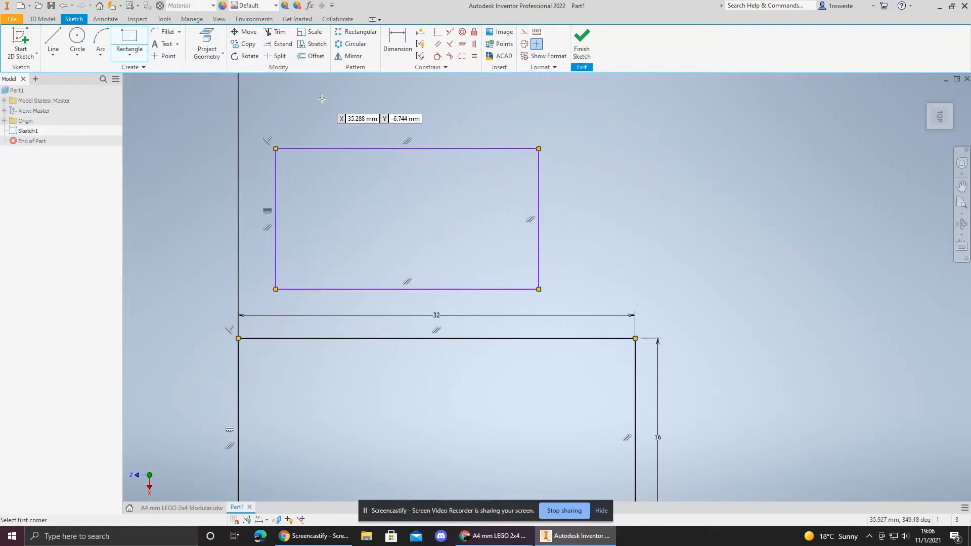
Step: Dimension the second rectangle's width as 16 mm and its height as 32 mm
left_click(398, 43)
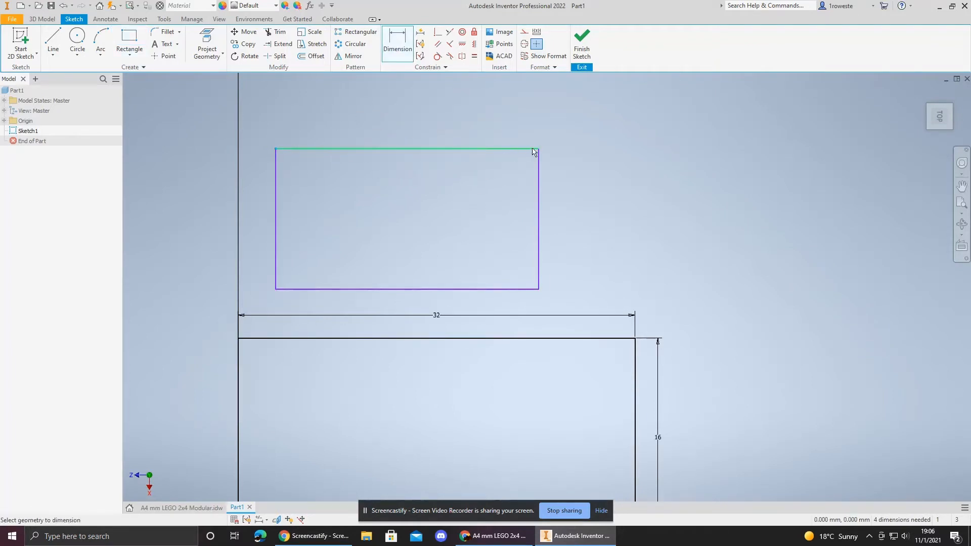
left_click(428, 150)
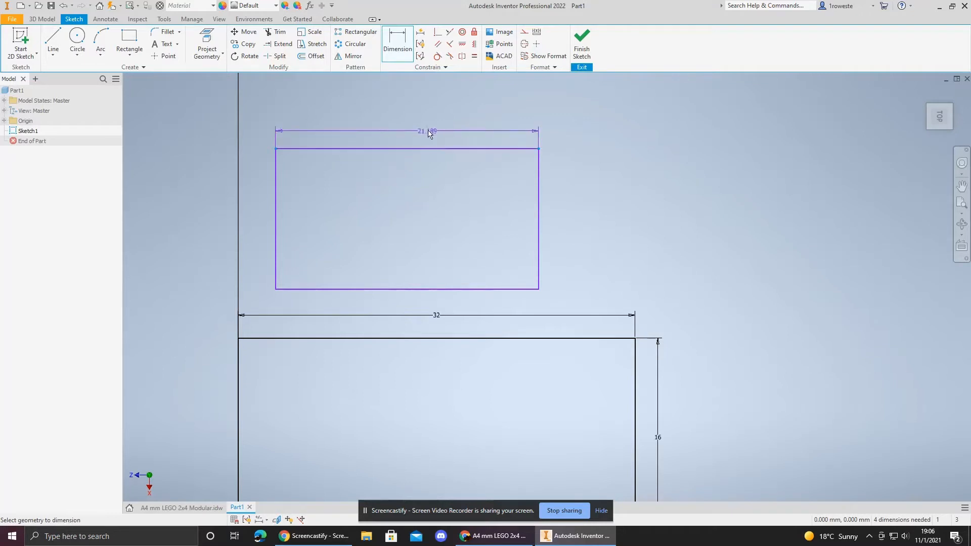
left_click(425, 126)
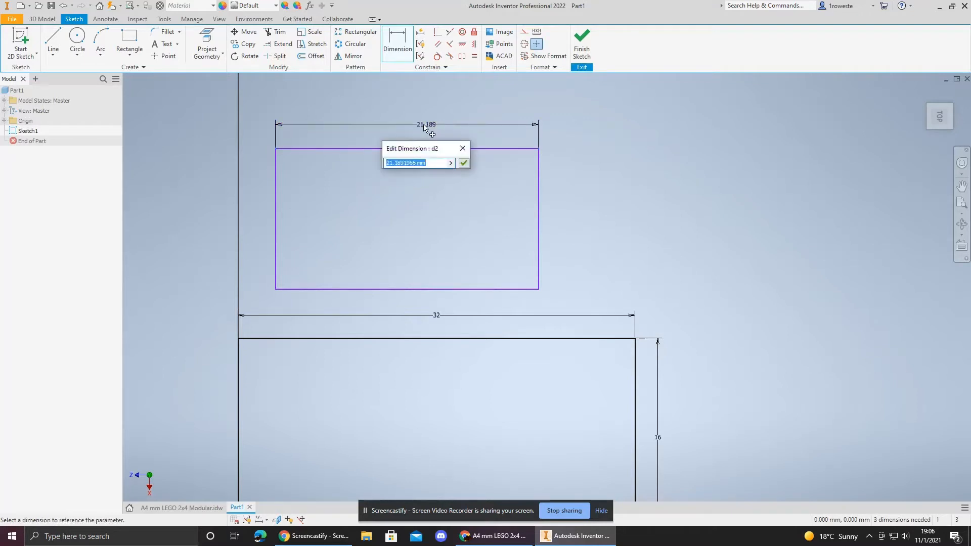
type("16")
key("Return")
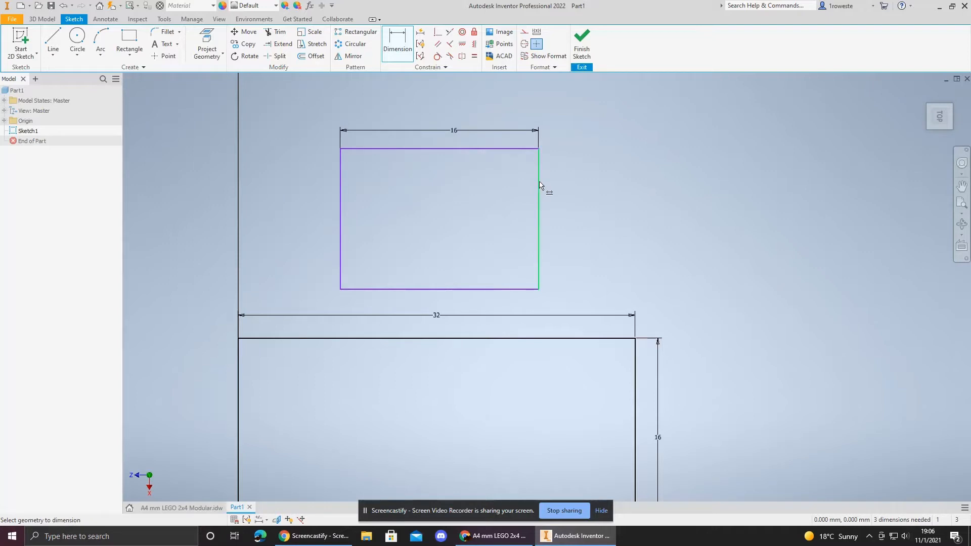
left_click(539, 185)
left_click(580, 186)
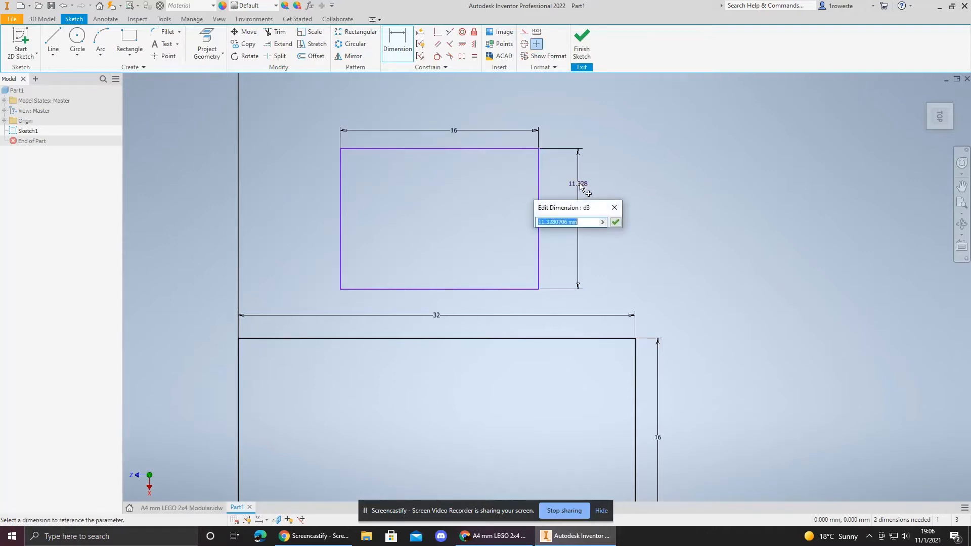
type("32")
key("Return")
Step: Delete the second rectangle's edges
mouse_move(587, 258)
middle_mouse_down()
mouse_move(554, 221)
mouse_move(552, 143)
mouse_move(603, 281)
middle_mouse_up()
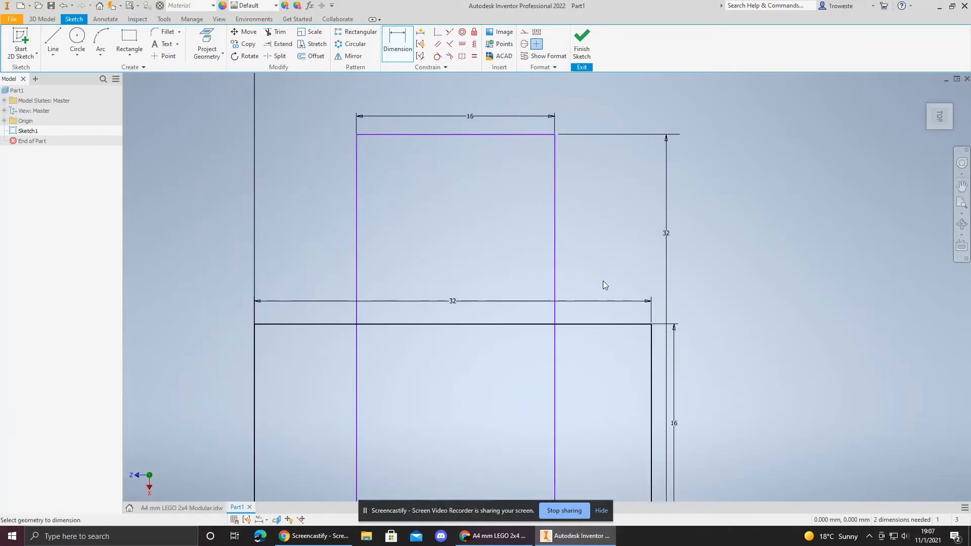
key("Escape")
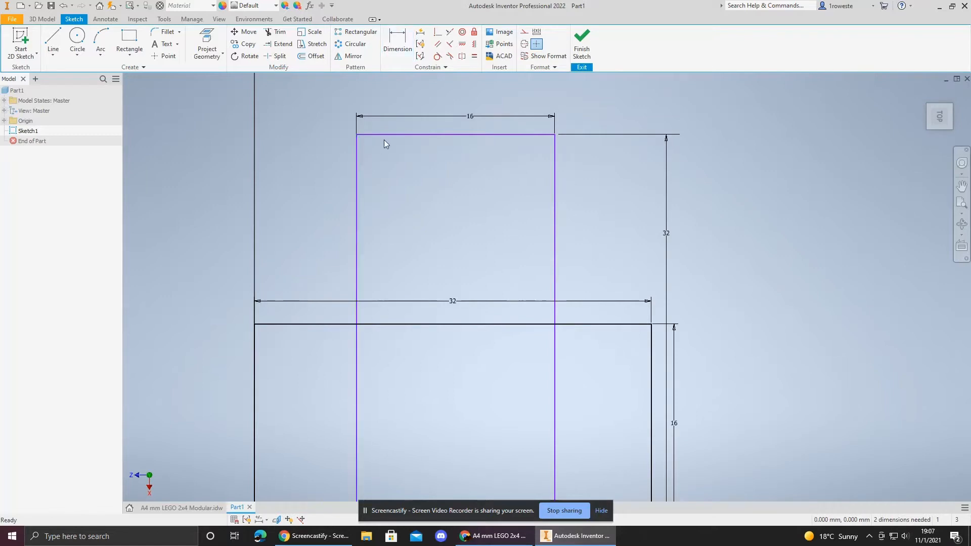
left_click(389, 135)
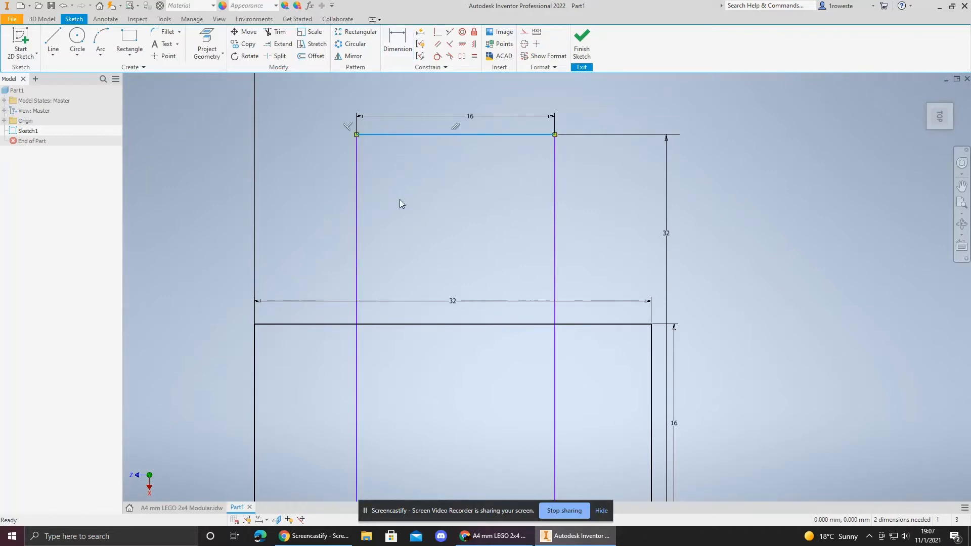
left_click(356, 167, "ctrl")
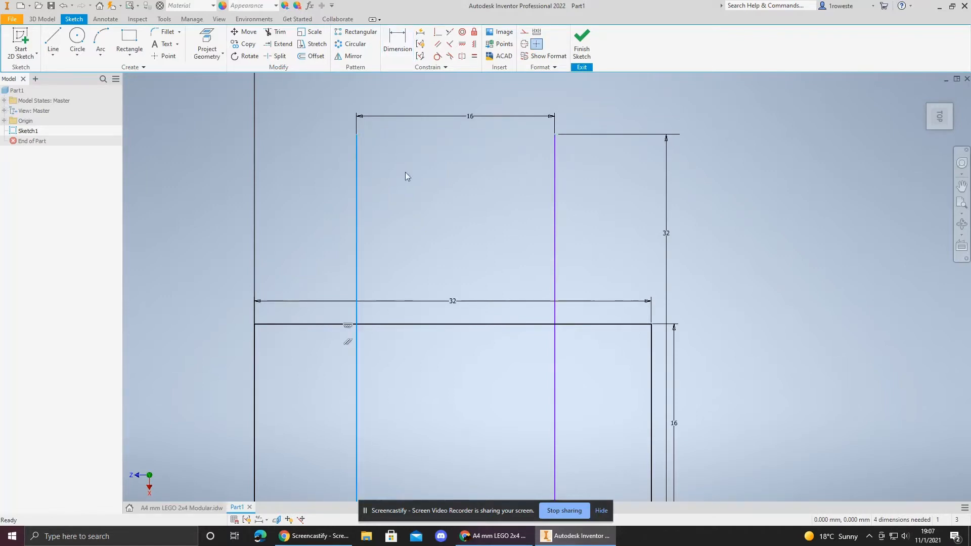
key("Delete")
left_click(555, 192)
key("Delete")
middle_click_drag(503, 263, 487, 149)
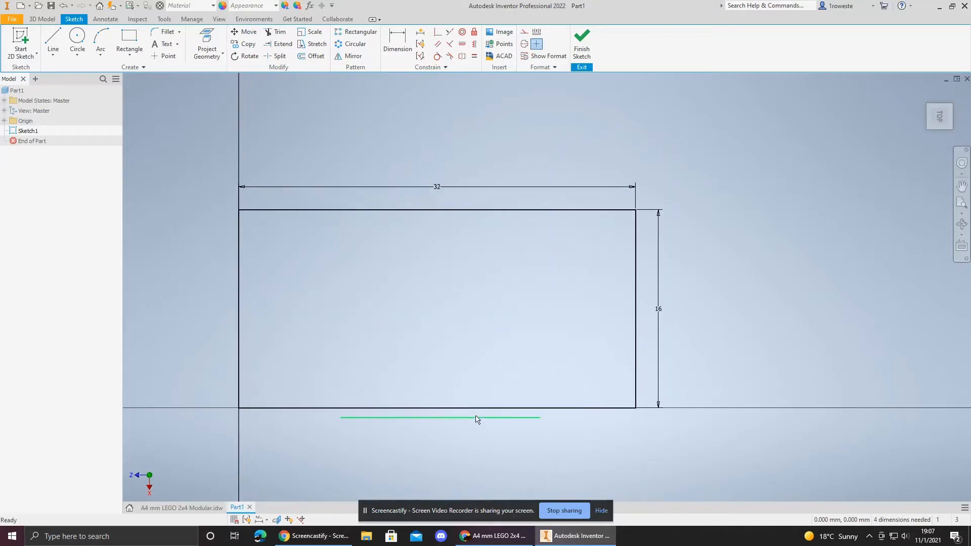
middle_click_drag(340, 279, 377, 281)
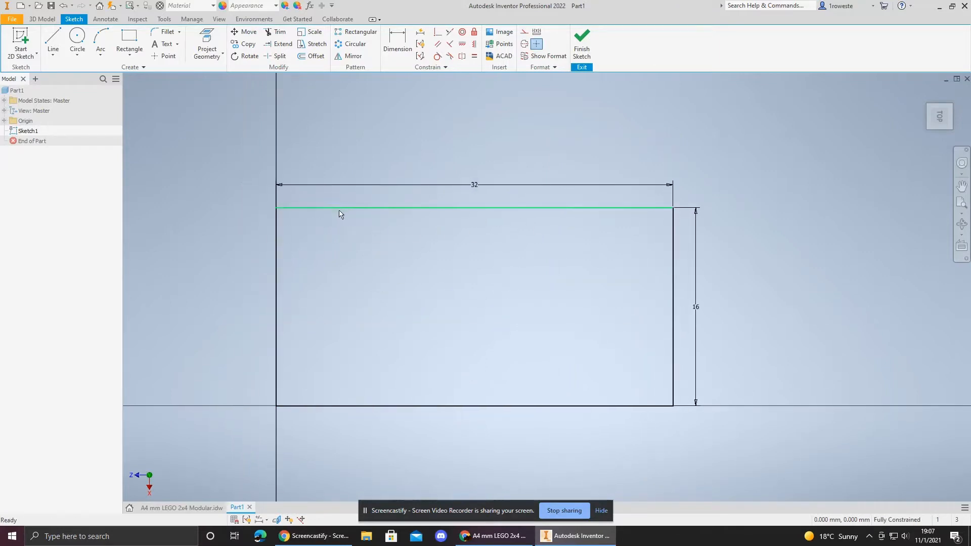
Step: Finish the base sketch and extrude the 32 by 16 mm profile to a height of 9.6 mm
left_click(583, 50)
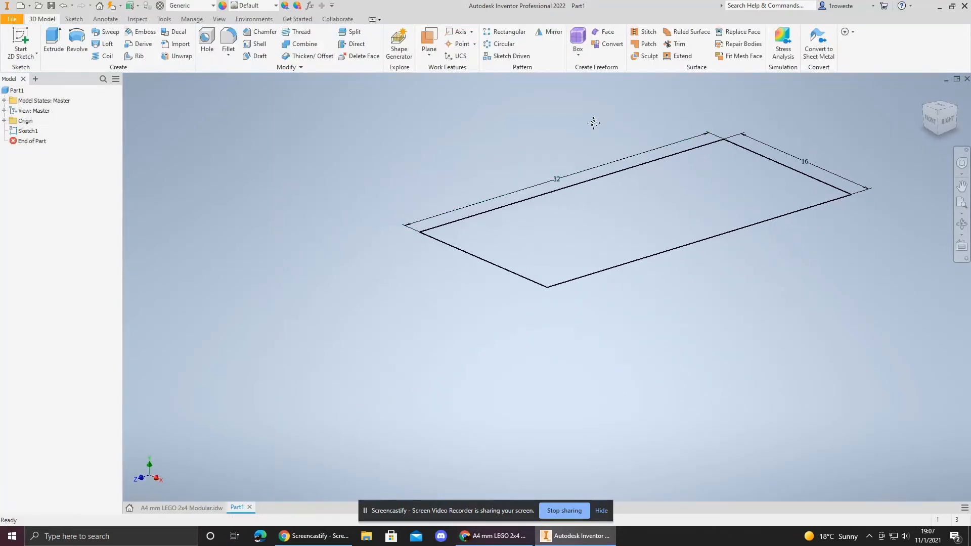
mouse_move(593, 123)
middle_mouse_down()
mouse_move(543, 185)
mouse_move(441, 256)
middle_mouse_up()
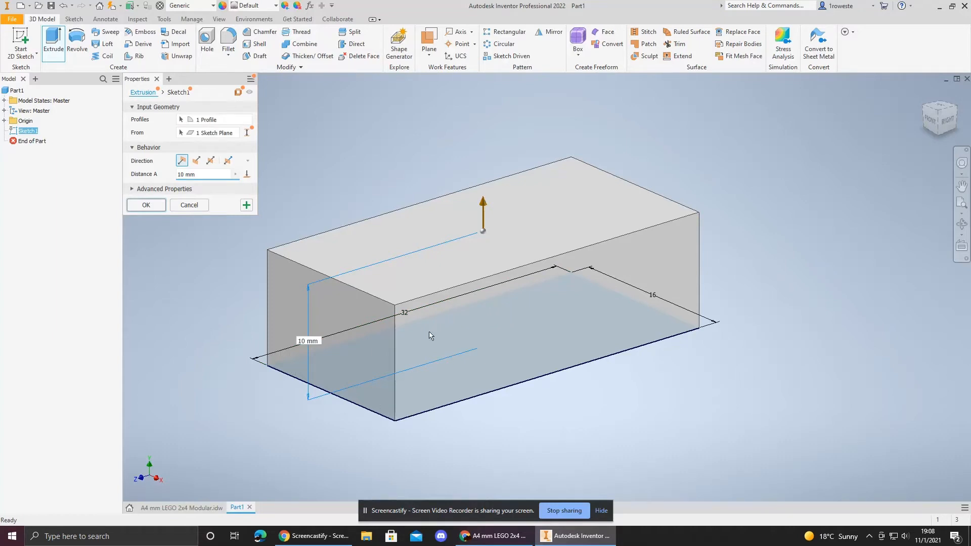
left_click(181, 508)
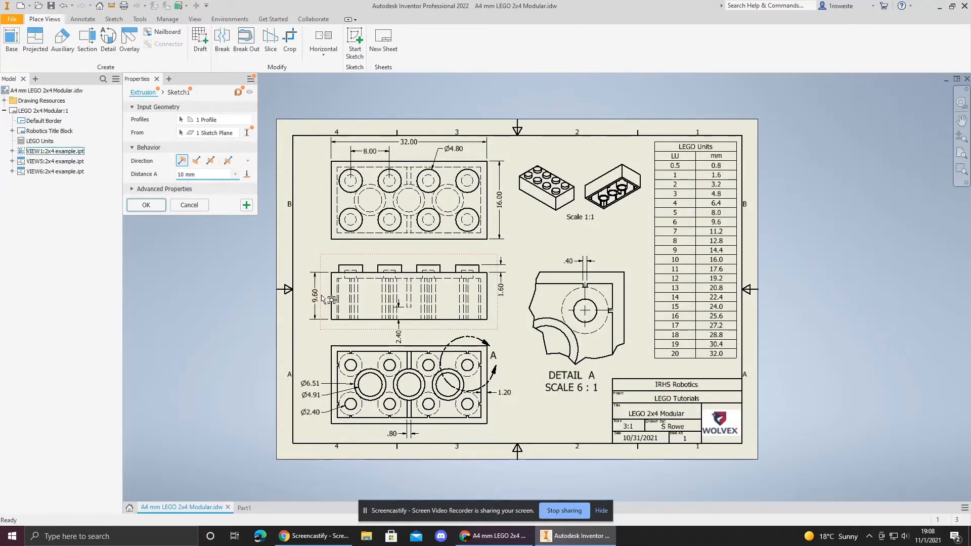
left_click(681, 224)
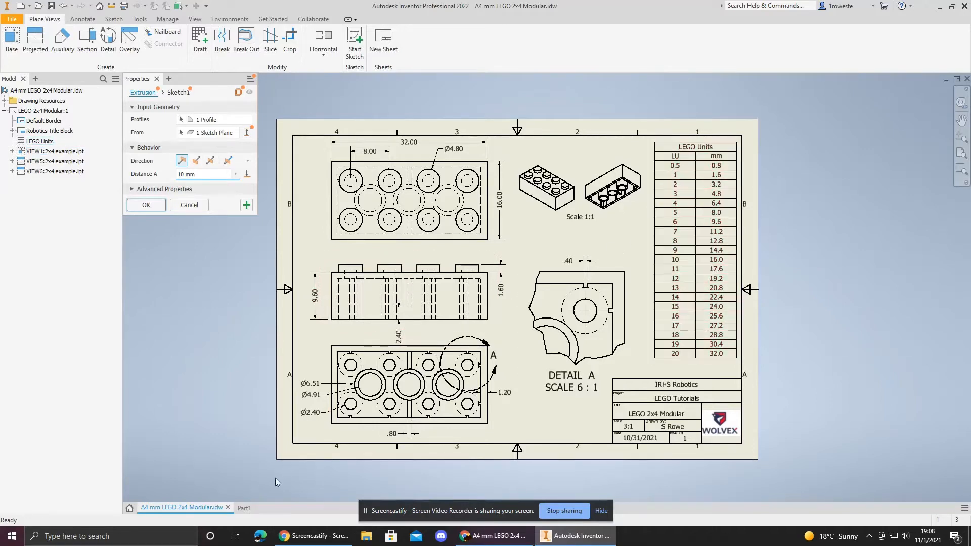
left_click(246, 508)
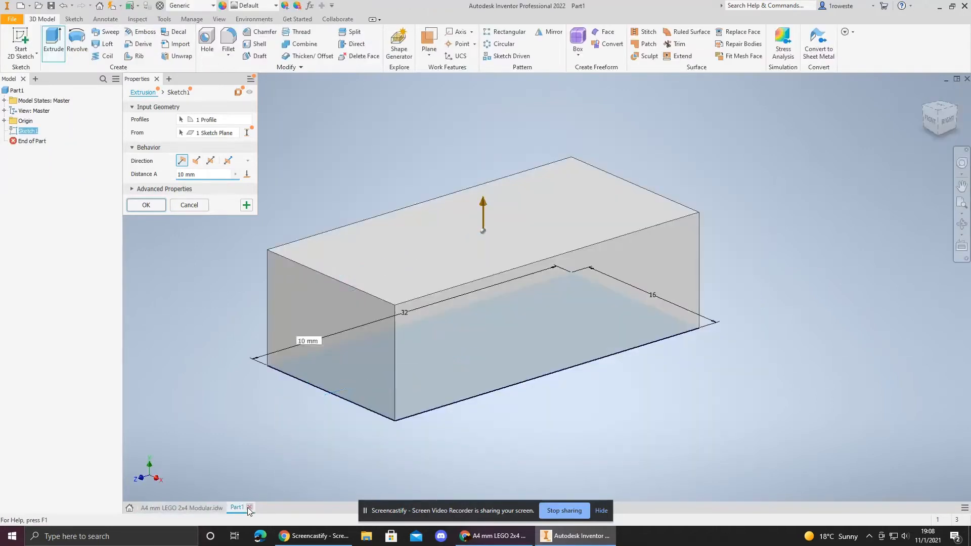
left_click(302, 341)
type("9.6")
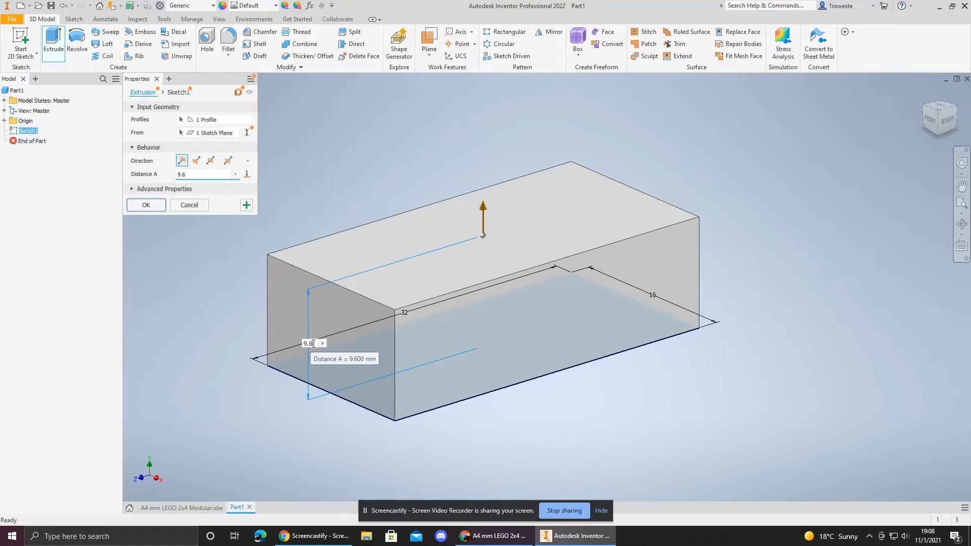
key("Return")
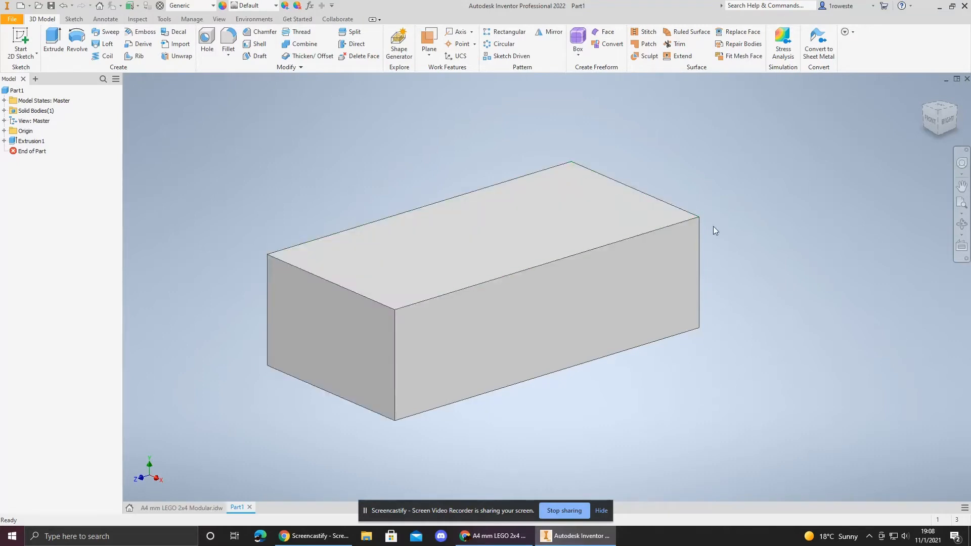
Step: Start a new 2D sketch on the top face of the extruded block
left_click(940, 137)
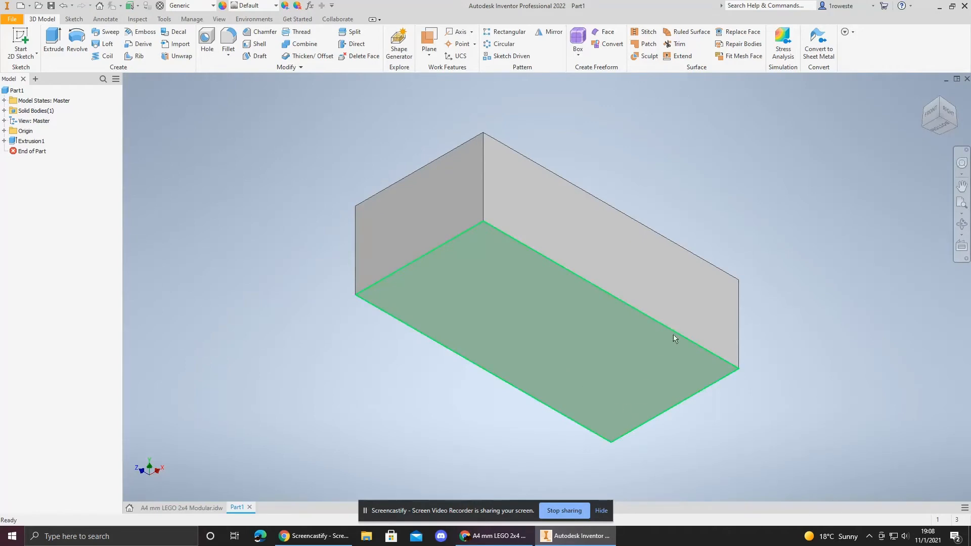
left_click(942, 103)
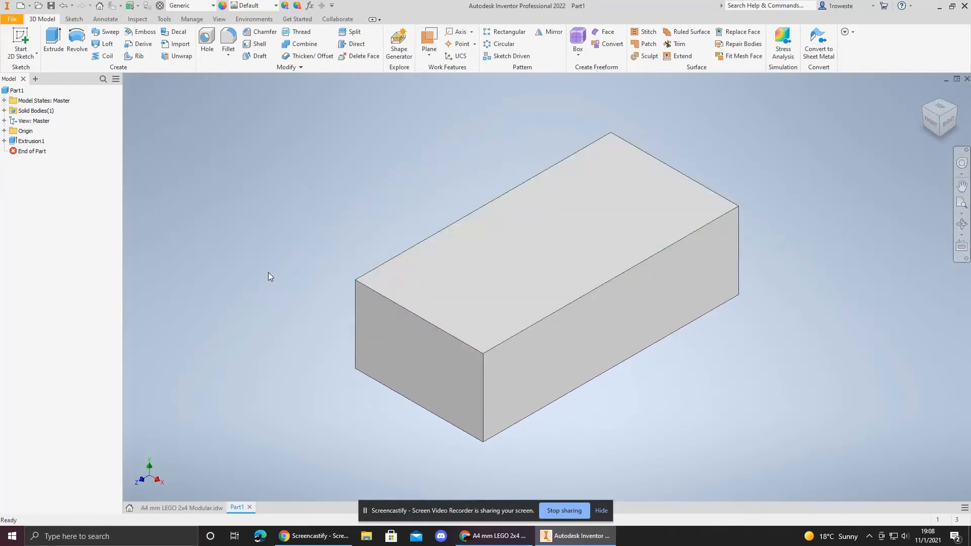
left_click(196, 508)
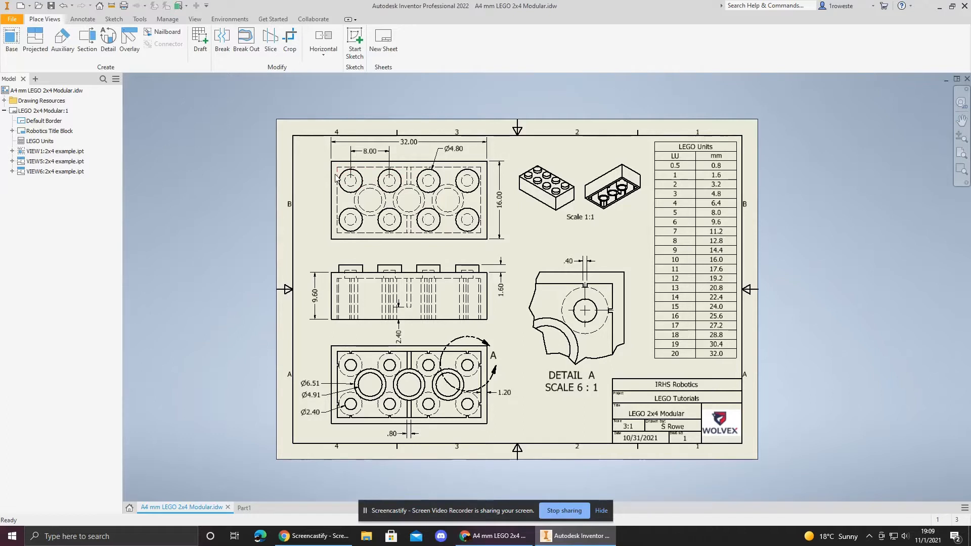
left_click(352, 168)
left_click(243, 508)
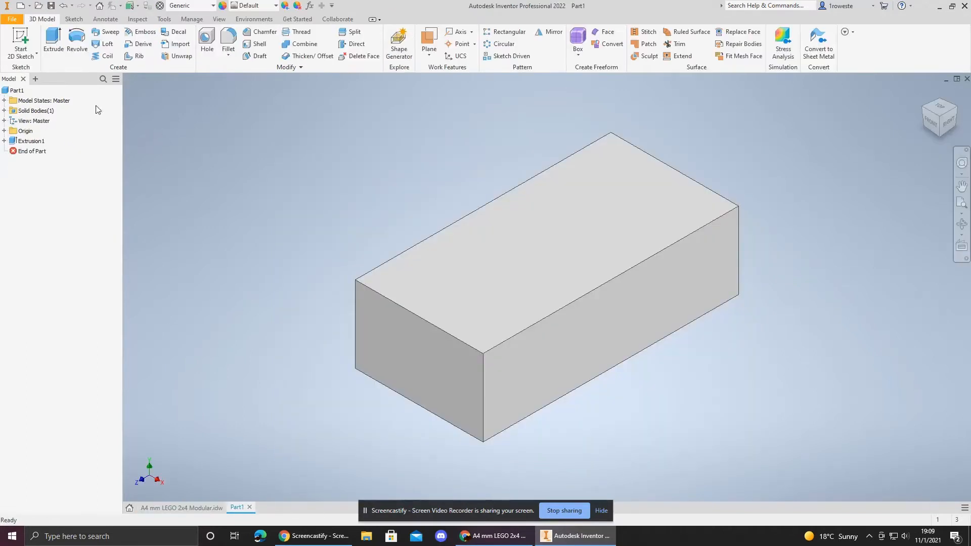
left_click(19, 39)
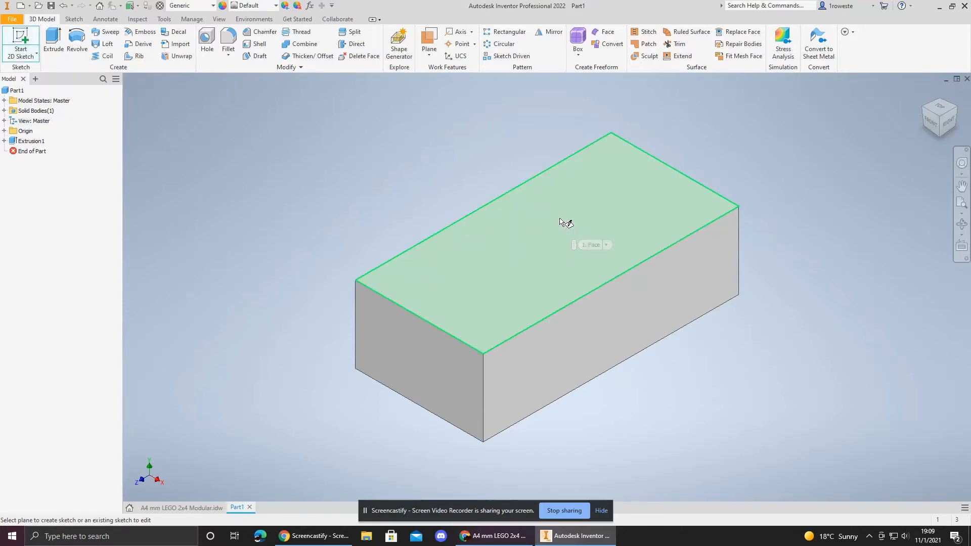
left_click(560, 219)
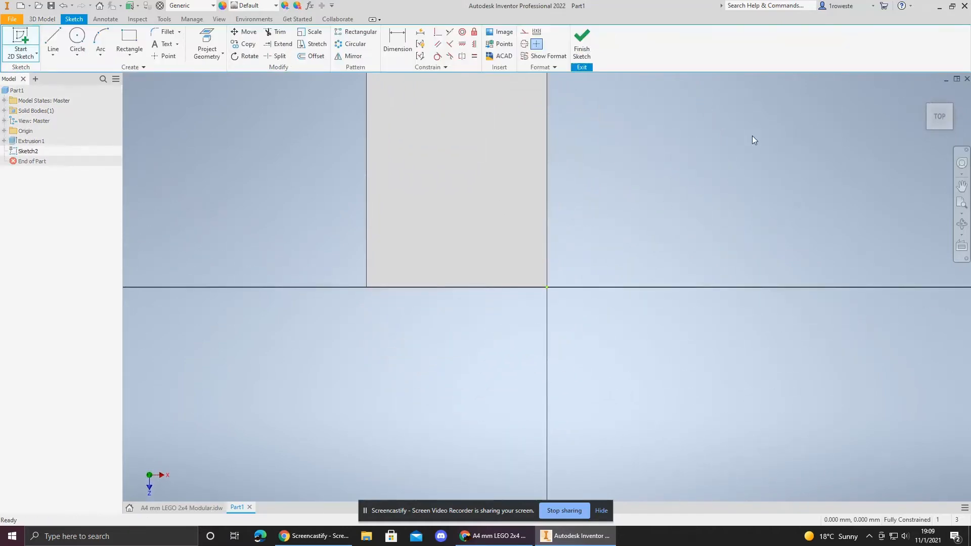
left_click(954, 95)
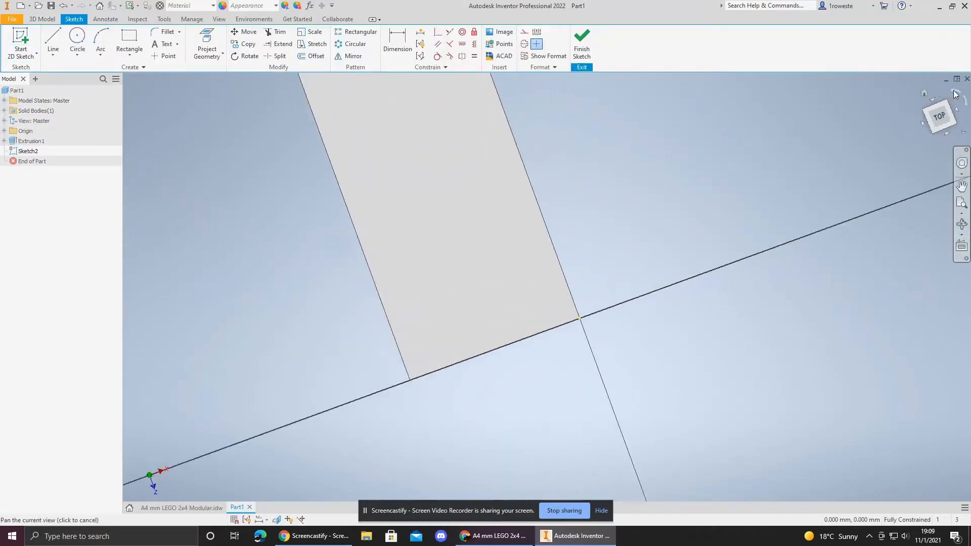
left_click(965, 100)
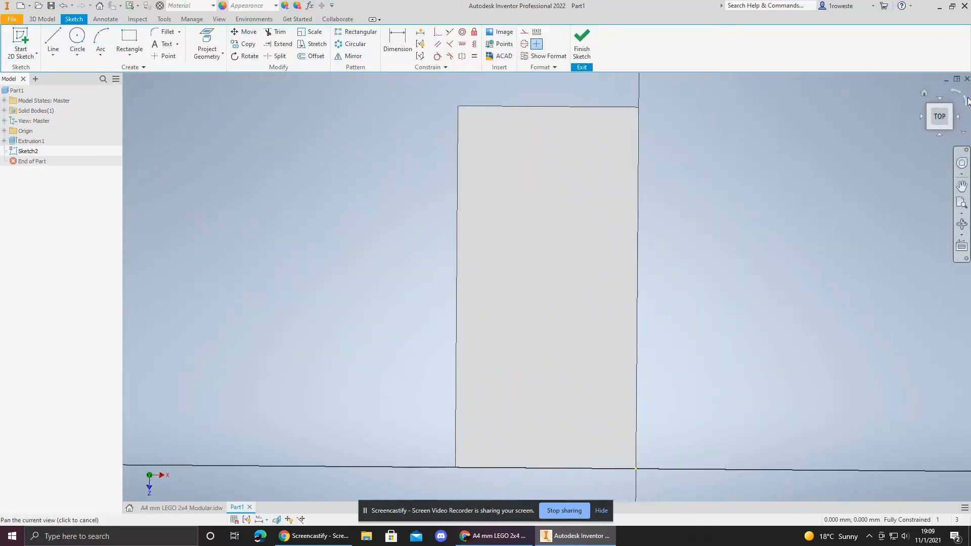
Step: Draw a 4 mm line along the top edge from the corner, then a 4 mm line inward from its end
left_click(78, 38)
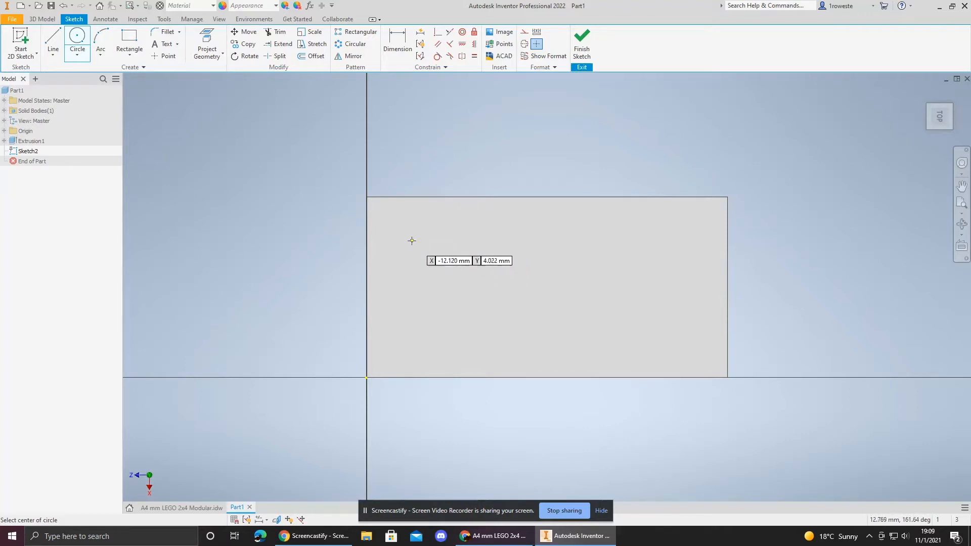
left_click(53, 43)
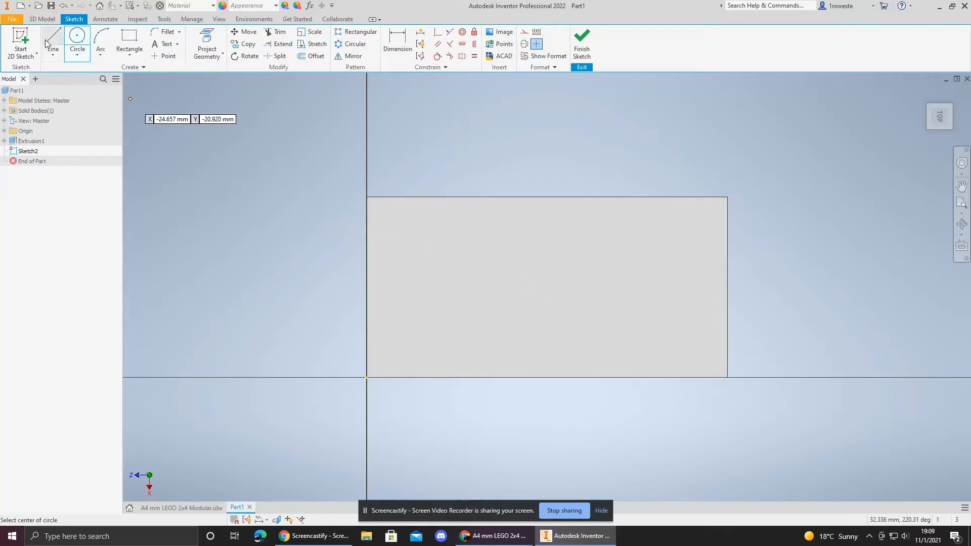
left_click(368, 197)
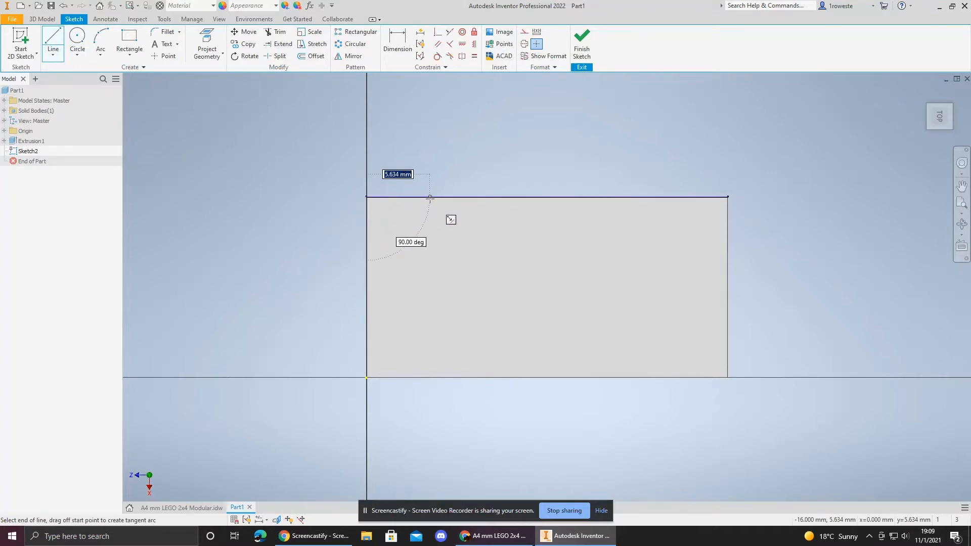
type("4")
key("Return")
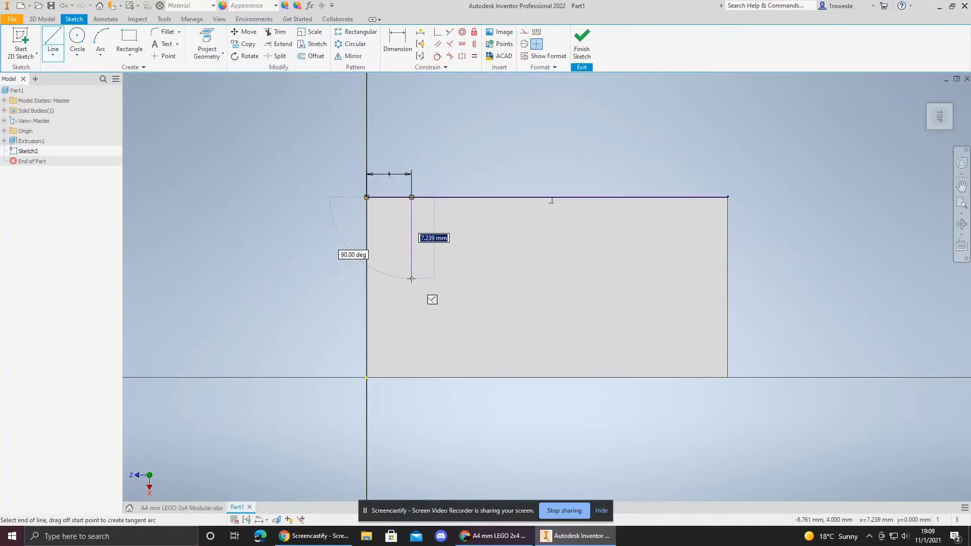
type("4")
key("Return")
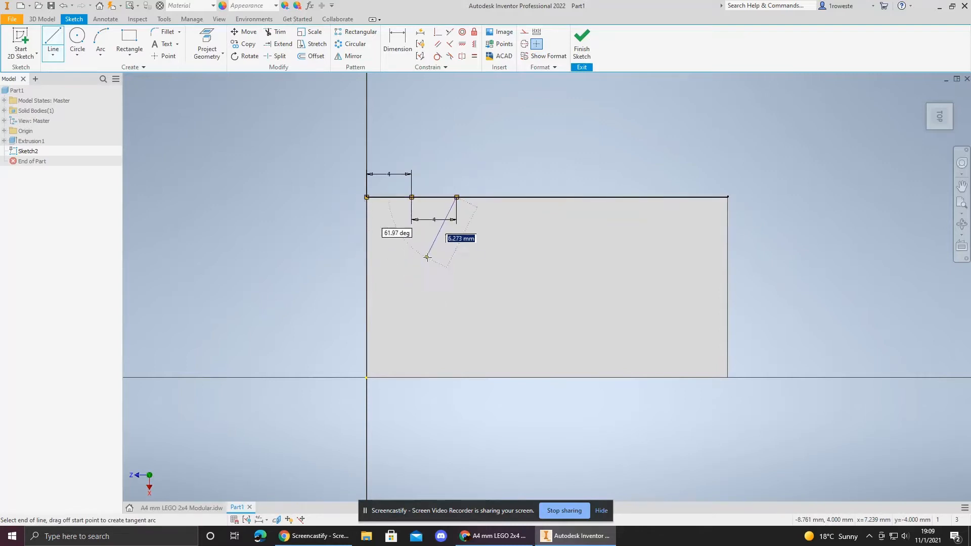
key("Escape")
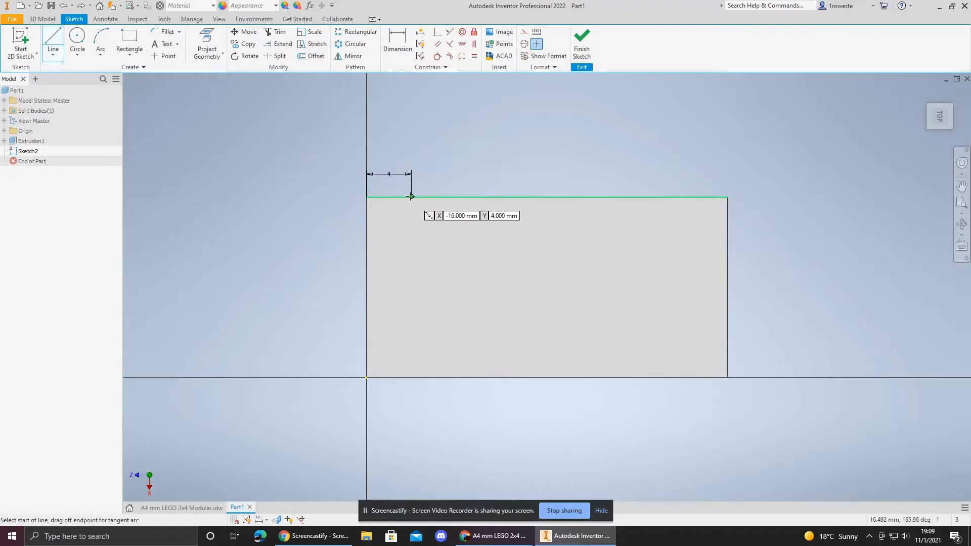
left_click(411, 197)
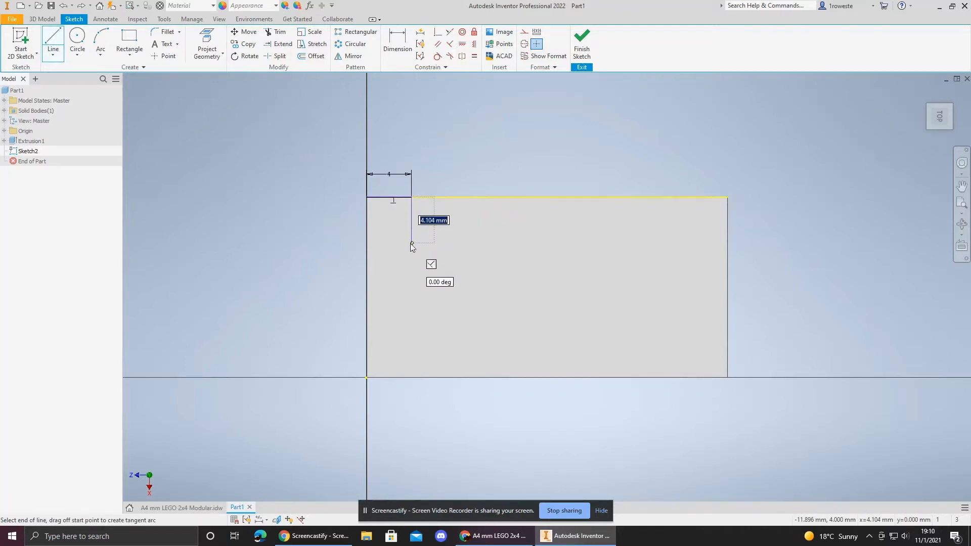
type("4")
key("Return")
key("Escape")
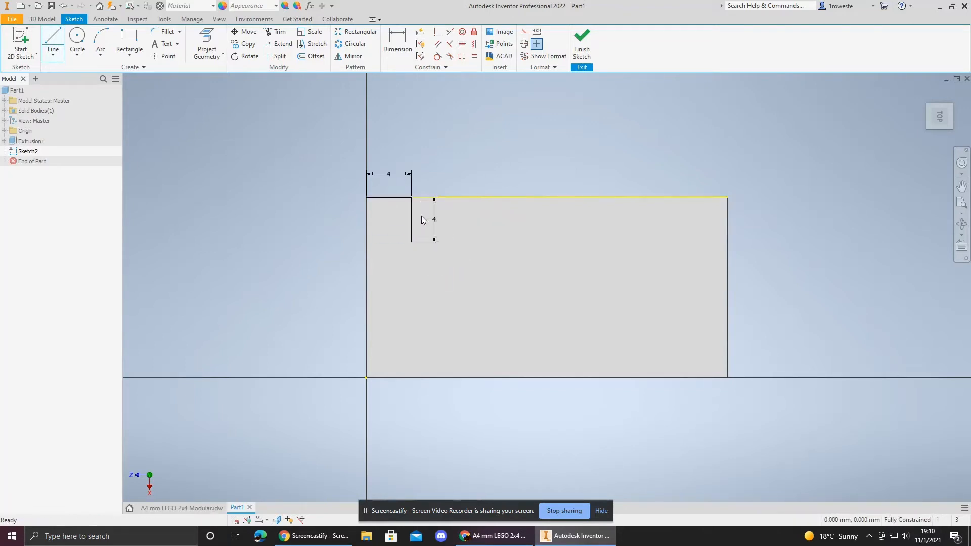
Step: Draw a 4.8 mm diameter circle centred on the end of the inward line
key("c")
left_click(411, 242)
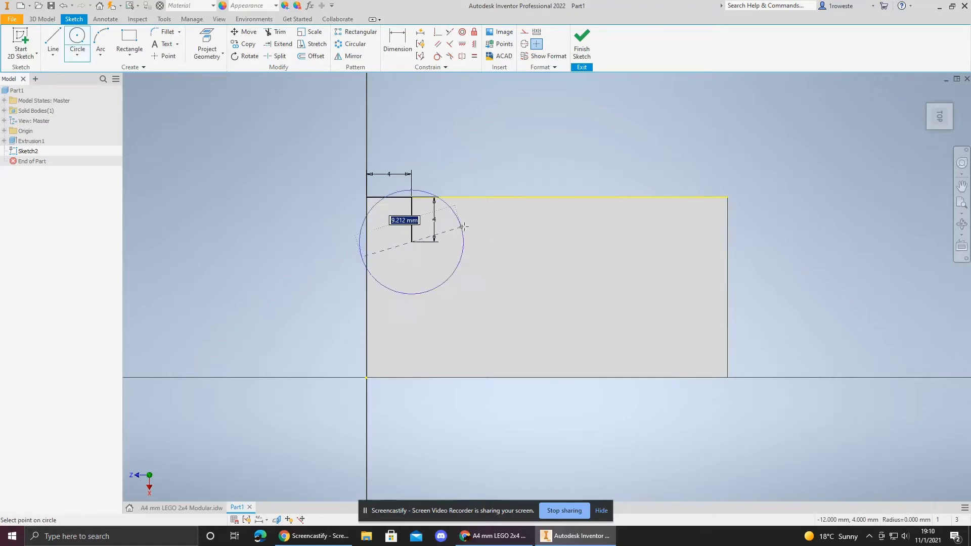
type("4")
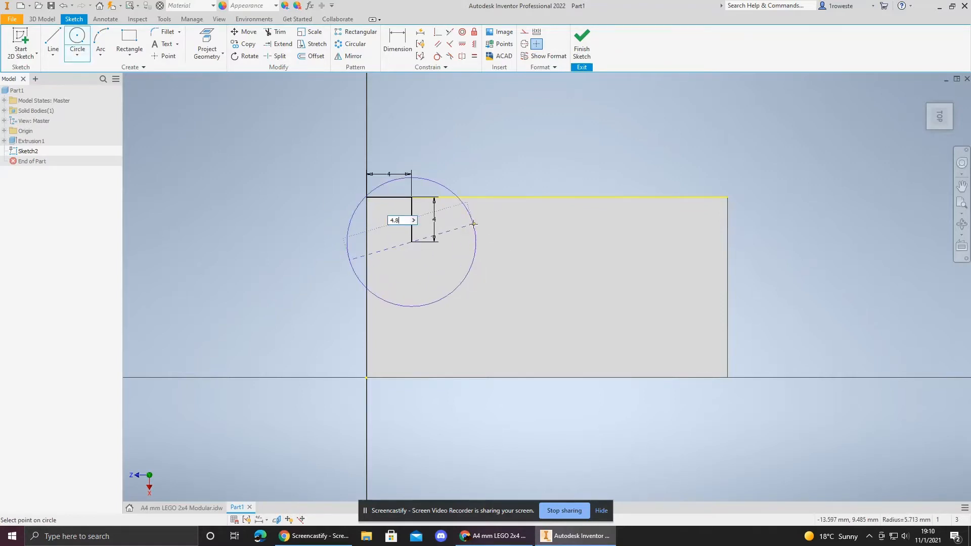
type(".8")
key("Return")
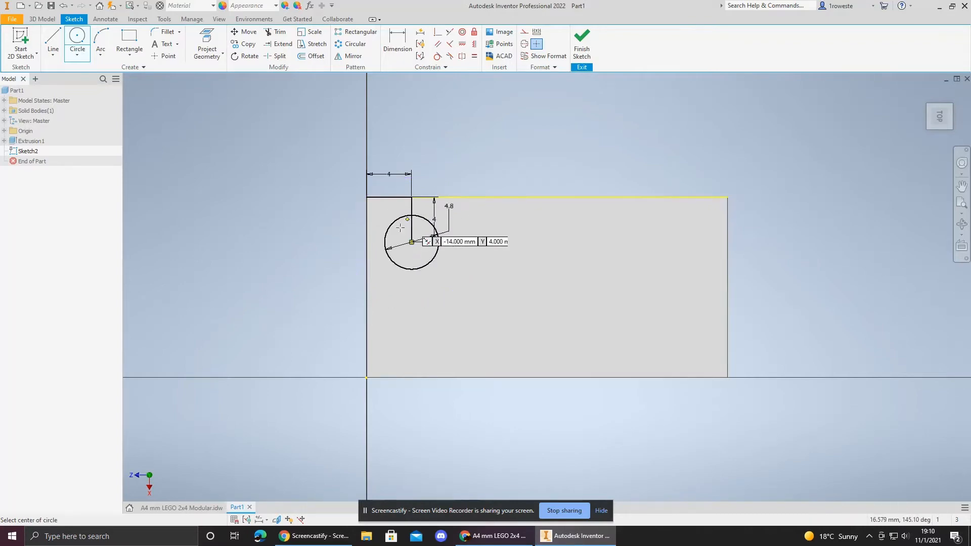
key("Escape")
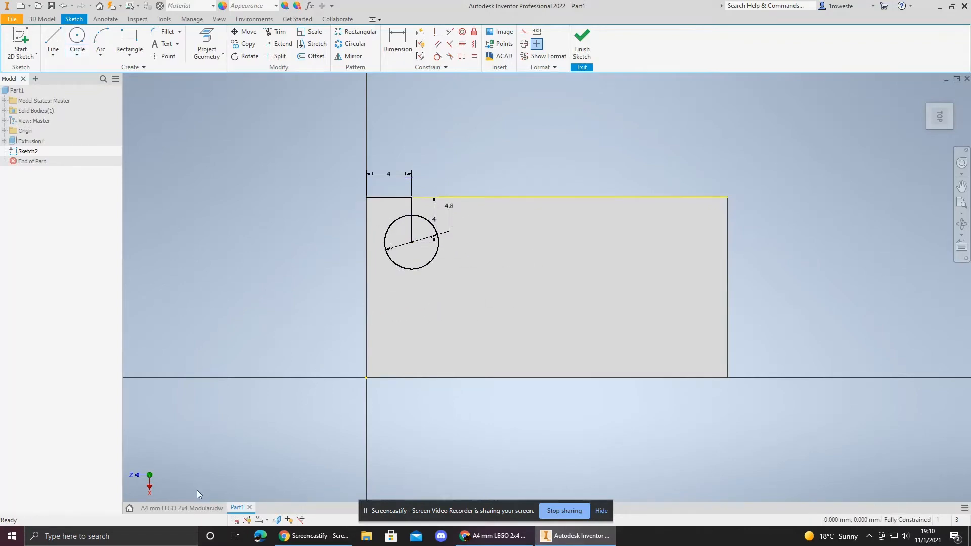
Step: Delete the two guide lines, their dimensions and the circle
left_click(172, 507)
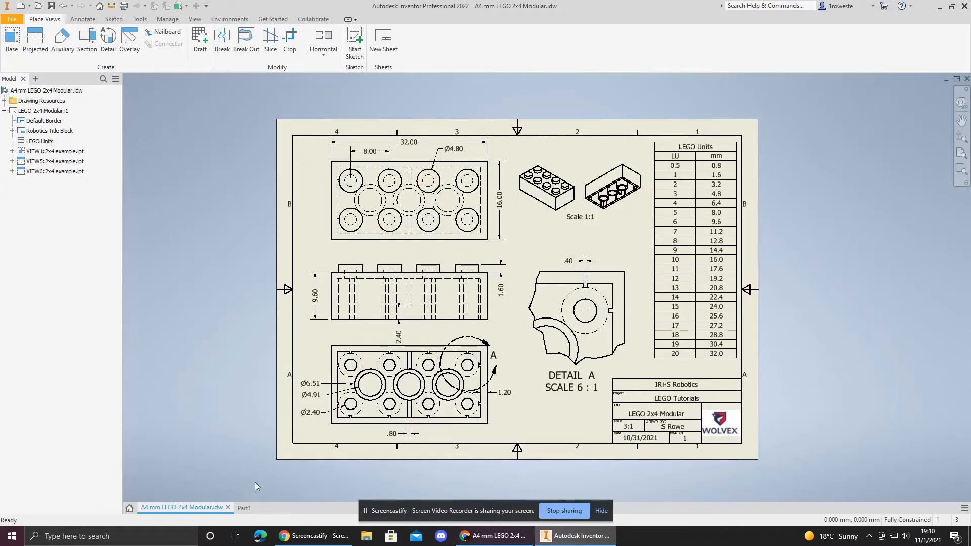
left_click(244, 507)
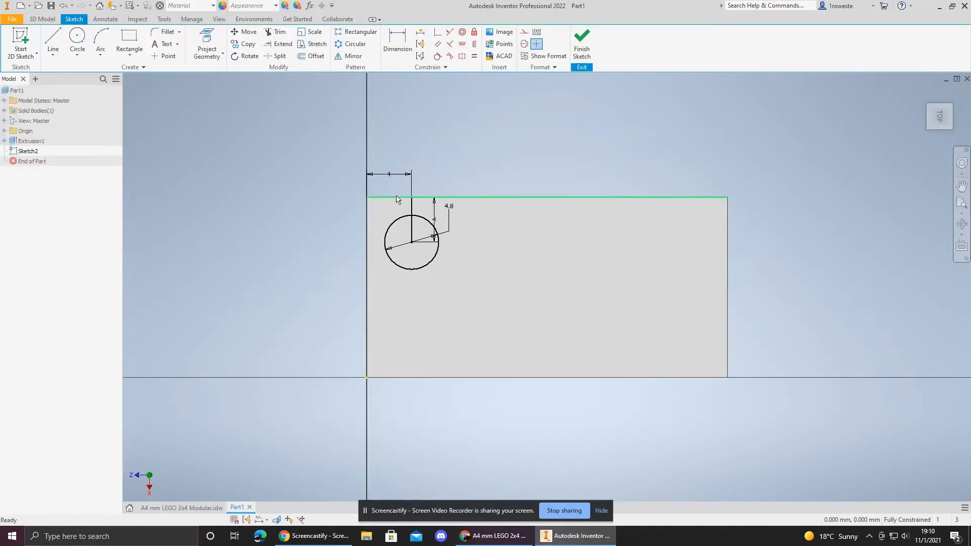
left_click(412, 208)
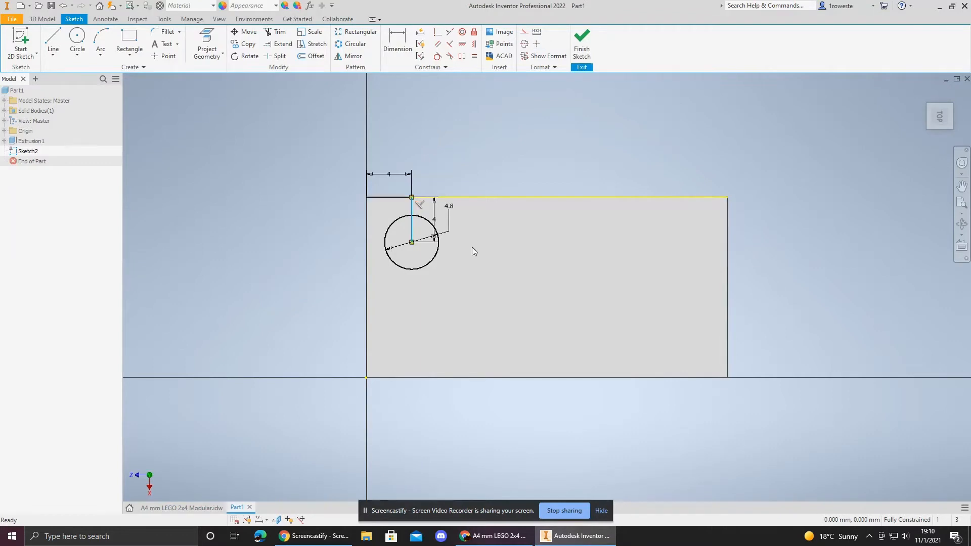
key("Delete")
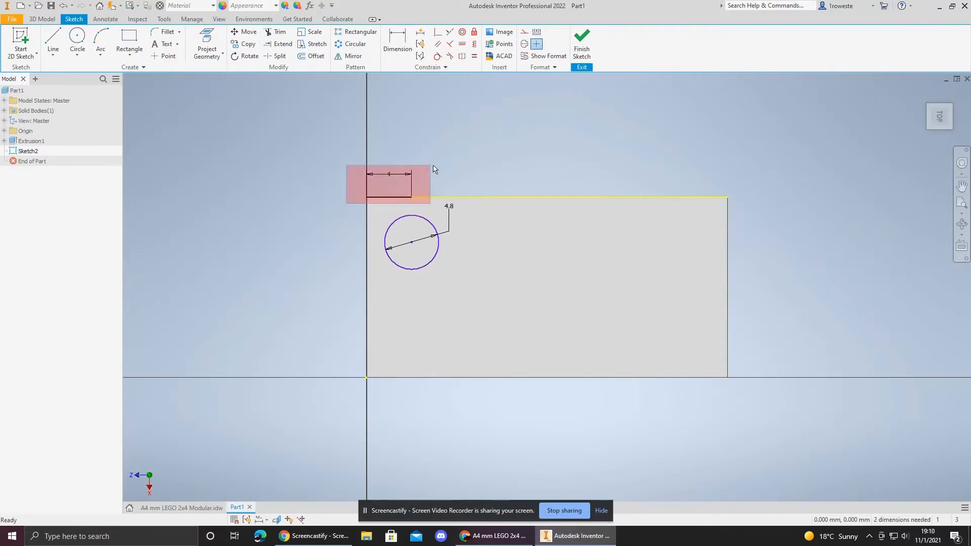
left_click_drag(434, 169, 427, 174)
key("Delete")
left_click(434, 228)
key("Delete")
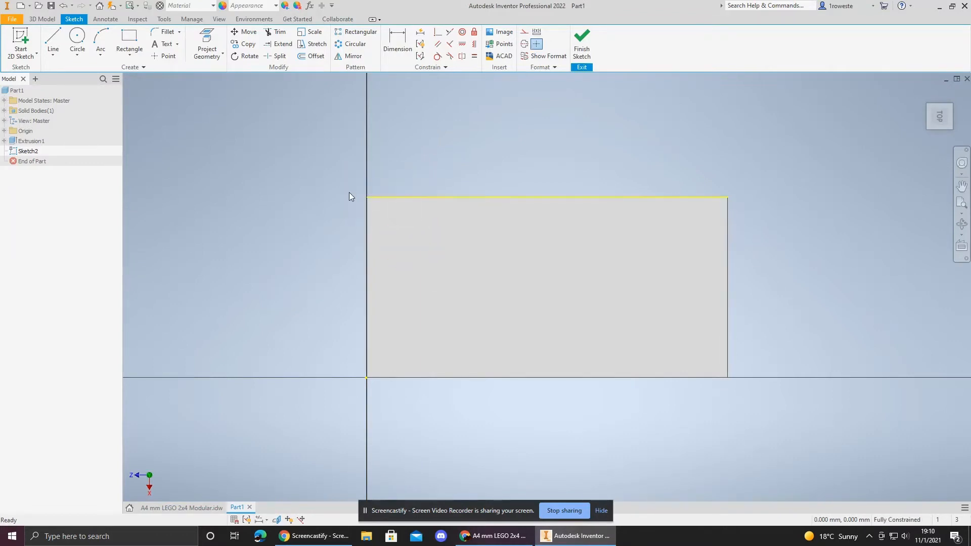
Step: Draw a 4.8 mm diameter circle near the left end of the top face
left_click(77, 41)
left_click(446, 281)
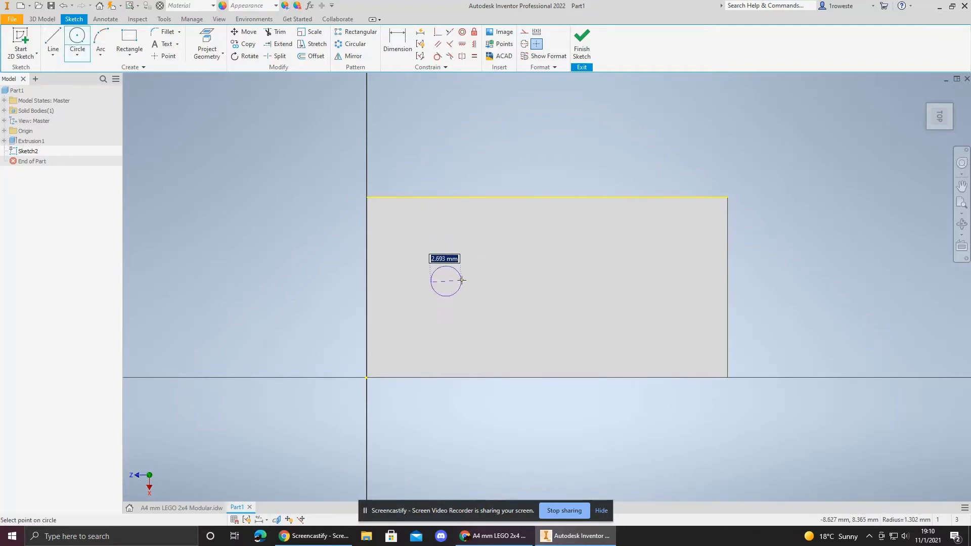
type("4")
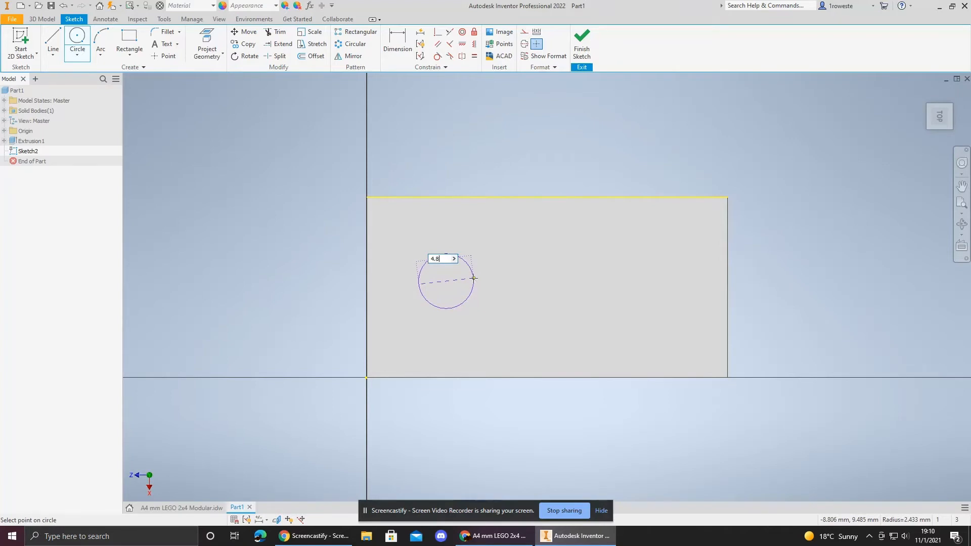
key("Return")
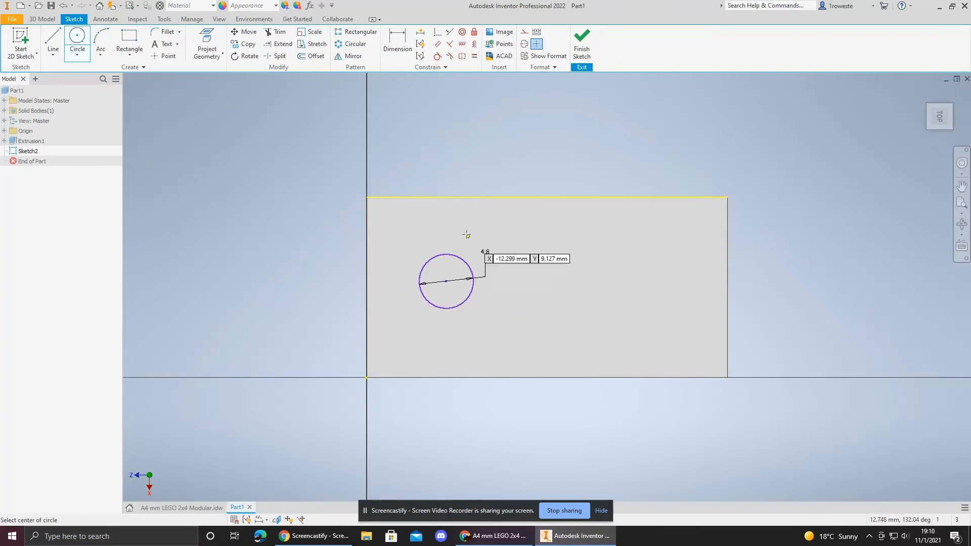
Step: Dimension the circle's centre 4 mm from the top edge and 4 mm from the left edge
left_click(399, 48)
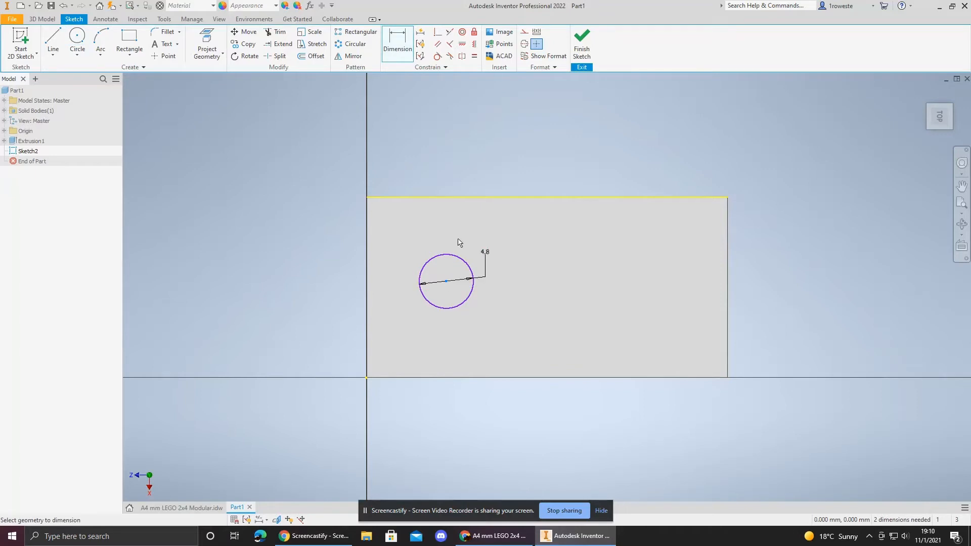
left_click(451, 197)
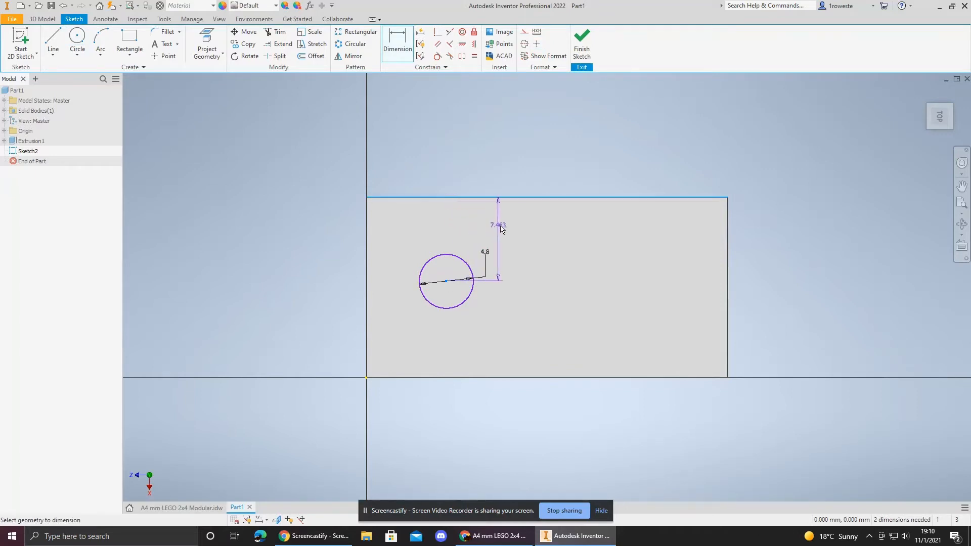
left_click(511, 229)
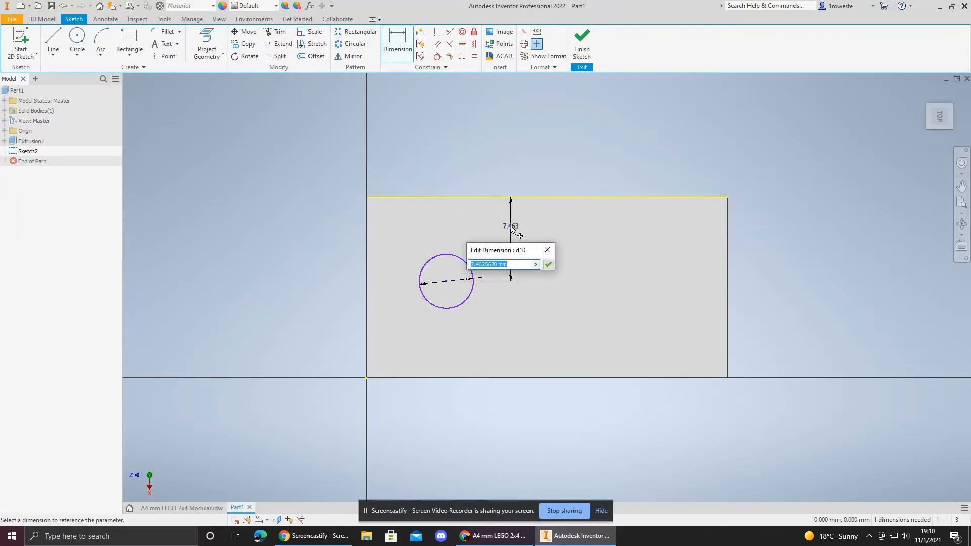
type("4.8")
key("Return")
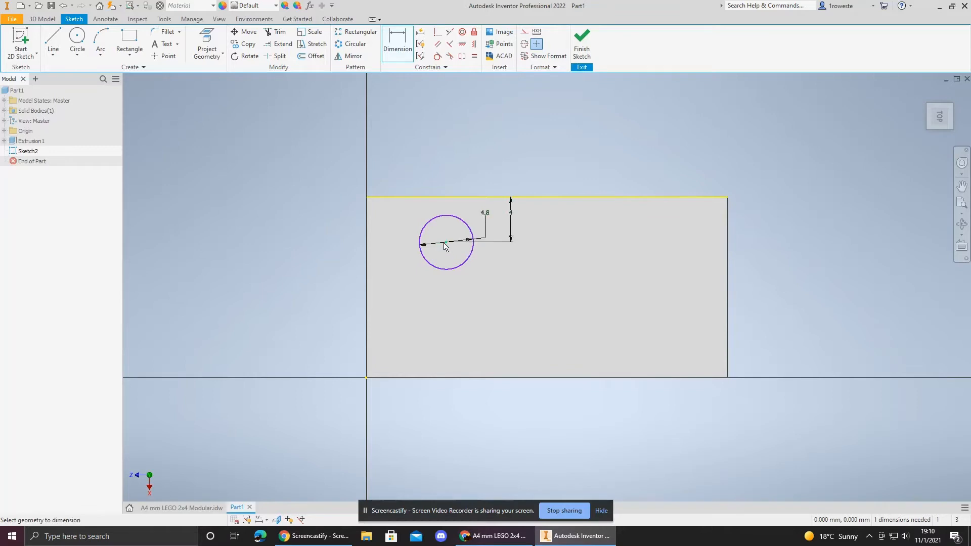
left_click(369, 252)
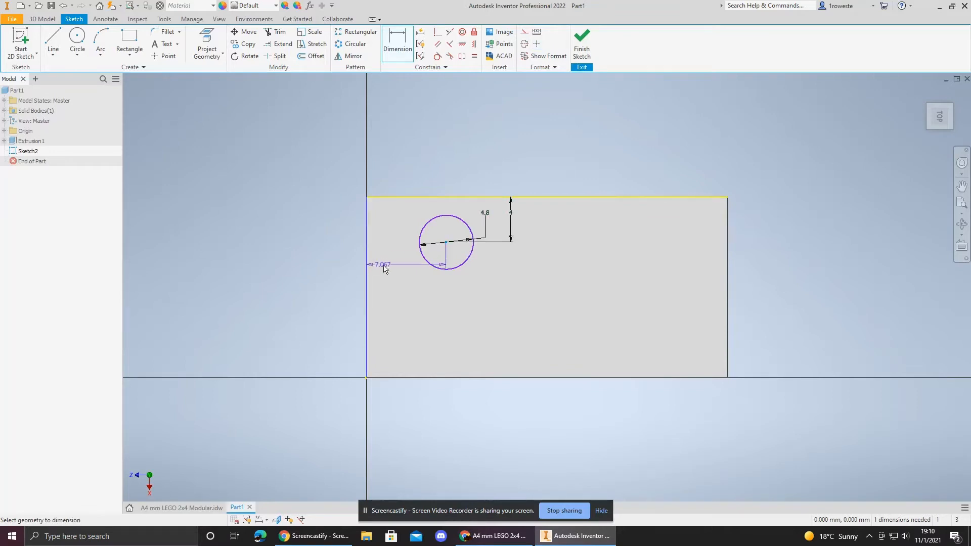
left_click(392, 271)
type("4")
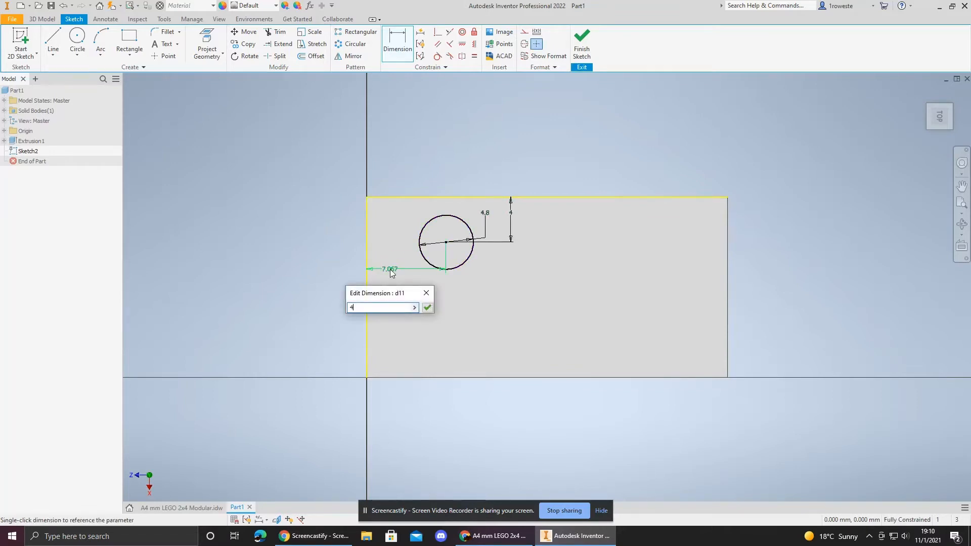
key("Return")
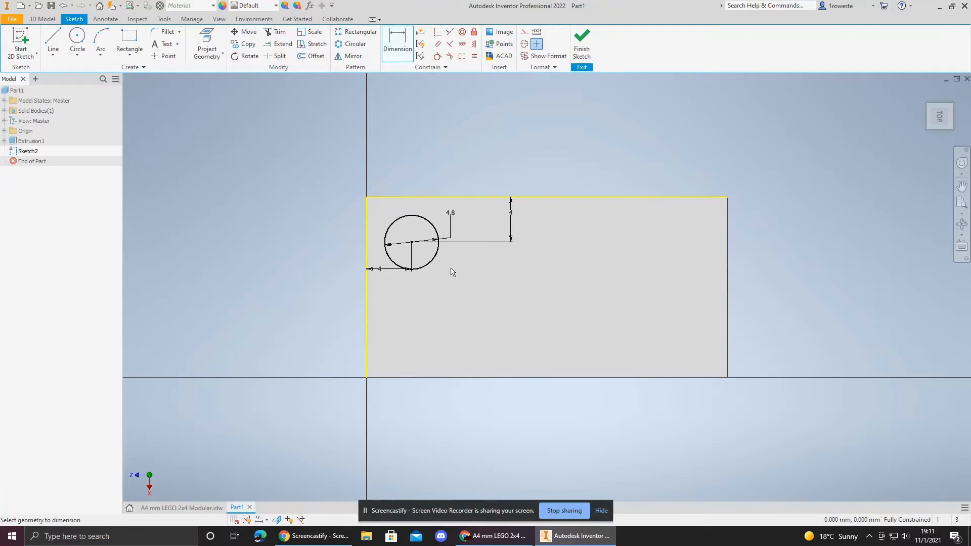
Step: Start a rectangular pattern of the circle, using the top edge and the left edge as its two directions
left_click(357, 32)
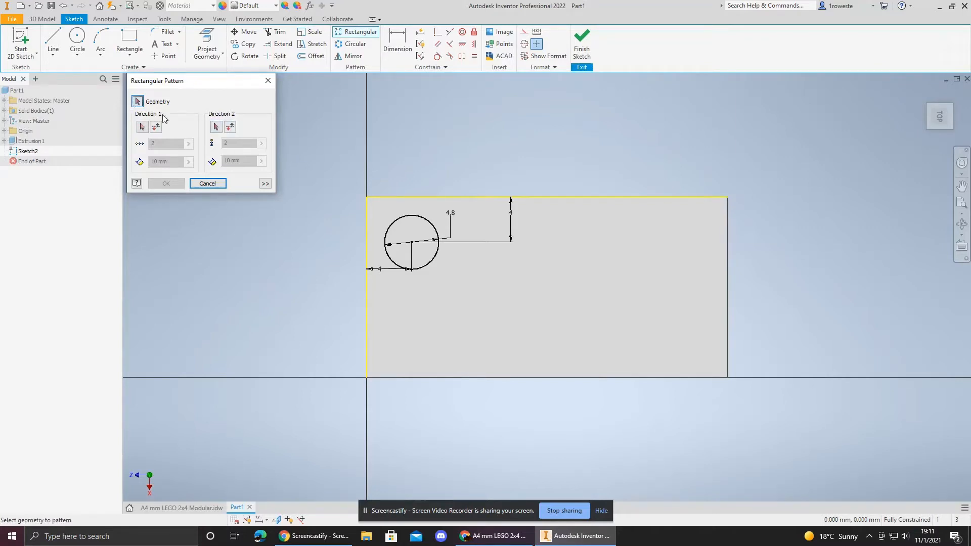
left_click(397, 218)
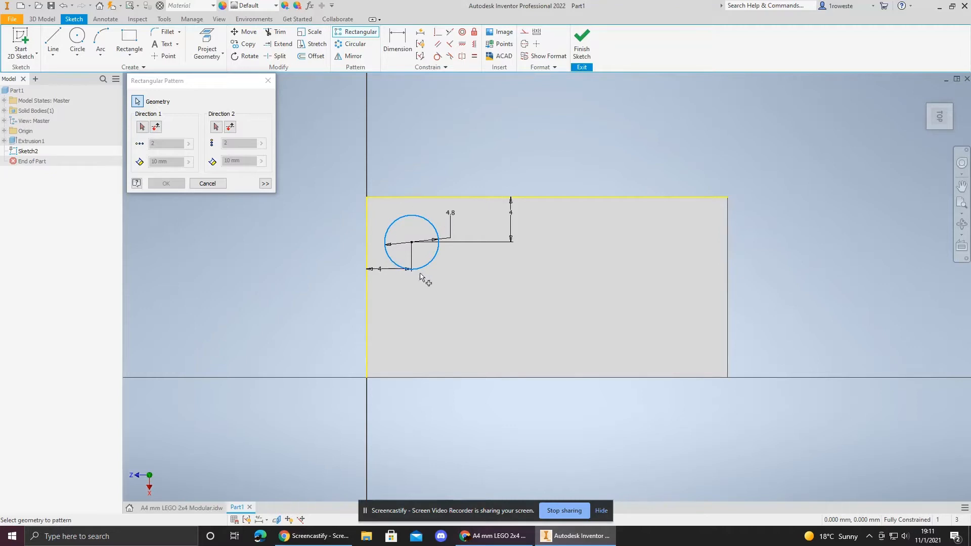
left_click(142, 127)
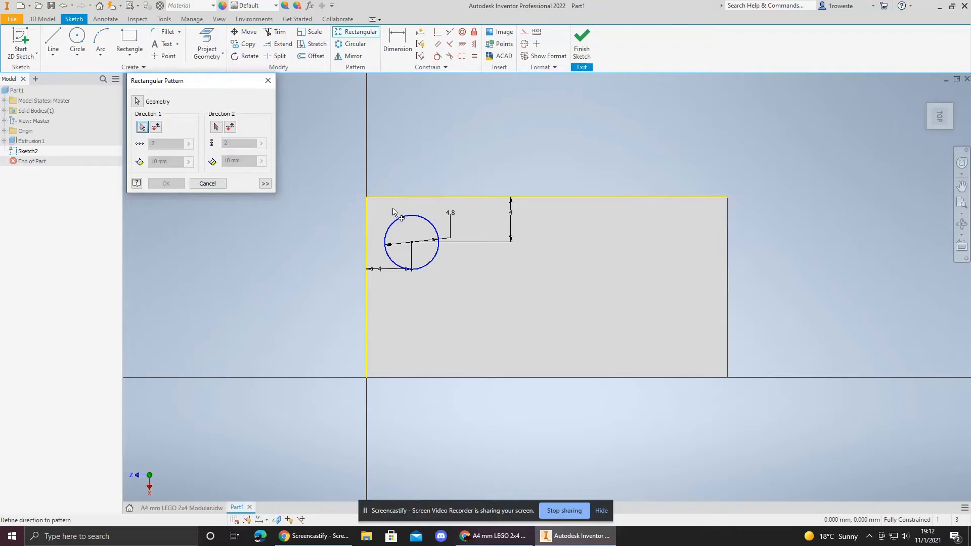
left_click(415, 198)
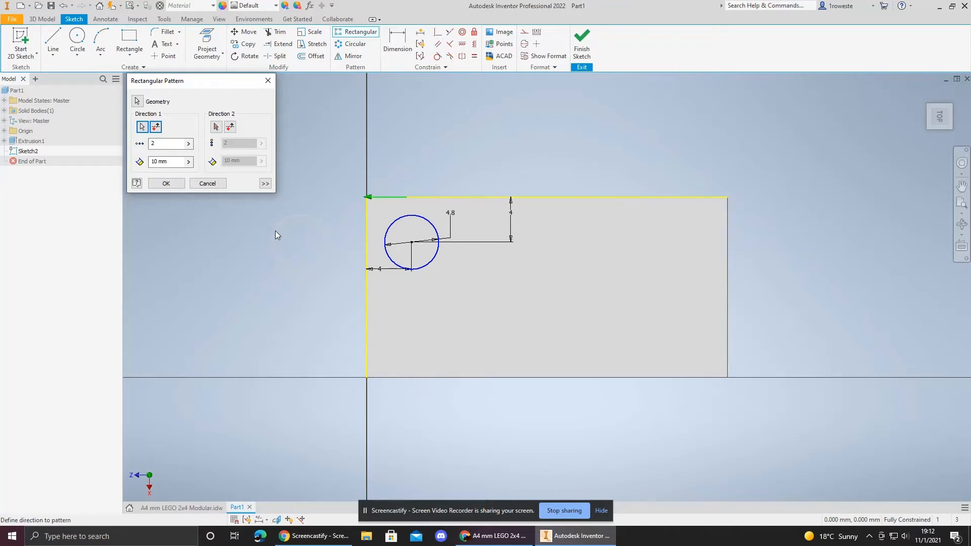
left_click(157, 127)
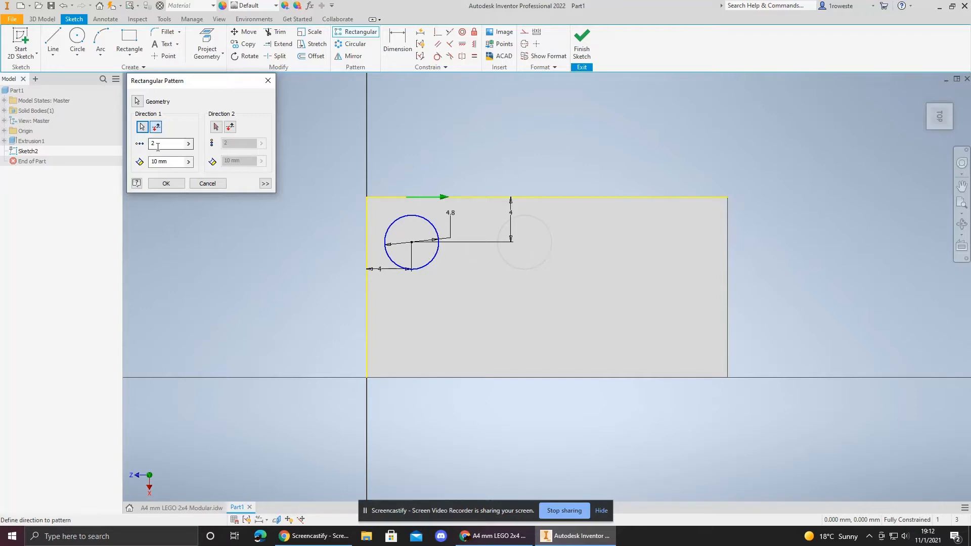
left_click(216, 127)
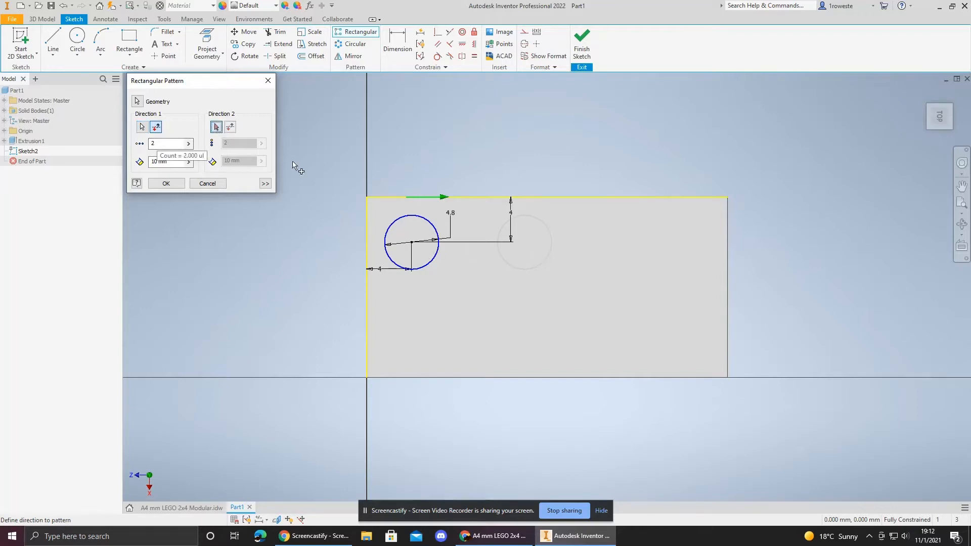
left_click(368, 231)
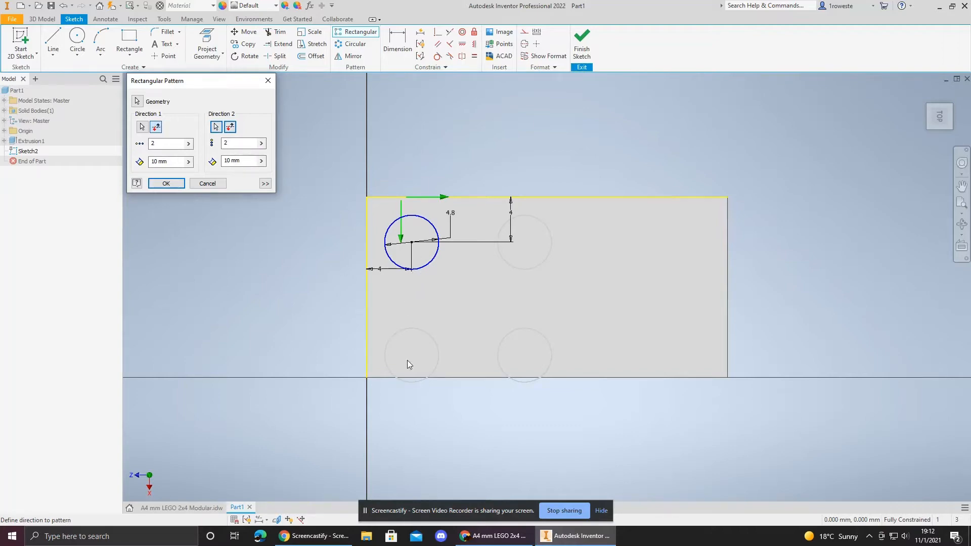
Step: Set the pattern to 4 columns and 2 rows with 8 mm spacing in both directions, and create it
left_click(184, 507)
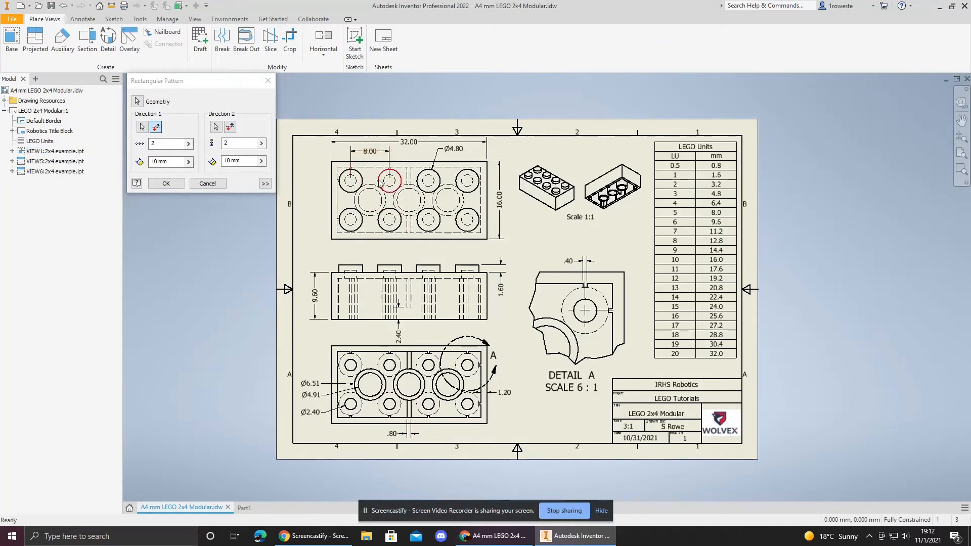
left_click(245, 507)
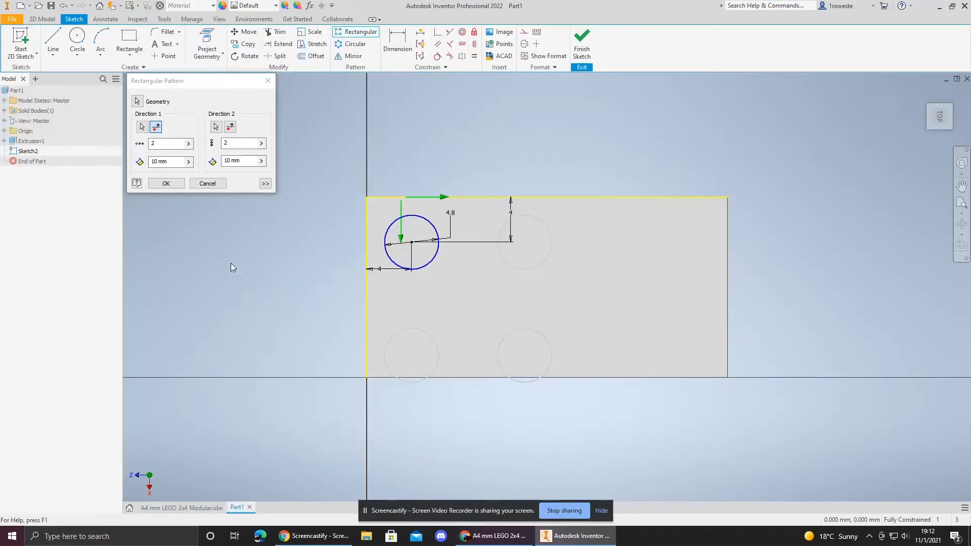
left_click(158, 161)
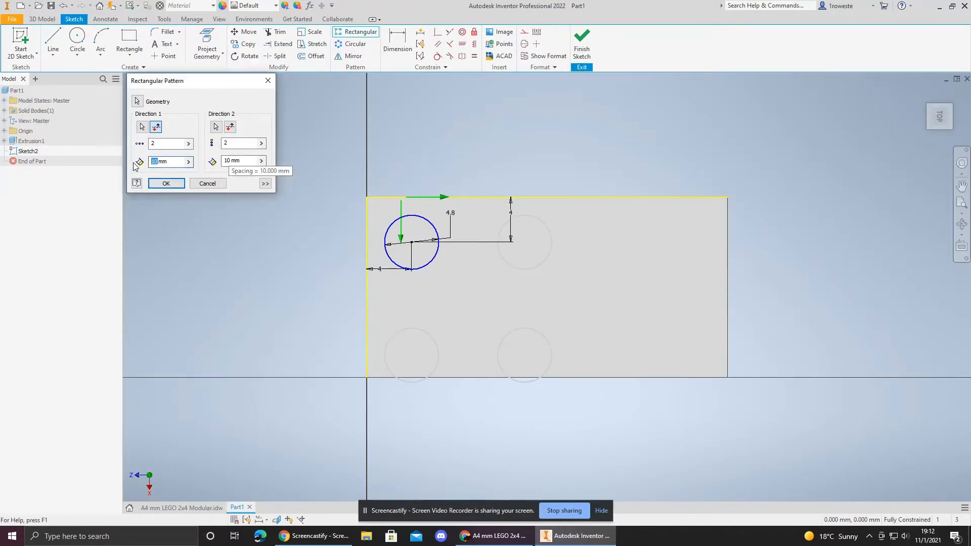
key("BackSpace")
key("BackSpace")
key("BackSpace")
type("8")
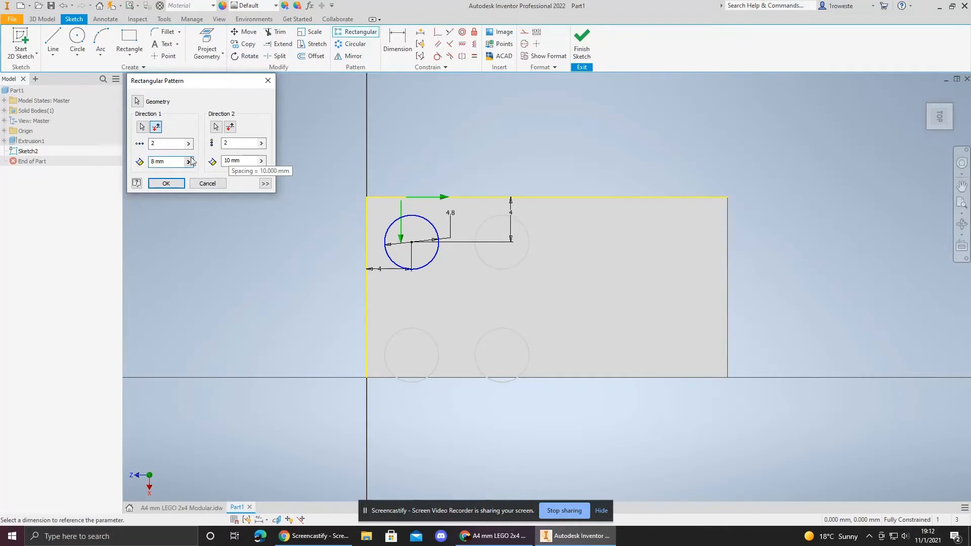
double_click(232, 162)
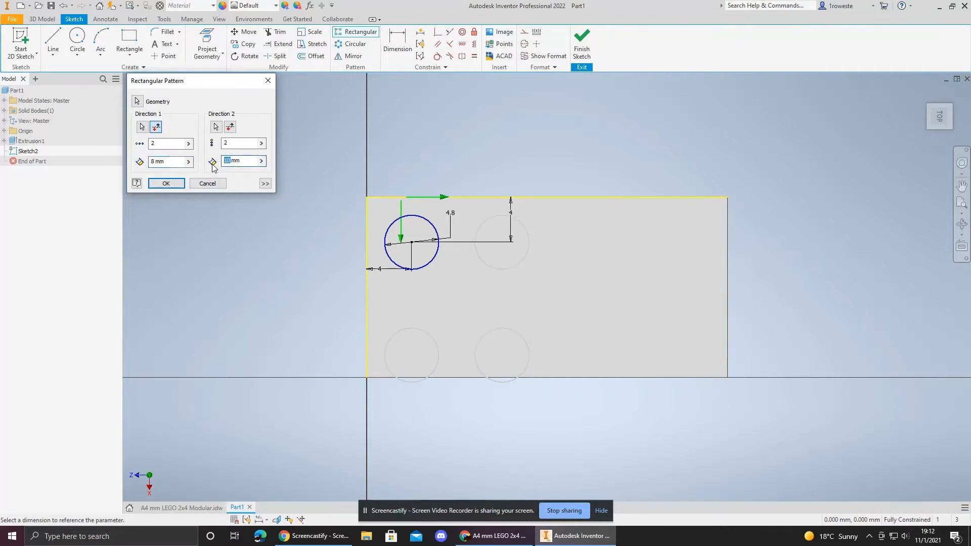
type("8")
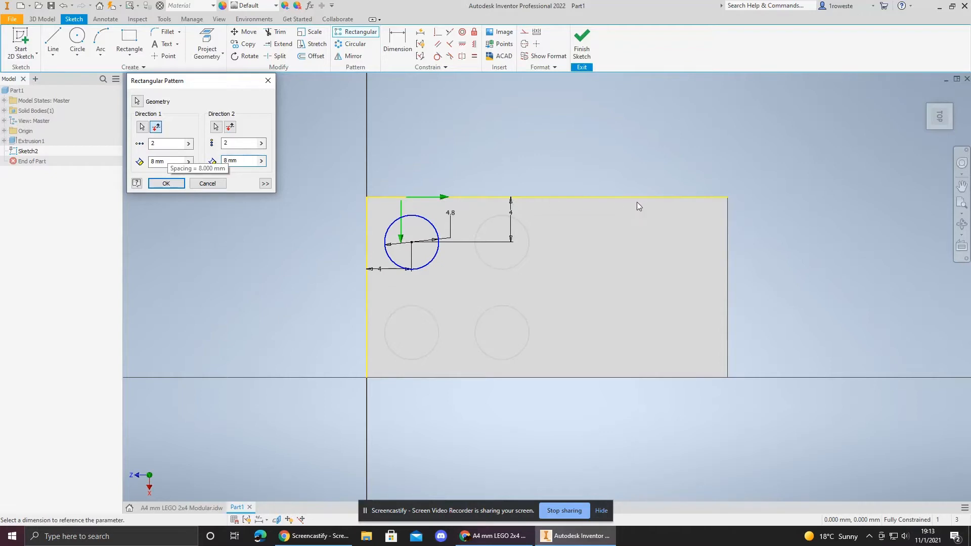
left_click(164, 146)
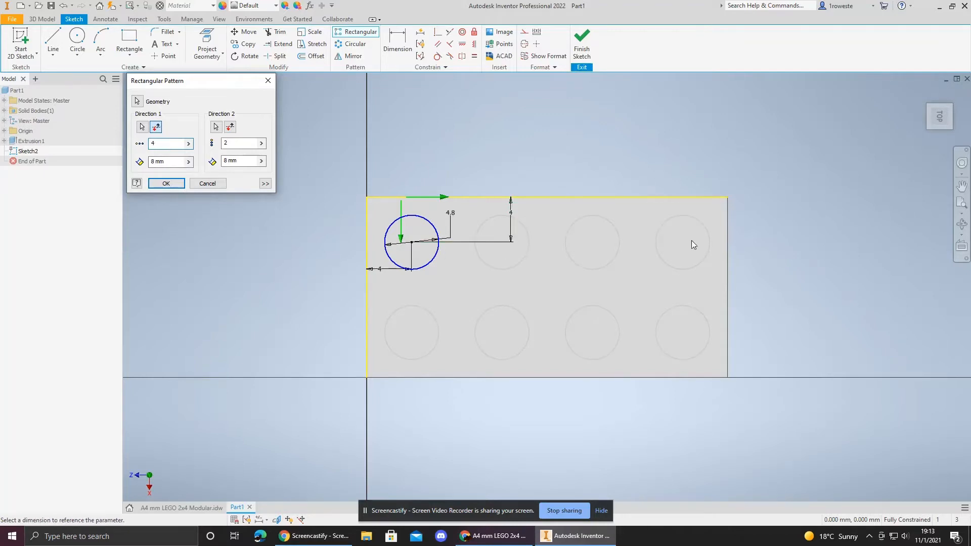
left_click(166, 184)
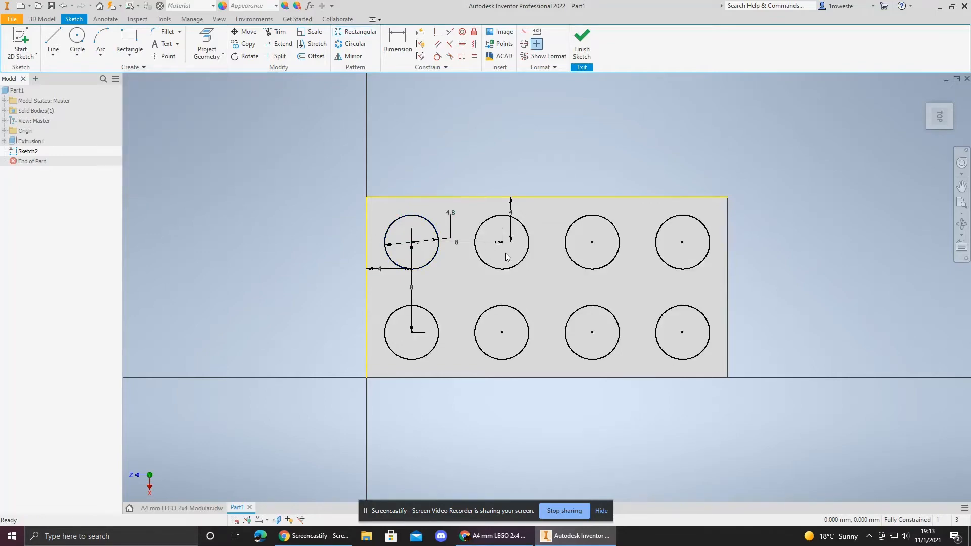
Step: Finish the sketch and extrude all eight stud circles 1.6 mm upward from the top face
left_click(581, 41)
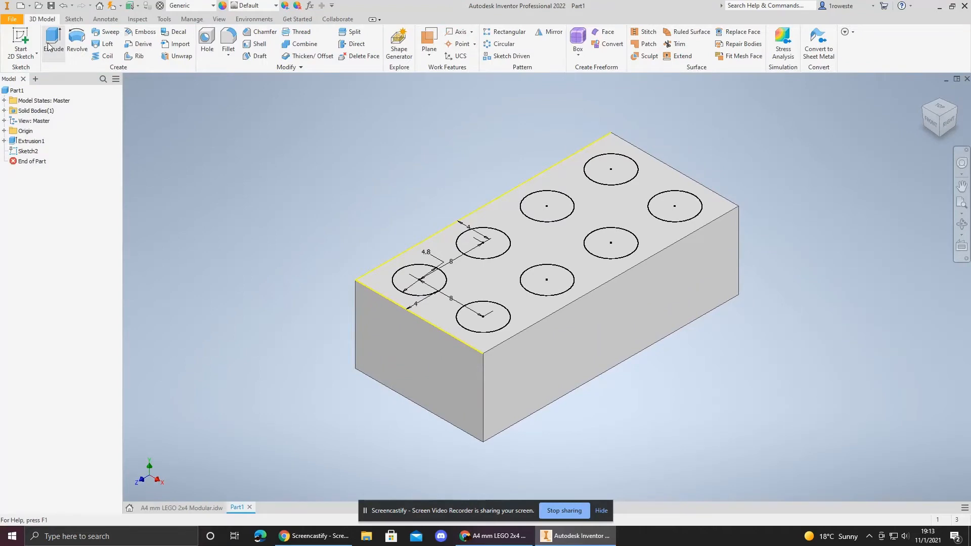
left_click(50, 46)
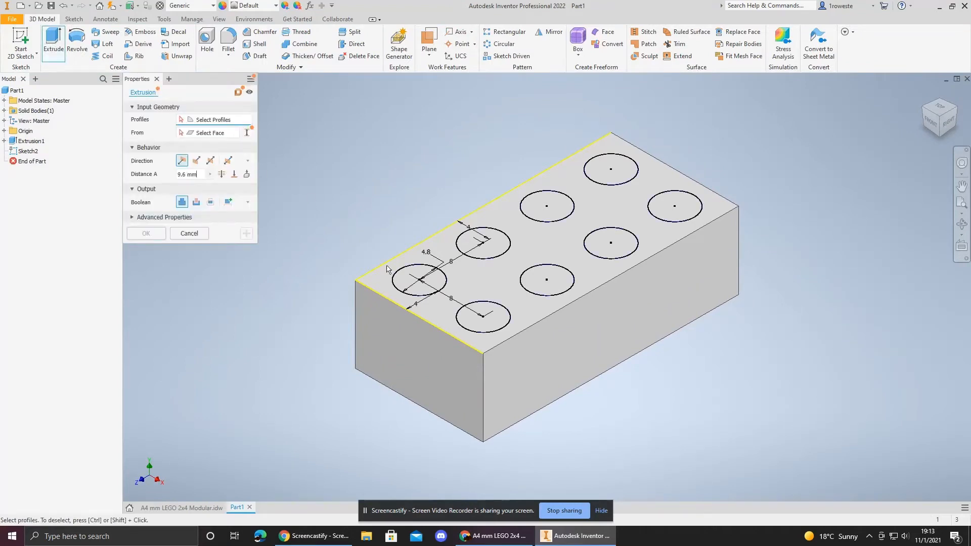
left_click(418, 290)
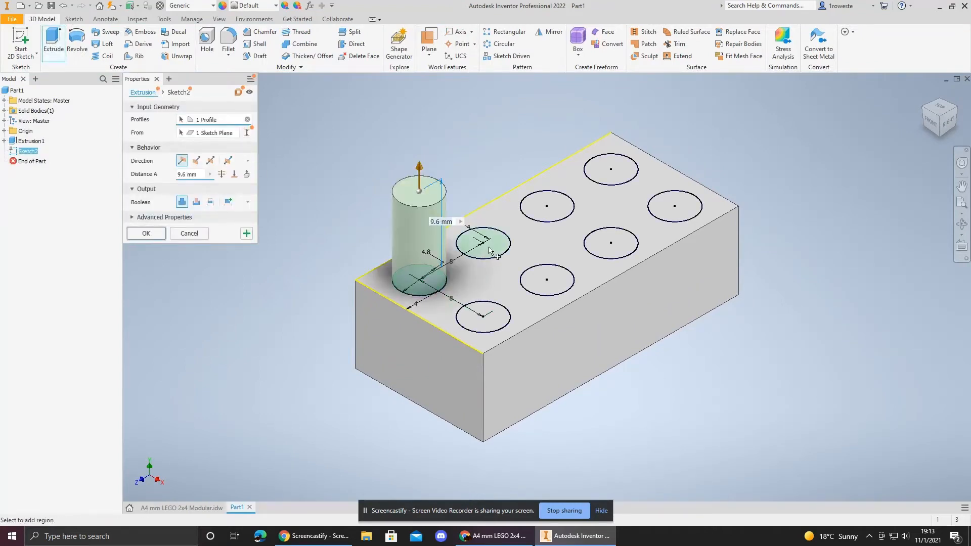
left_click(489, 250)
left_click(555, 214)
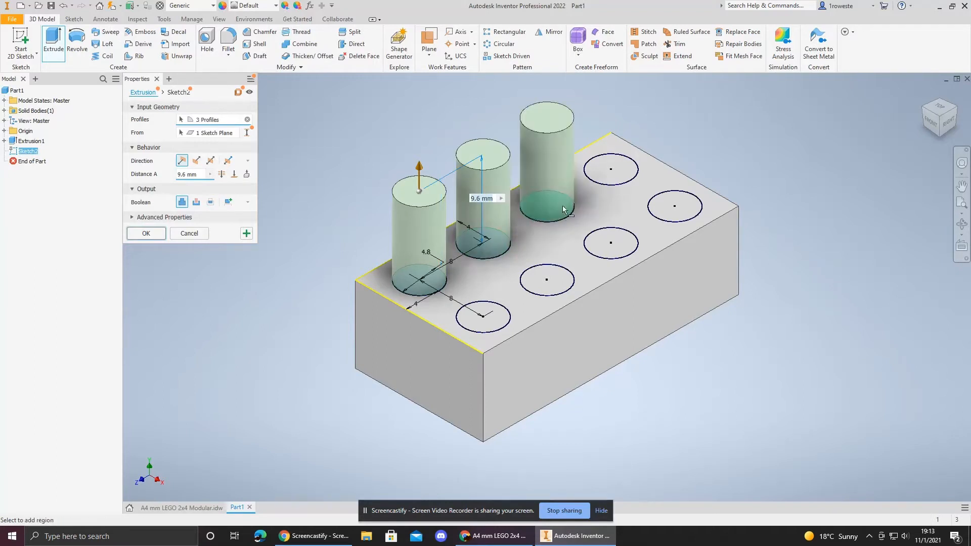
left_click(619, 178)
left_click(677, 210)
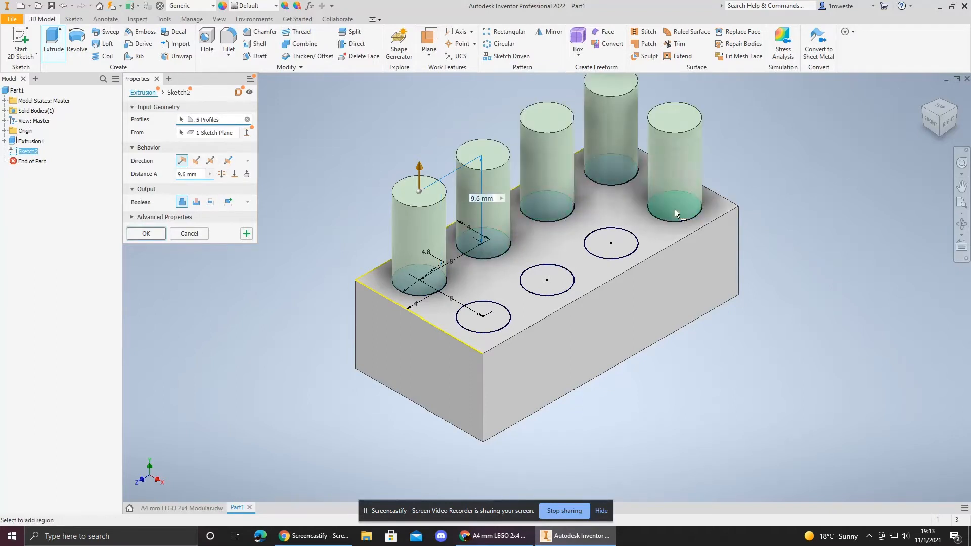
left_click(621, 249)
left_click(548, 291)
left_click(495, 319)
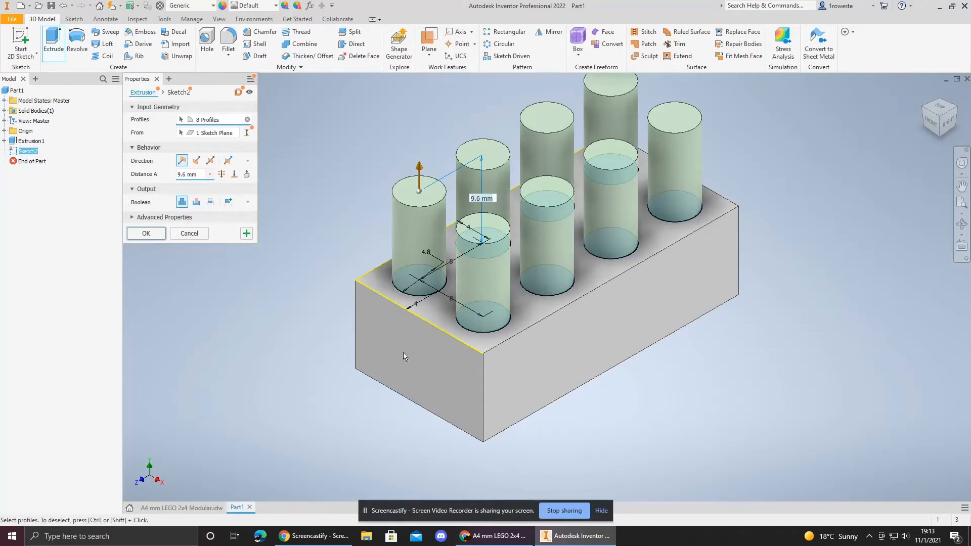
left_click(190, 508)
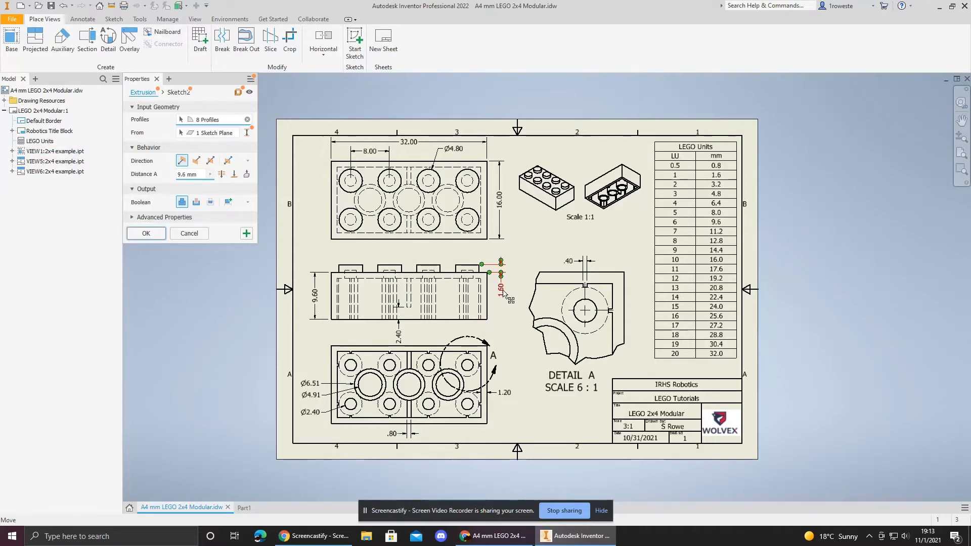
left_click(245, 509)
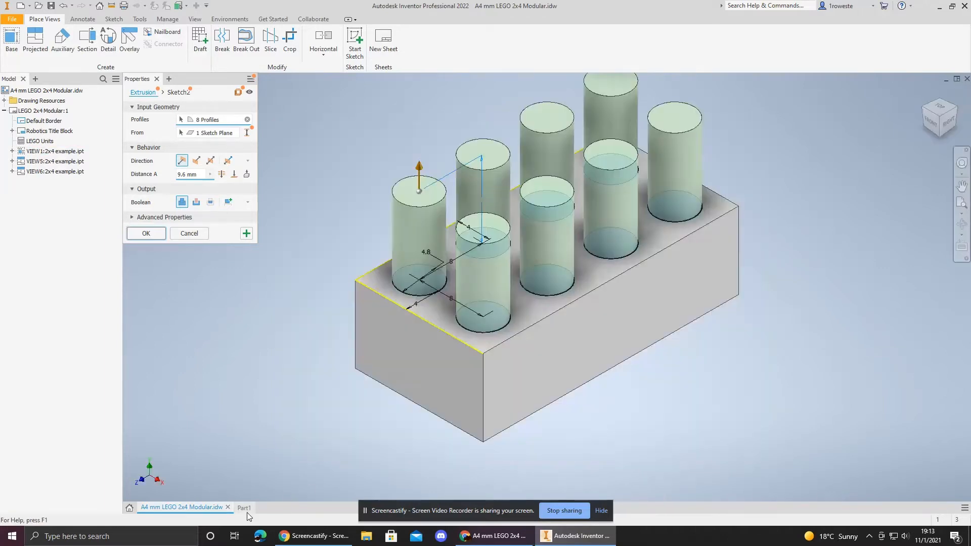
type("1.6")
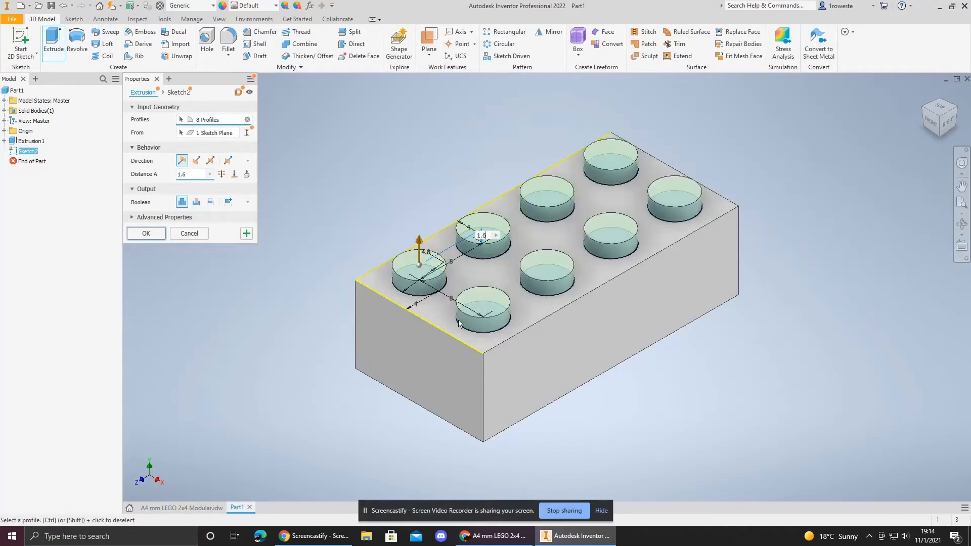
key("Return")
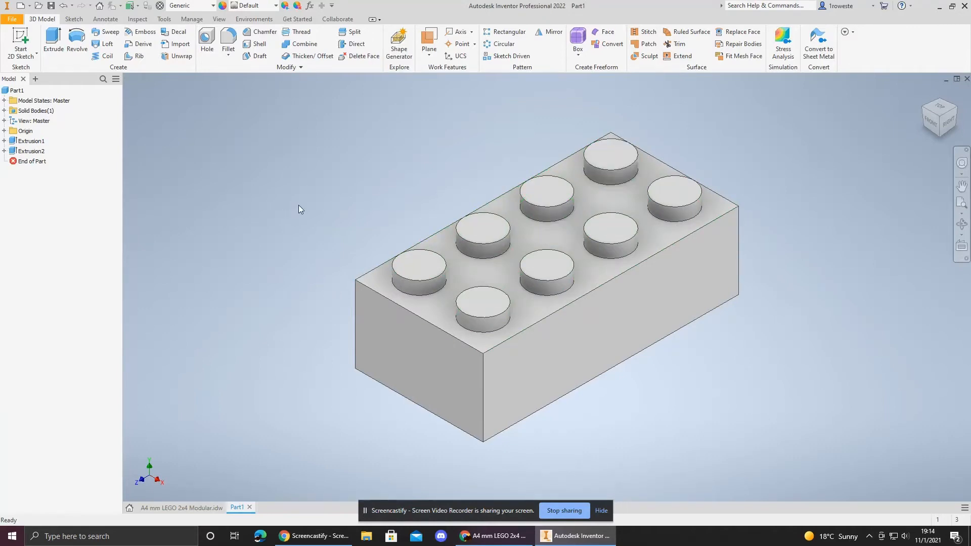
Step: Undo the stud extrusion, the sketch finish and the circle pattern
key("ctrl+z")
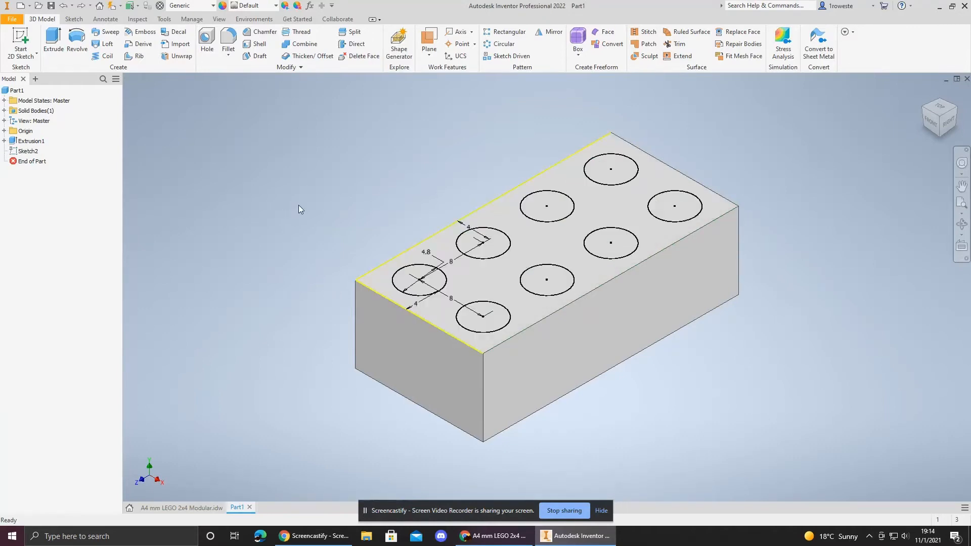
key("ctrl+z")
key("ctrl+z")
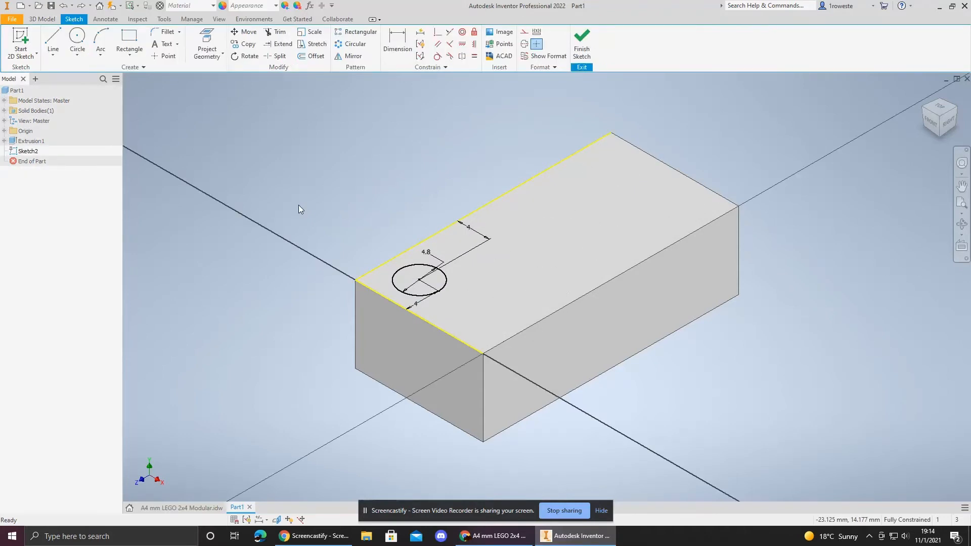
left_click(941, 108)
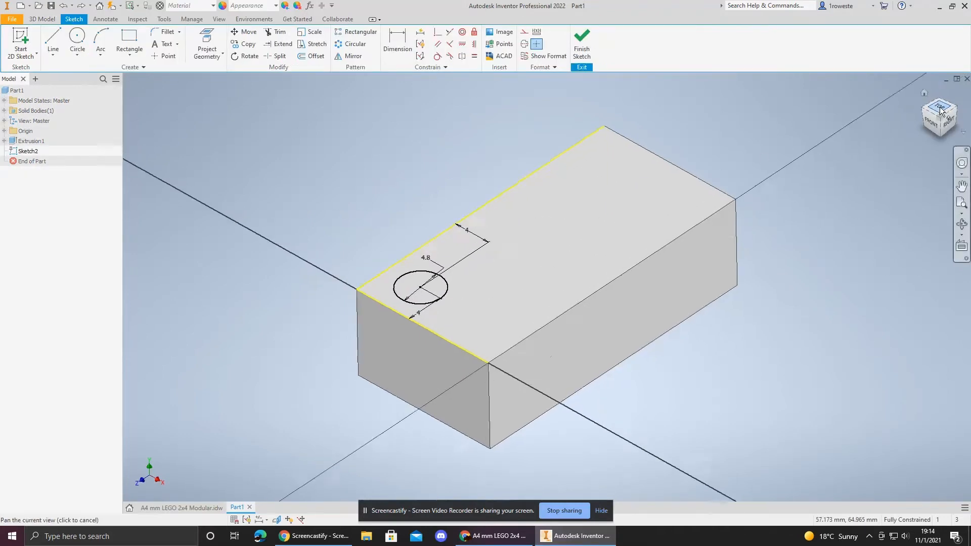
Step: Finish the sketch and extrude the single stud circle 1.6 mm upward from the top face
left_click(960, 102)
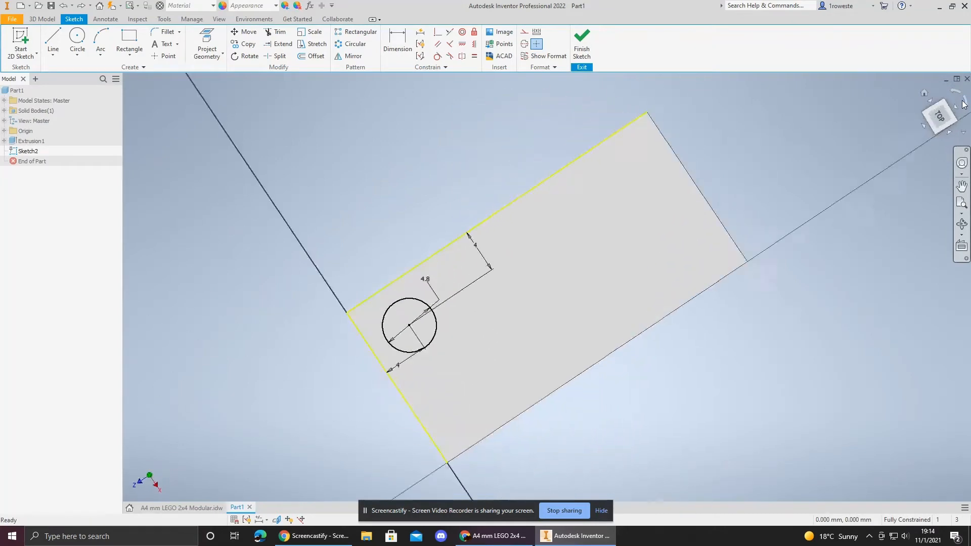
left_click(582, 44)
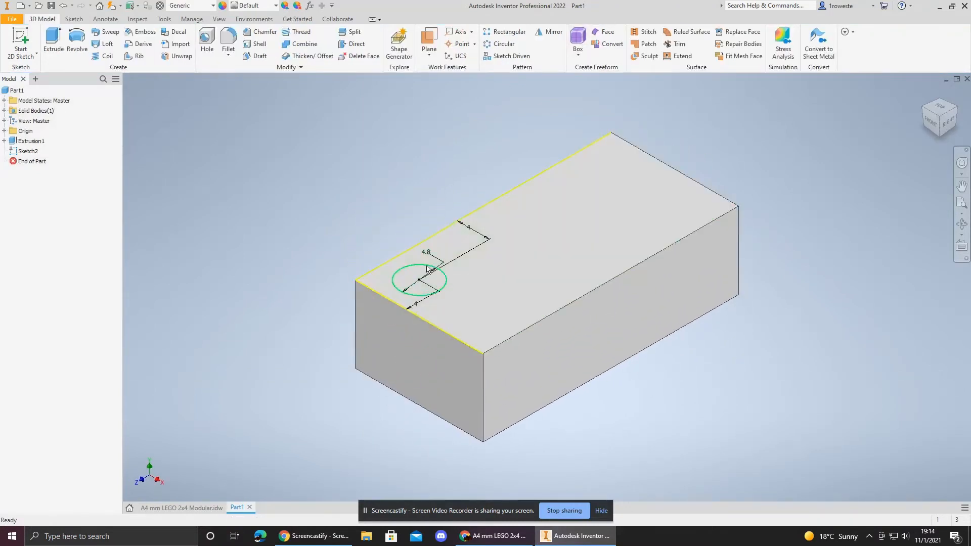
key("e")
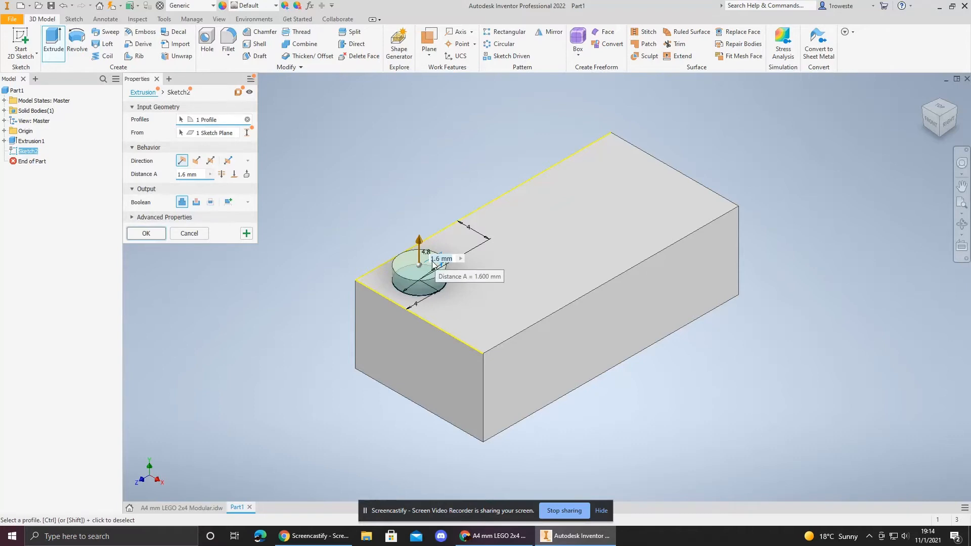
key("Return")
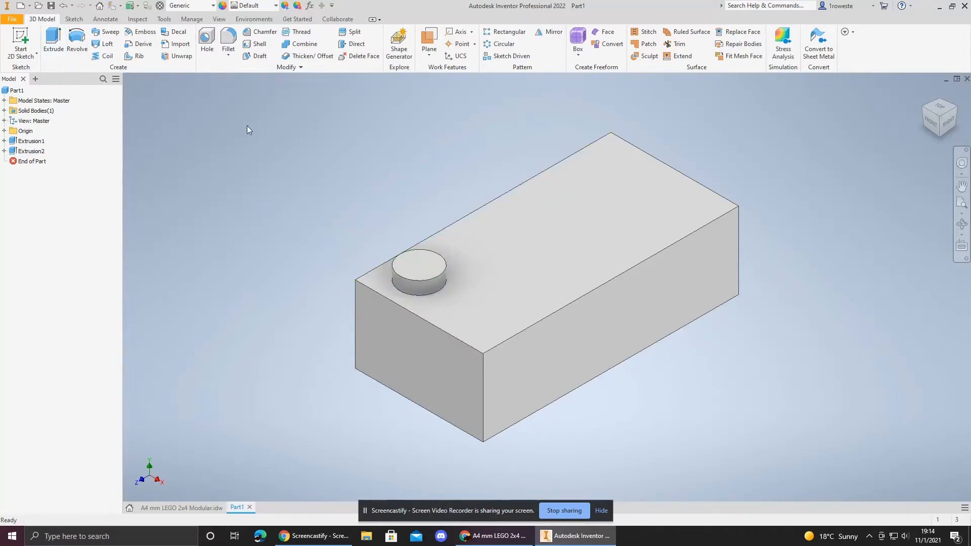
Step: Start a rectangular feature pattern of the stud, using the flipped top edge and the left edge as its two directions
left_click(501, 34)
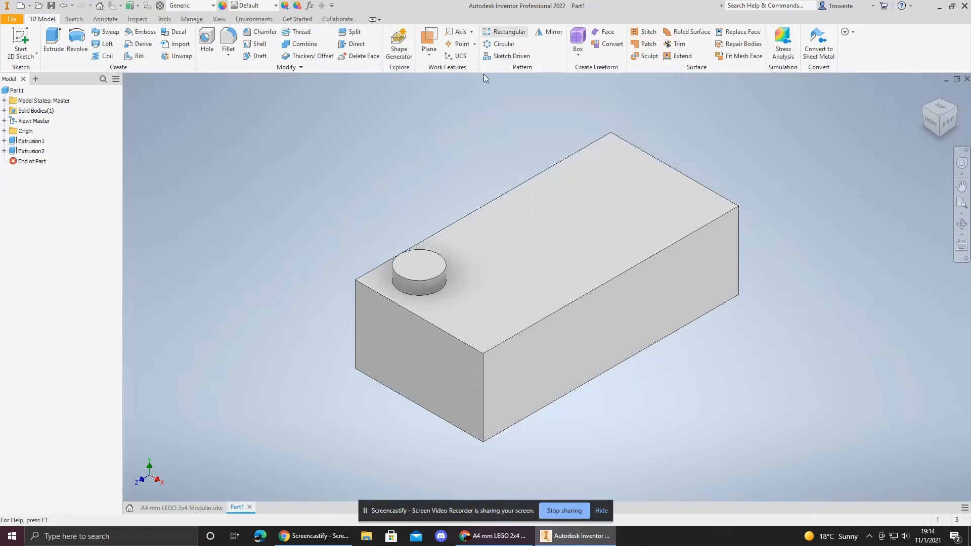
left_click(412, 283)
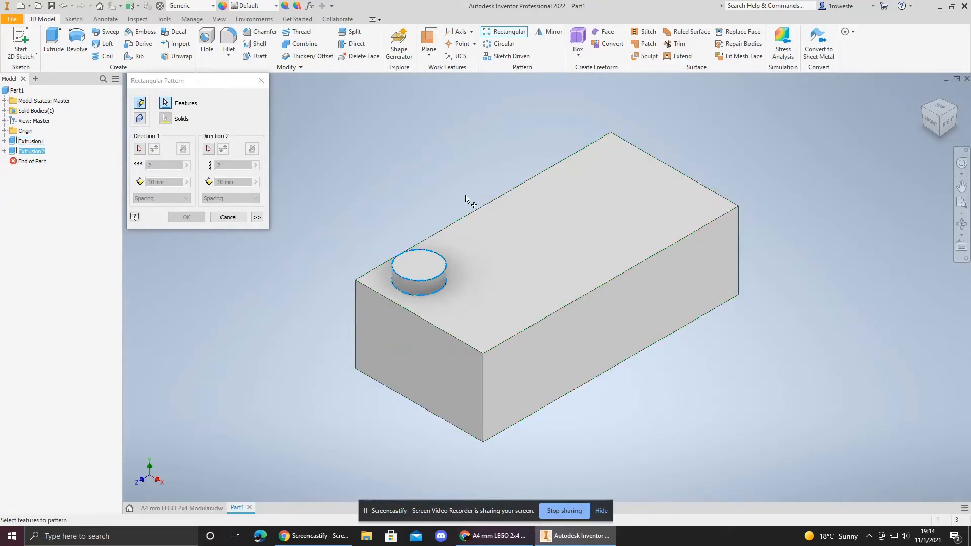
left_click(940, 108)
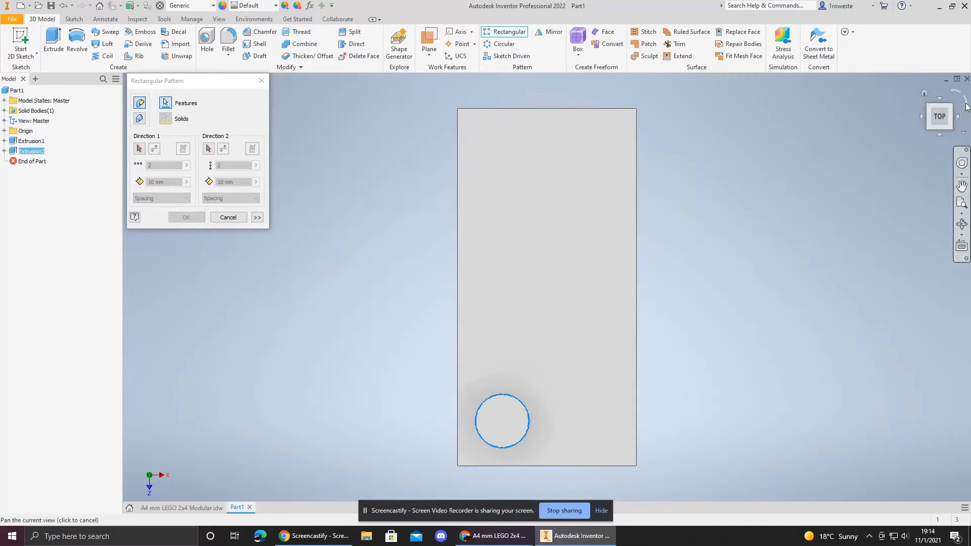
left_click(964, 101)
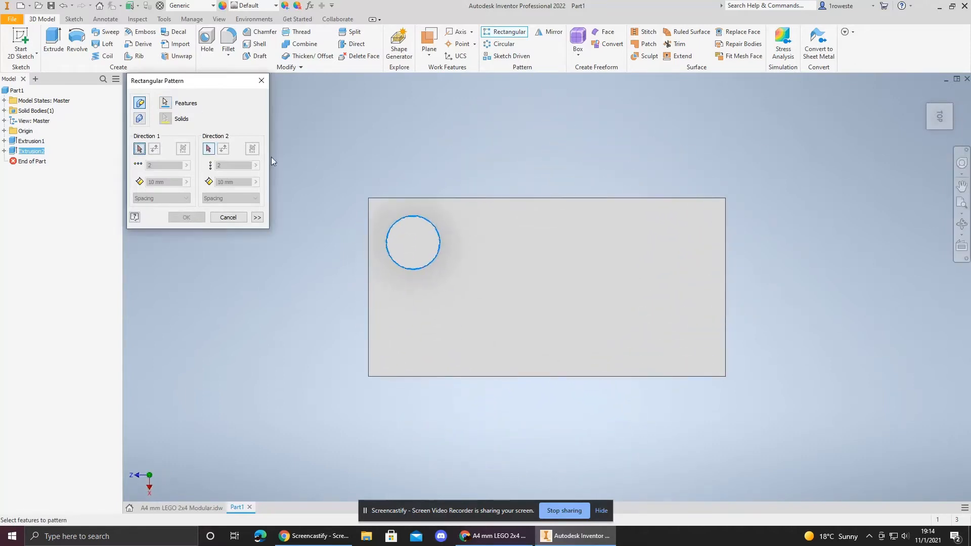
left_click(464, 198)
left_click(208, 148)
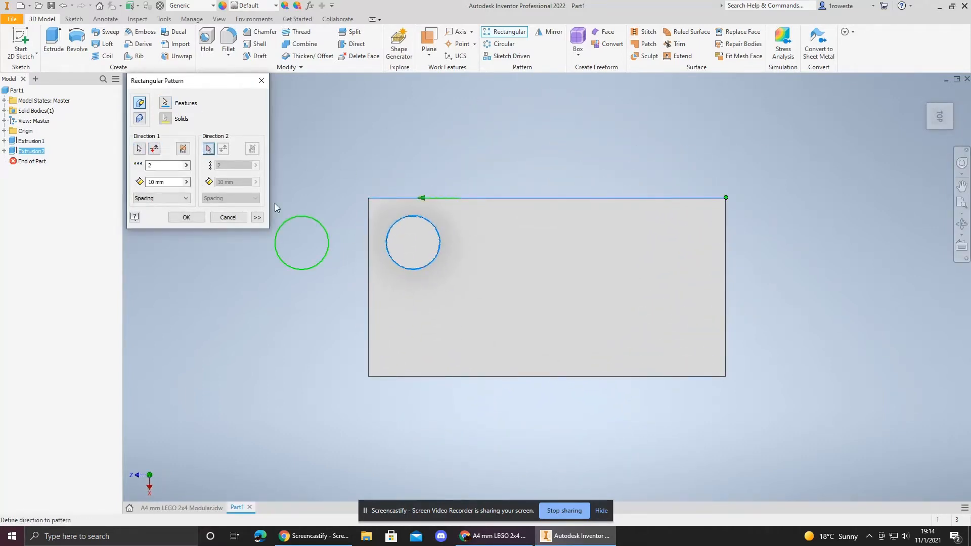
left_click(367, 292)
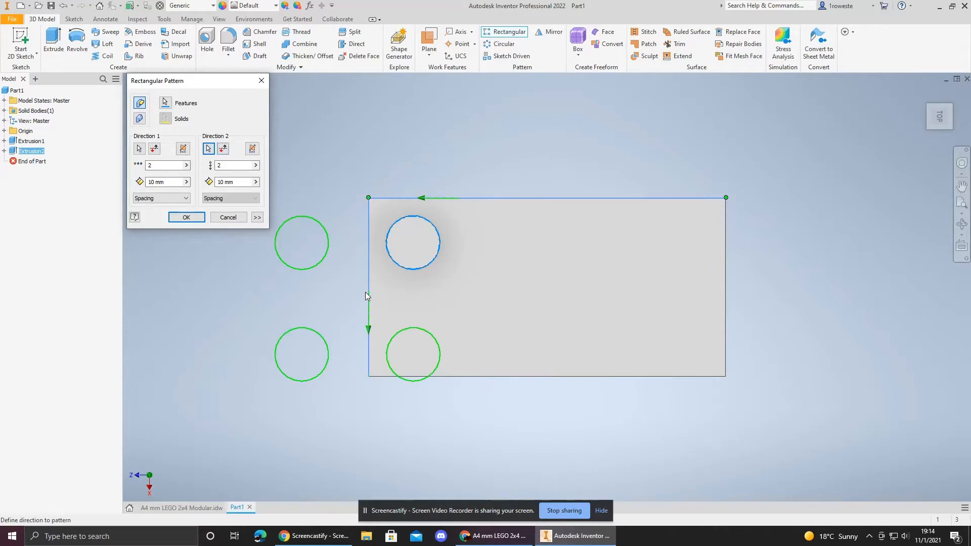
left_click(155, 148)
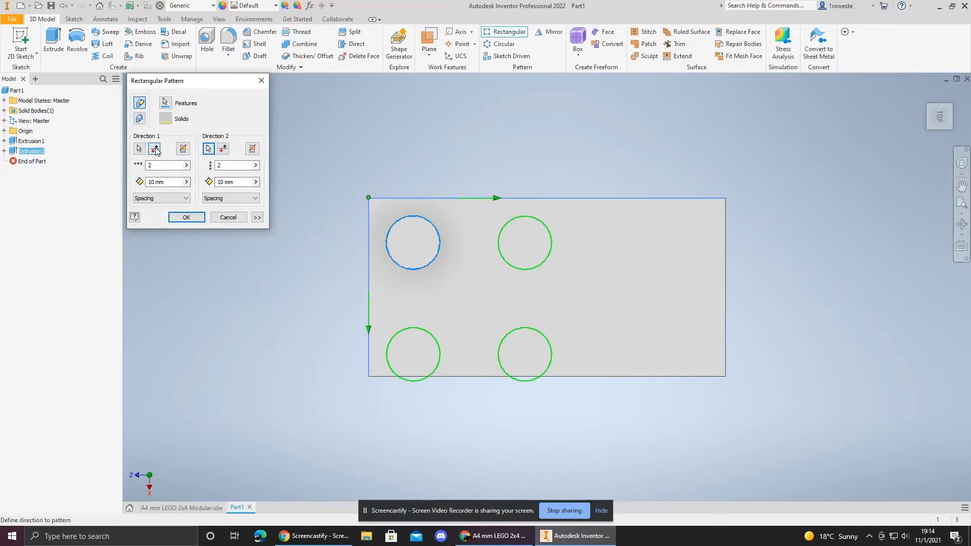
Step: Set 8 mm spacing in both directions and 4 columns, and create the stud pattern
double_click(155, 182)
type("8")
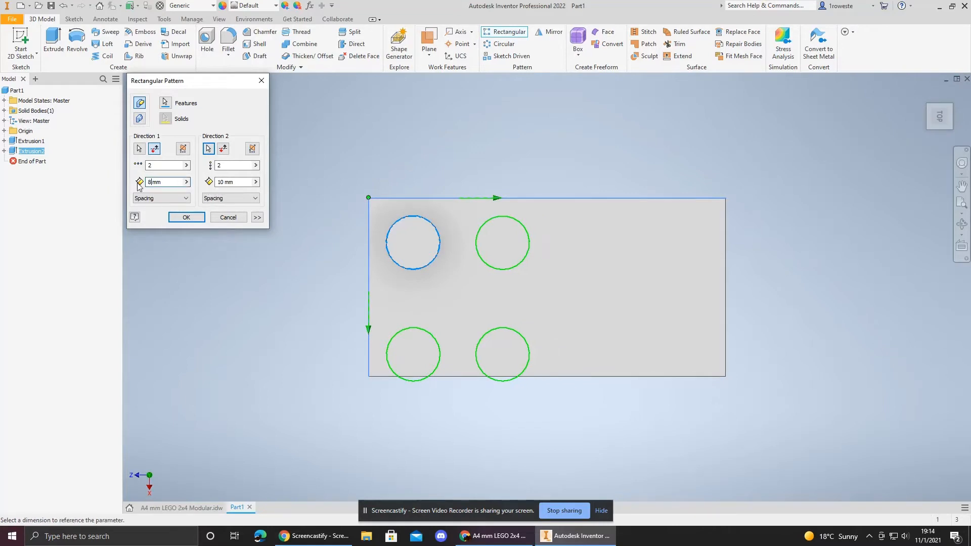
double_click(220, 182)
type("8")
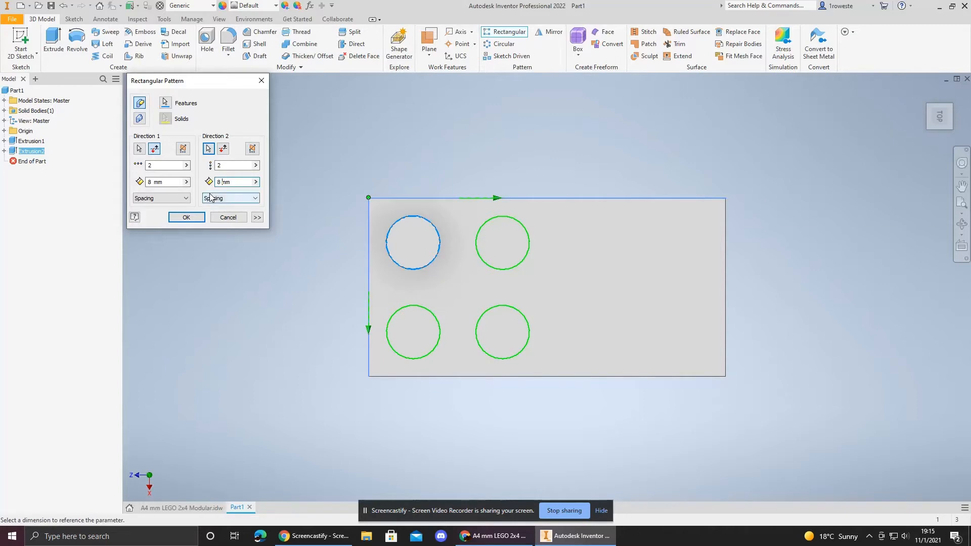
left_click(164, 166)
key("BackSpace")
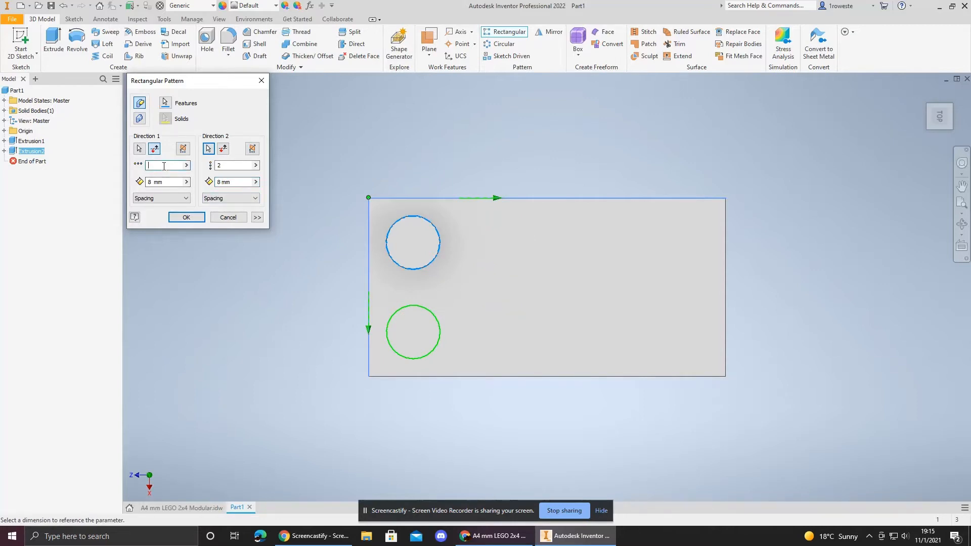
type("4")
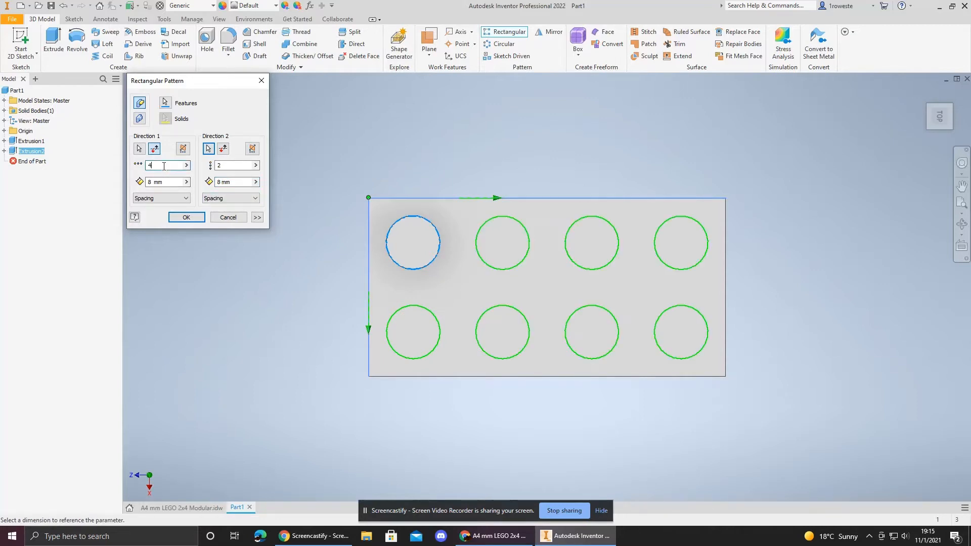
left_click(178, 219)
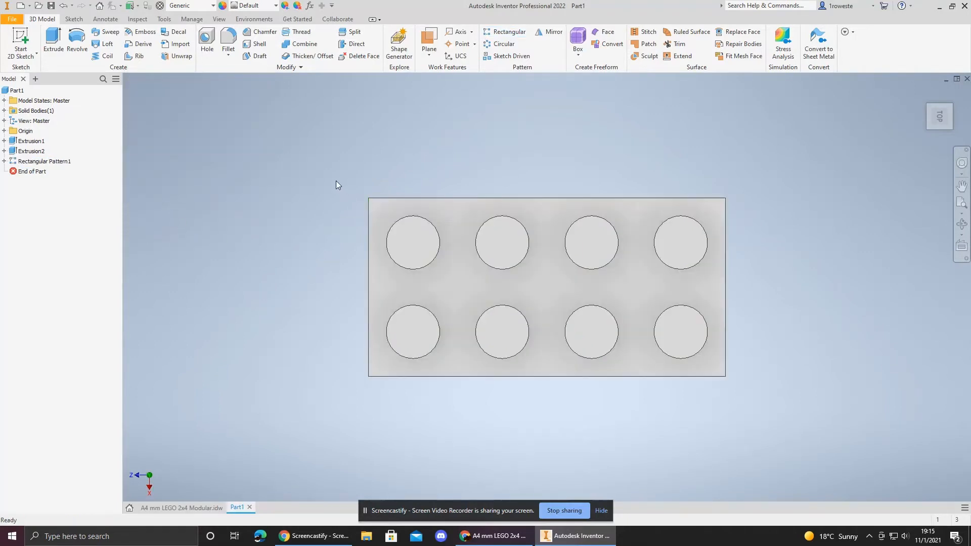
Step: Inspect the patterned brick from several views and compare it with the reference drawing
left_click(929, 125)
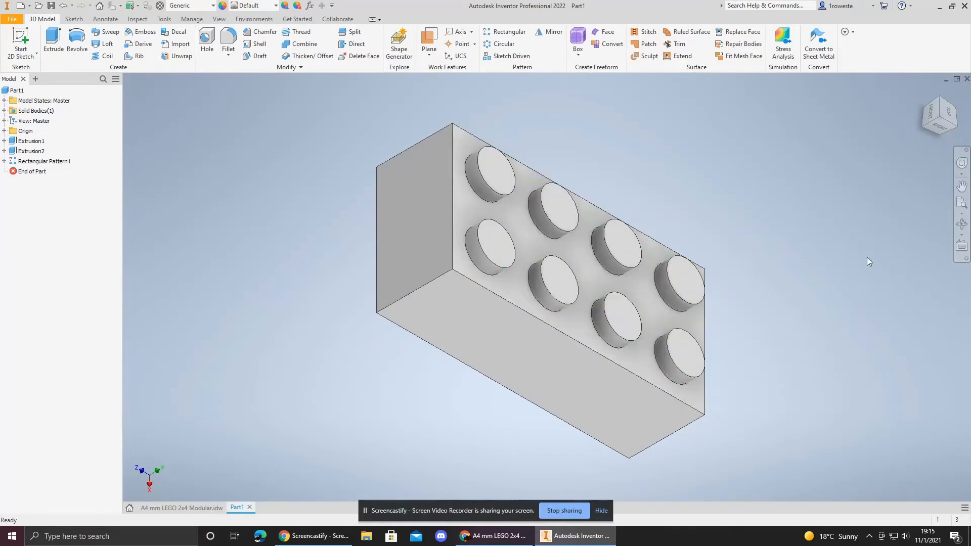
left_click(934, 96)
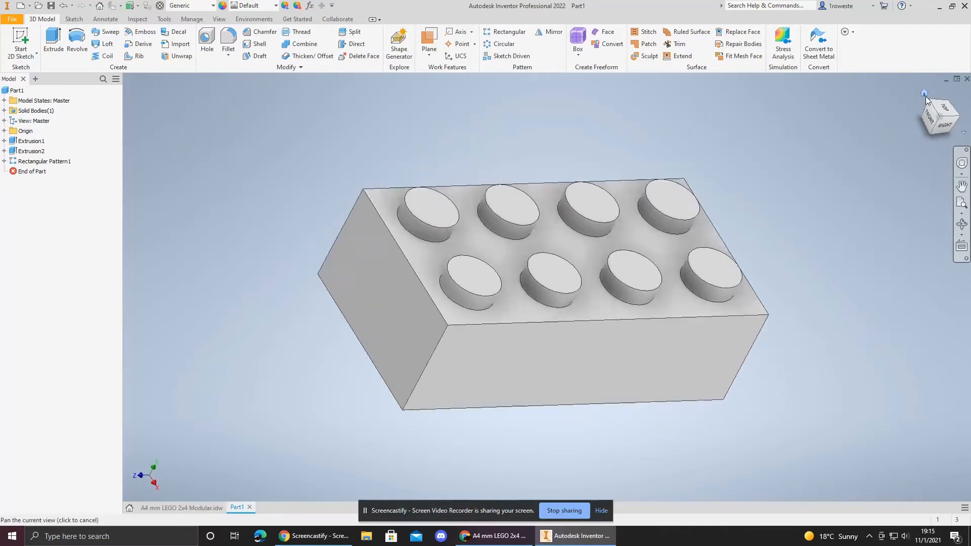
scroll(793, 333, "down", 3)
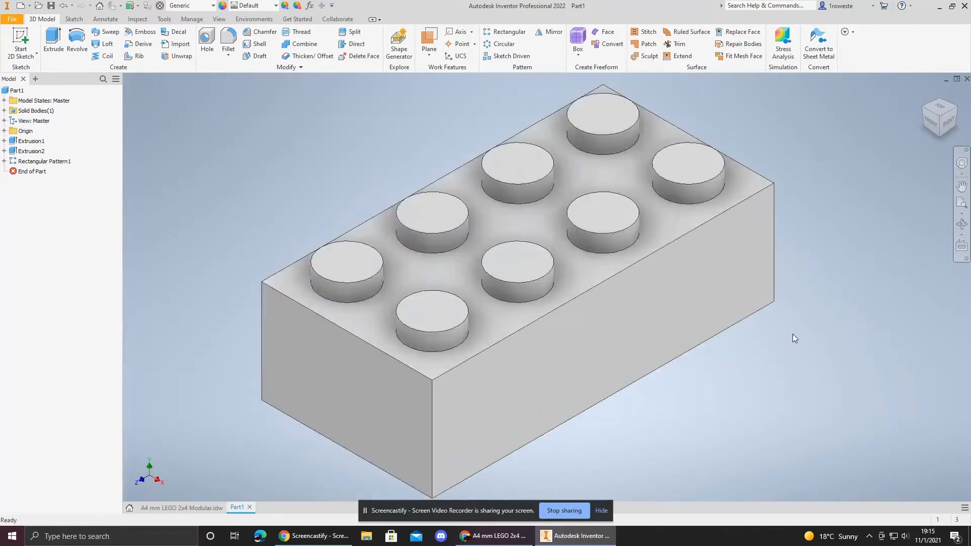
left_click(943, 112)
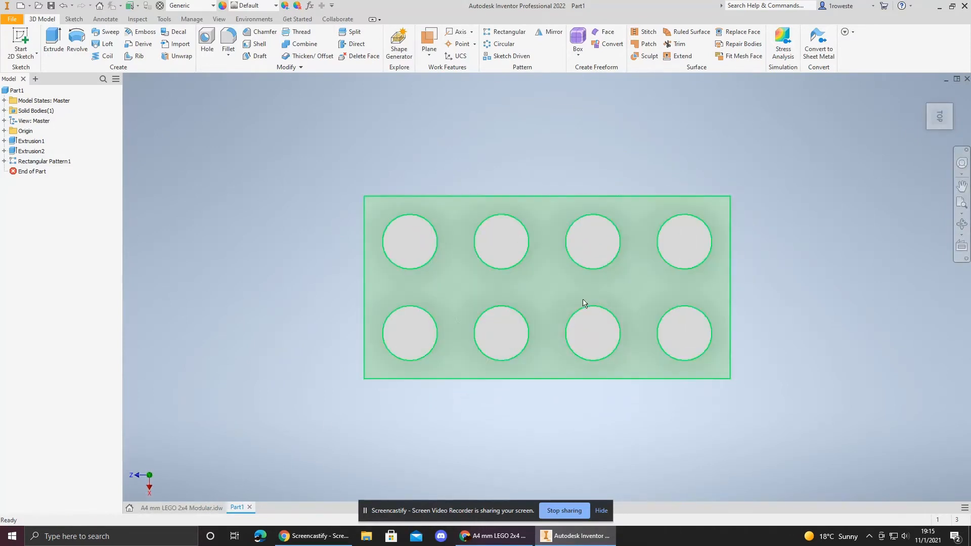
left_click(169, 507)
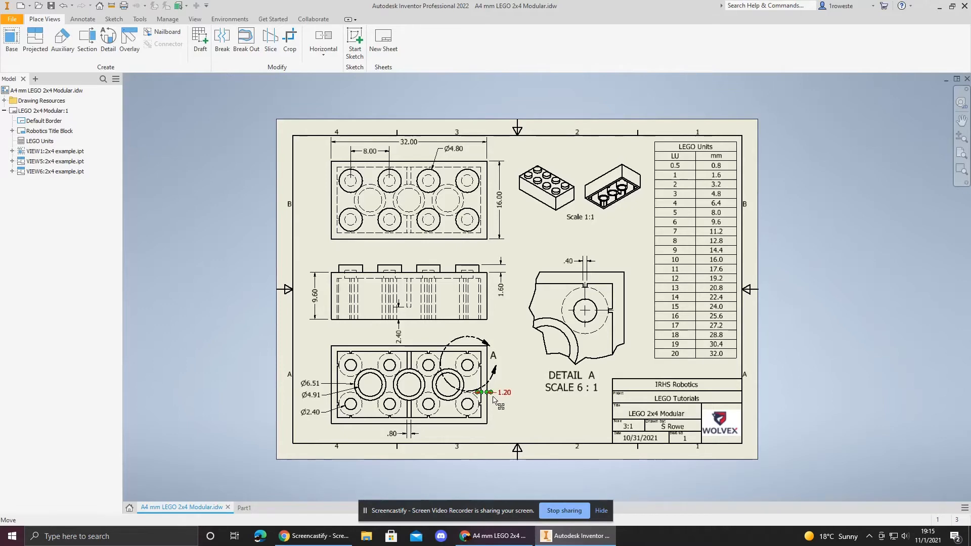
left_click(246, 509)
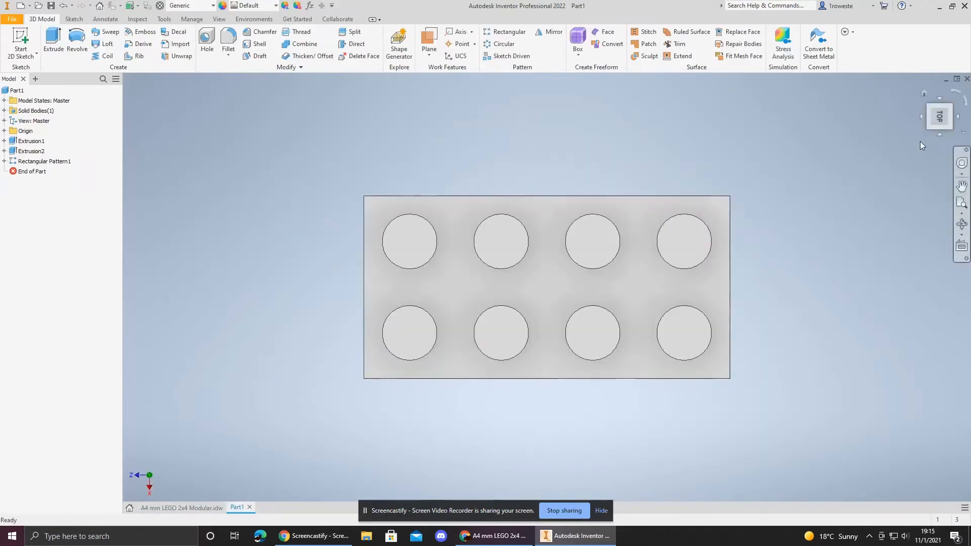
left_click(928, 128)
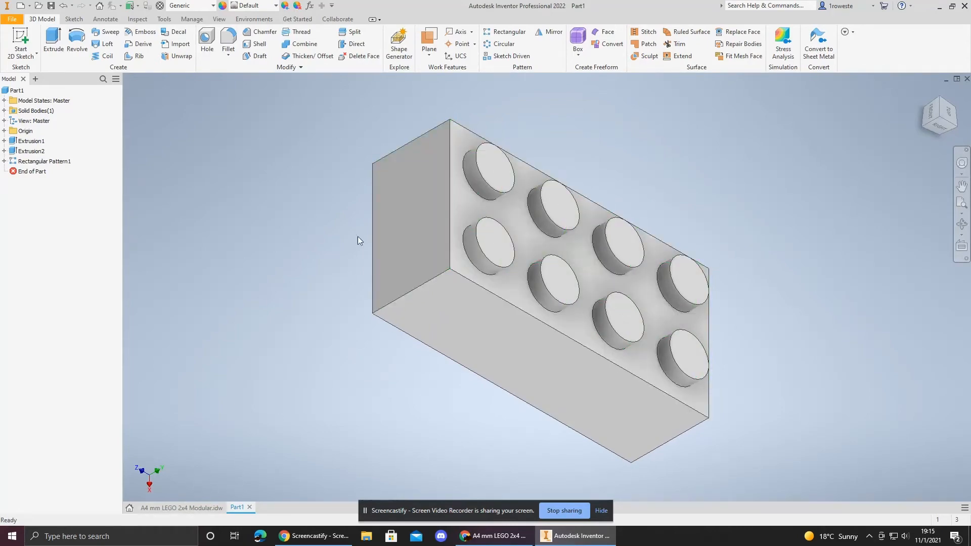
left_click(207, 508)
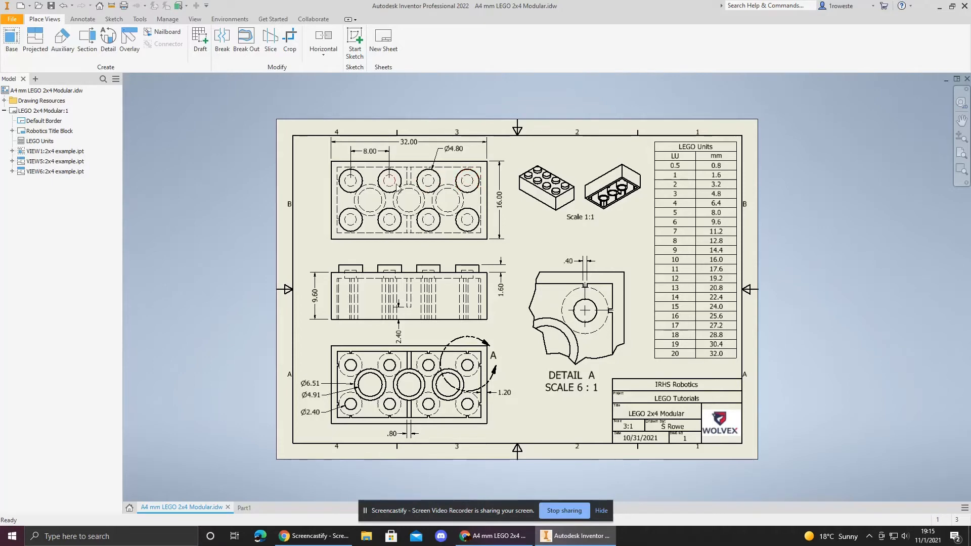
left_click(245, 508)
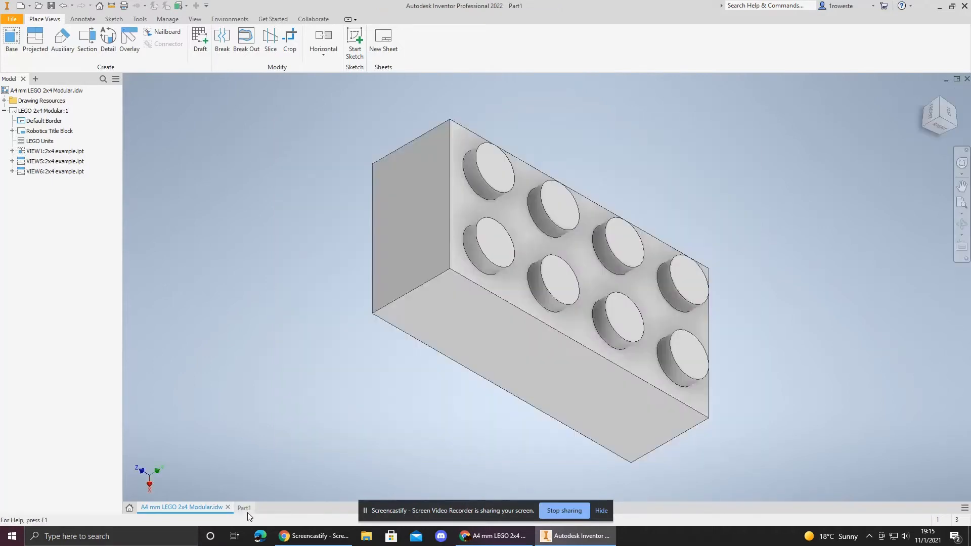
left_click(920, 126)
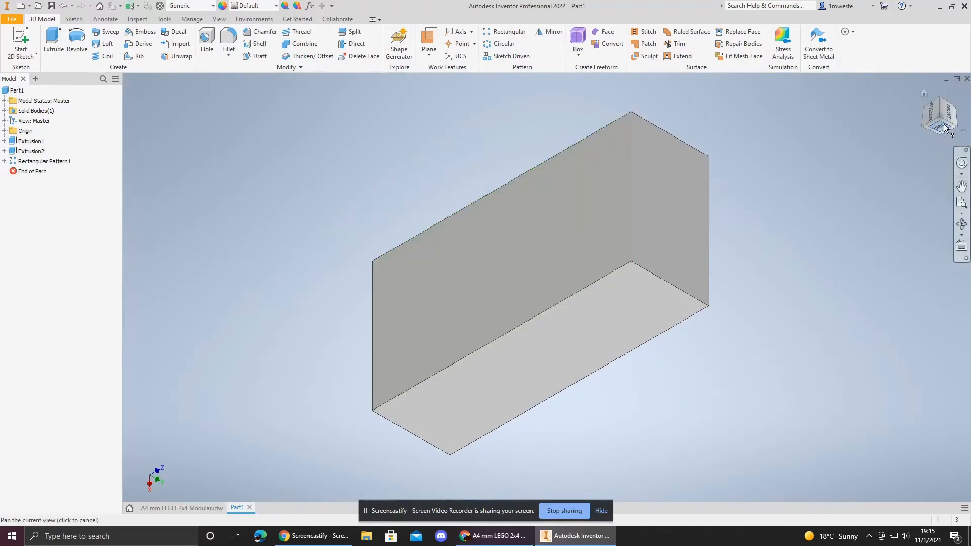
left_click(924, 94)
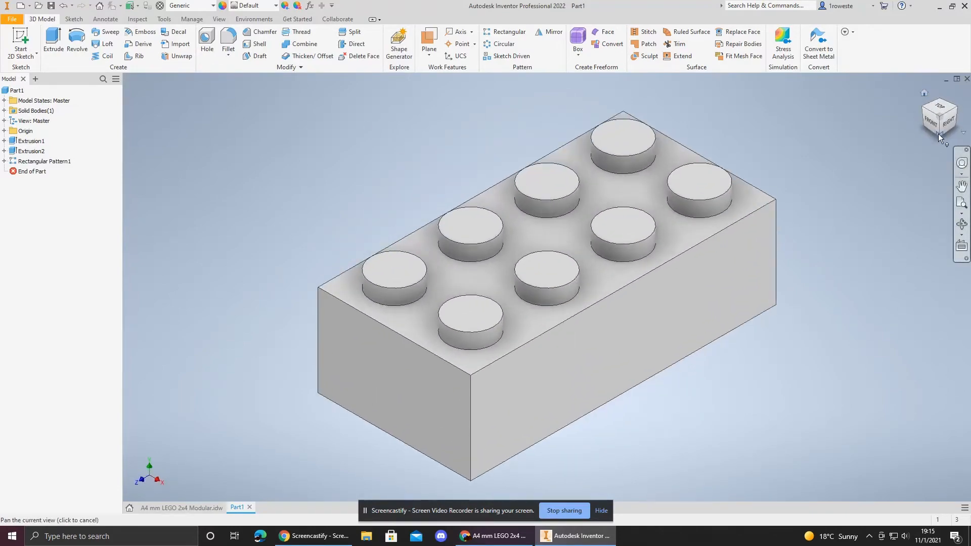
Step: Shell the brick with a 1.2 mm wall thickness, removing the bottom face
left_click(938, 134)
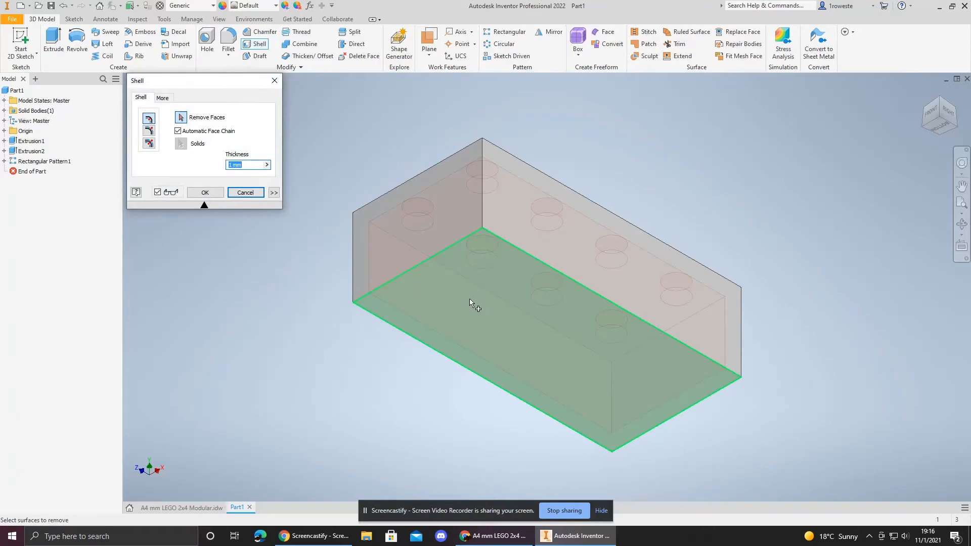
left_click(454, 284)
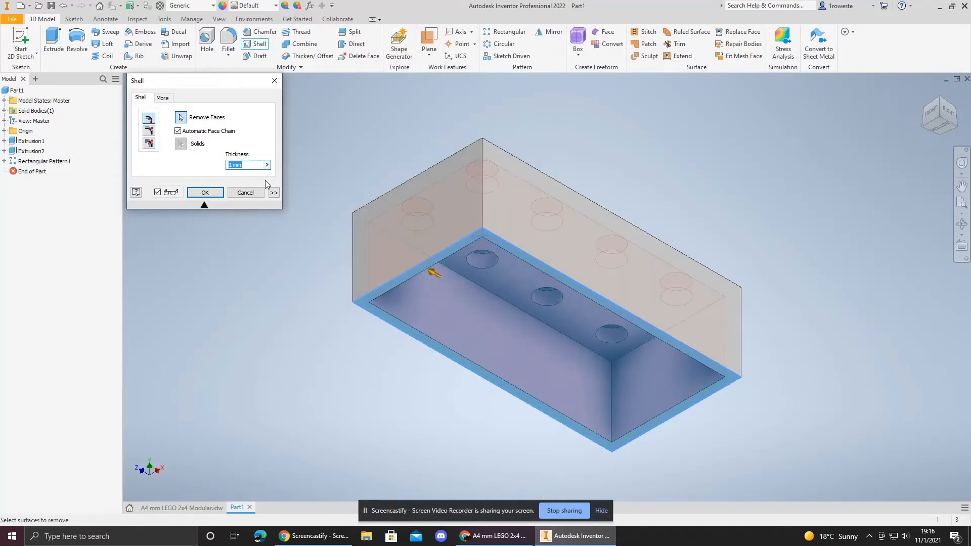
type("1.2")
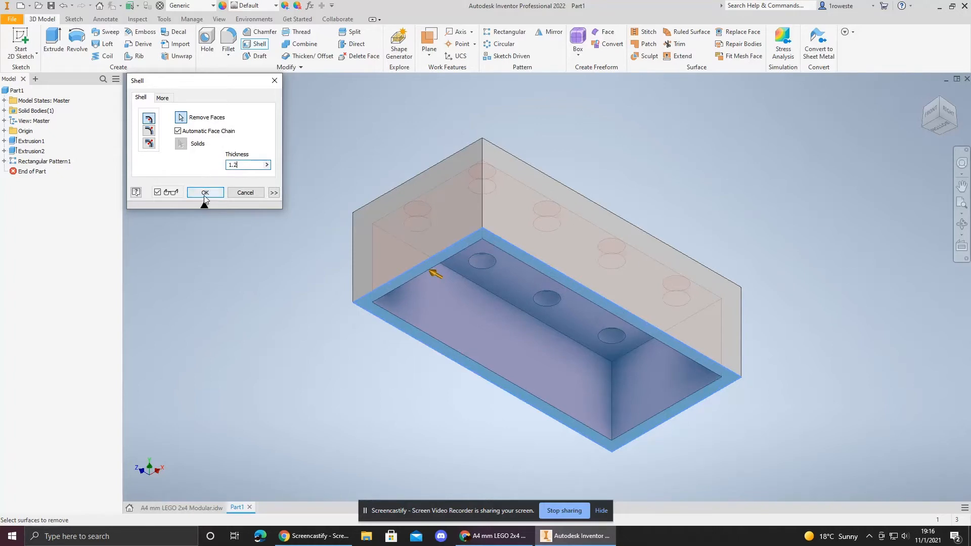
left_click(205, 194)
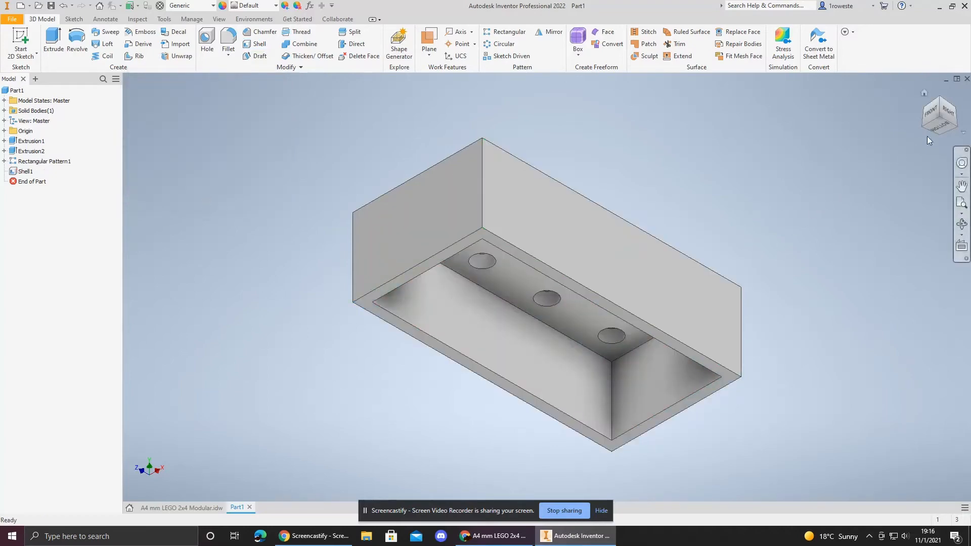
Step: Examine the shelled brick's underside and the underside view on the reference drawing
left_click(941, 127)
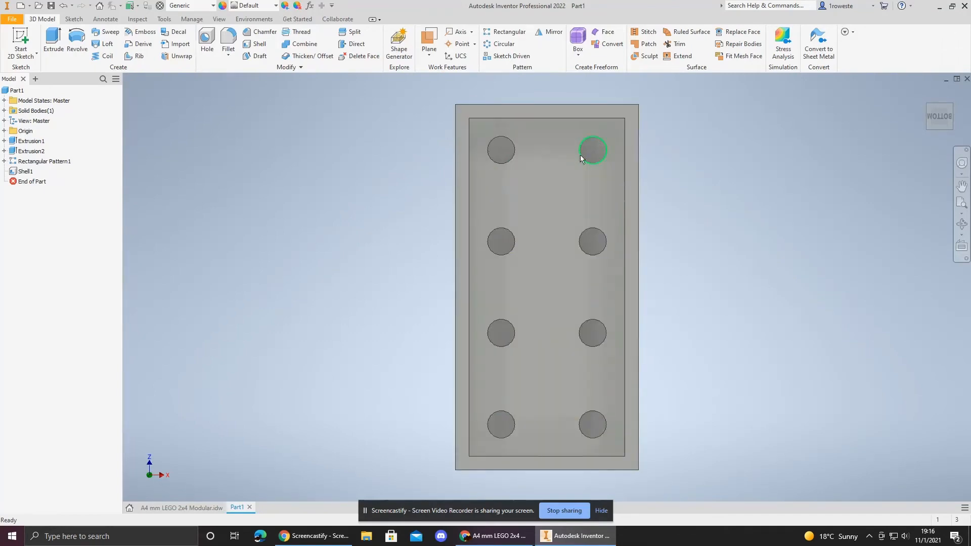
left_click(924, 93)
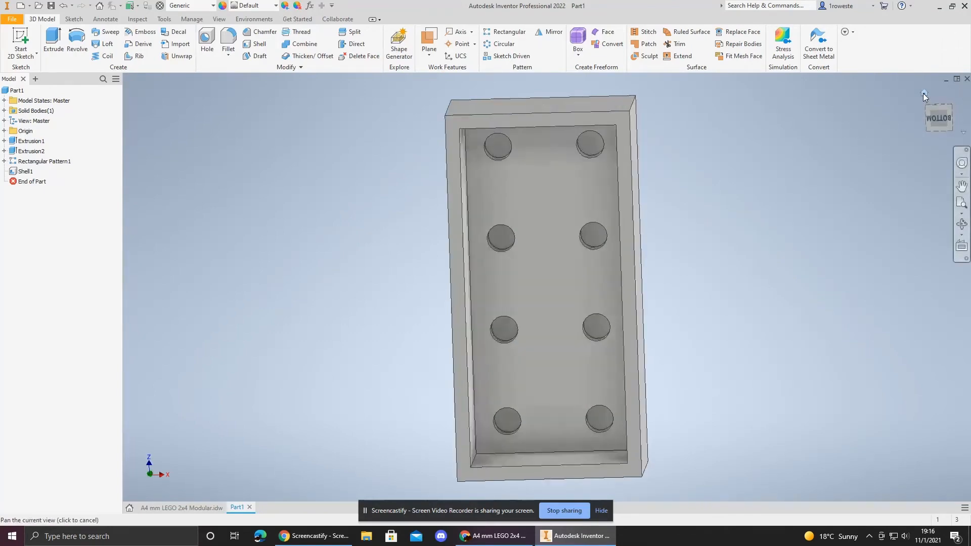
left_click(183, 507)
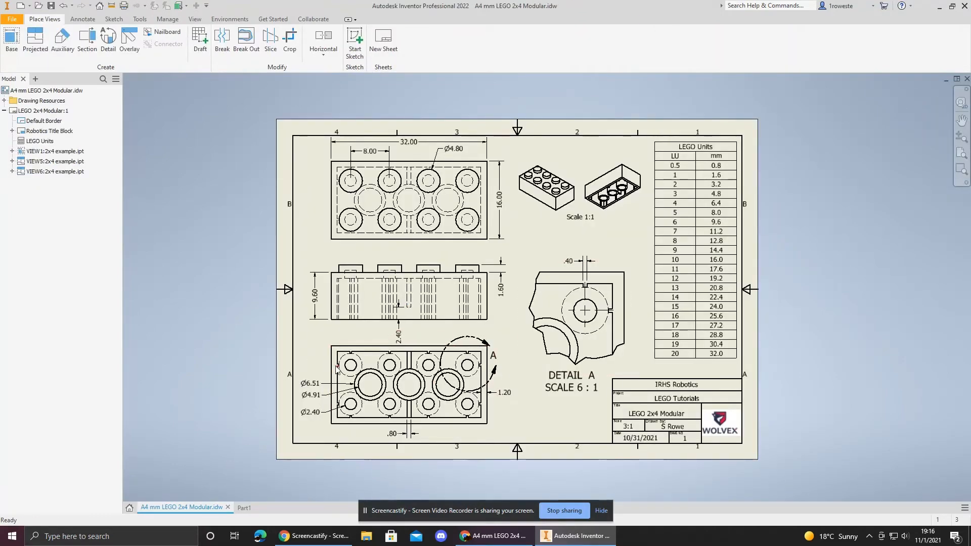
scroll(338, 371, "up", 6)
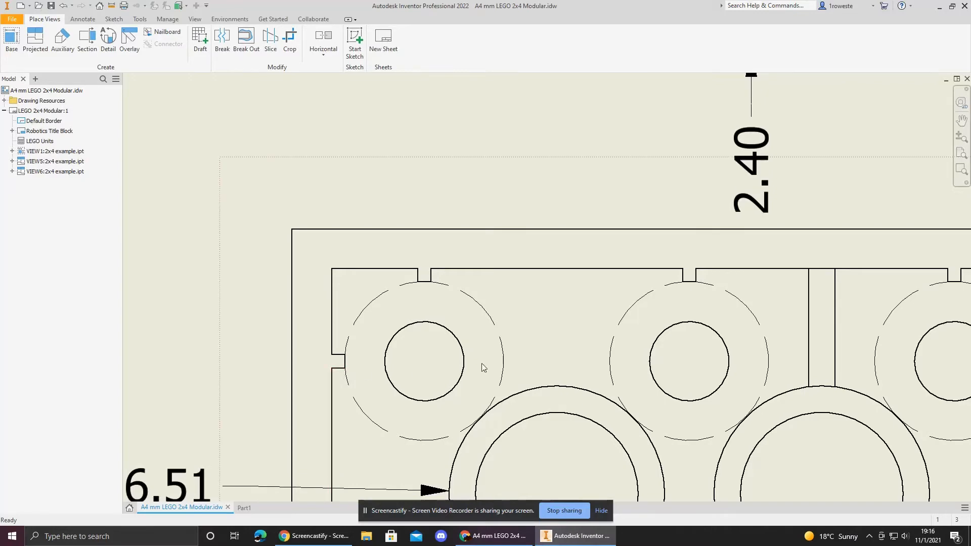
Step: Examine Detail A of the reference drawing, zooming in on the notch above the stud tube
scroll(482, 363, "down", 6)
mouse_move(734, 359)
middle_mouse_down()
mouse_move(531, 389)
mouse_move(493, 406)
middle_mouse_up()
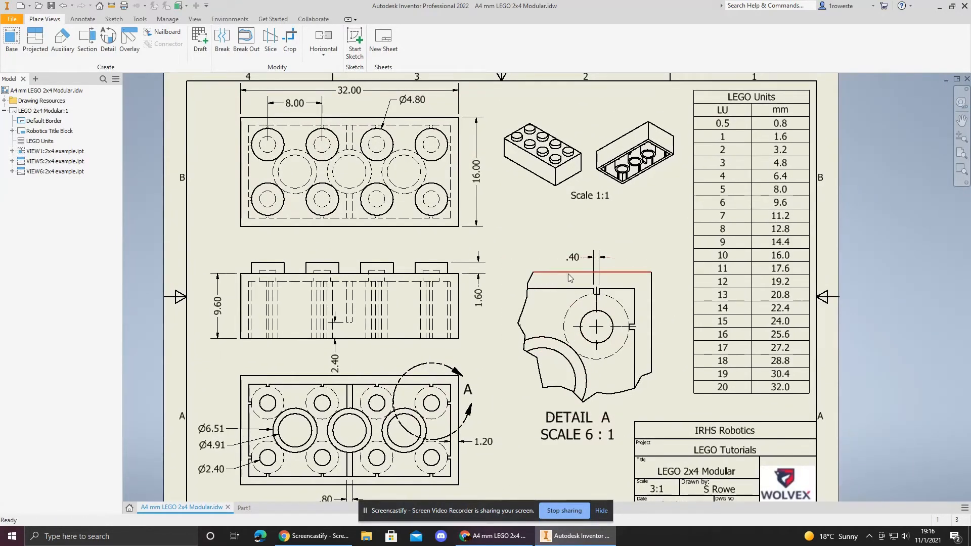
left_click(596, 269)
scroll(600, 294, "up", 6)
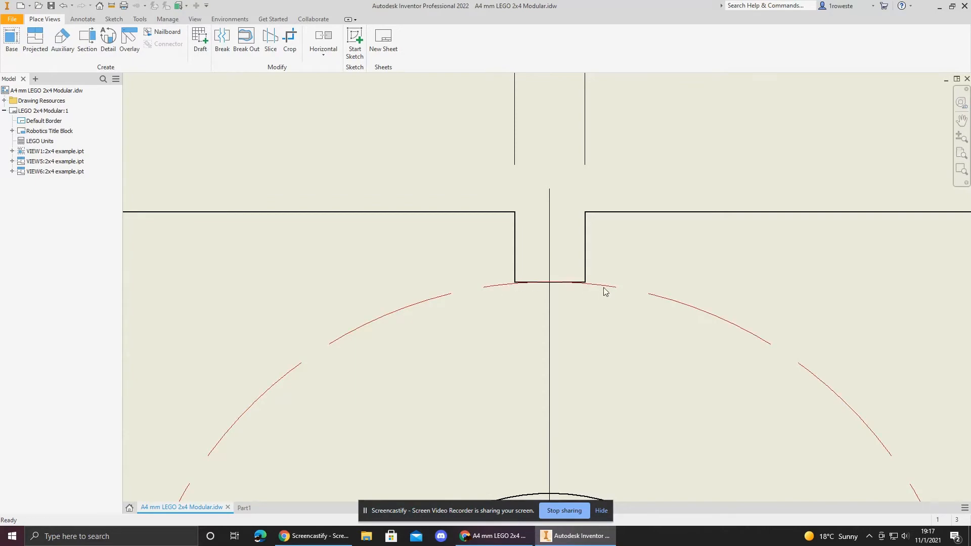
scroll(584, 318, "down", 5)
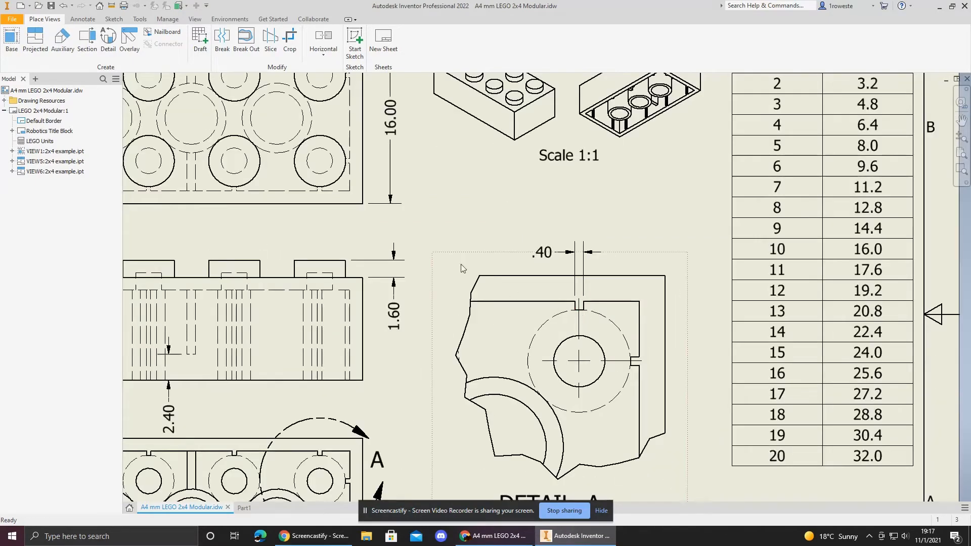
scroll(461, 268, "down", 4)
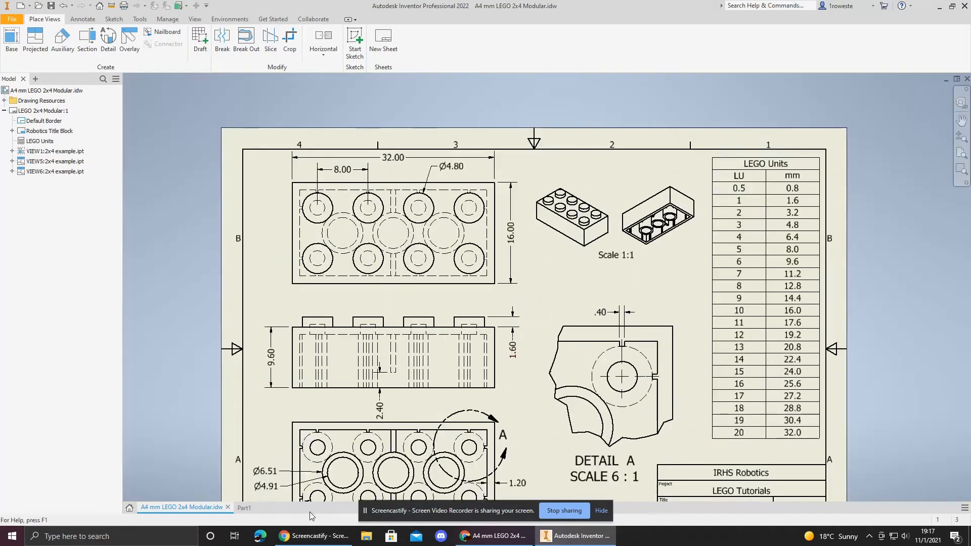
Step: Return to the part and start a 2D sketch on the inner face of the shelled brick's underside
left_click(245, 508)
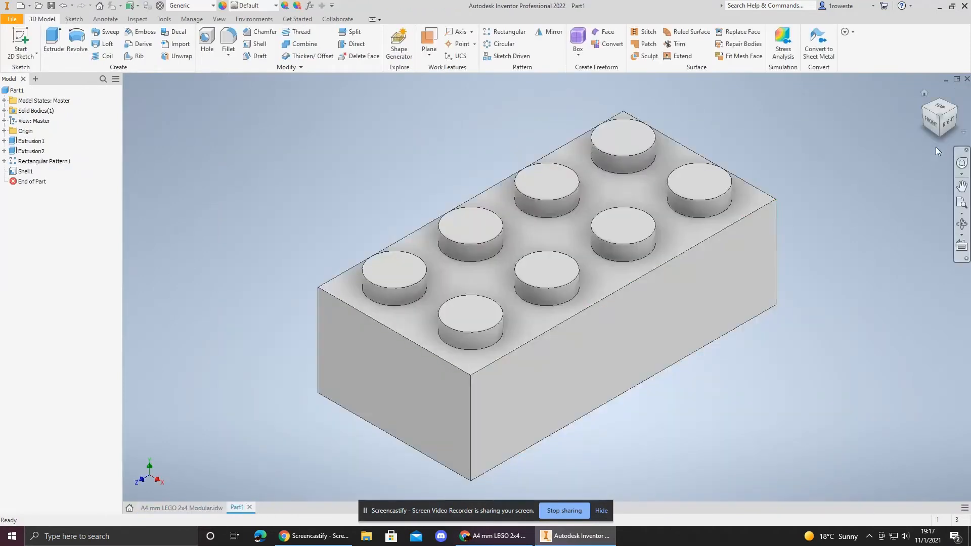
left_click(940, 135)
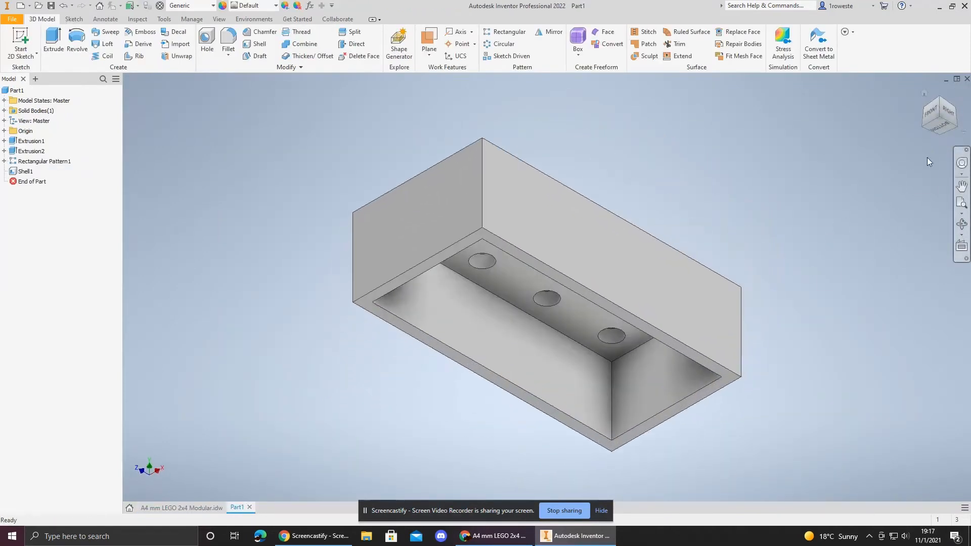
left_click(939, 97)
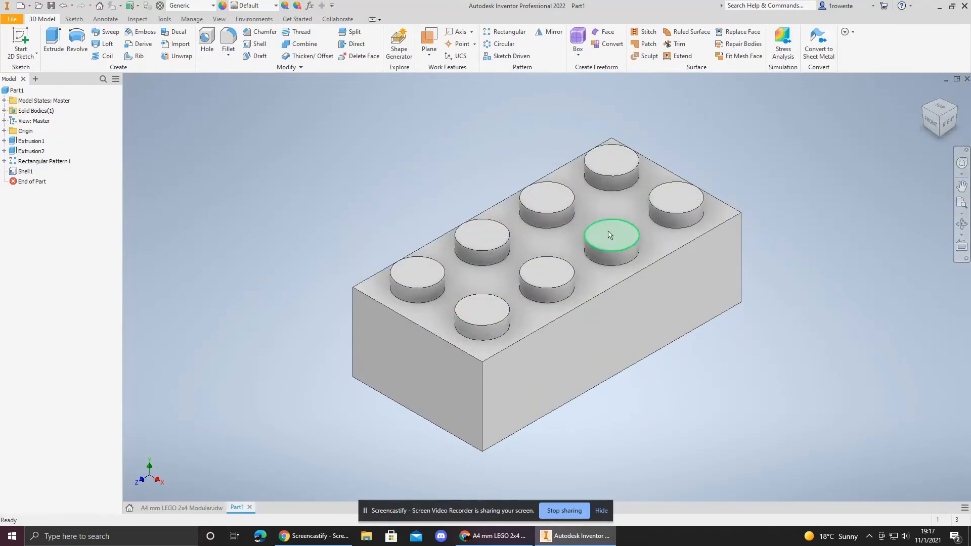
left_click(942, 138)
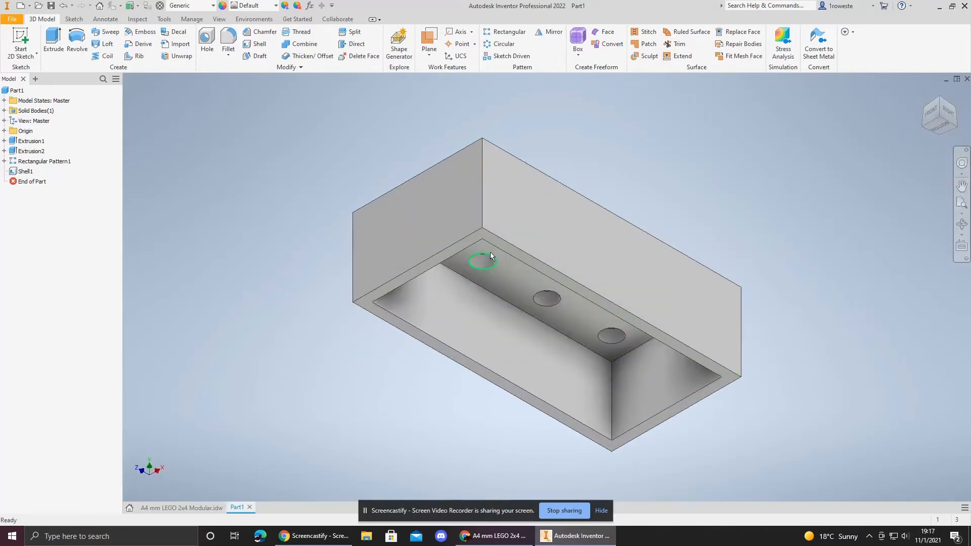
left_click(940, 124)
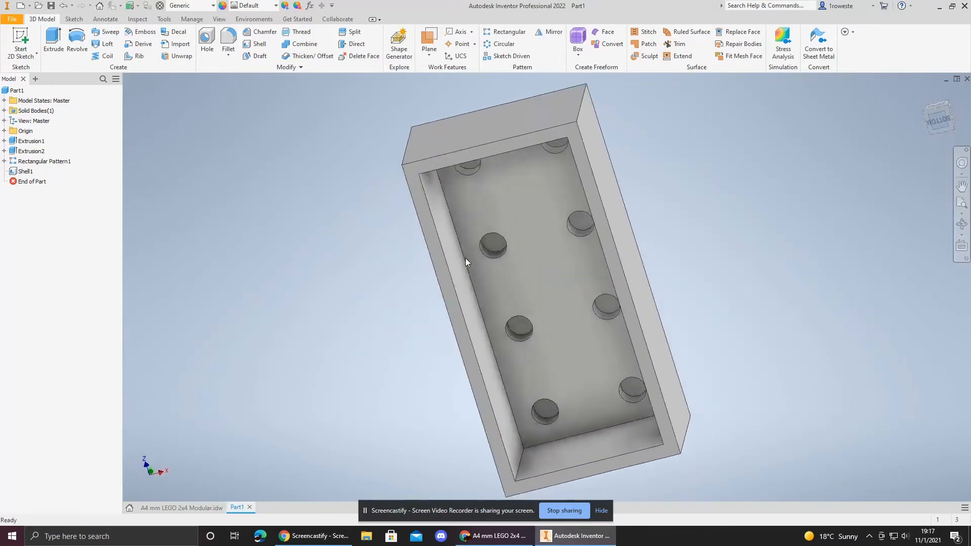
left_click(19, 39)
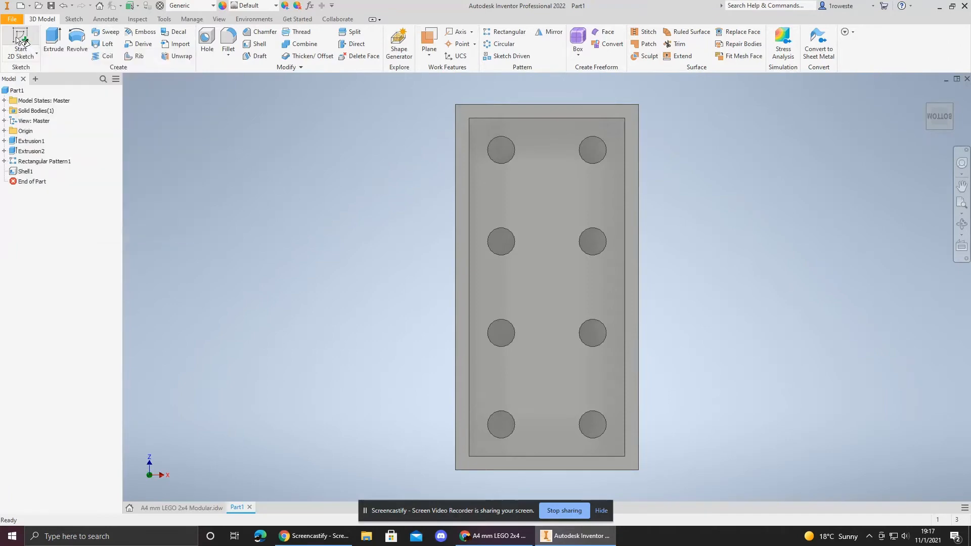
left_click(547, 174)
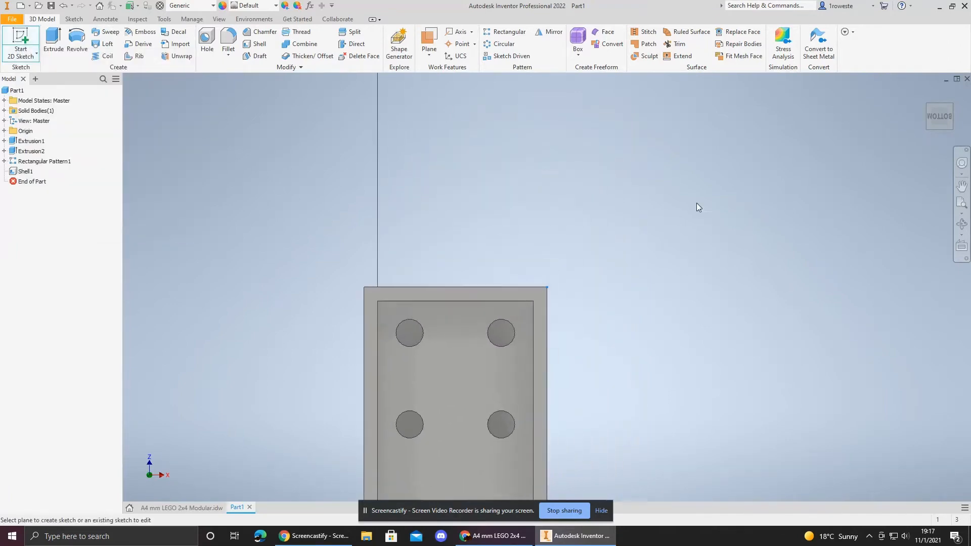
left_click(951, 96)
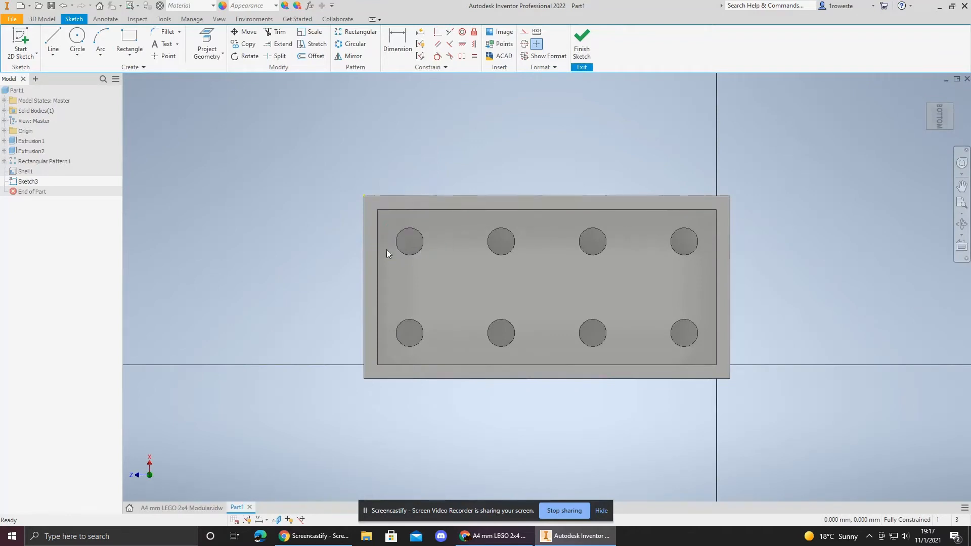
middle_click_drag(441, 165, 467, 185)
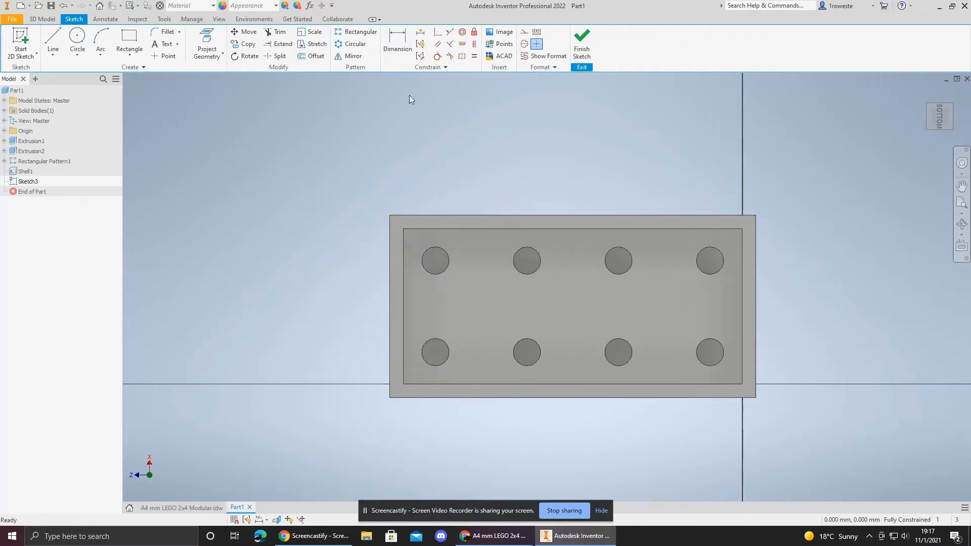
Step: Project the inner face outline and the circles at every stud position into the sketch
left_click(206, 41)
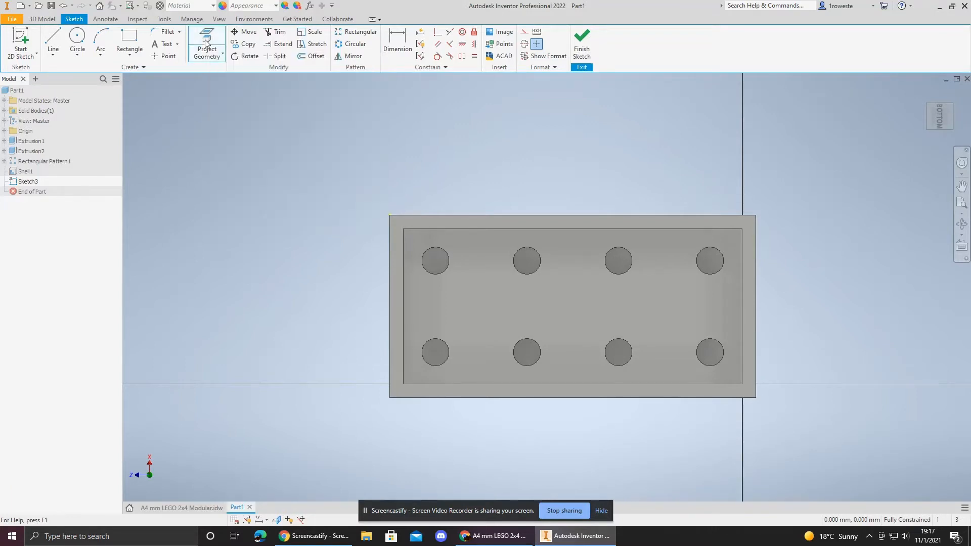
left_click(420, 241)
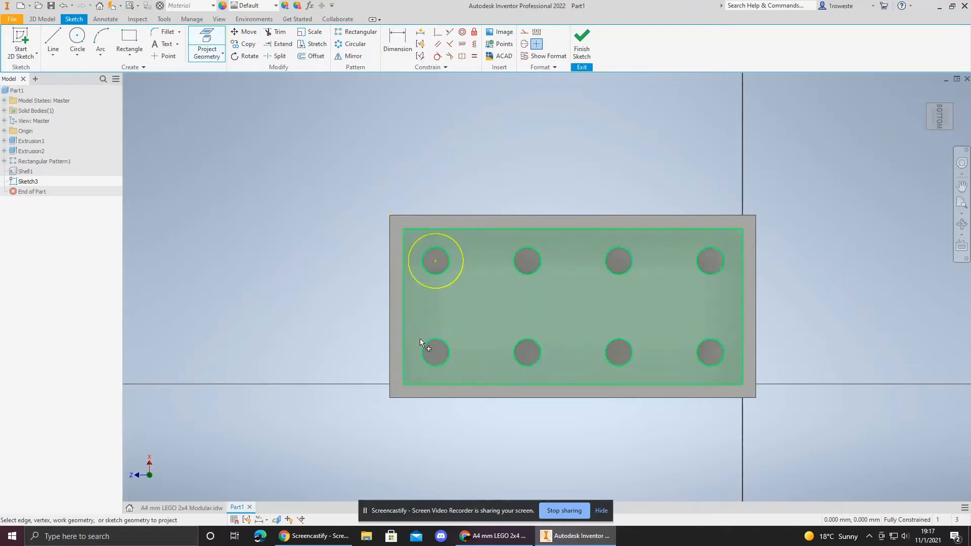
left_click(427, 333)
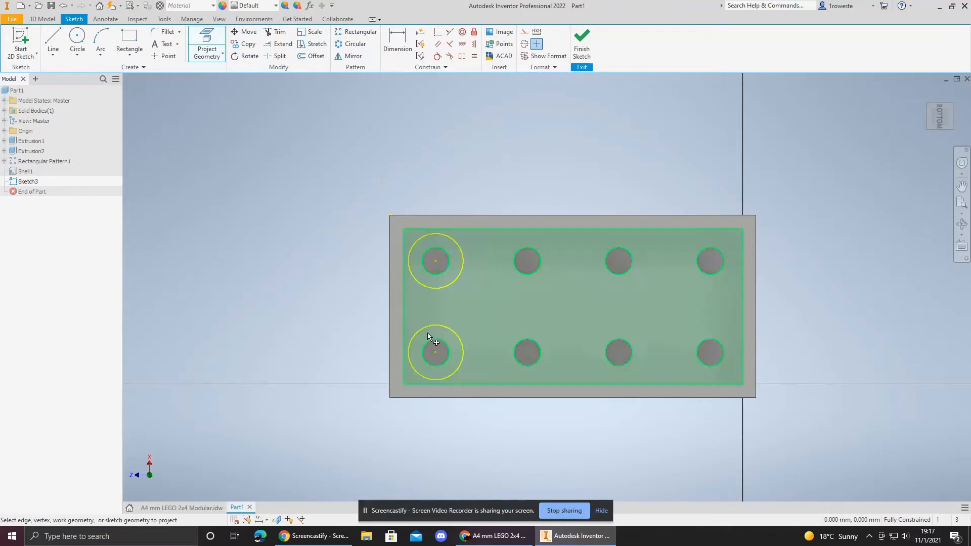
left_click(519, 336)
left_click(520, 257)
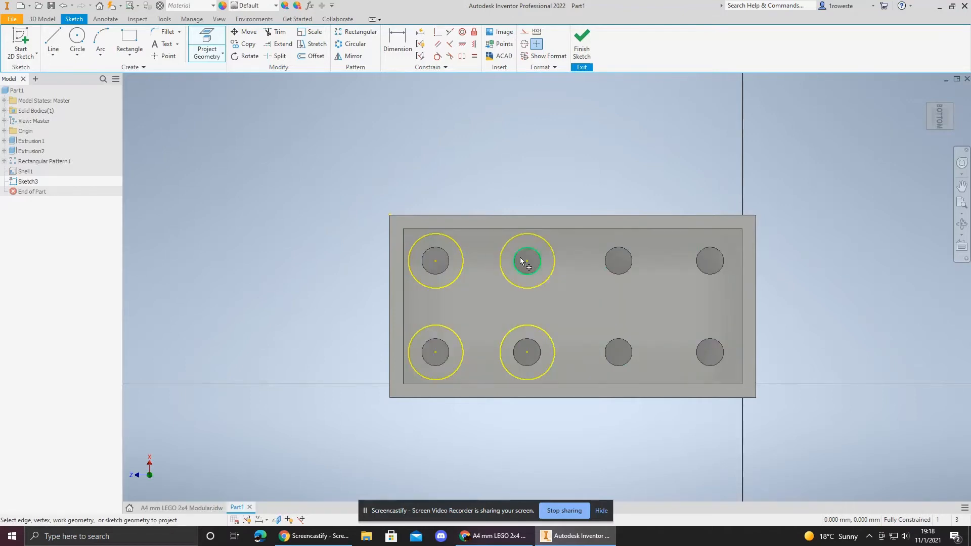
left_click(596, 246)
left_click(684, 251)
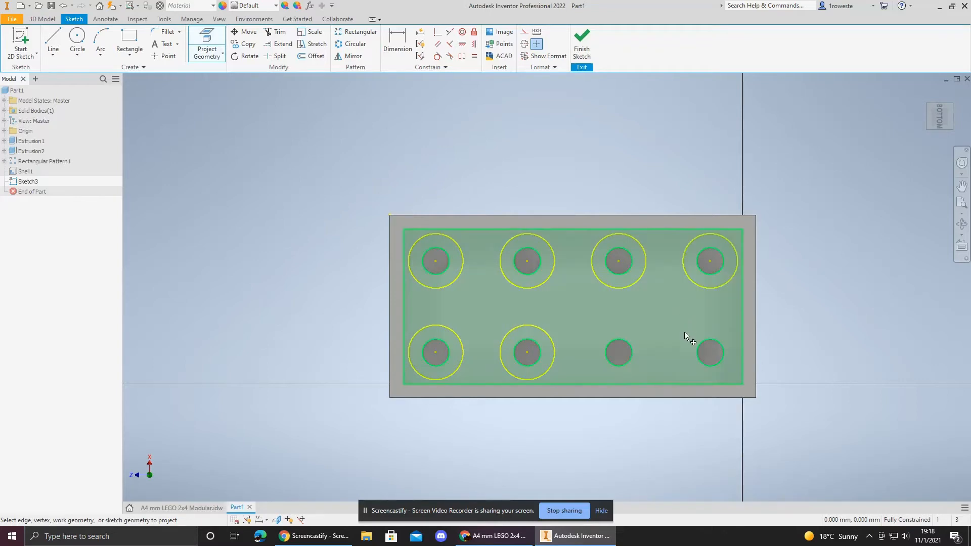
left_click(681, 336)
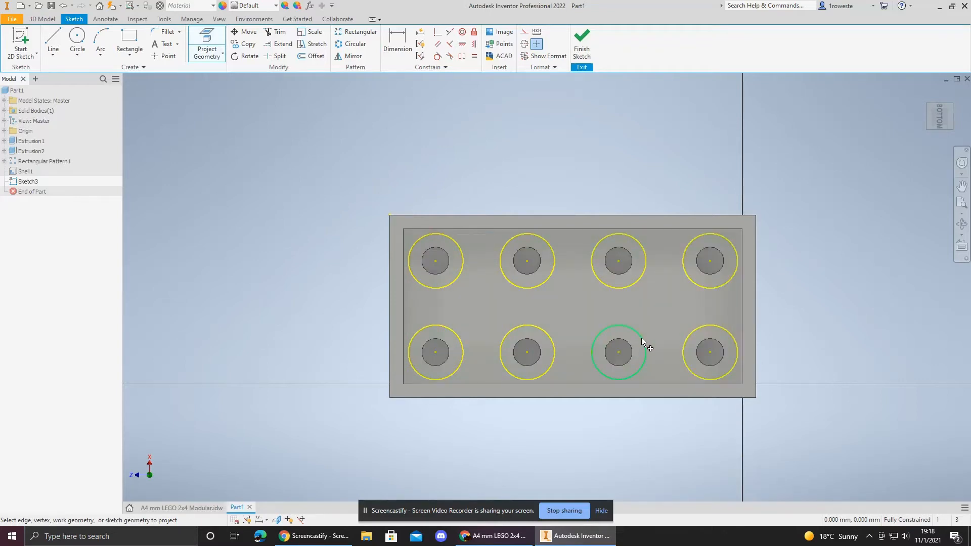
left_click(641, 338)
left_click(447, 259)
left_click(523, 257)
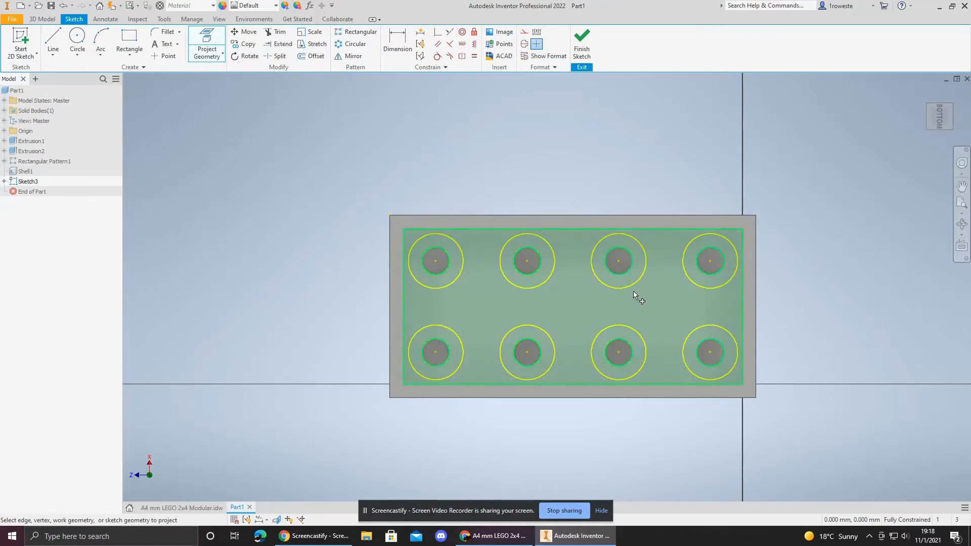
left_click(472, 285)
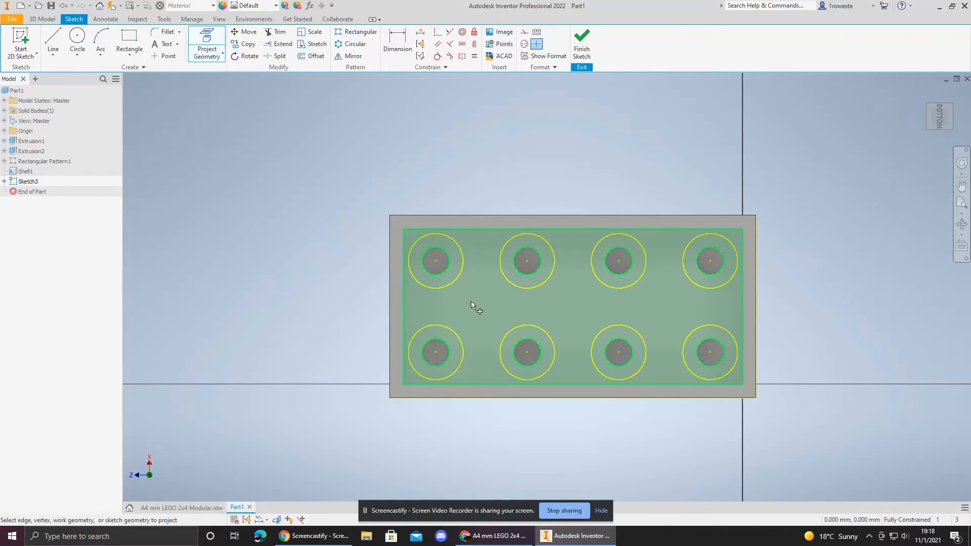
middle_click_drag(522, 197, 444, 194)
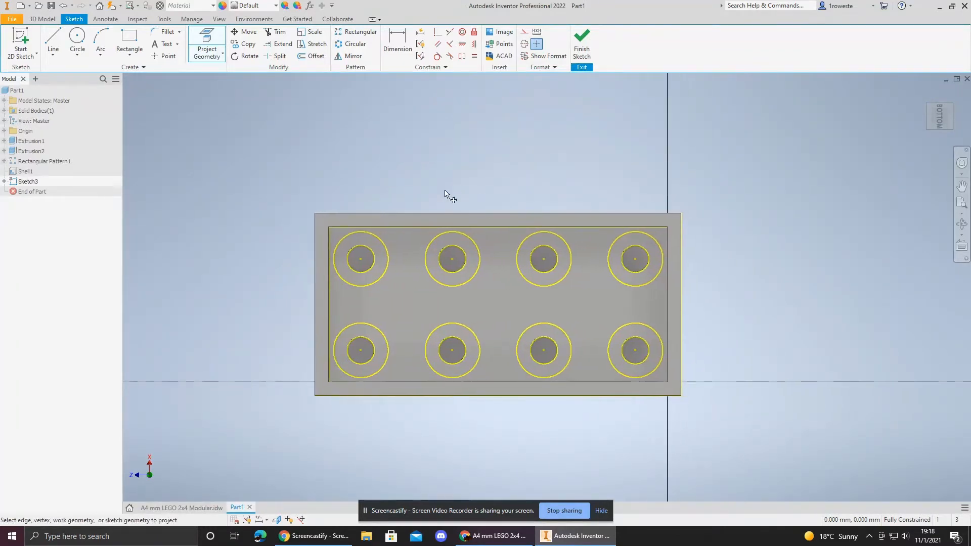
left_click(365, 273)
key("Escape")
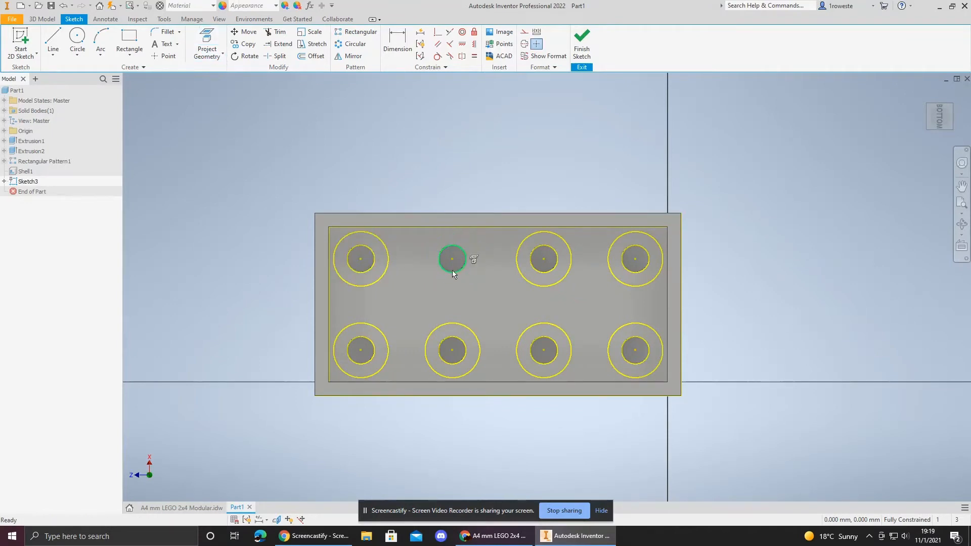
Step: Delete the large projected circles, keeping only the one at the top-left stud position
left_click(521, 275)
key("Delete")
left_click(479, 351)
key("Delete")
left_click(517, 348)
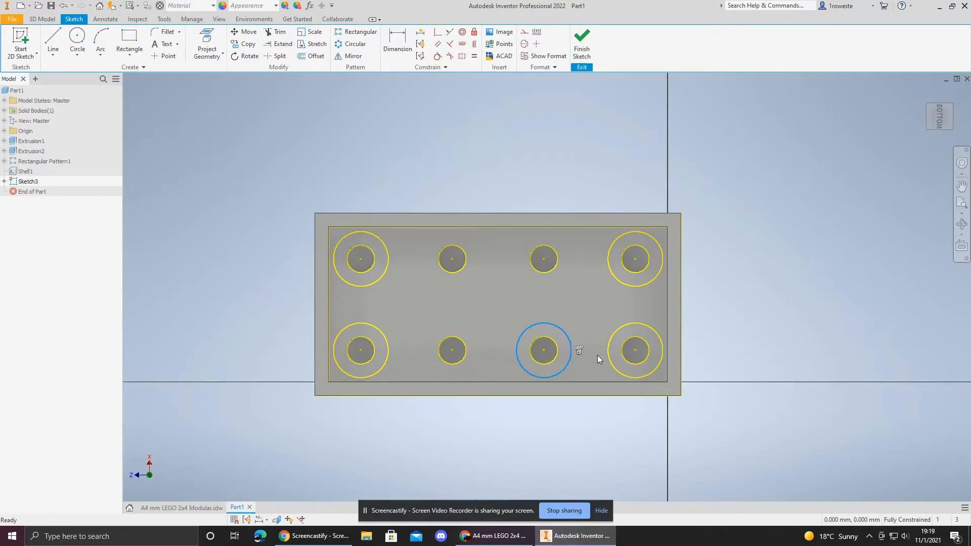
key("Delete")
left_click(612, 361)
key("Delete")
left_click(628, 283)
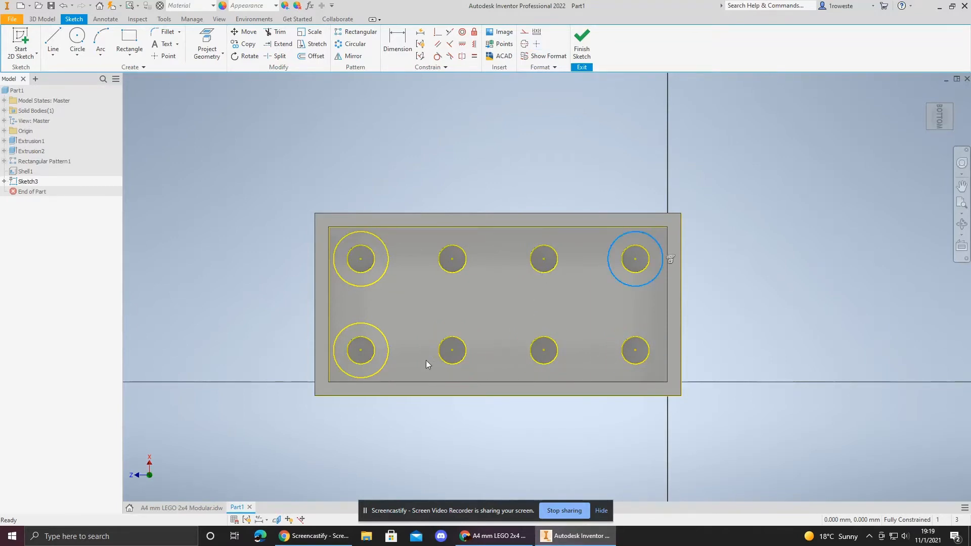
key("Delete")
left_click(388, 360)
key("Delete")
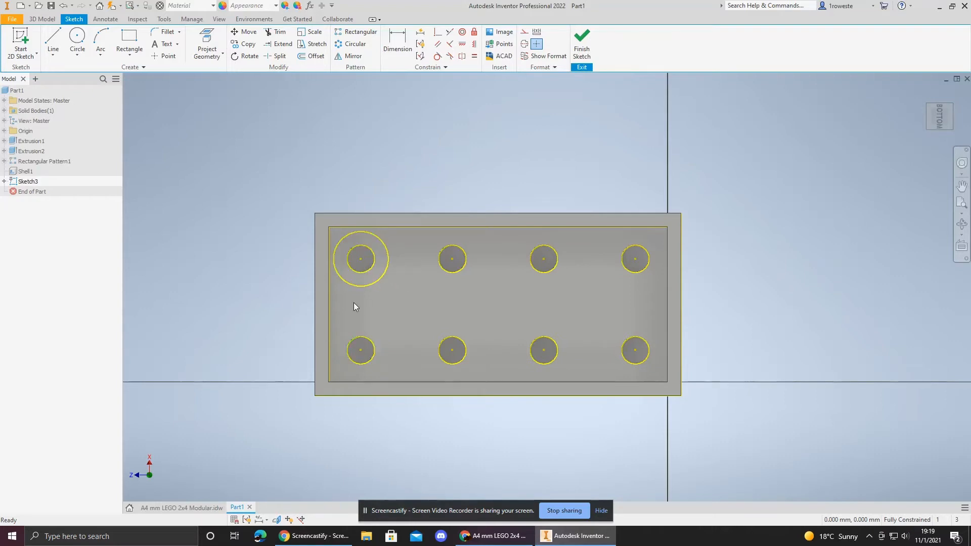
Step: Project the inner face's edges into the sketch again
left_click(207, 43)
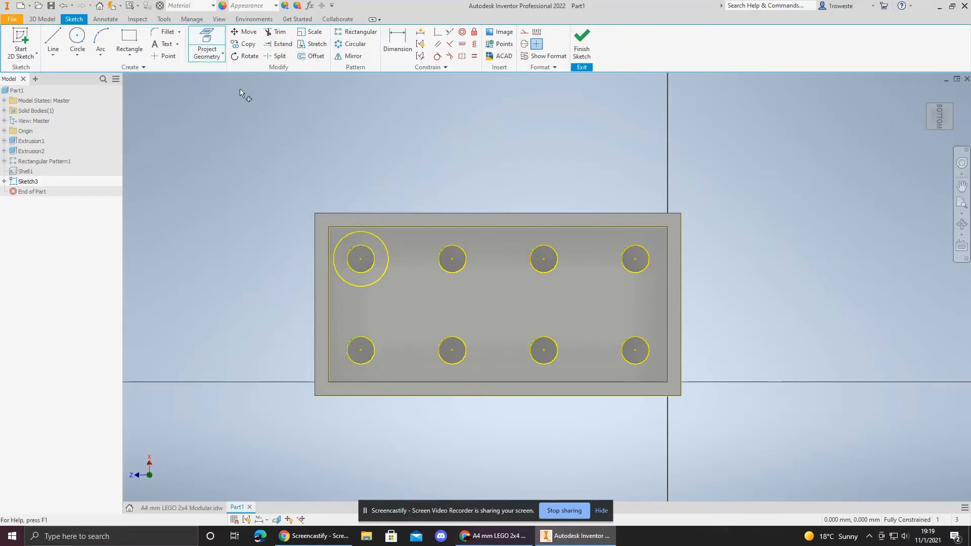
left_click(378, 327)
key("Escape")
Step: Draw a line from the top-left stud centre up to the inner wall, then a 0.2 mm segment along the wall
scroll(364, 276, "down", 3)
scroll(370, 218, "down", 3)
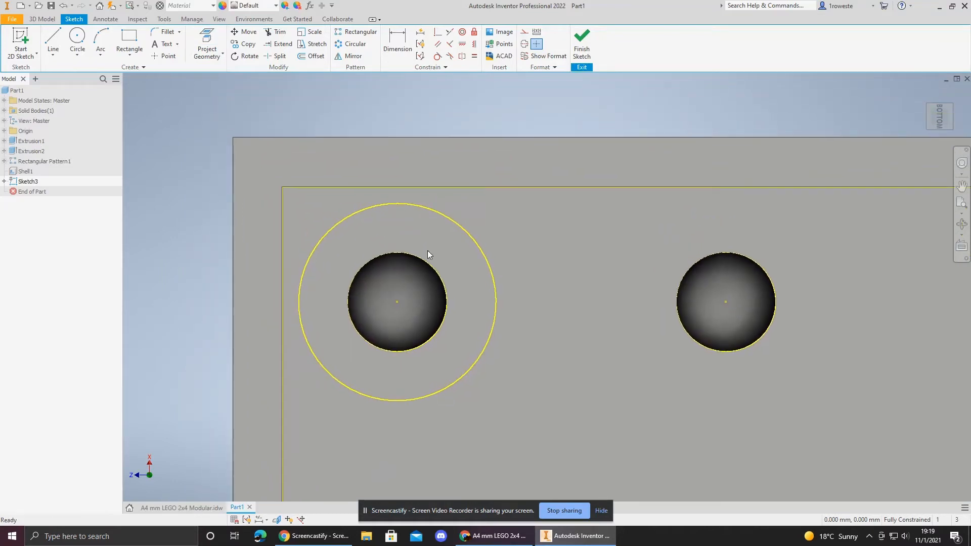
middle_click_drag(426, 250, 437, 274)
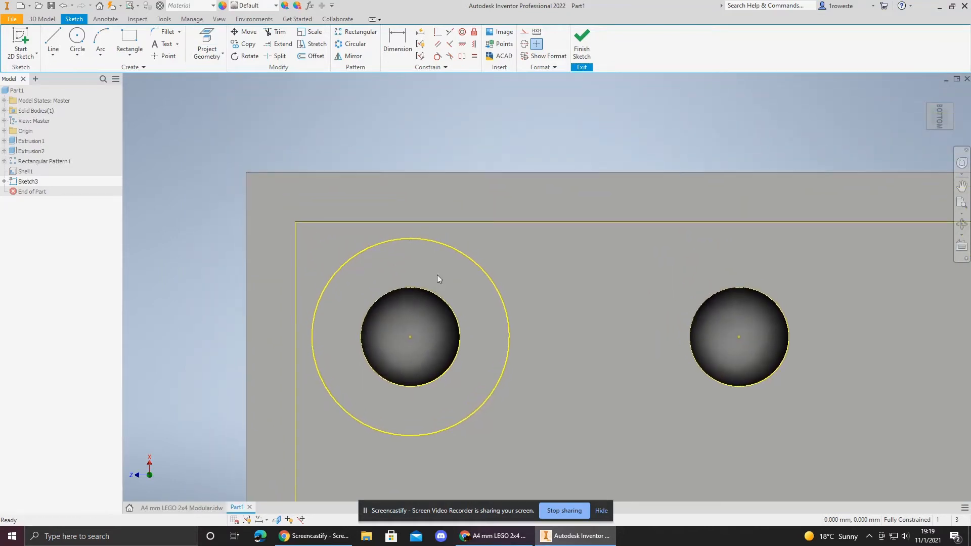
left_click(53, 40)
left_click(410, 336)
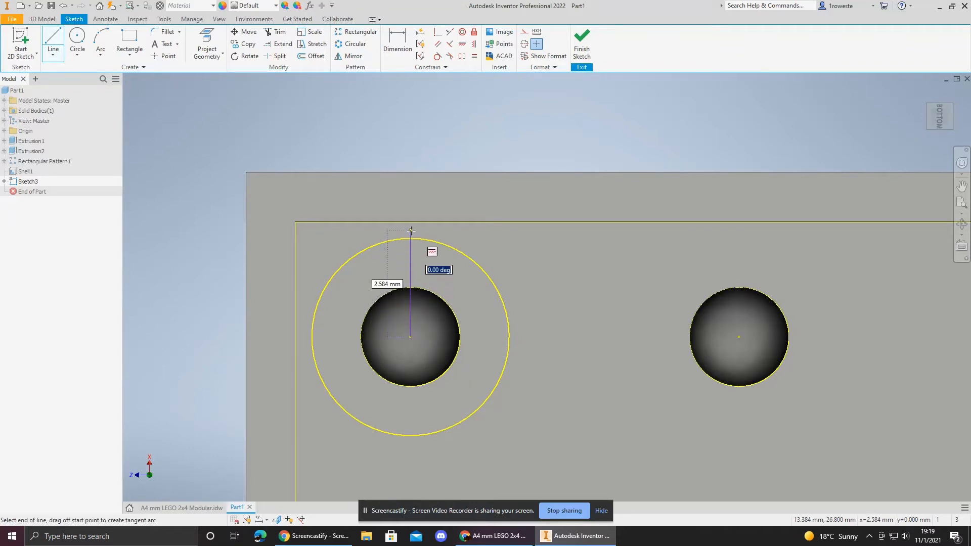
key("Tab")
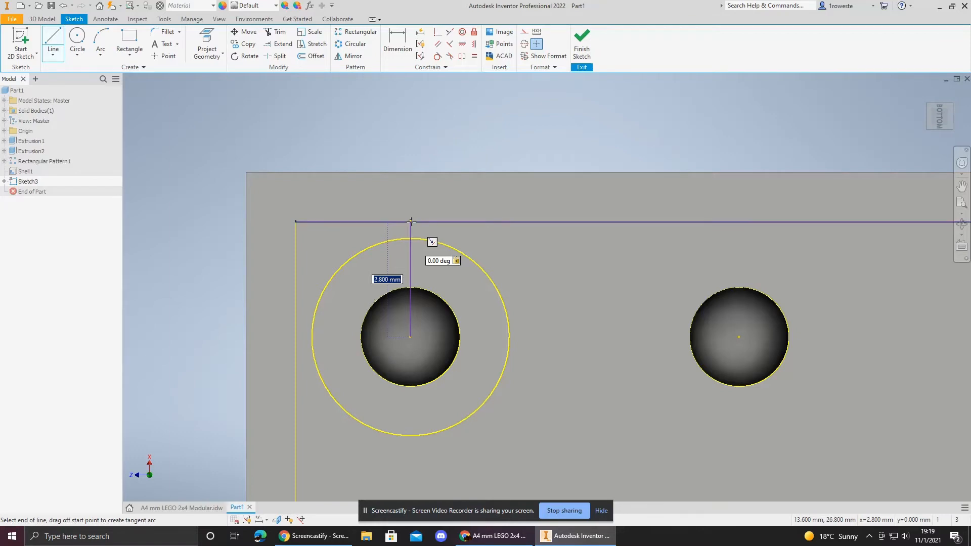
left_click(411, 221)
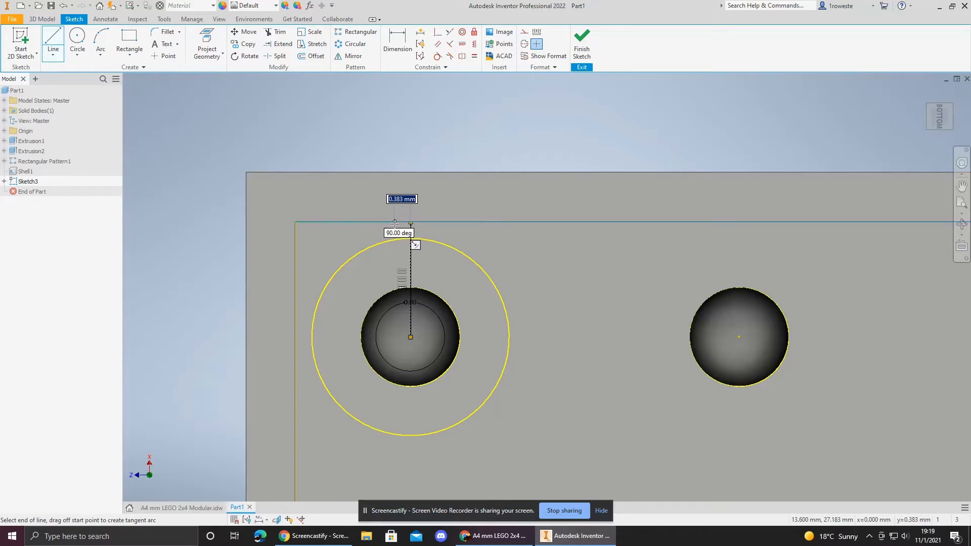
type(".2")
key("Return")
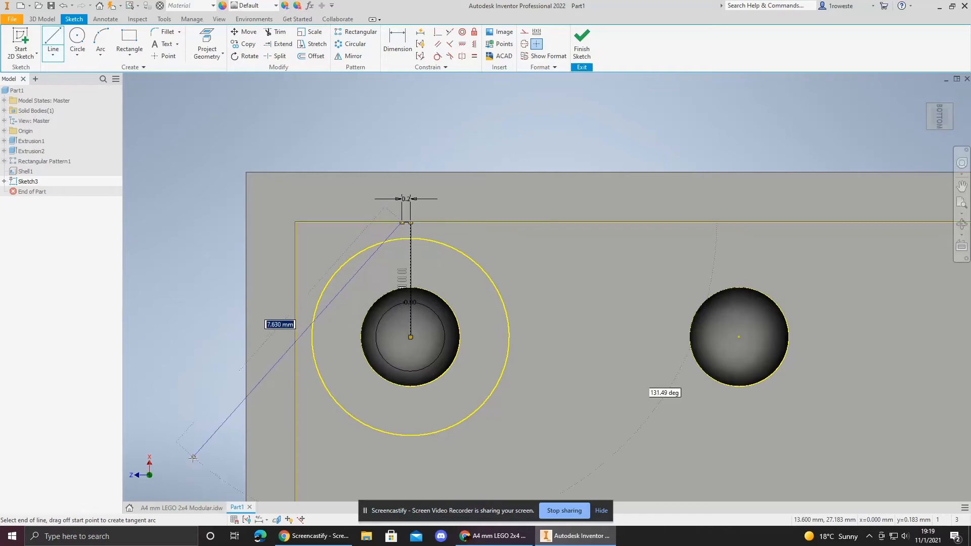
key("Escape")
Step: Check the notch dimensions on the reference drawing before returning to the sketch
left_click(182, 508)
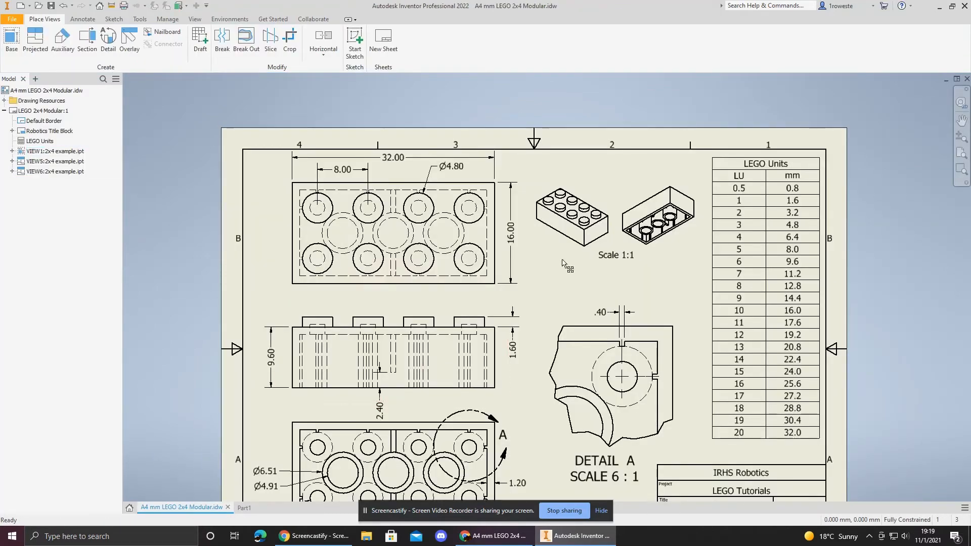
middle_click_drag(580, 301, 563, 290)
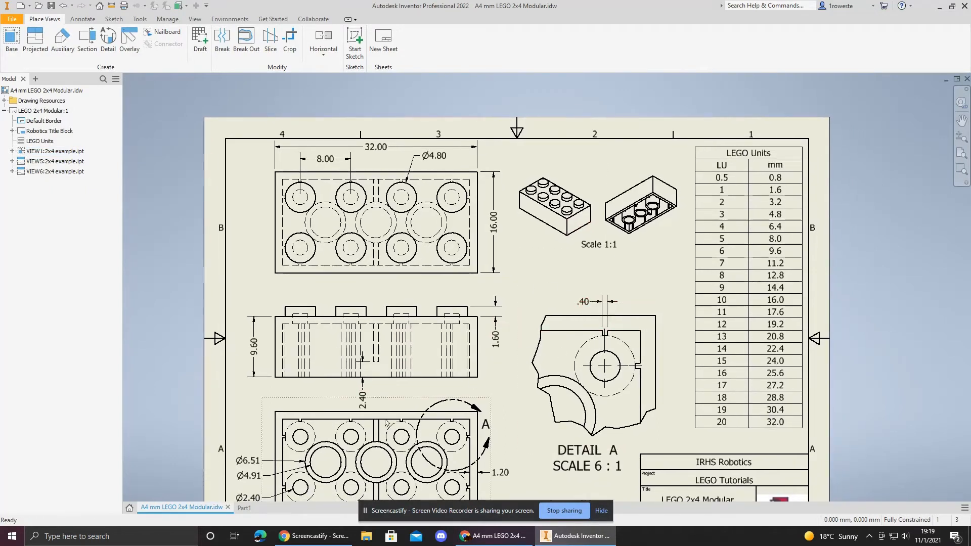
left_click(245, 508)
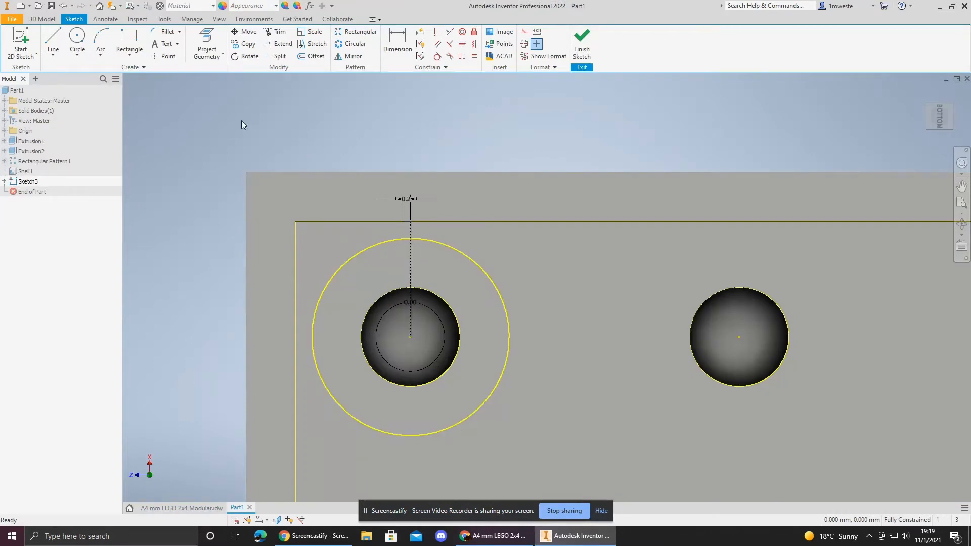
Step: Draw a rectangle 0.4 mm wide from the inner wall down past the top-left stud centre, straddling the centre line
left_click(131, 40)
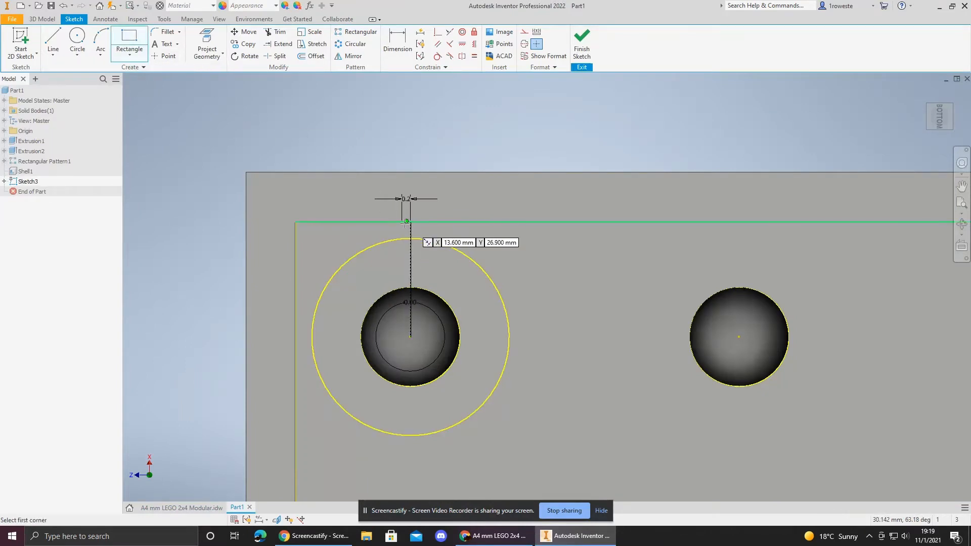
left_click(403, 223)
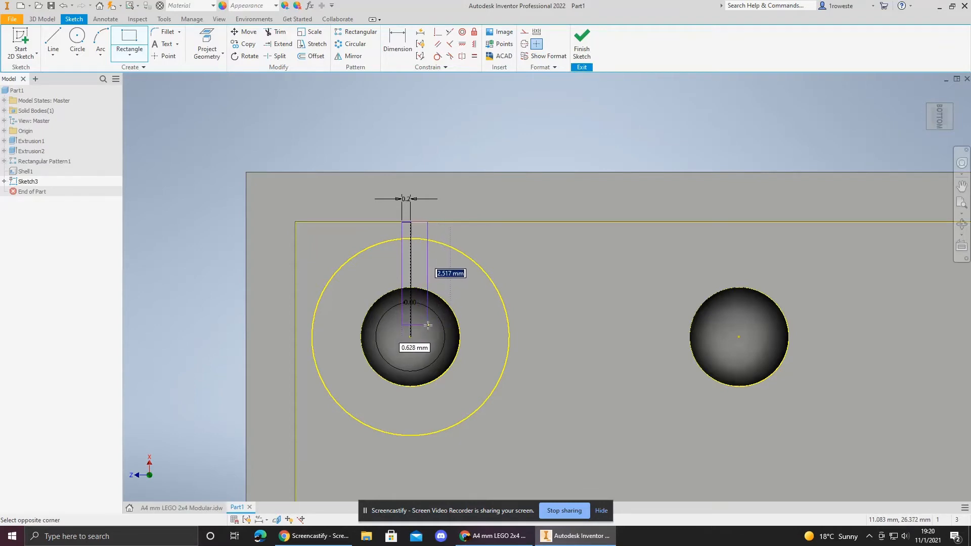
key("Tab")
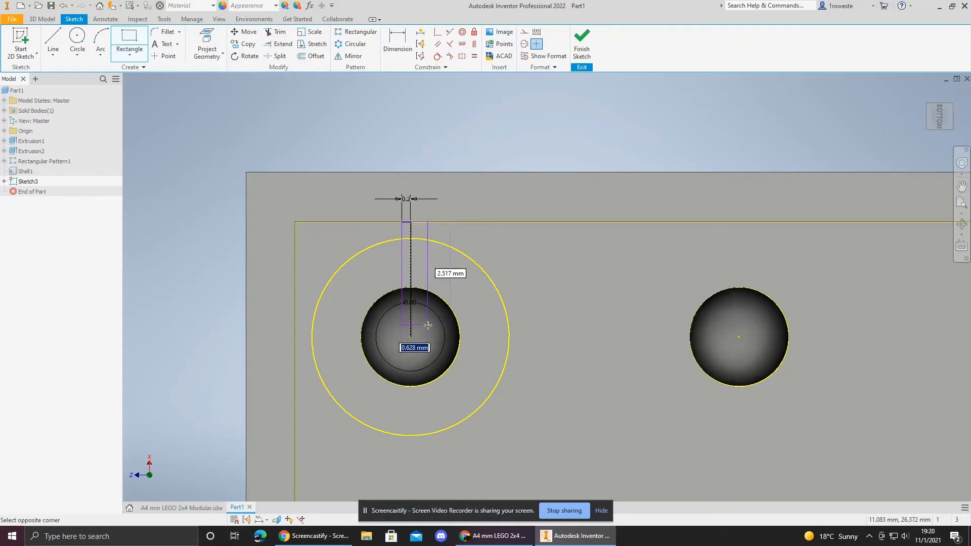
type(".4")
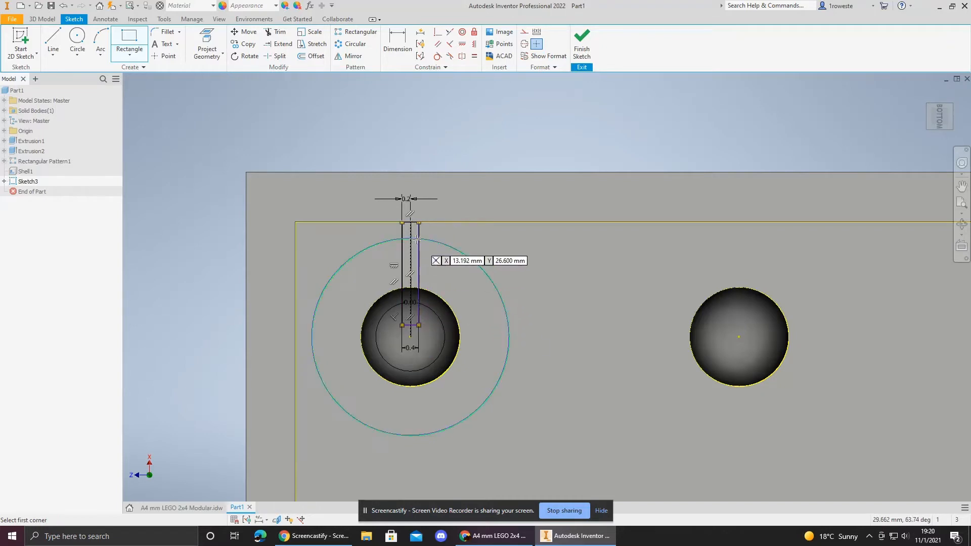
key("Return")
key("Escape")
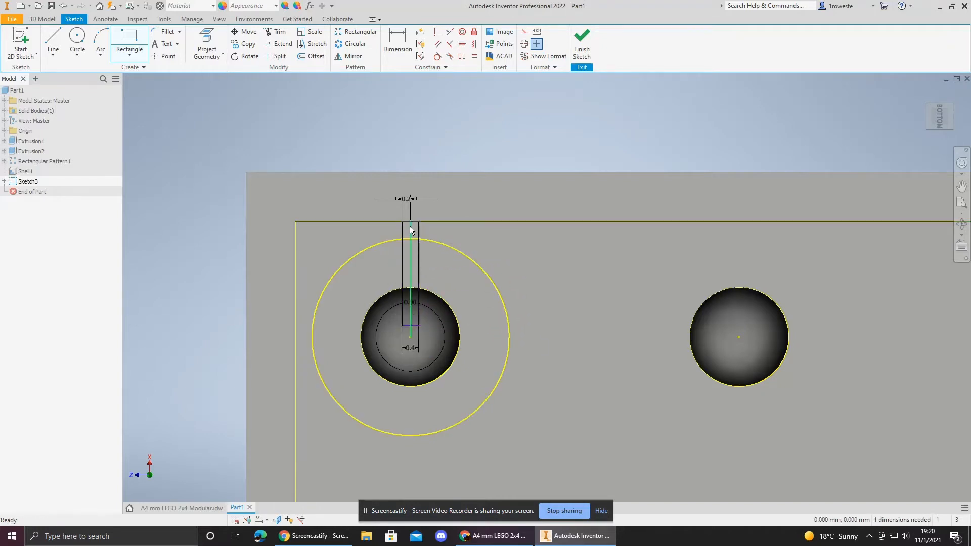
Step: Drag the rectangle's bottom edge up toward the projected circles around the stud
scroll(410, 227, "up", 5)
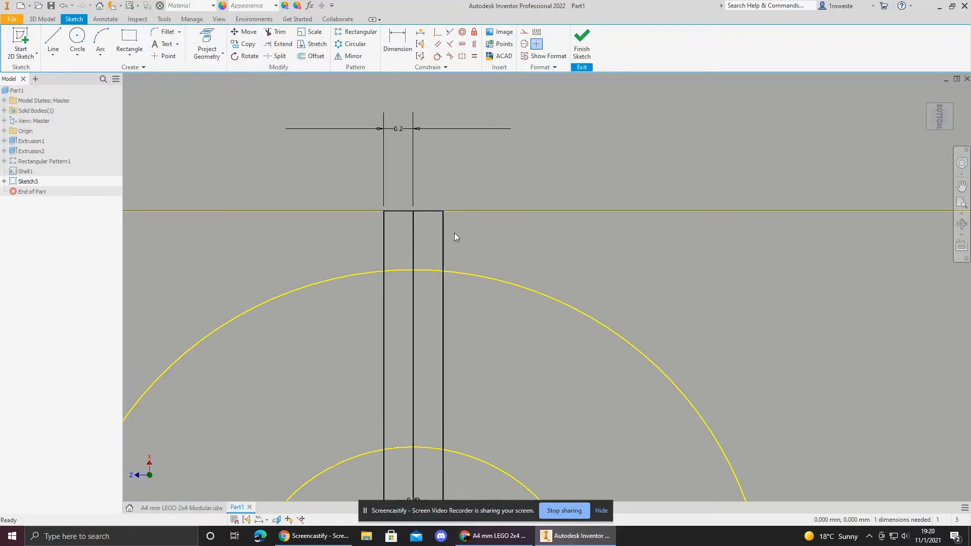
scroll(507, 242, "down", 3)
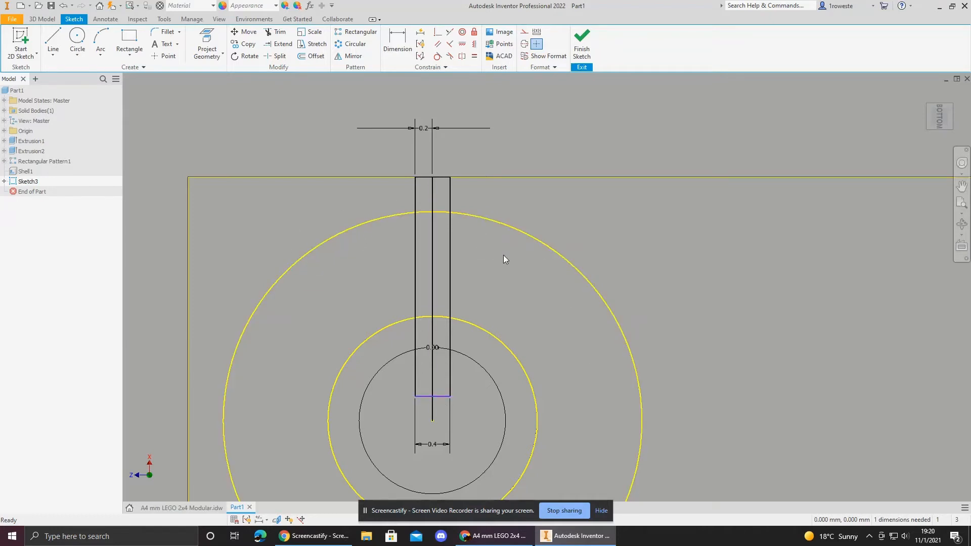
left_click(441, 395)
left_click_drag(432, 388, 442, 293)
left_click_drag(453, 334, 447, 401)
scroll(415, 398, "up", 5)
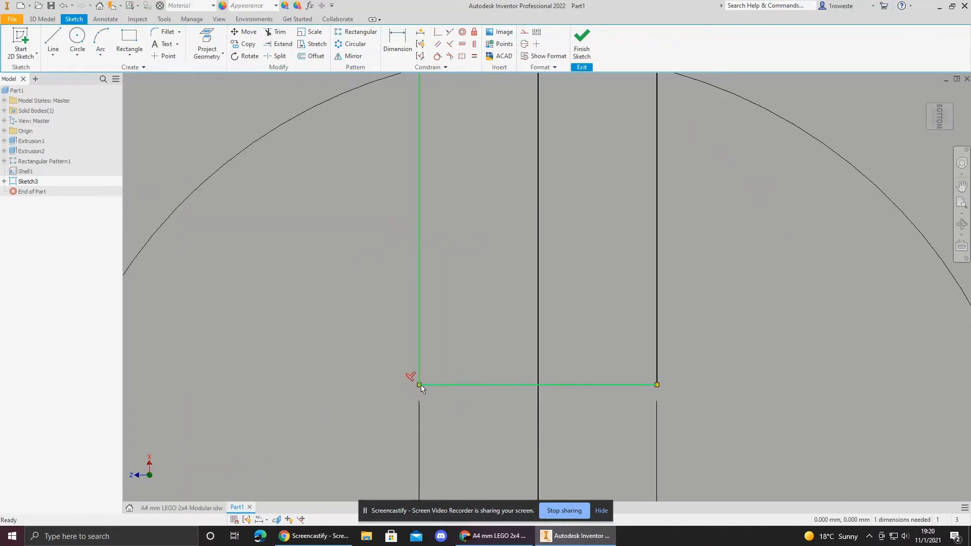
scroll(427, 386, "down", 5)
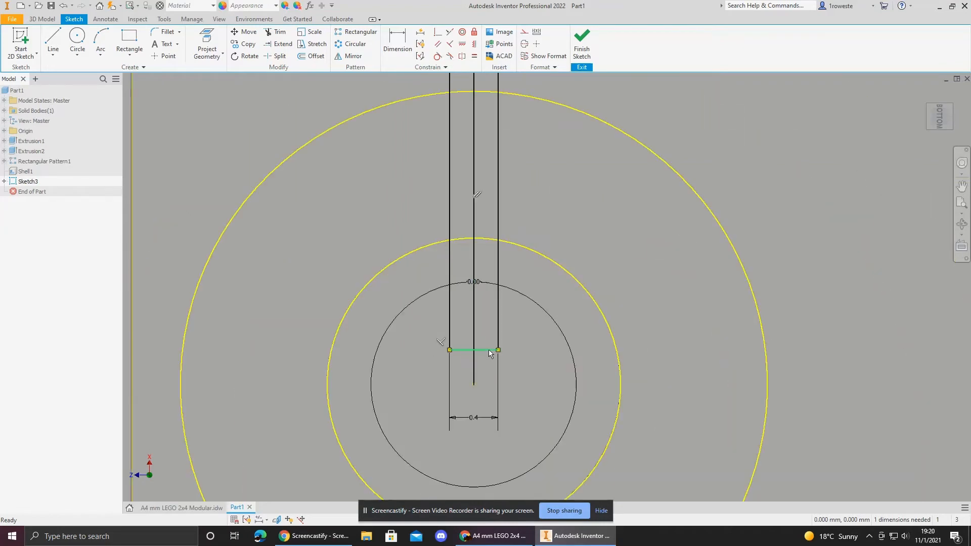
left_click_drag(489, 350, 491, 289)
mouse_move(522, 229)
middle_mouse_down()
mouse_move(492, 293)
mouse_move(489, 329)
middle_mouse_up()
scroll(491, 292, "down", 3)
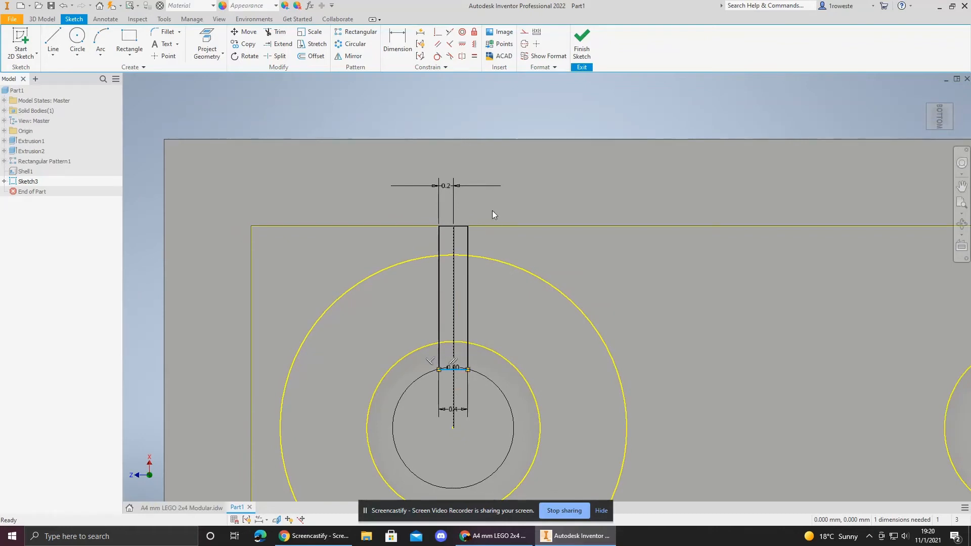
Step: Constrain the rectangle's bottom edge tangent to the large outer projected circle
left_click(438, 57)
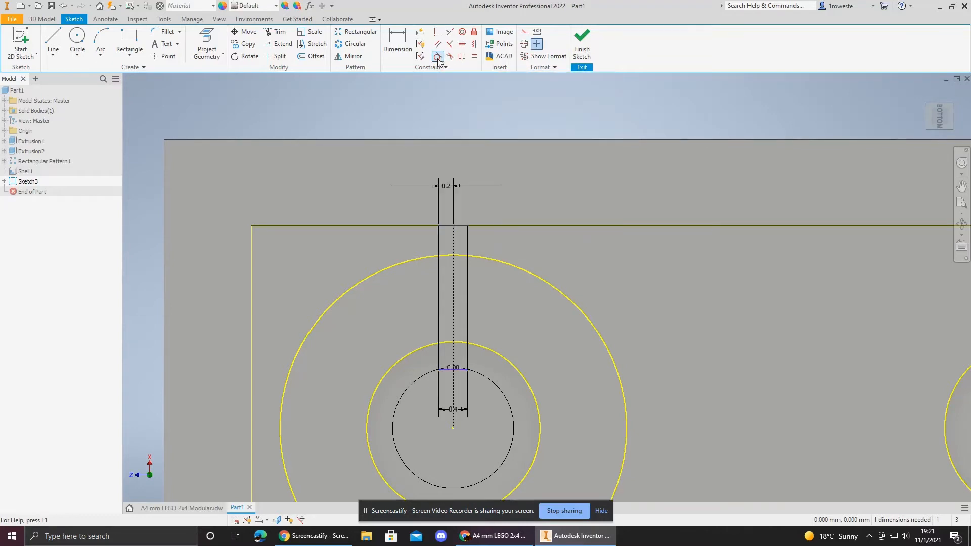
left_click(461, 370)
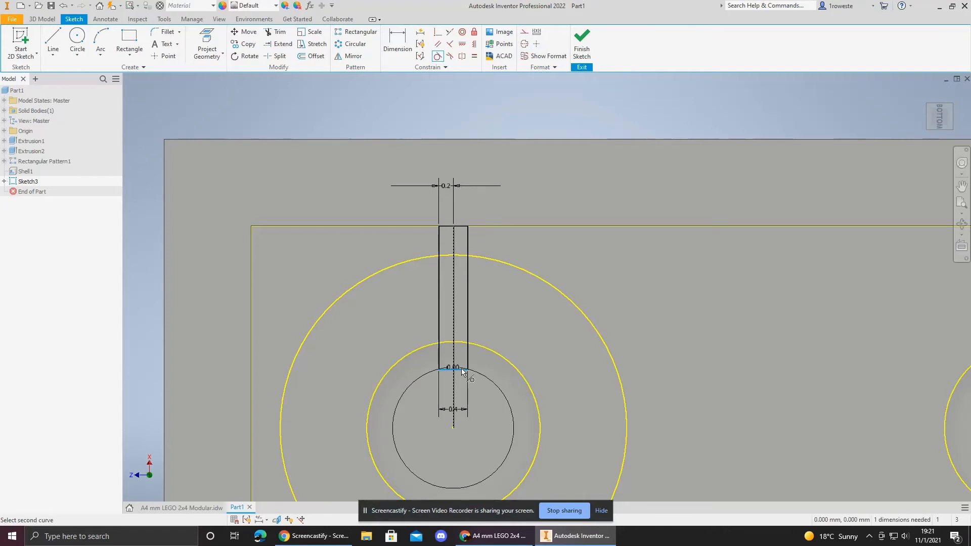
left_click(464, 258)
scroll(463, 258, "down", 3)
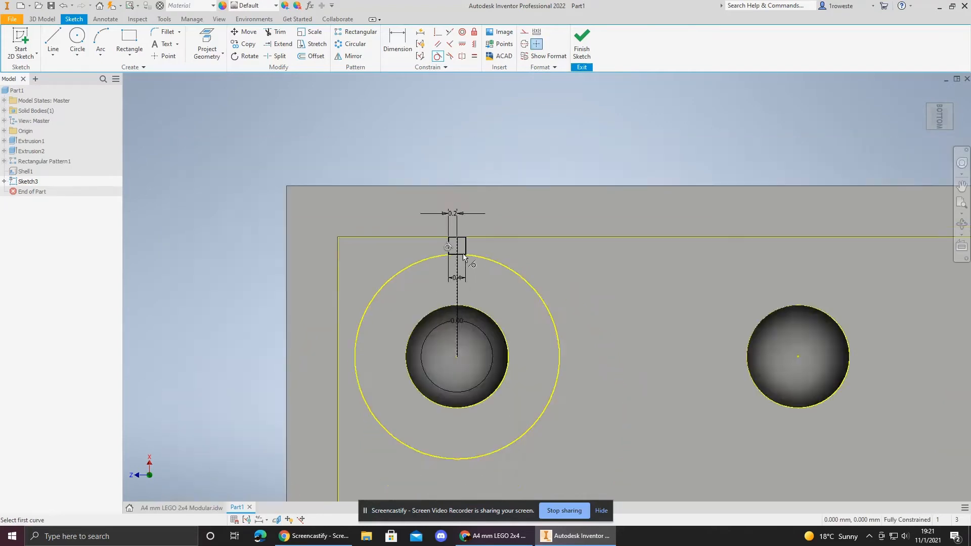
scroll(463, 254, "up", 8)
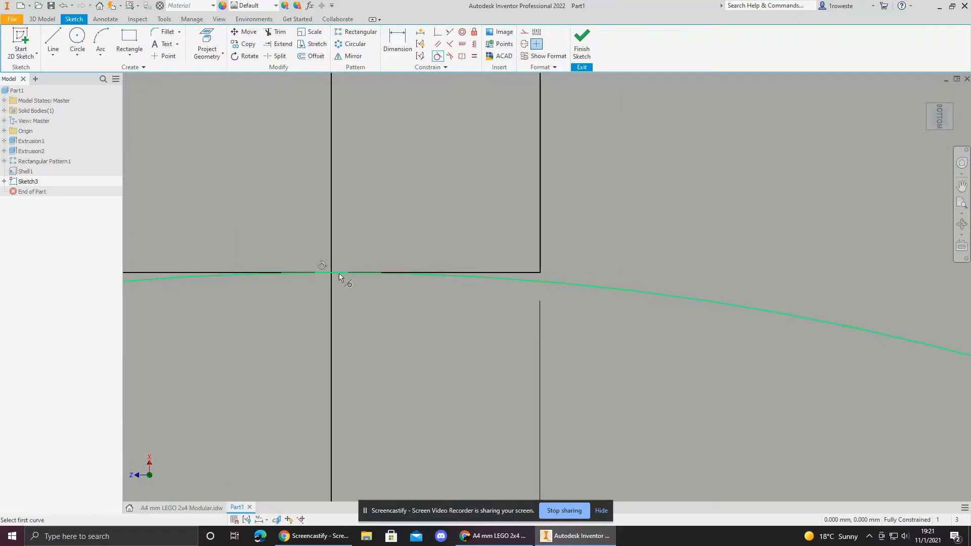
scroll(556, 302, "down", 5)
mouse_move(588, 311)
middle_mouse_down()
mouse_move(539, 330)
mouse_move(505, 314)
middle_mouse_up()
scroll(533, 337, "down", 3)
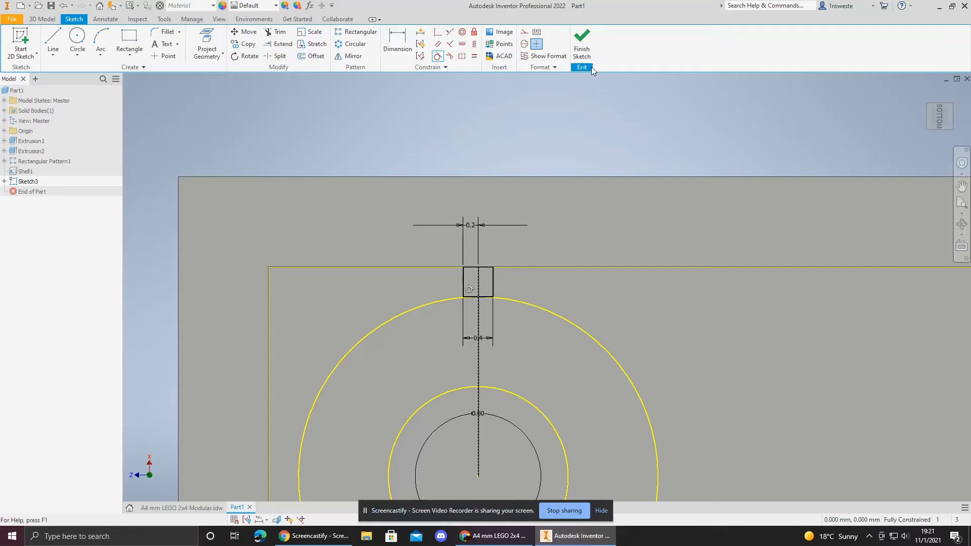
Step: Finish the sketch and reorient the model to the bottom view
left_click(584, 47)
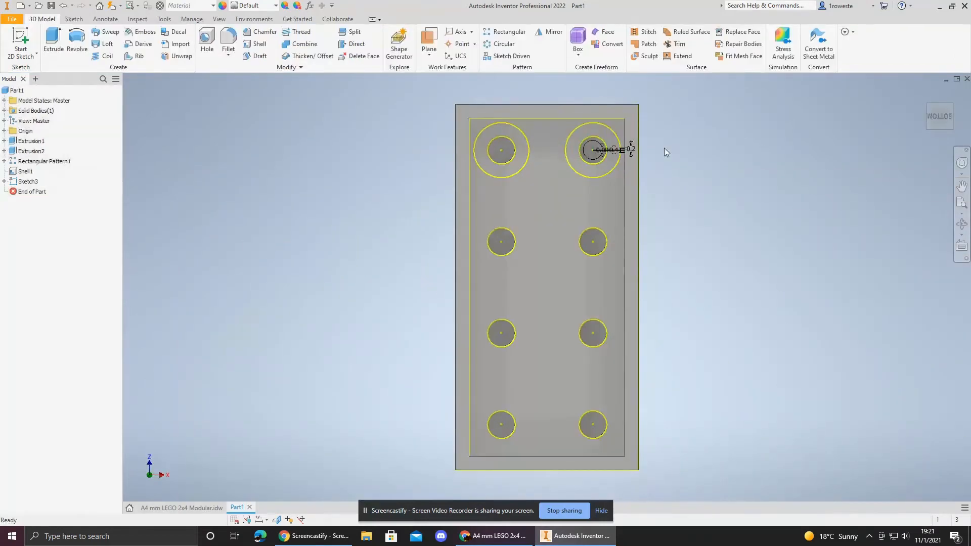
left_click(950, 109)
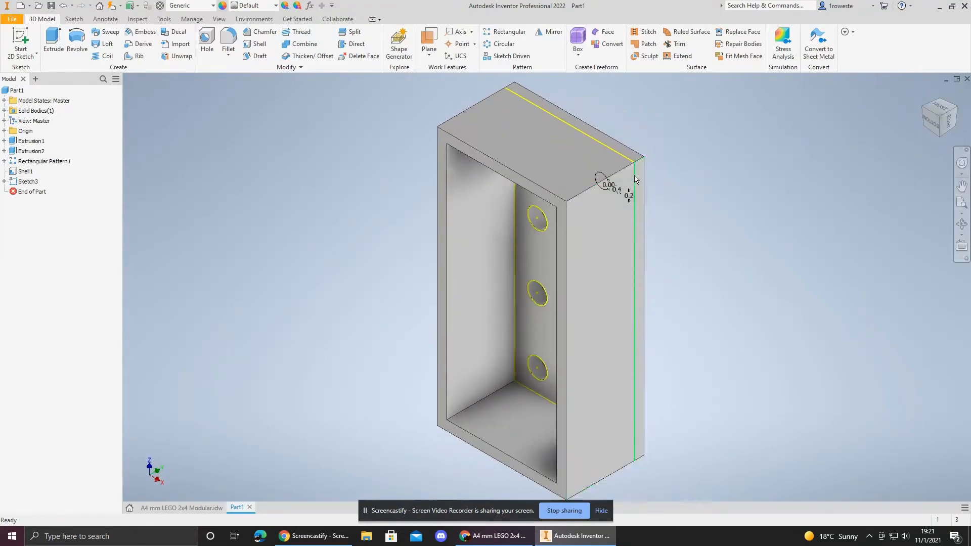
left_click(931, 122)
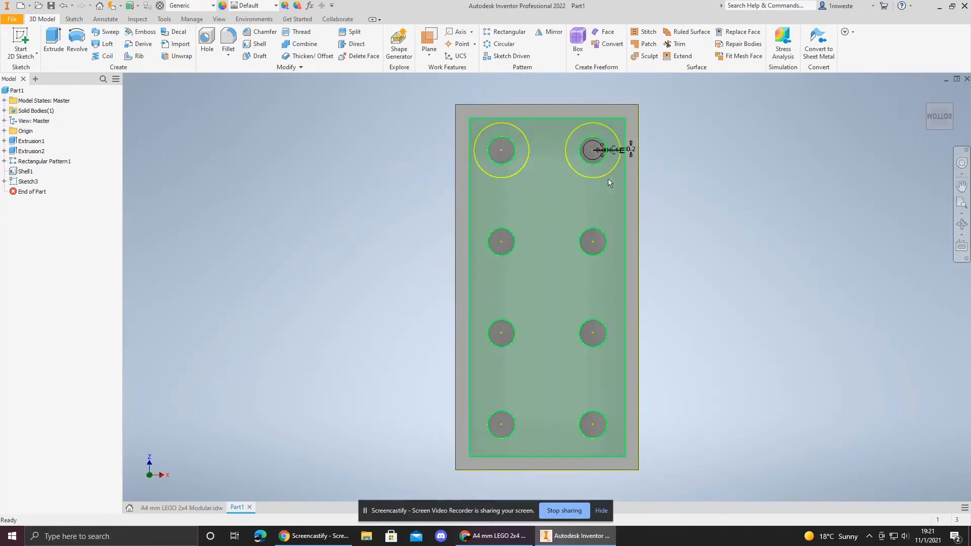
scroll(614, 153, "up", 10)
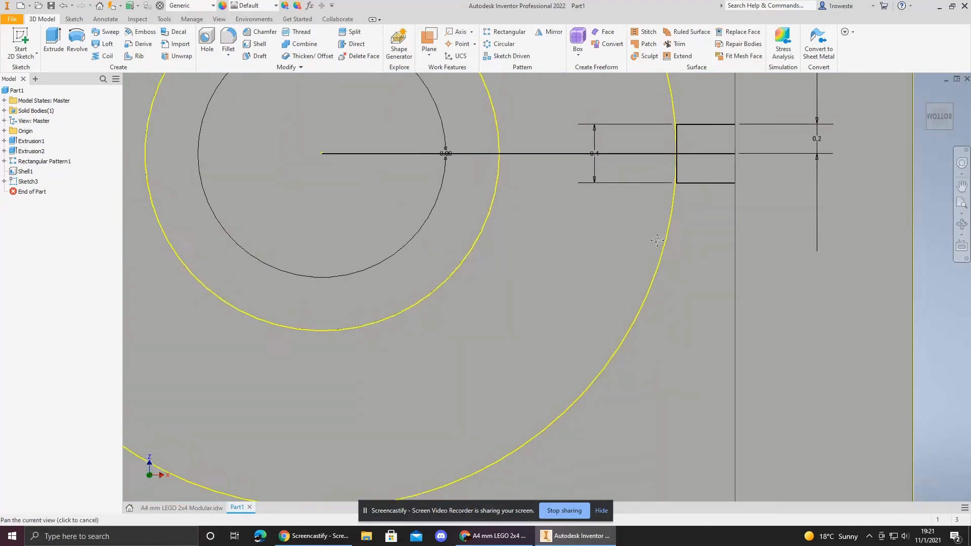
Step: Start an Extrude and select the two notch profiles between the wall and the outer circle
left_click(53, 38)
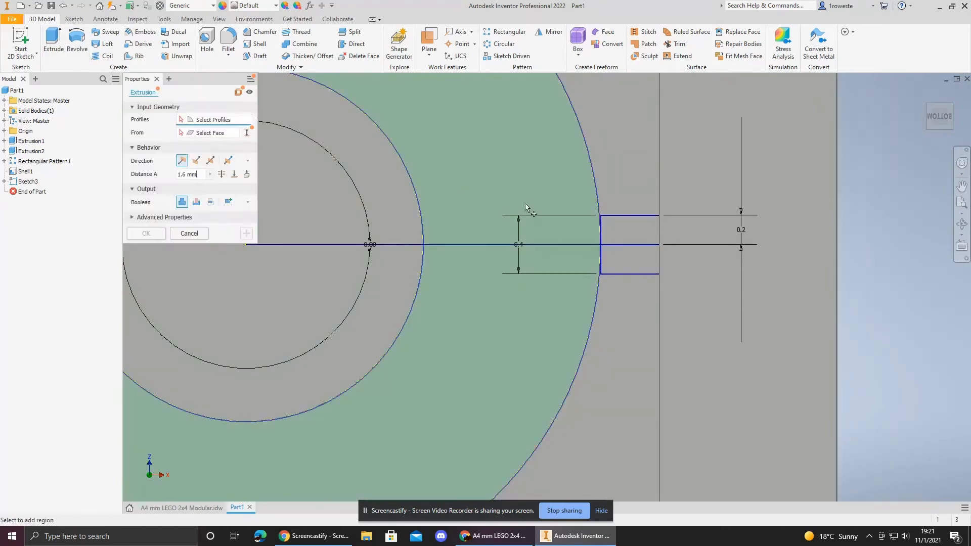
left_click(633, 255)
left_click(632, 226)
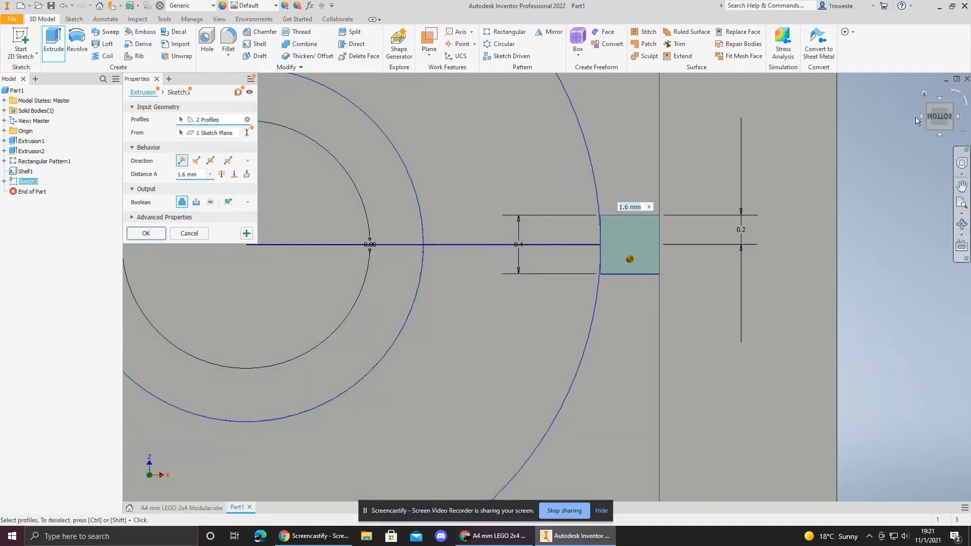
left_click(922, 93)
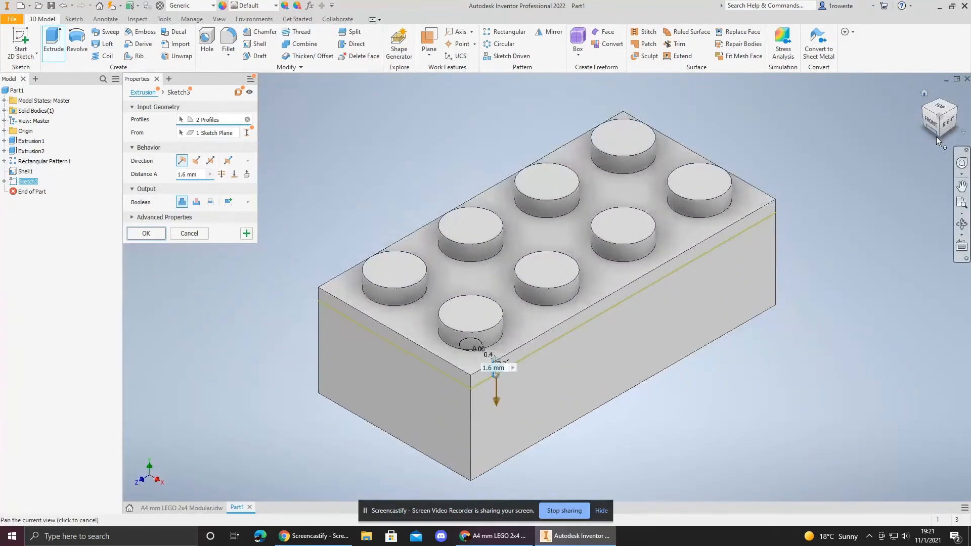
left_click(939, 137)
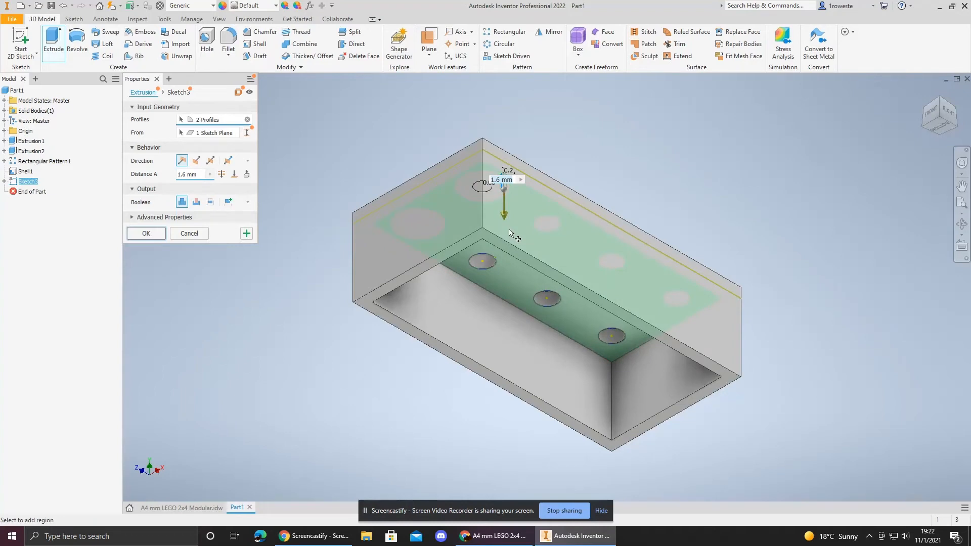
Step: Set the extrusion distance to 9.6-1.2
type("9.6")
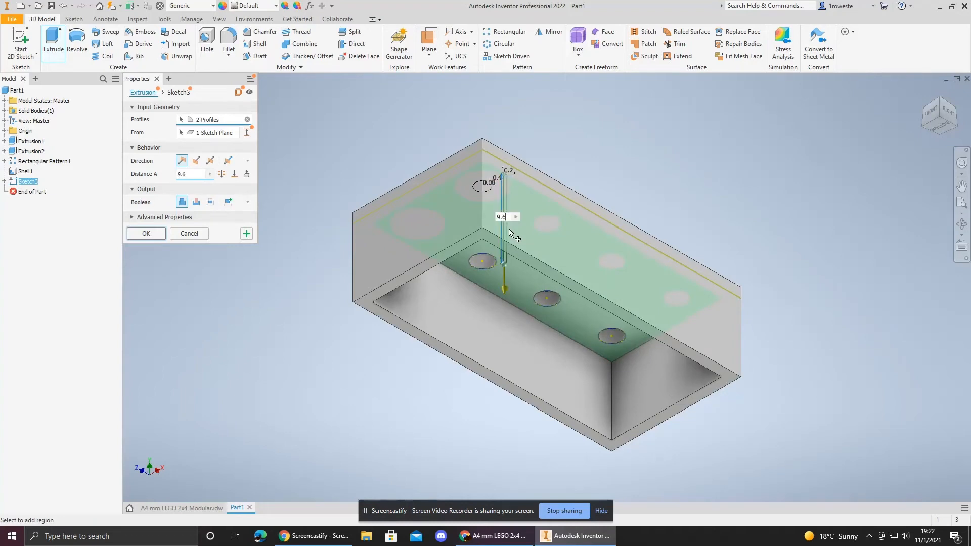
type("-1.2")
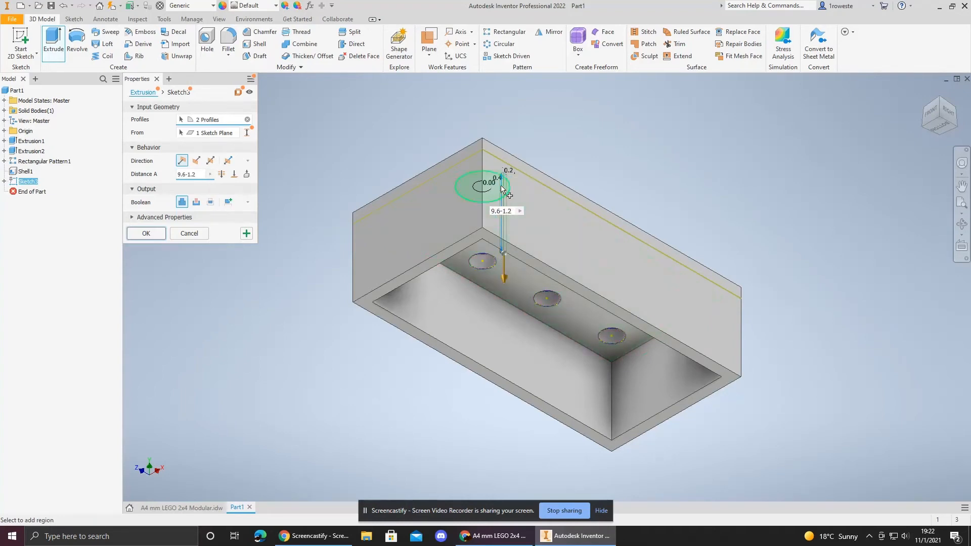
scroll(509, 270, "up", 5)
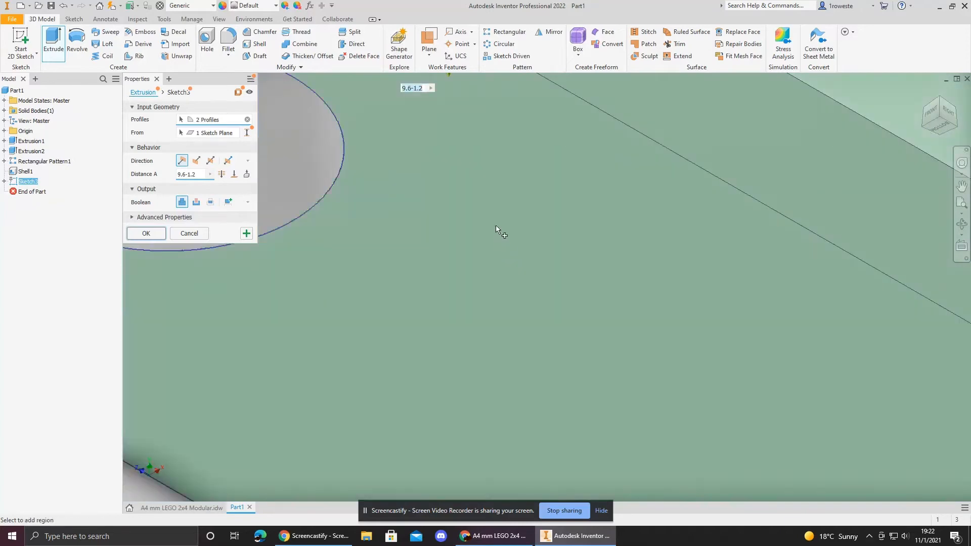
scroll(562, 215, "down", 6)
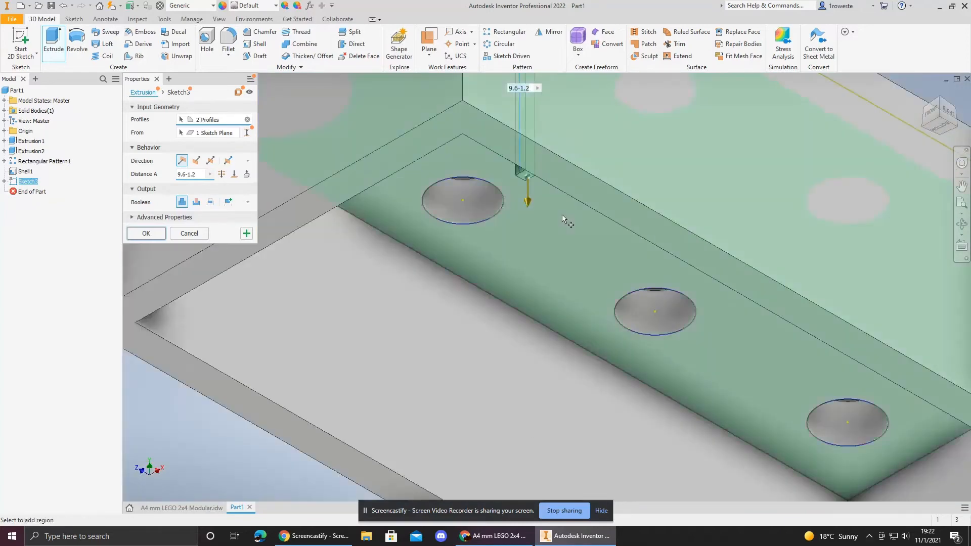
middle_click_drag(745, 104, 694, 180)
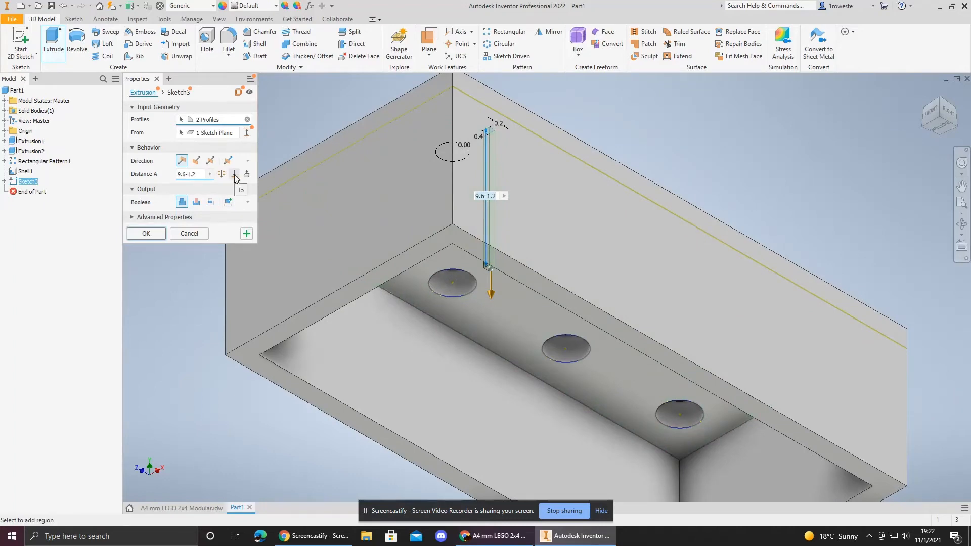
Step: Check the notch depth on the reference drawing's side view
left_click(234, 175)
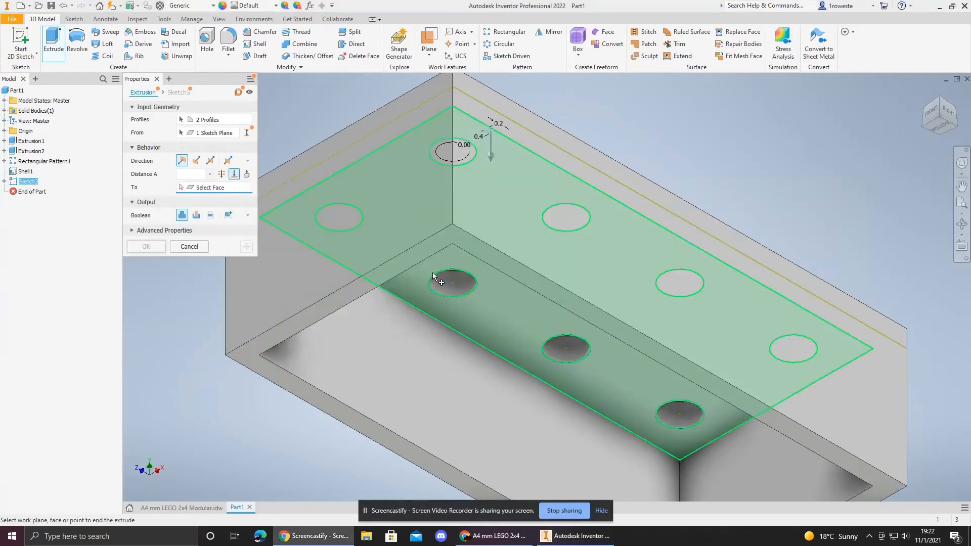
left_click(182, 508)
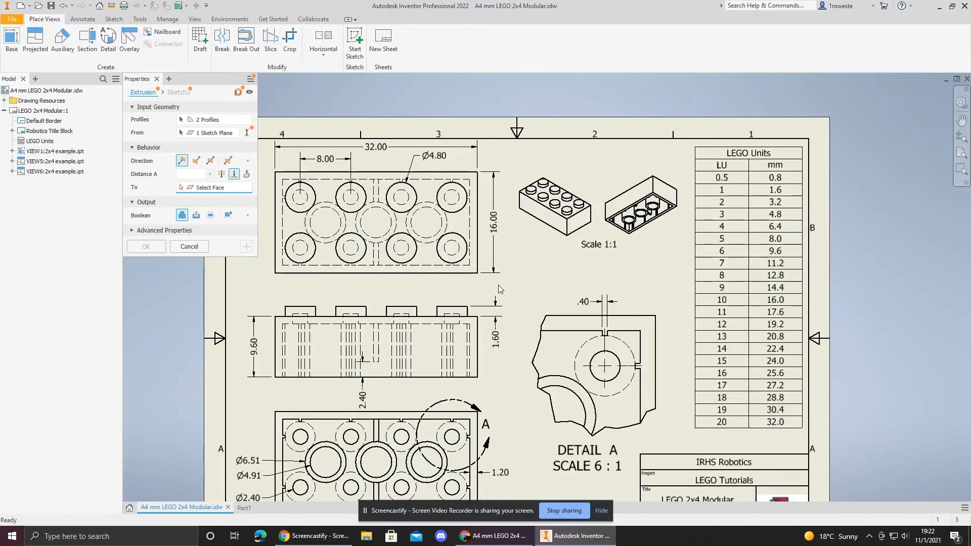
middle_click_drag(532, 306, 576, 274)
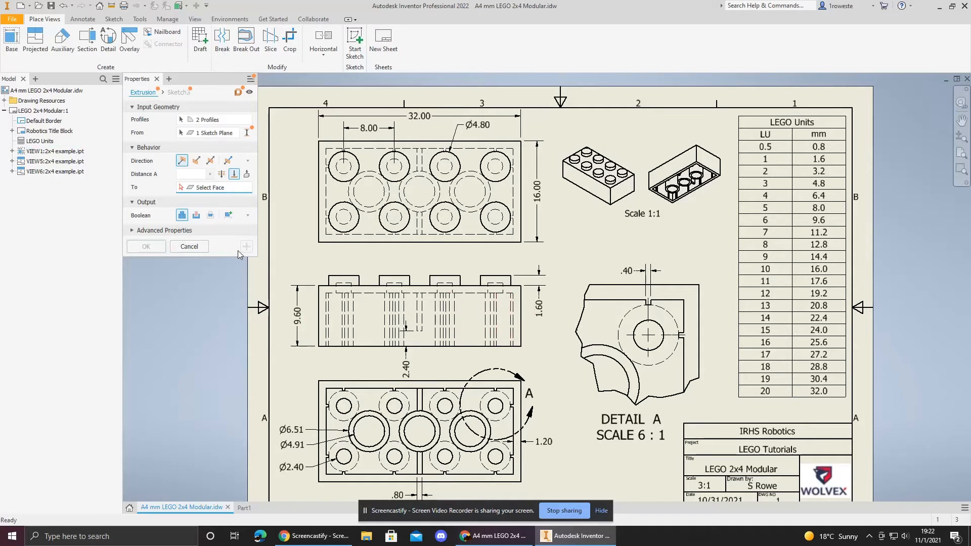
left_click(245, 507)
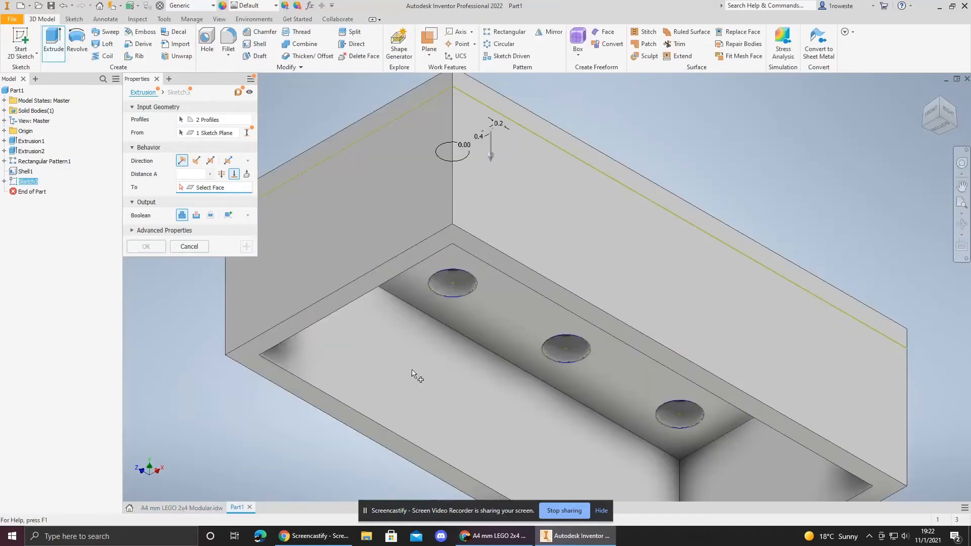
Step: Change the notch extrusion's extent to end at the shell's bottom rim face and complete the extrusion
left_click(233, 174)
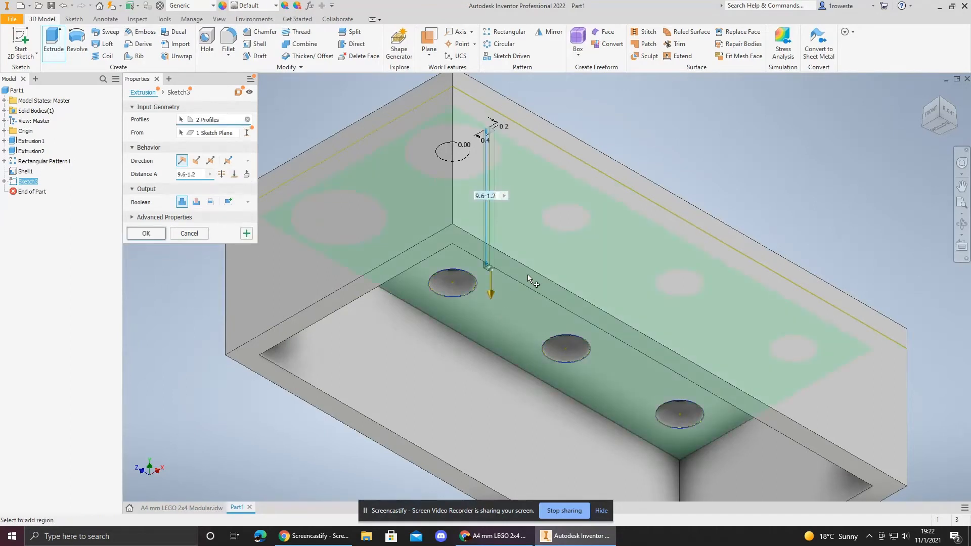
left_click(233, 174)
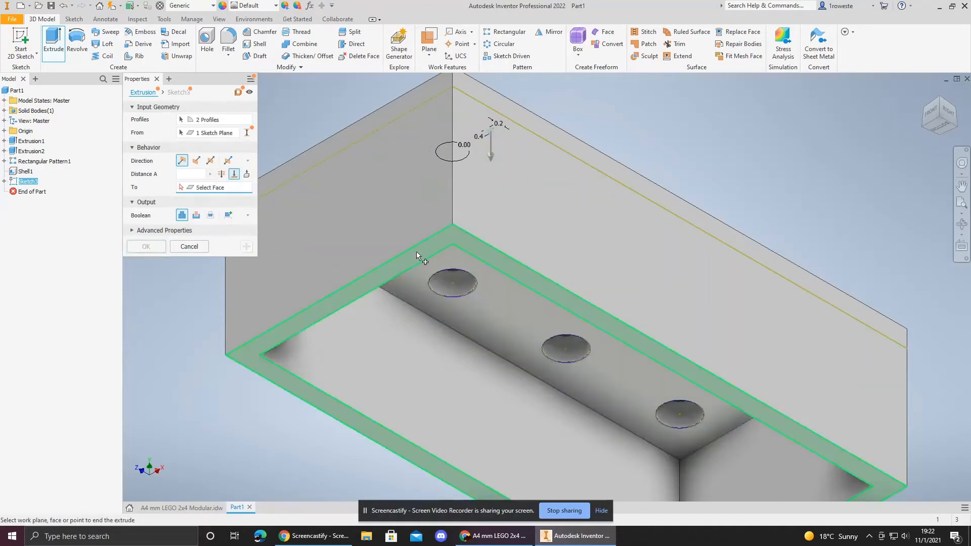
left_click(417, 252)
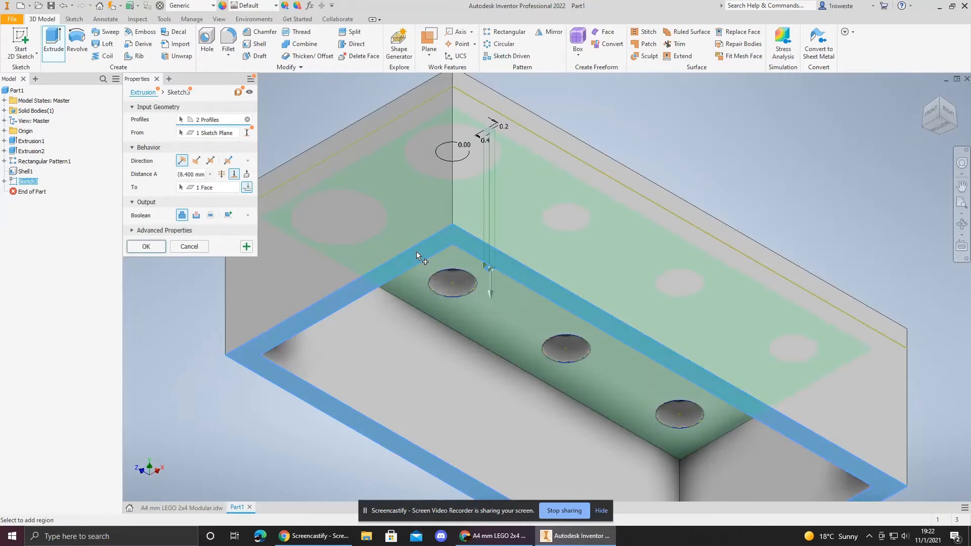
scroll(470, 269, "down", 5)
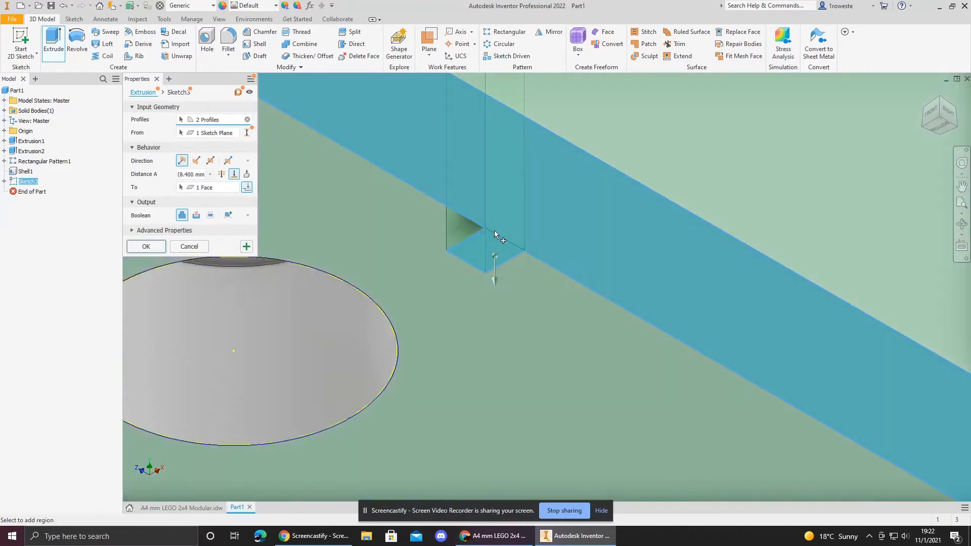
scroll(501, 232, "up", 8)
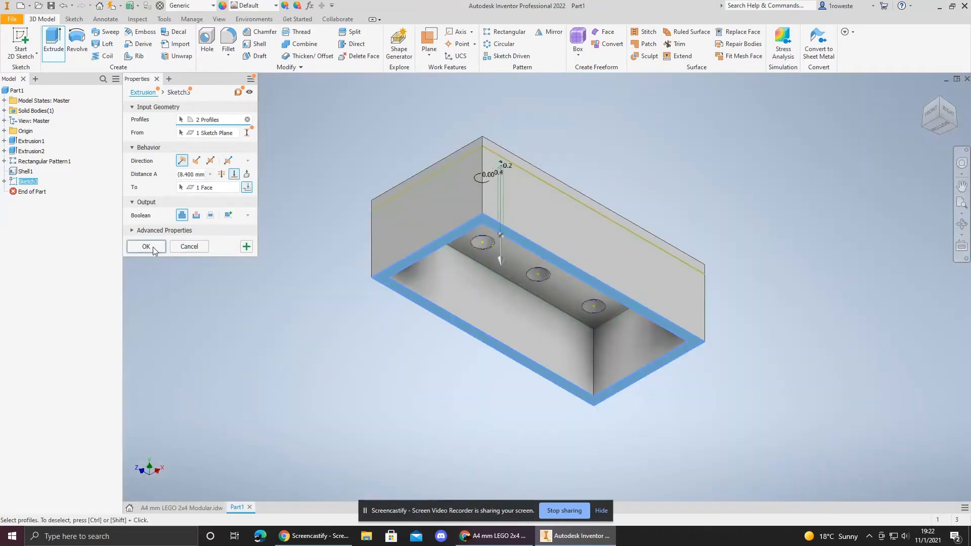
left_click(146, 246)
Step: Start a sketch on the underside in the bottom view and project the outer circle of the corner tube
scroll(500, 235, "down", 5)
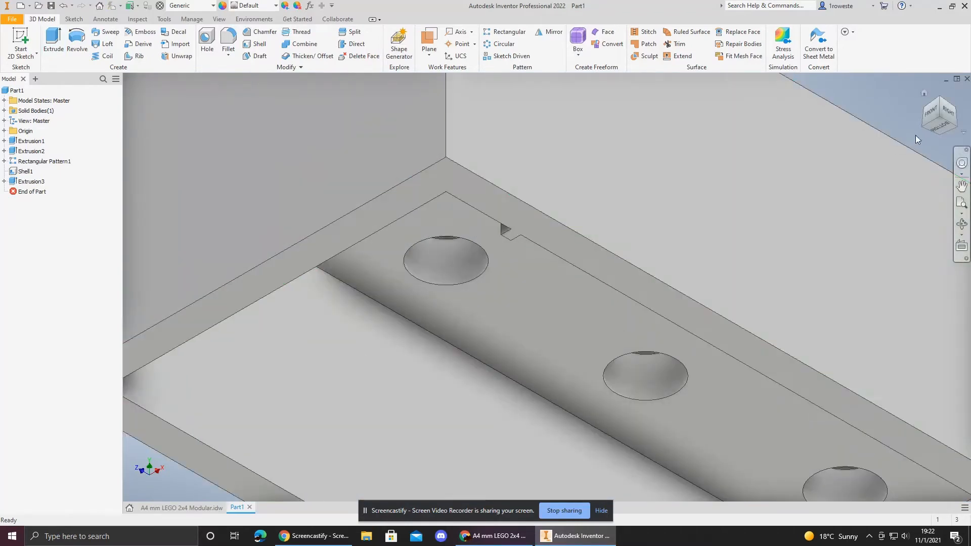
left_click(935, 127)
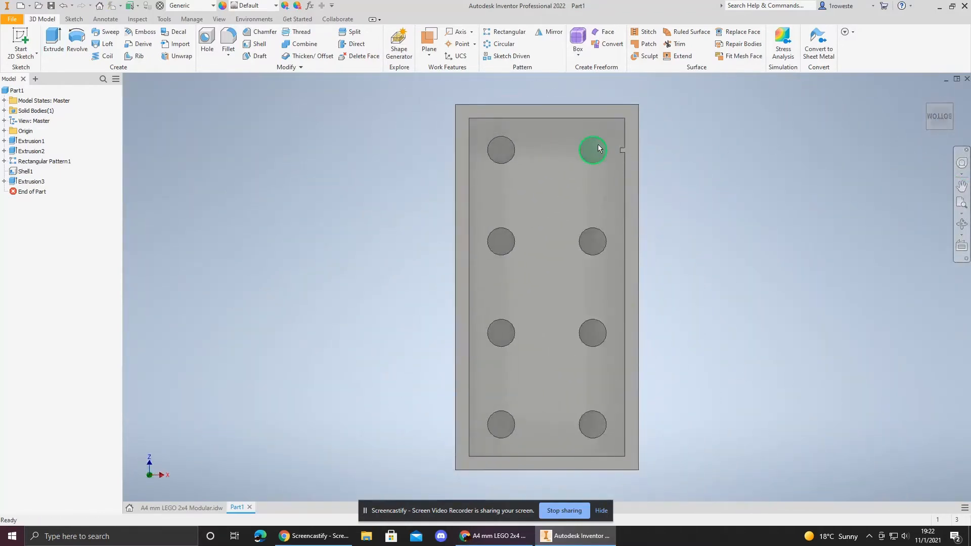
left_click(20, 40)
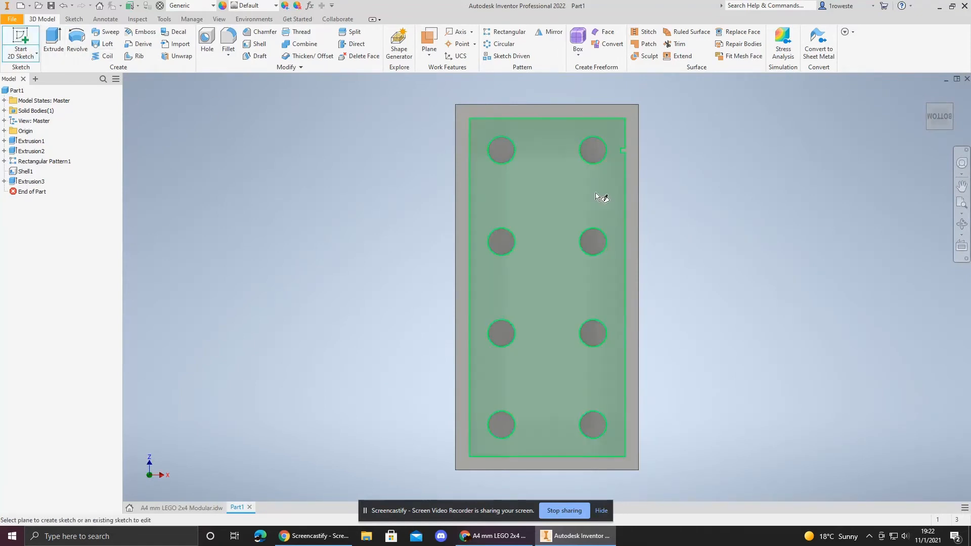
left_click(596, 194)
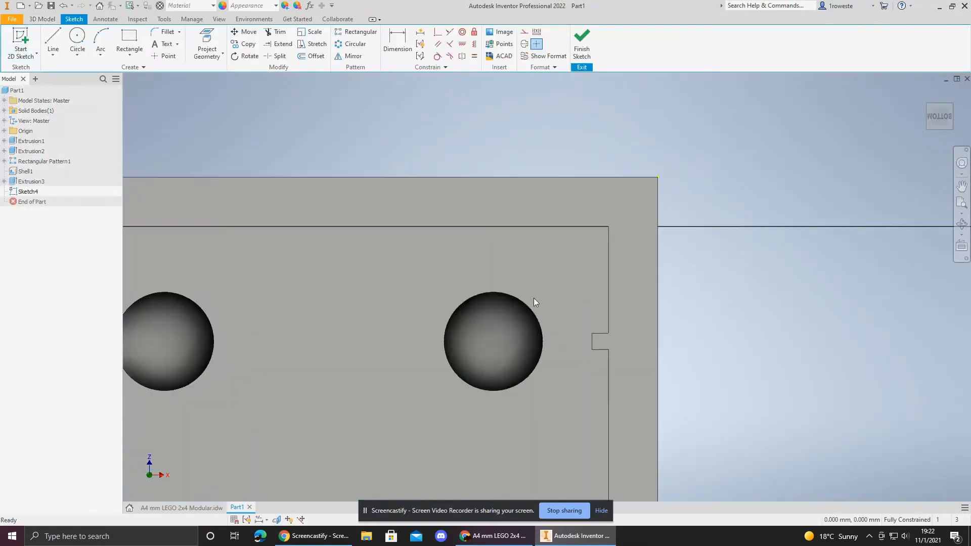
left_click(207, 43)
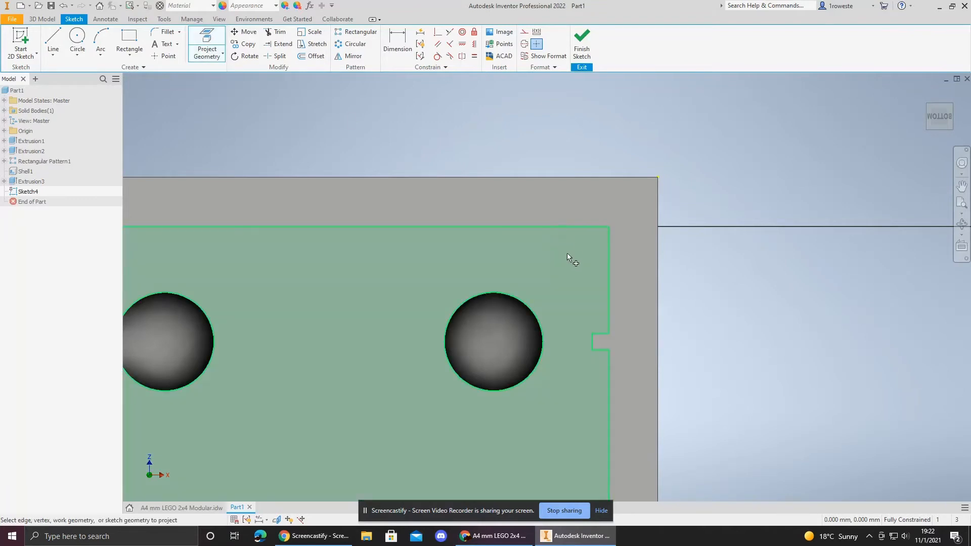
left_click(565, 275)
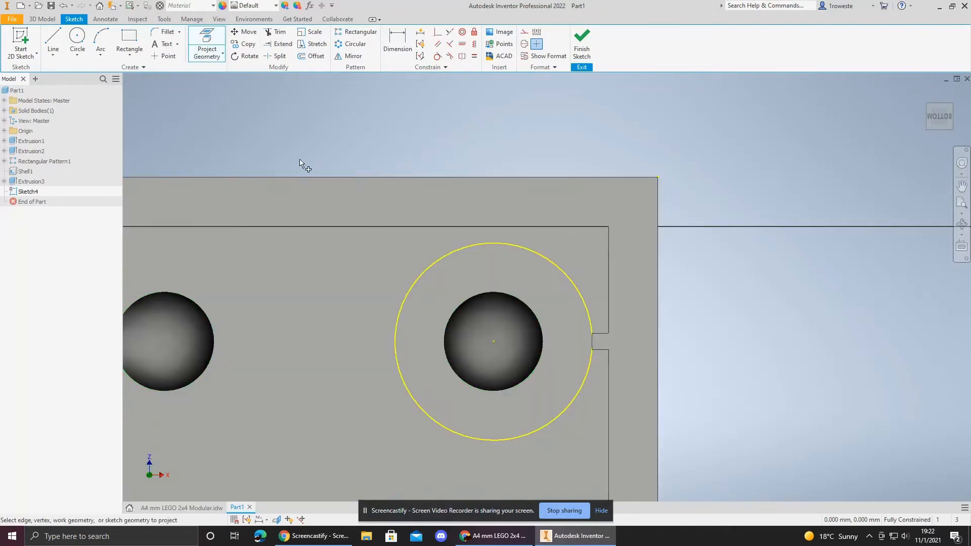
Step: Draw a vertical line from the tube circle's center up to the inner wall edge
left_click(52, 40)
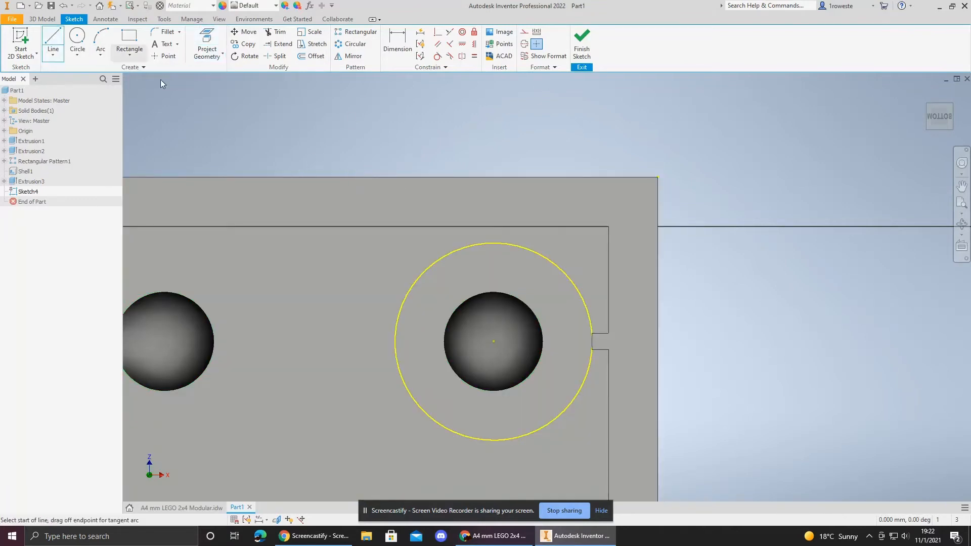
left_click(494, 341)
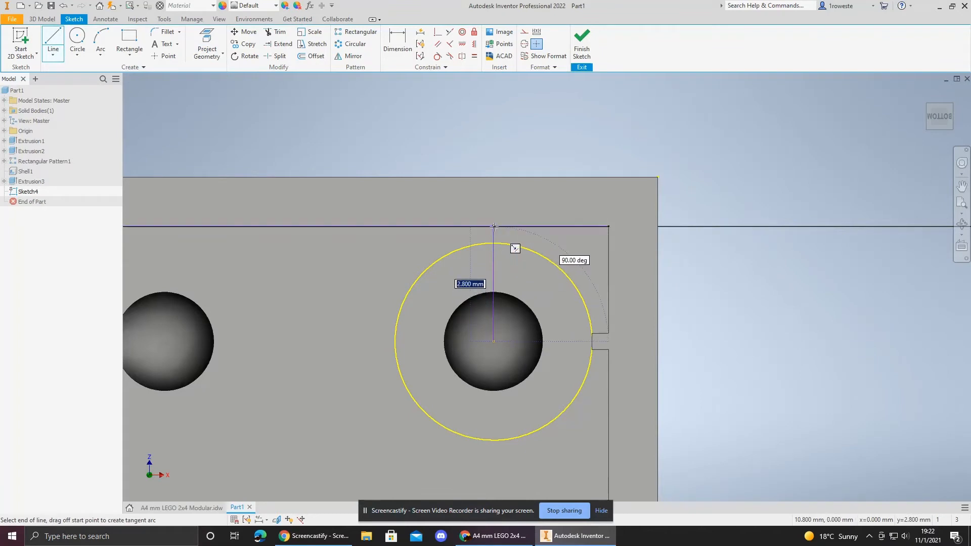
key("Tab")
left_click(494, 226)
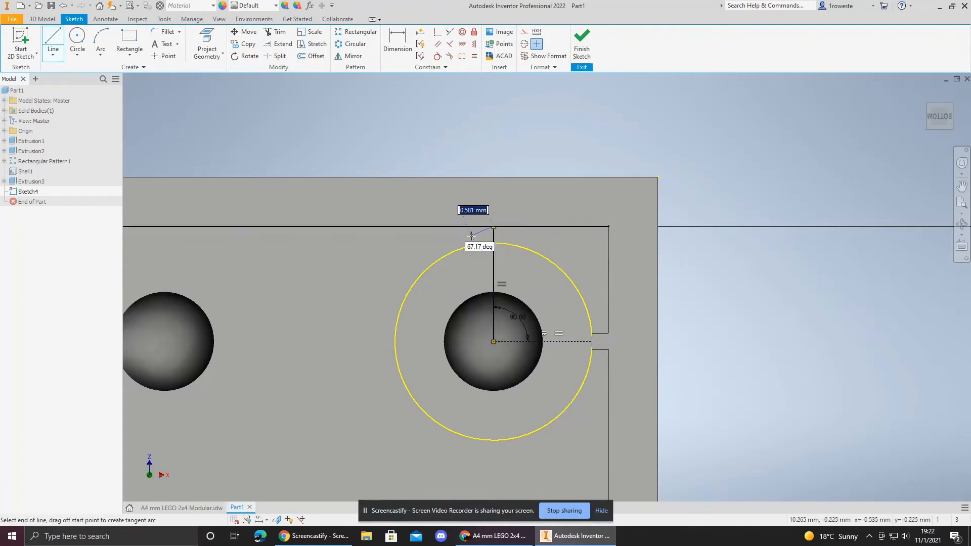
key("Escape")
left_click(53, 38)
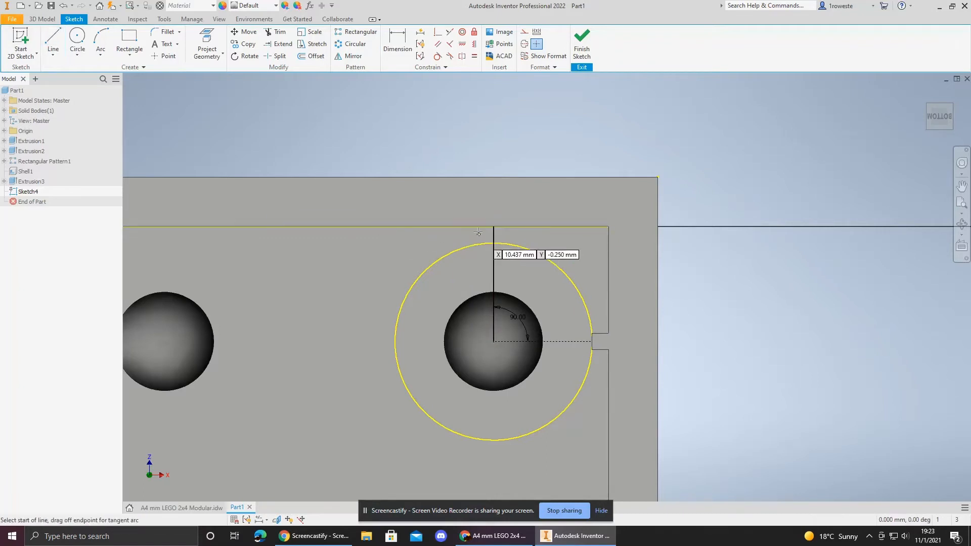
left_click(494, 226)
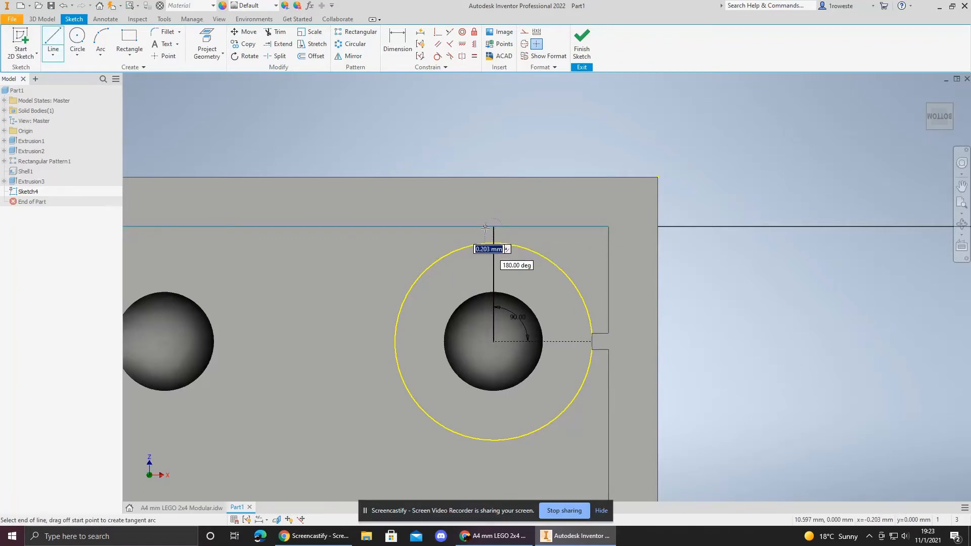
type(".")
key("Escape")
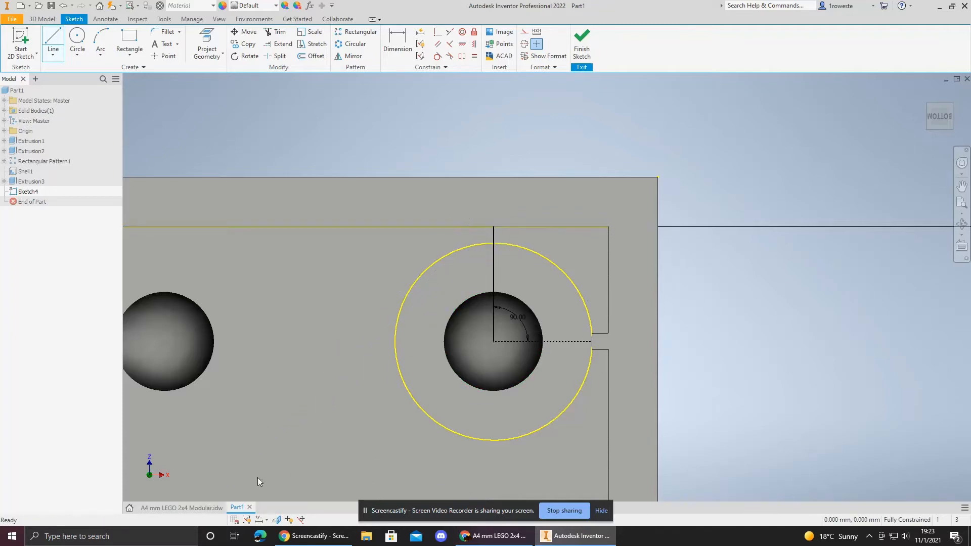
Step: Check the notch width on the reference drawing's Detail A view
left_click(181, 507)
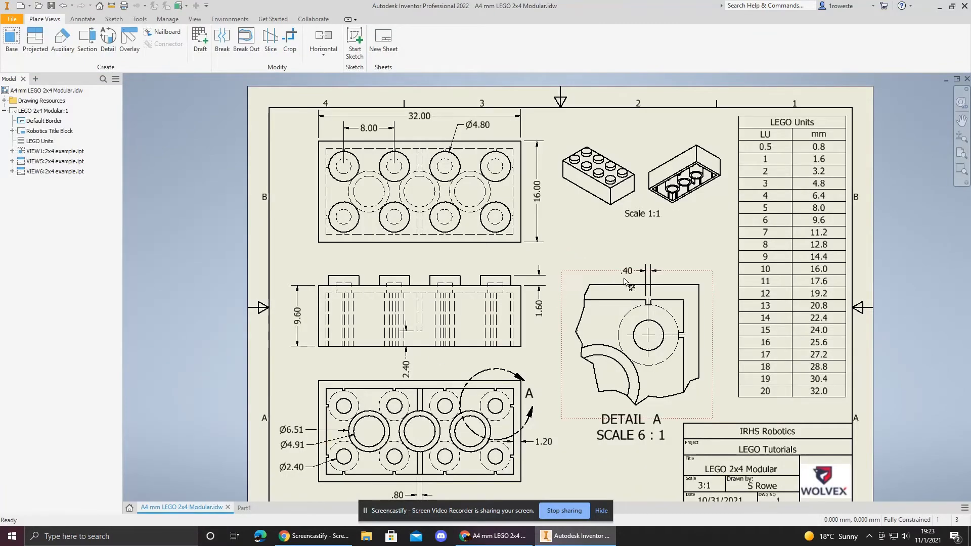
left_click(243, 507)
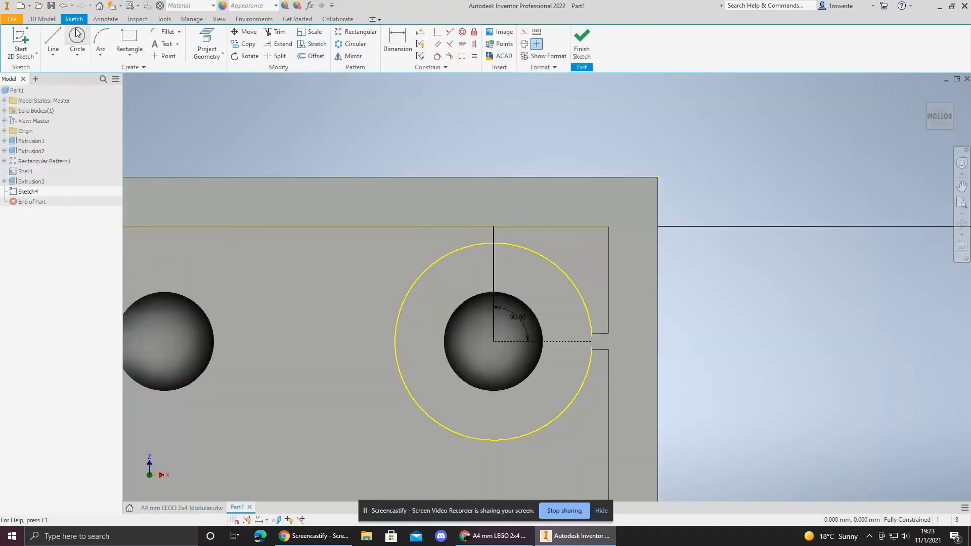
Step: Draw a 0.2 mm horizontal line along the wall edge from the top of the vertical line
left_click(53, 41)
left_click(494, 227)
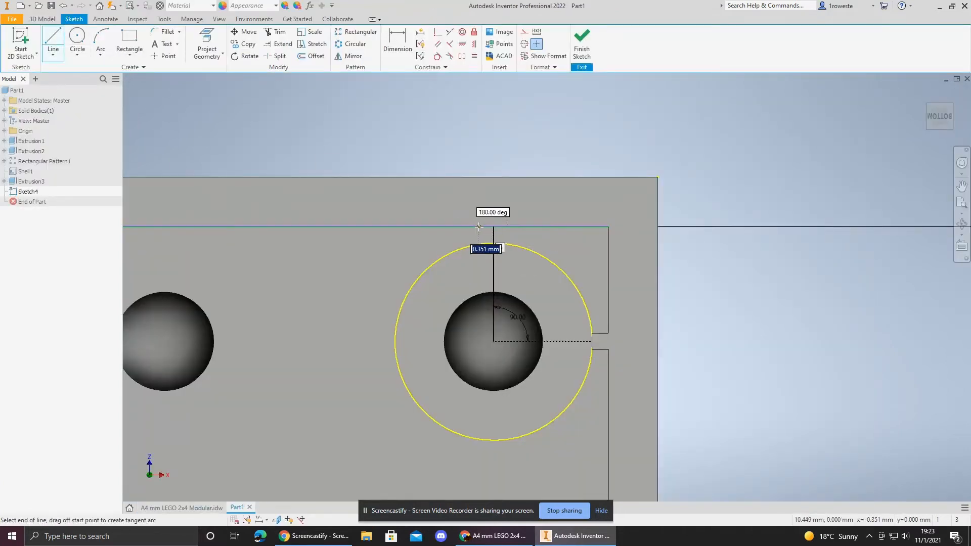
type(".2")
key("Return")
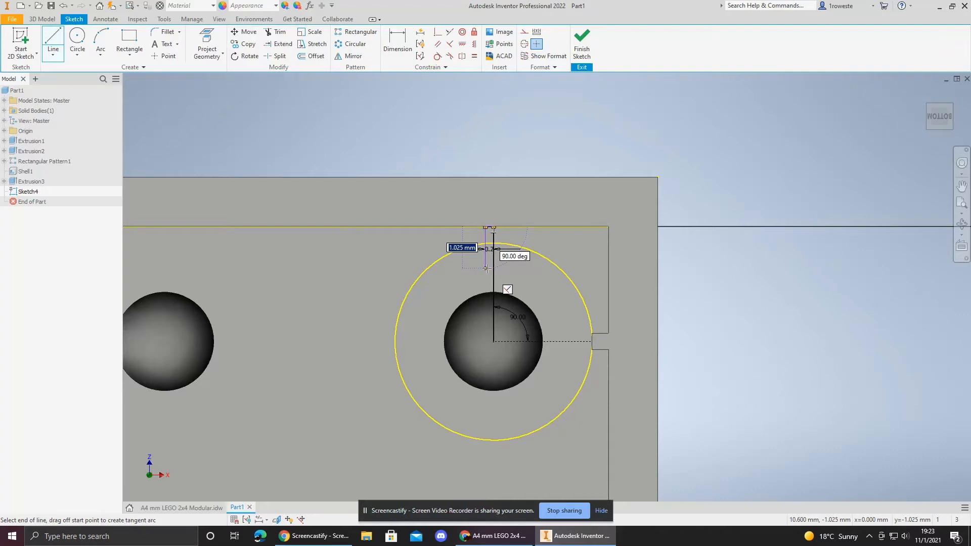
scroll(486, 268, "down", 3)
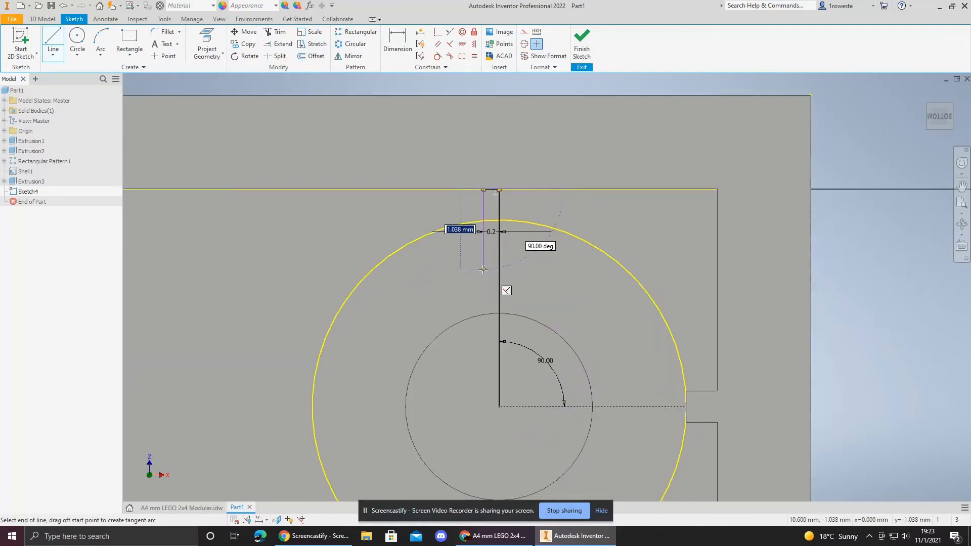
key("Escape")
Step: Draw a 0.4 mm wide rectangle from the end of the 0.2 mm line, extending down across the wall edge
left_click(120, 33)
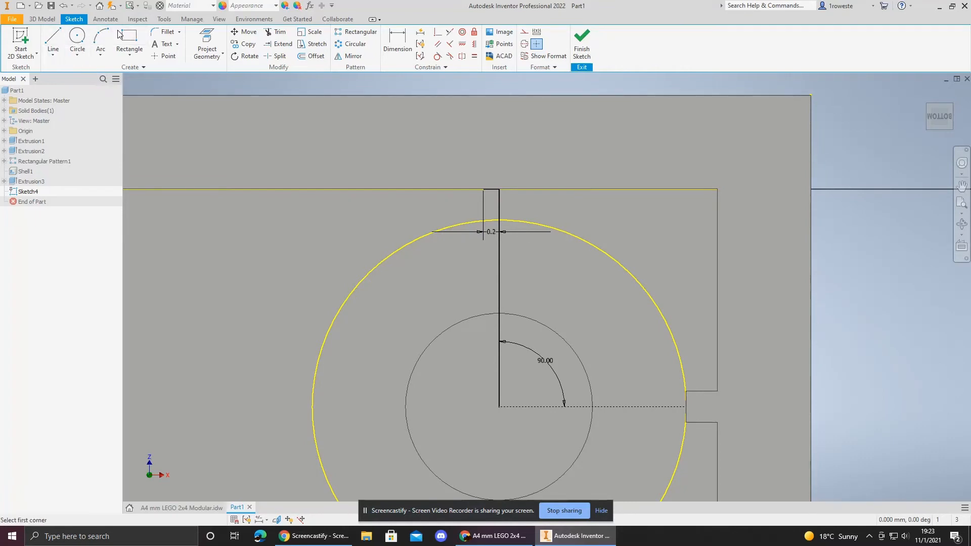
left_click(484, 190)
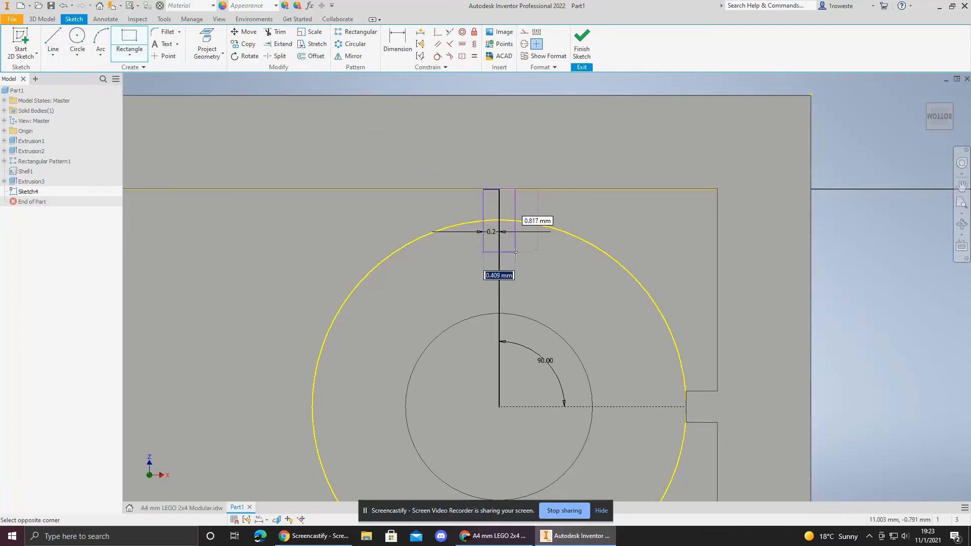
type(".")
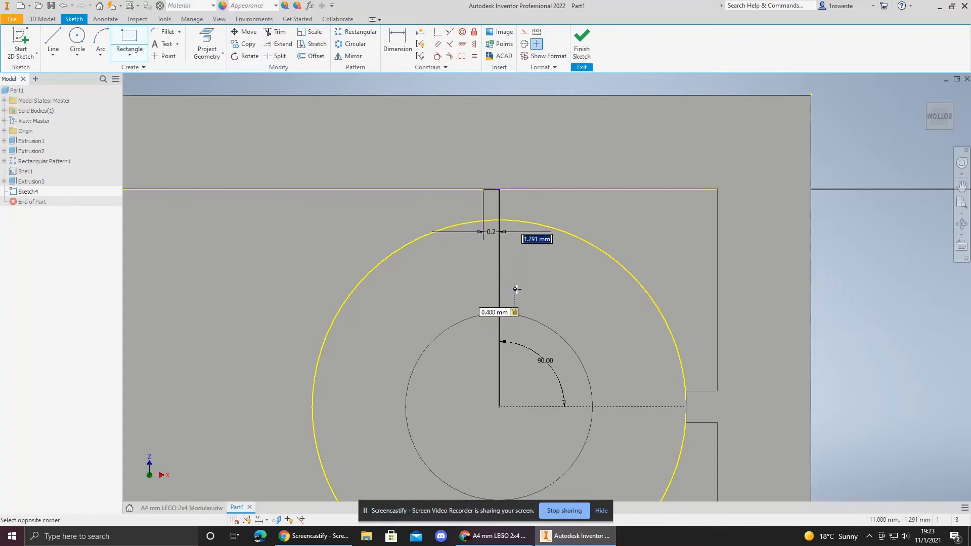
left_click(515, 290)
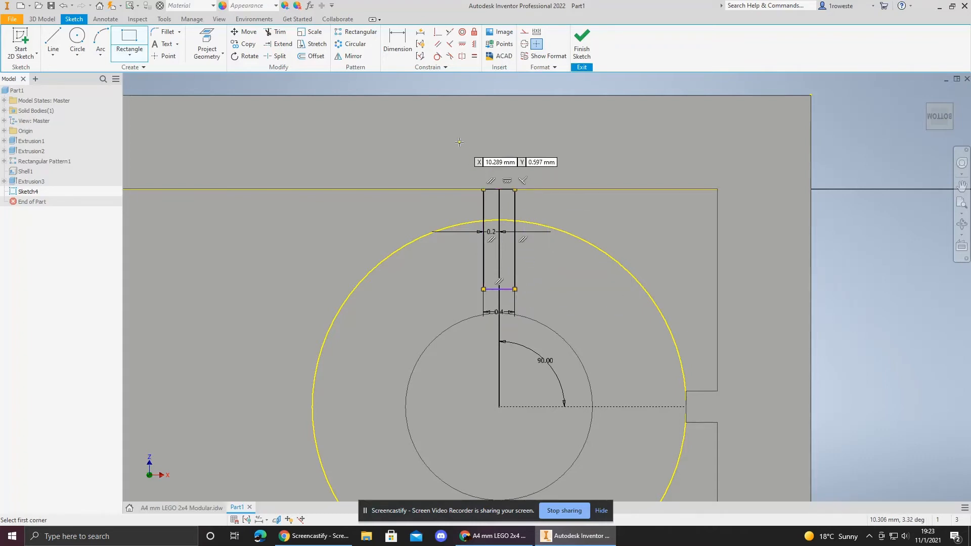
Step: Constrain the rectangle's bottom edge tangent to the projected circle and finish the sketch
left_click(437, 57)
left_click(510, 289)
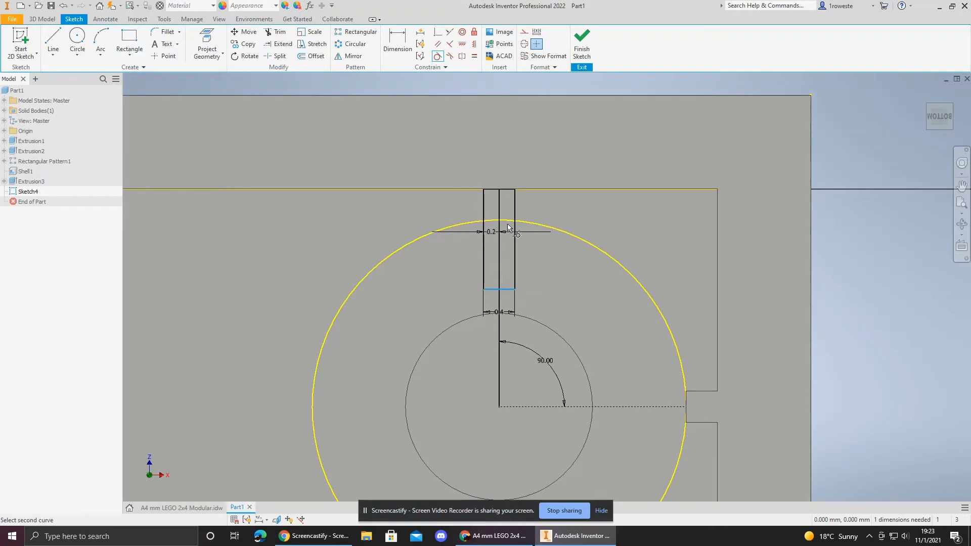
left_click(508, 218)
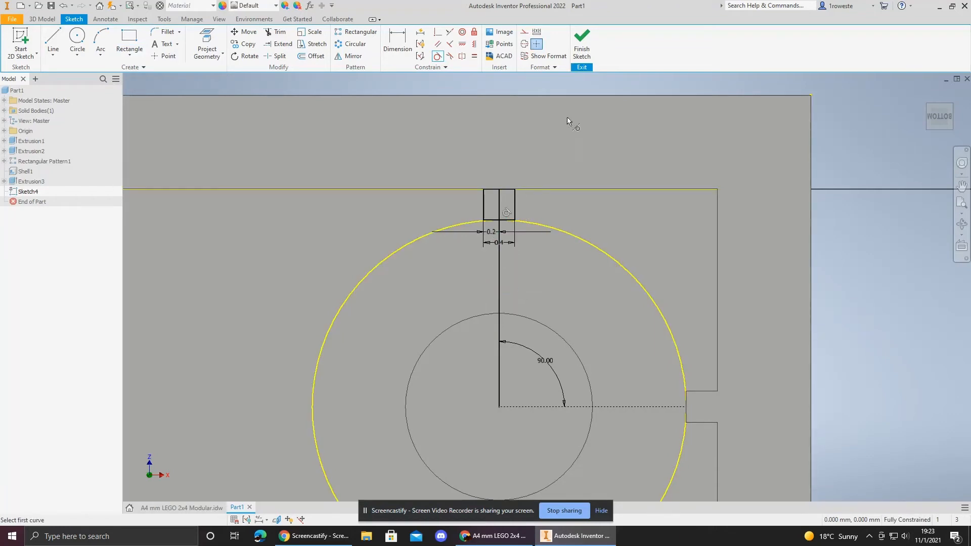
left_click(583, 47)
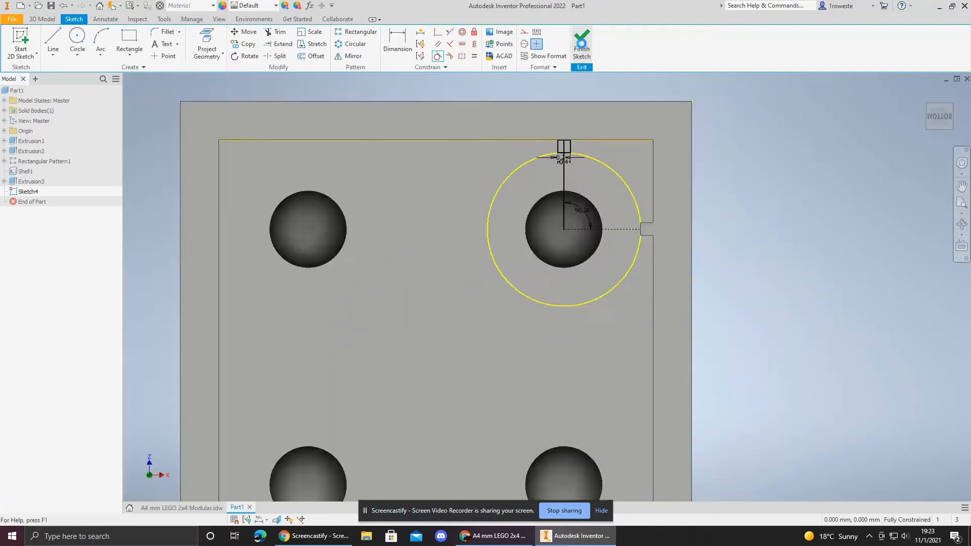
Step: Extrude the two rectangle profiles up to the shell's bottom rim face
scroll(599, 128, "up", 5)
mouse_move(602, 134)
middle_mouse_down()
mouse_move(592, 198)
mouse_move(502, 347)
middle_mouse_up()
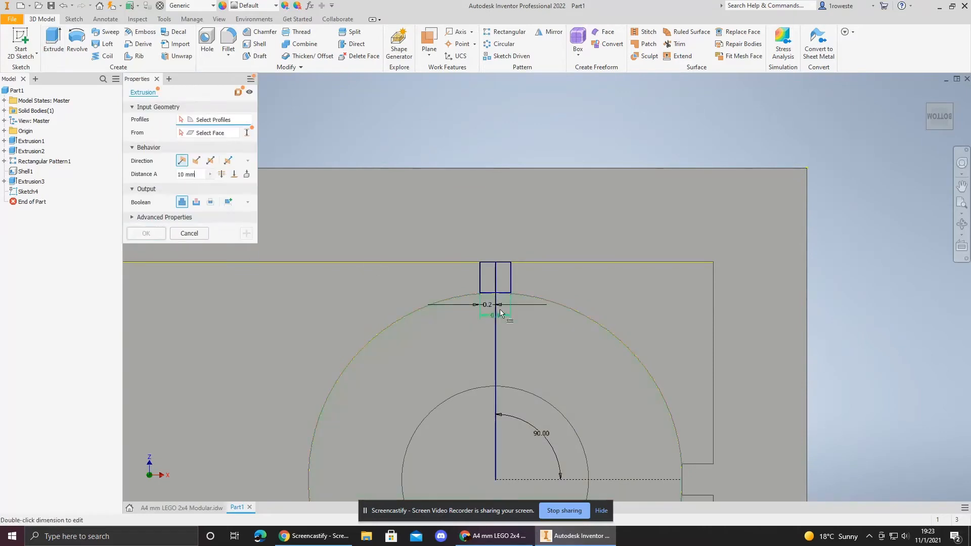
left_click(484, 273)
left_click(502, 275)
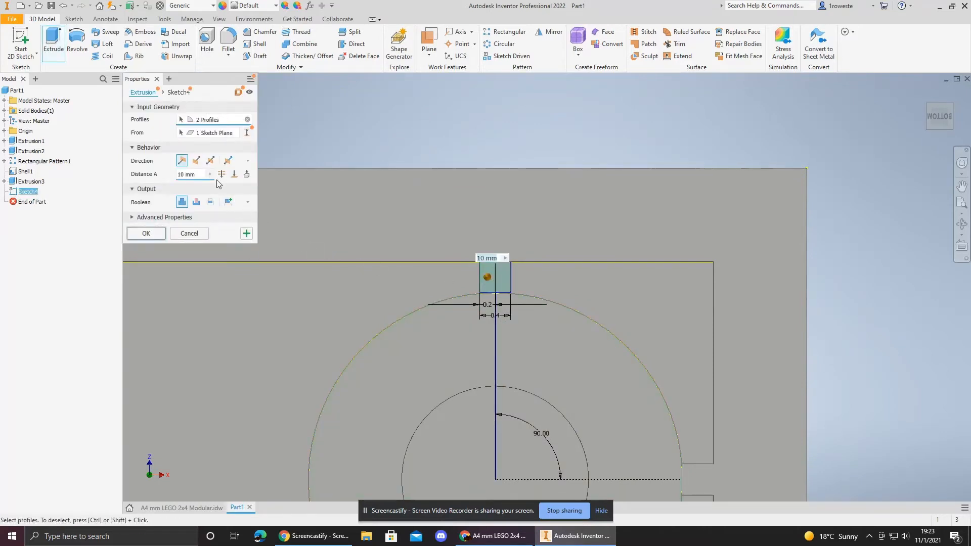
left_click(236, 173)
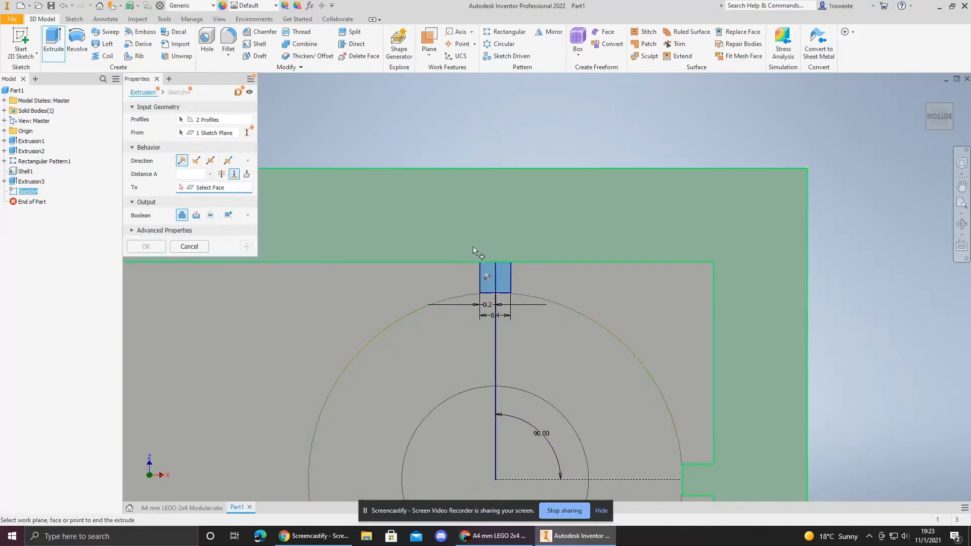
left_click(491, 240)
left_click(145, 247)
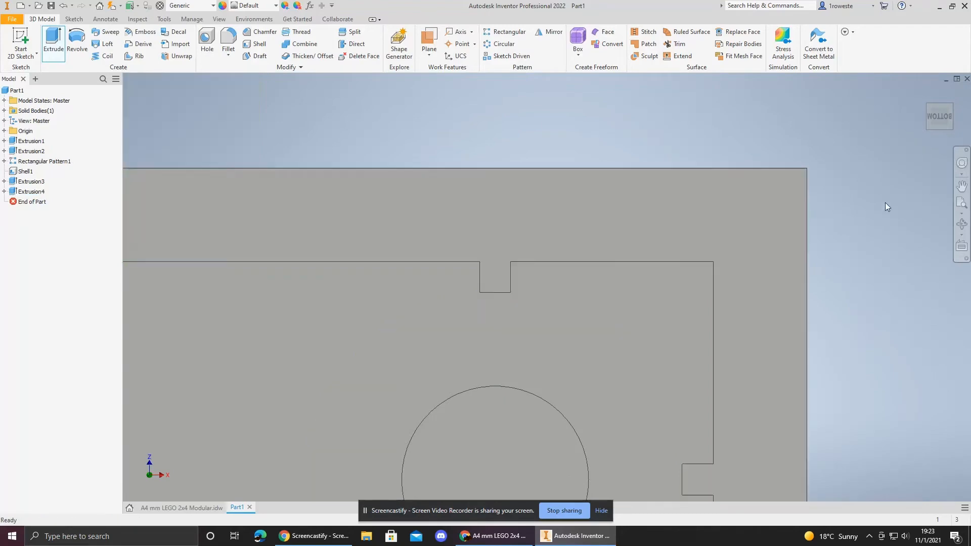
Step: Reorient to the home view and then to the underside to inspect the new notches
left_click(924, 96)
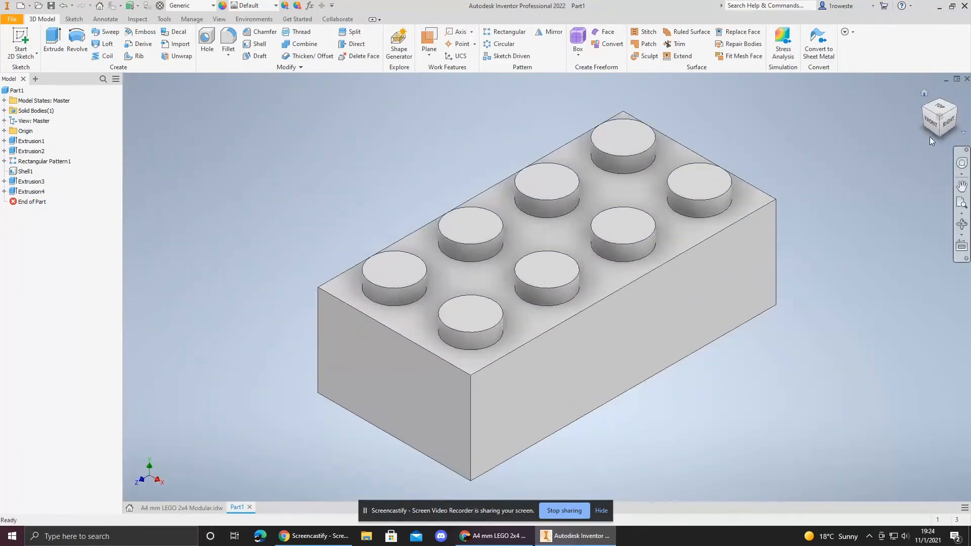
left_click(939, 135)
scroll(455, 253, "down", 5)
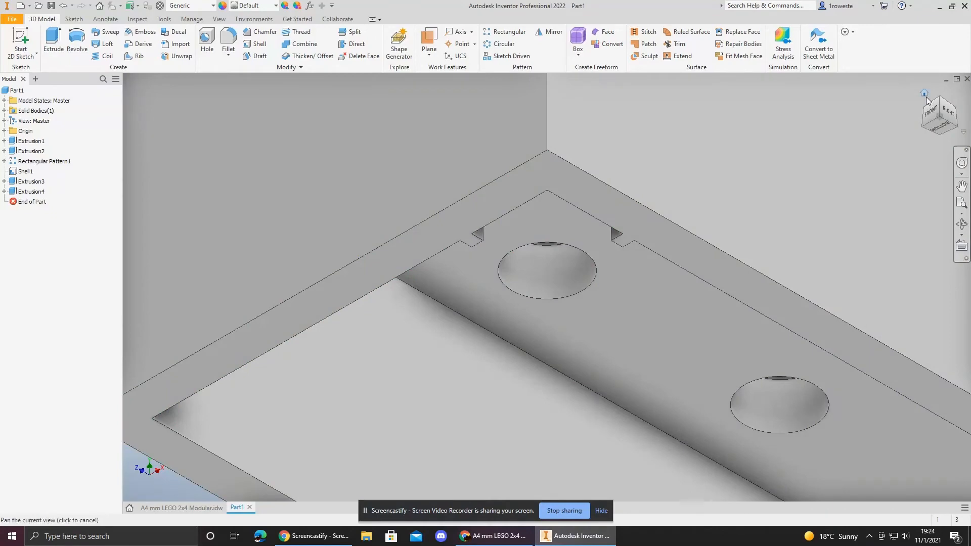
Step: Start a rectangular pattern from the bottom view and select the notch extrusion as the feature to repeat
left_click(938, 129)
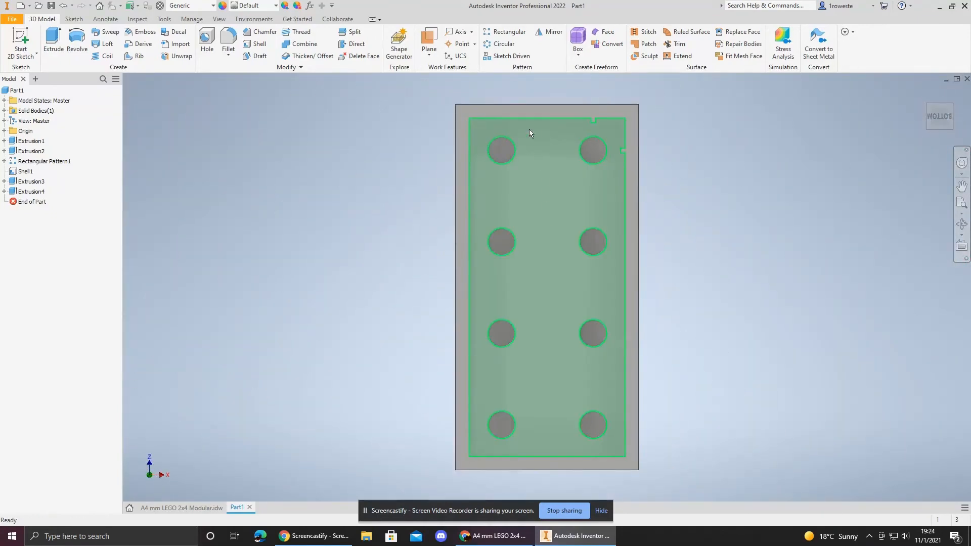
scroll(592, 121, "down", 5)
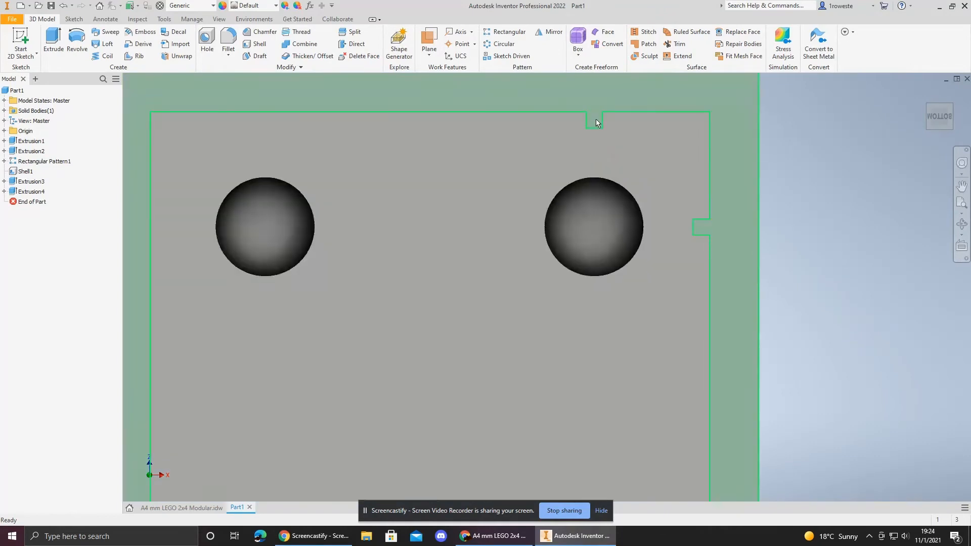
scroll(588, 278, "up", 5)
middle_click_drag(588, 287, 568, 220)
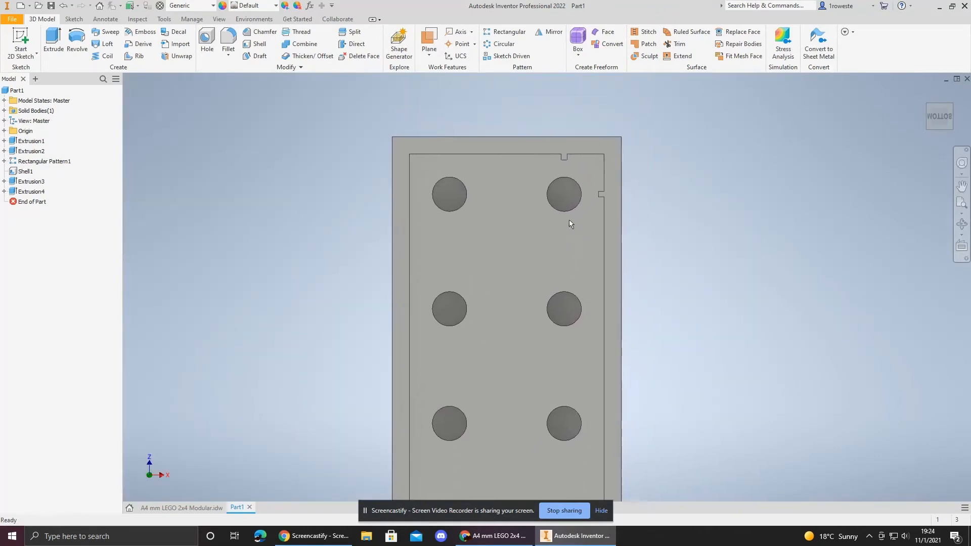
middle_click_drag(556, 276, 568, 180)
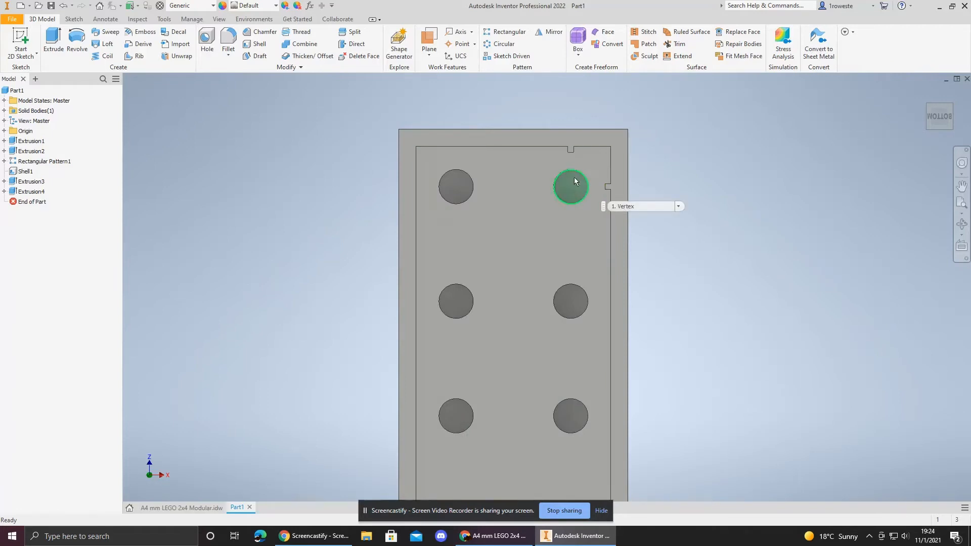
middle_click_drag(547, 177, 511, 259)
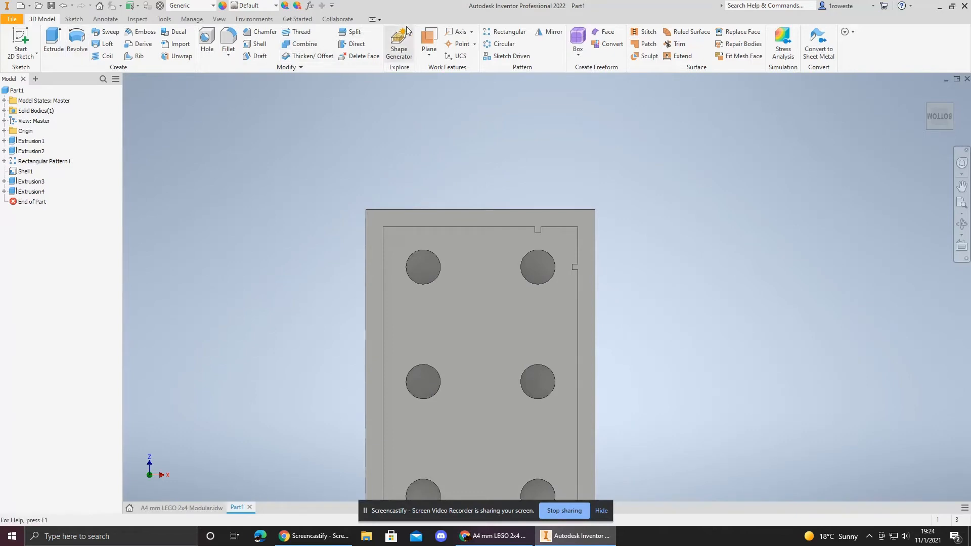
left_click(503, 34)
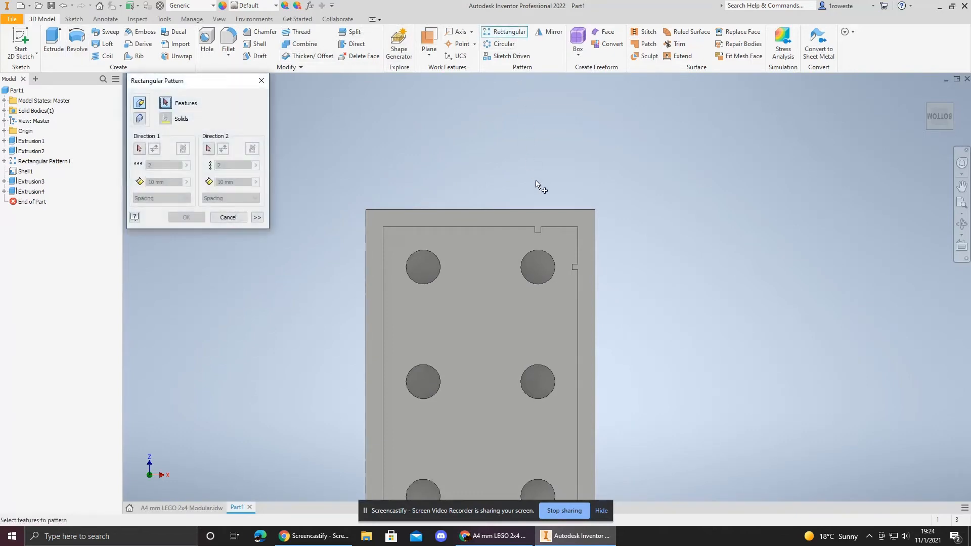
scroll(538, 231, "down", 3)
left_click(533, 234)
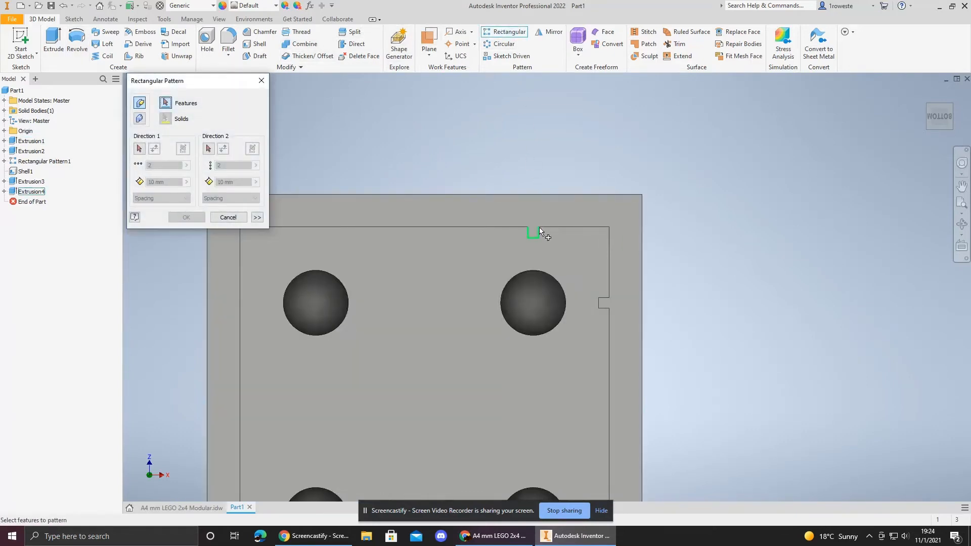
Step: Set the pattern direction along the shell's top inner edge, flipped, with 8 mm spacing, and finish the pattern
middle_click_drag(394, 166, 479, 168)
left_click(141, 149)
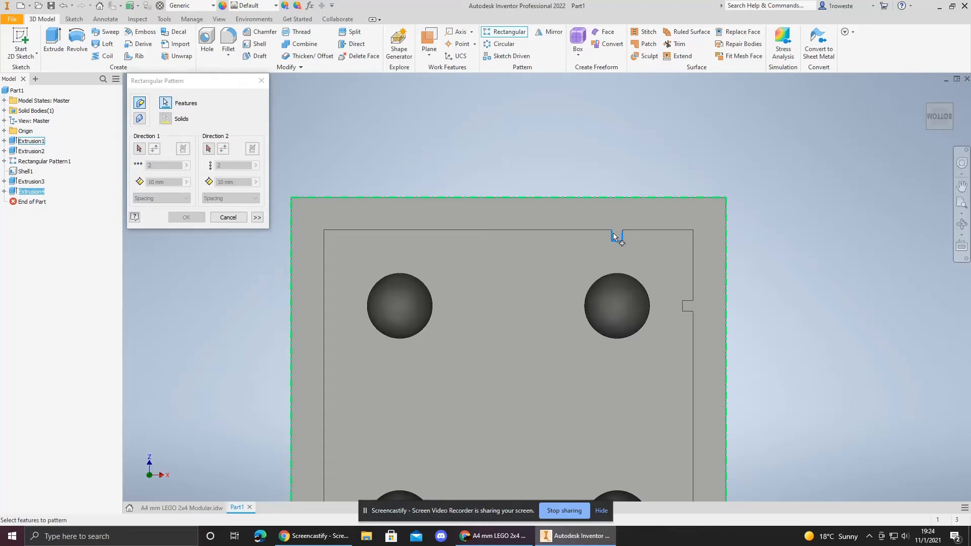
left_click(139, 149)
left_click(475, 230)
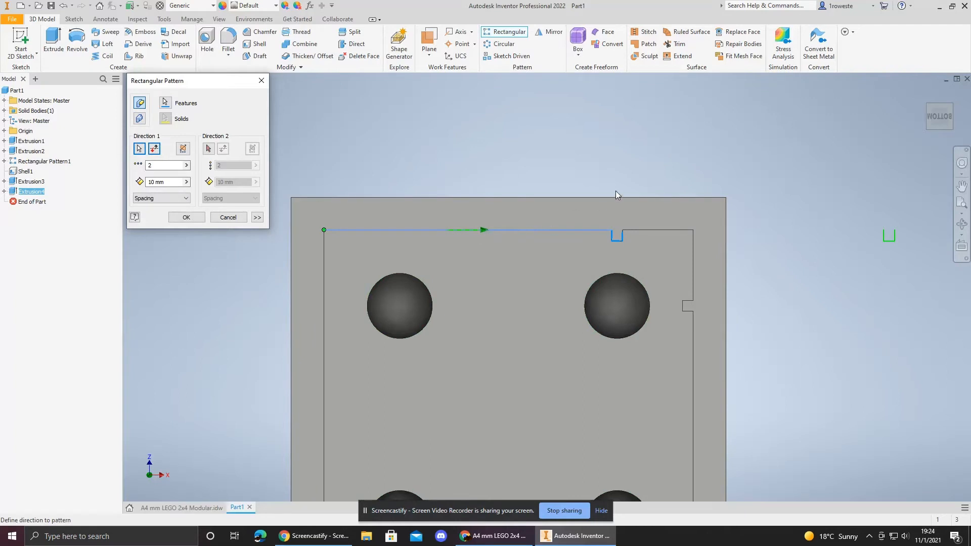
middle_click_drag(644, 173, 620, 123)
scroll(674, 215, "up", 3)
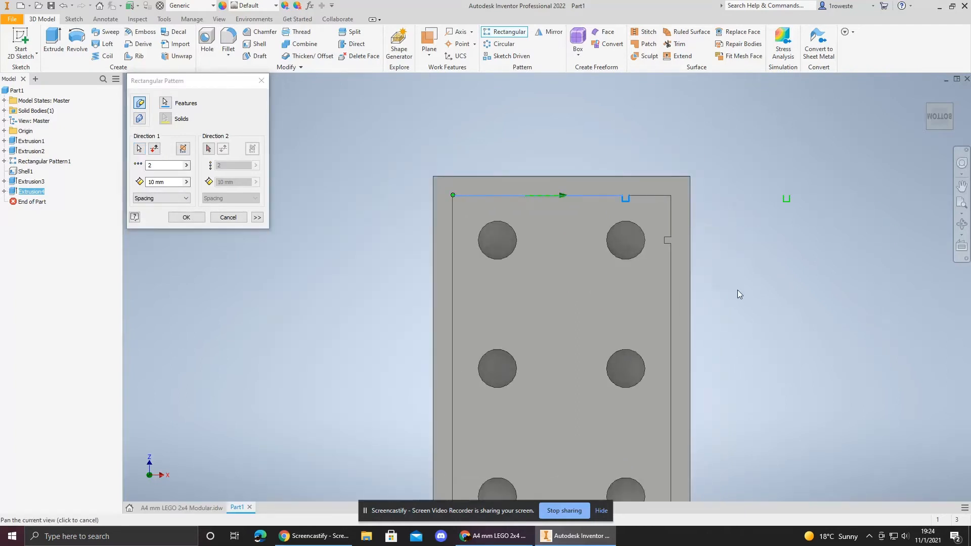
middle_click_drag(721, 170, 644, 233)
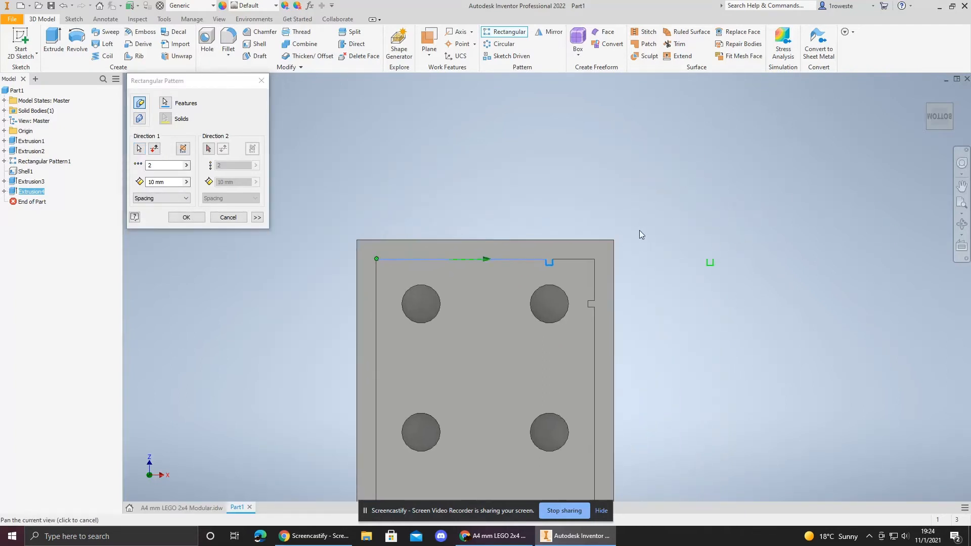
left_click(155, 149)
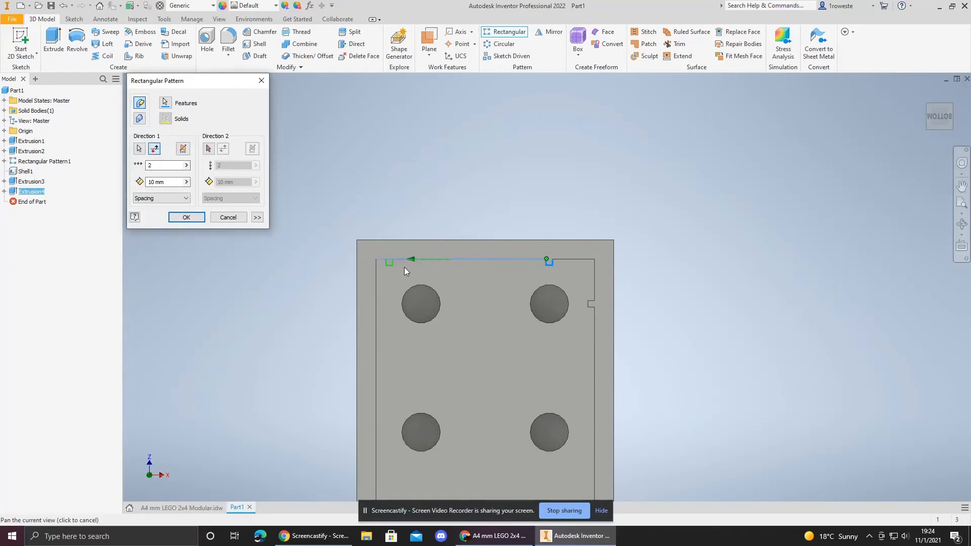
left_click(166, 183)
type("8")
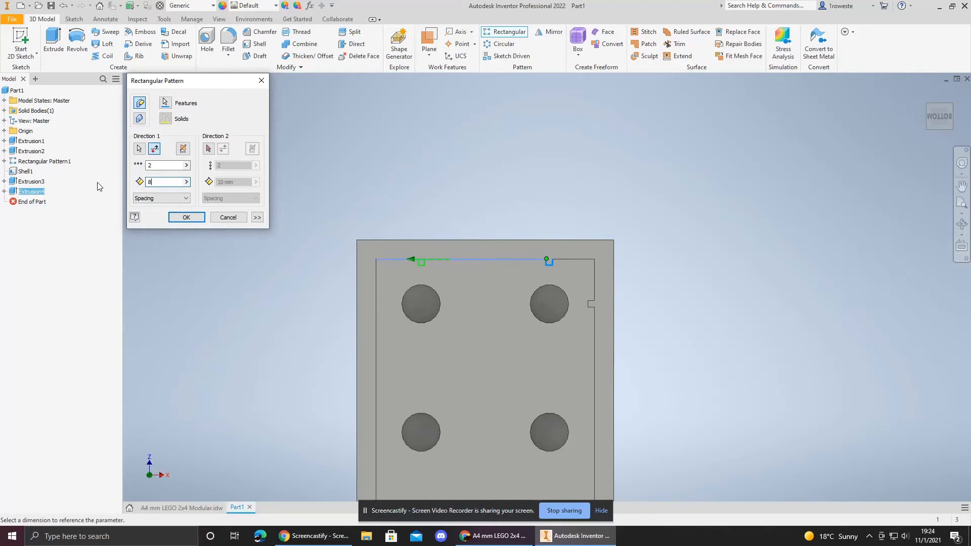
left_click(186, 218)
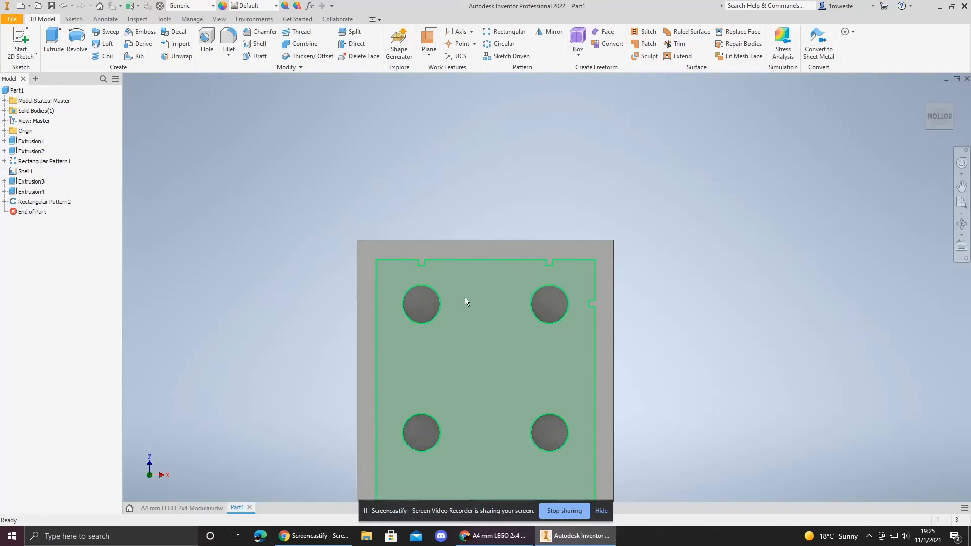
Step: Start another rectangular pattern and begin selecting the notch feature near the side wall
middle_click_drag(477, 340, 418, 148)
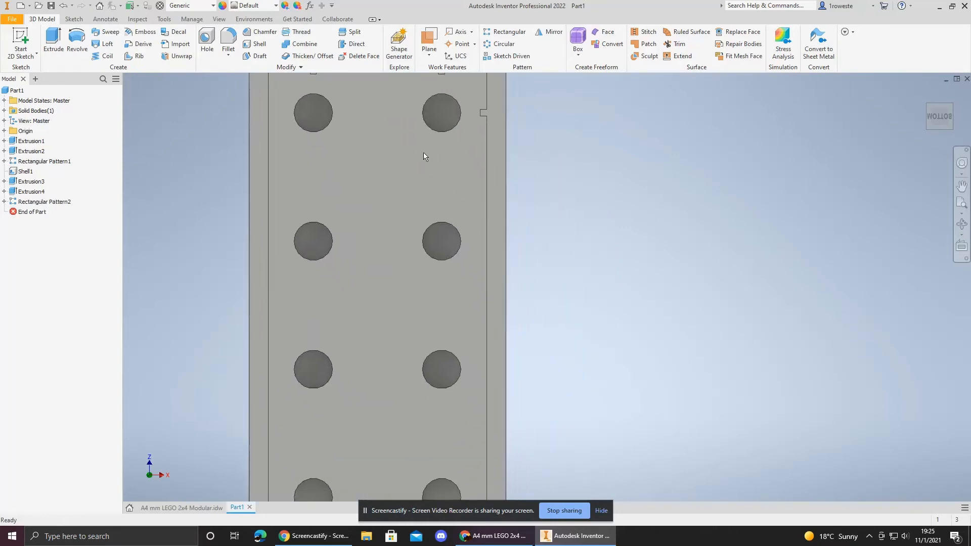
middle_click_drag(479, 133, 484, 180)
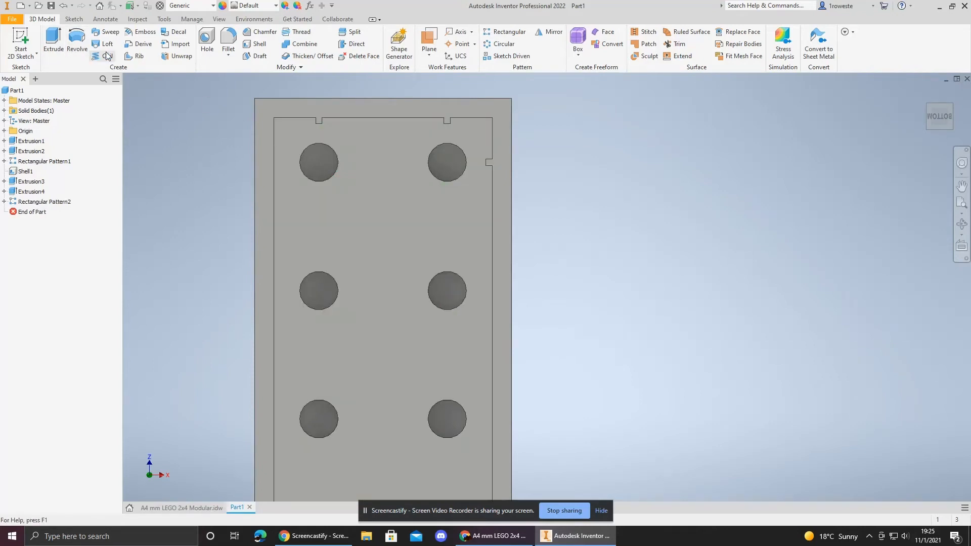
left_click(506, 31)
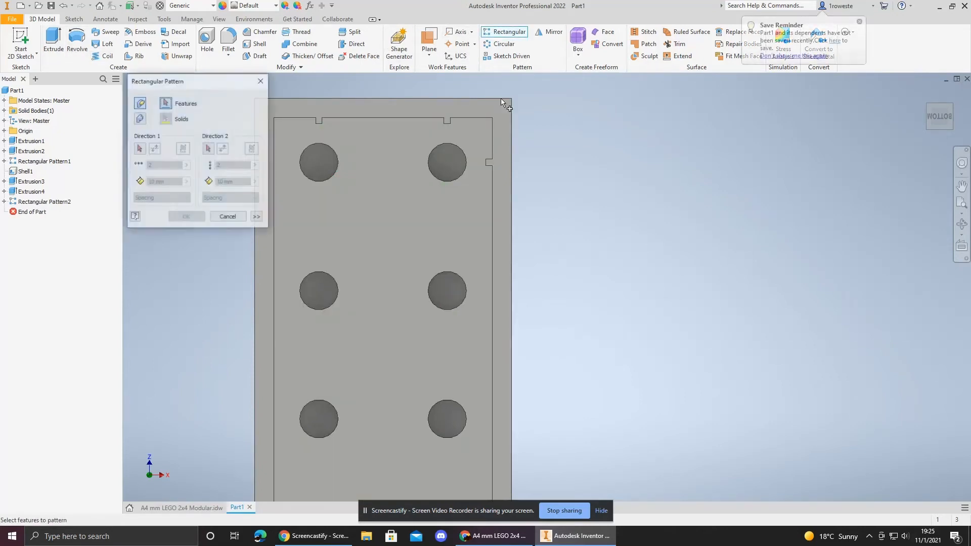
scroll(487, 160, "down", 5)
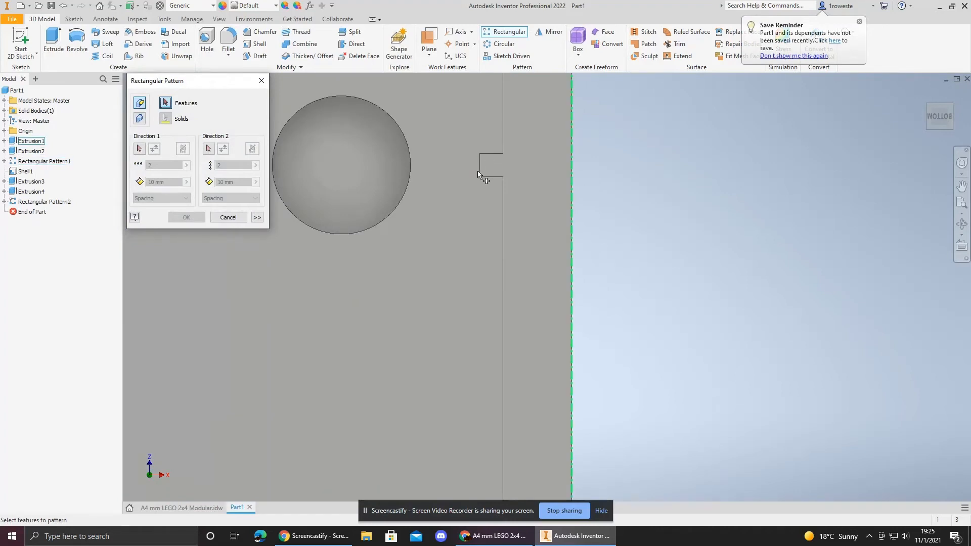
scroll(487, 160, "down", 3)
scroll(493, 179, "up", 5)
middle_click_drag(476, 205, 555, 235)
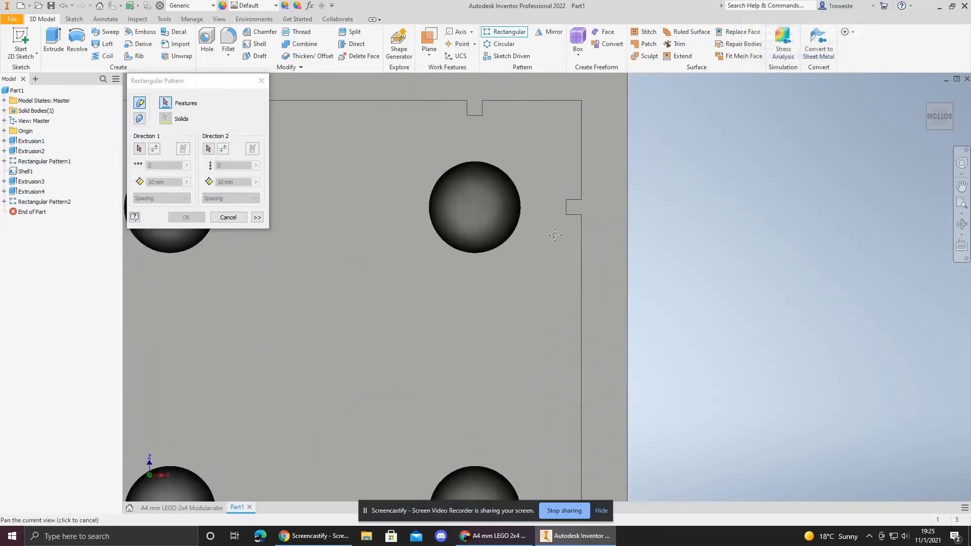
scroll(555, 235, "up", 3)
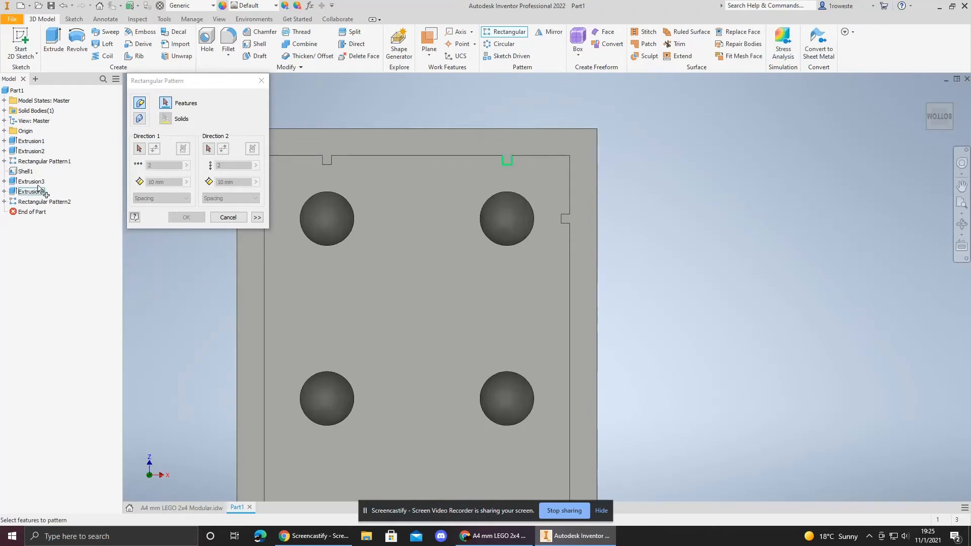
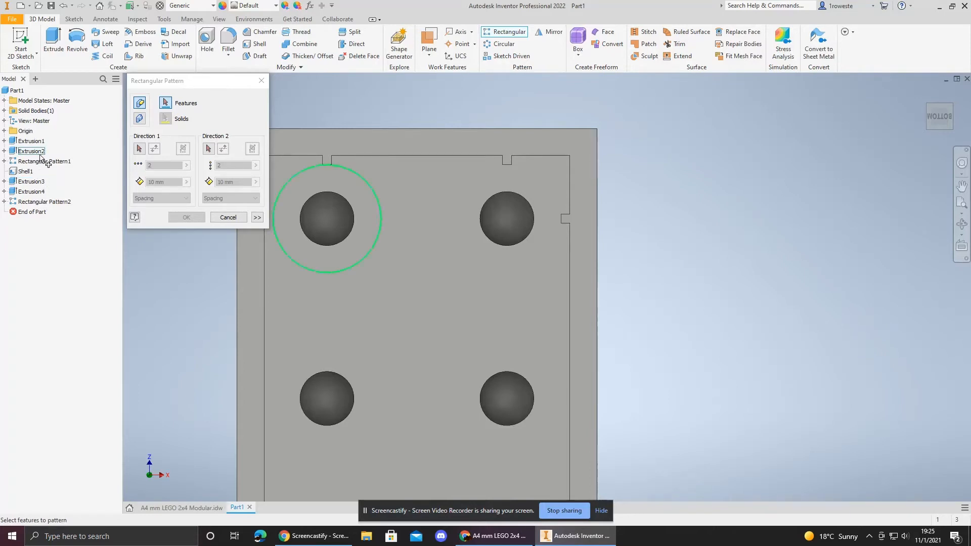
Step: Pattern the side notch 4 times along the shell's inner long edge with 8 mm spacing
left_click(32, 182)
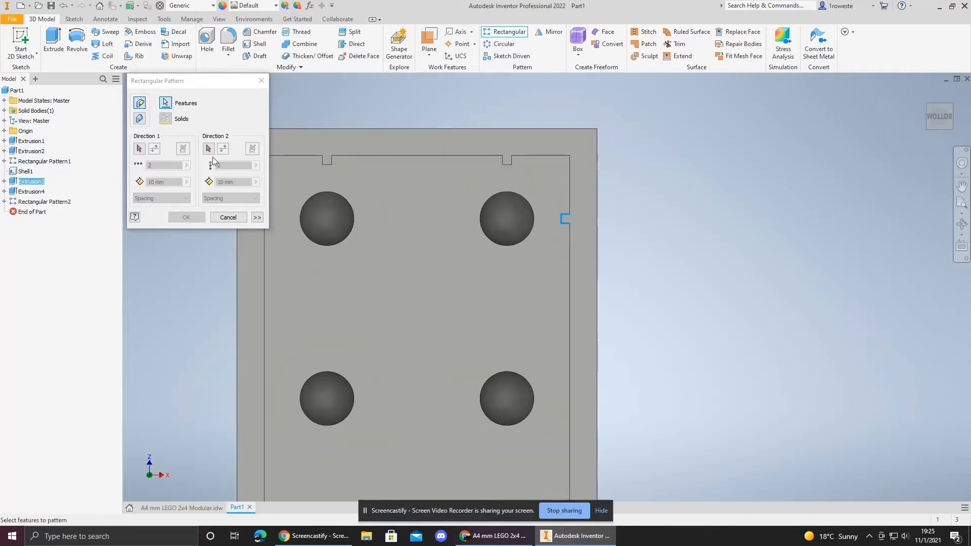
left_click(139, 148)
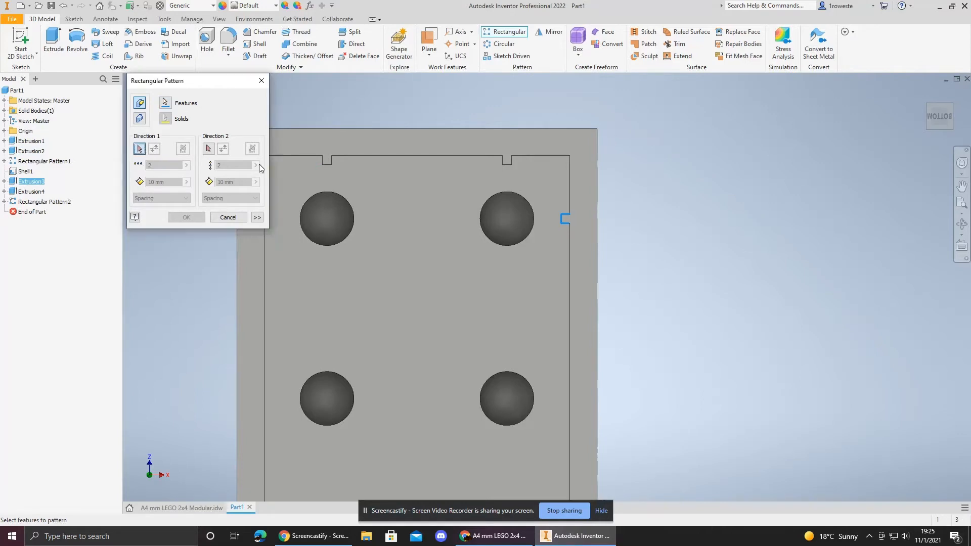
left_click(569, 286)
middle_click_drag(575, 295, 564, 167)
scroll(604, 243, "down", 3)
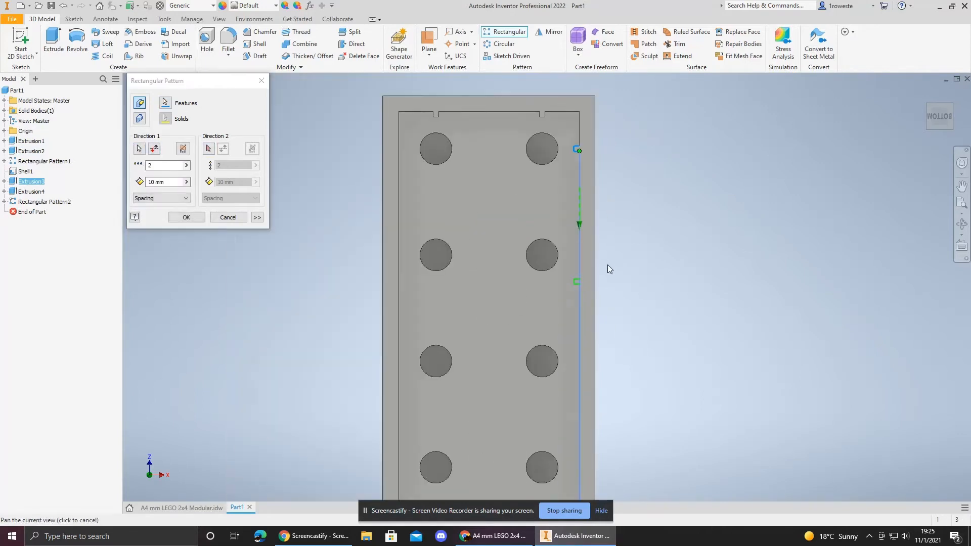
double_click(150, 181)
type("8")
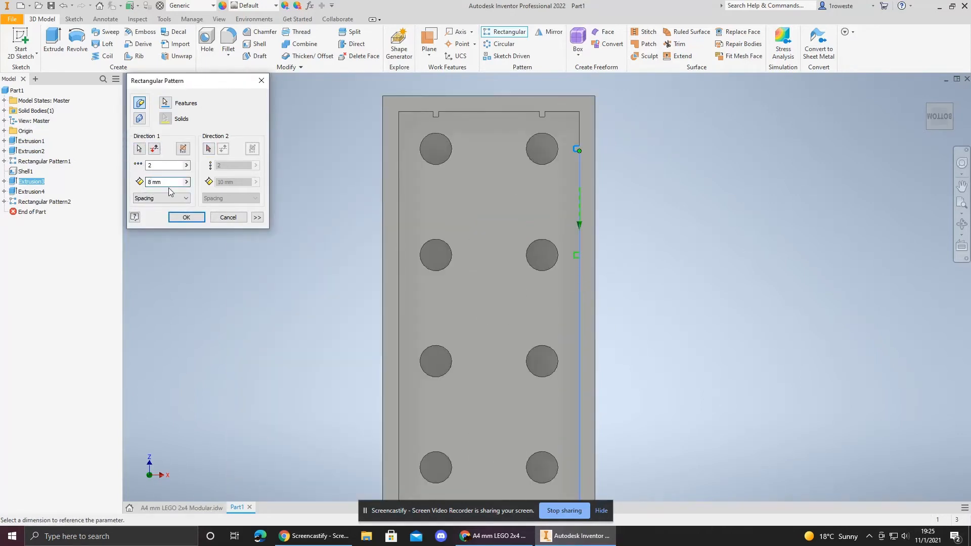
double_click(150, 165)
type("4")
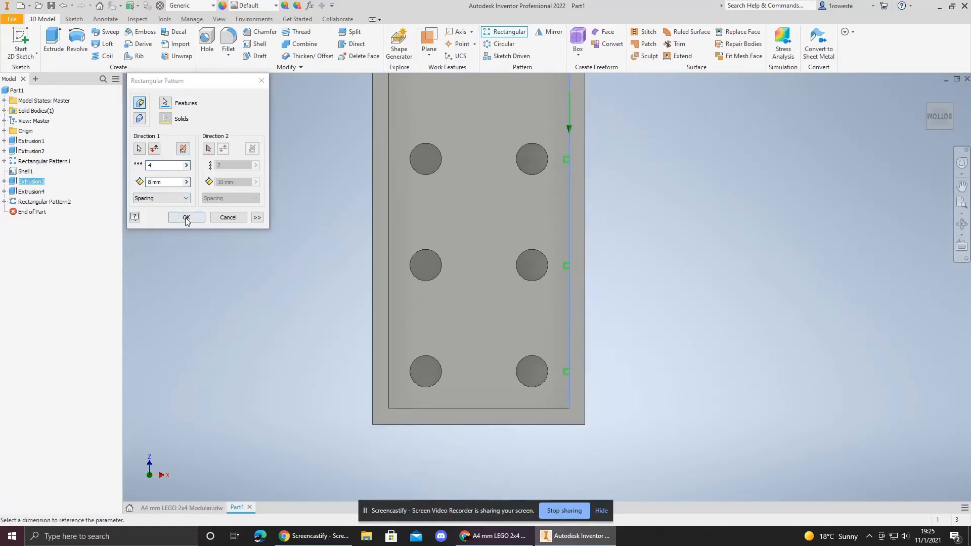
left_click(186, 217)
Step: Select the features in the model tree one by one to review what each one highlights on the underside
middle_click_drag(461, 306, 451, 382)
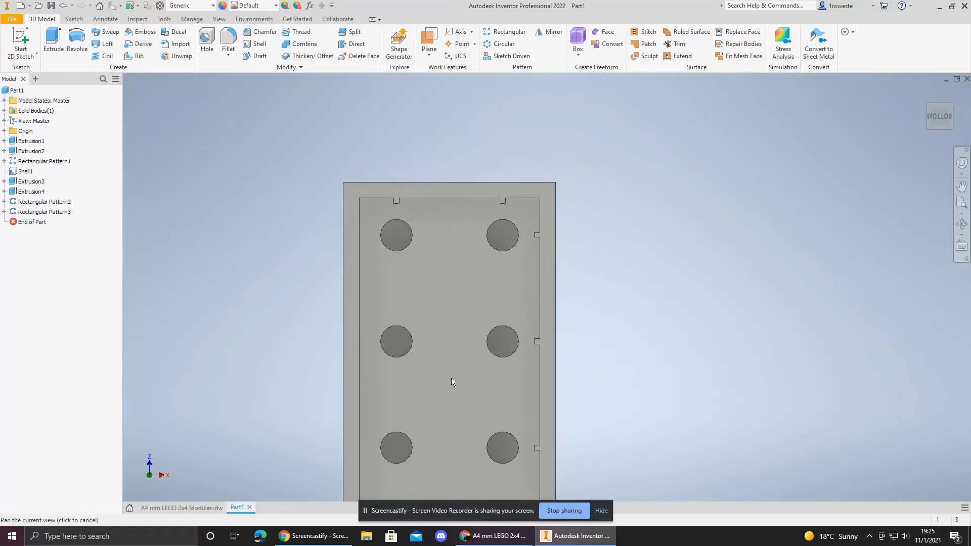
scroll(528, 239, "up", 3)
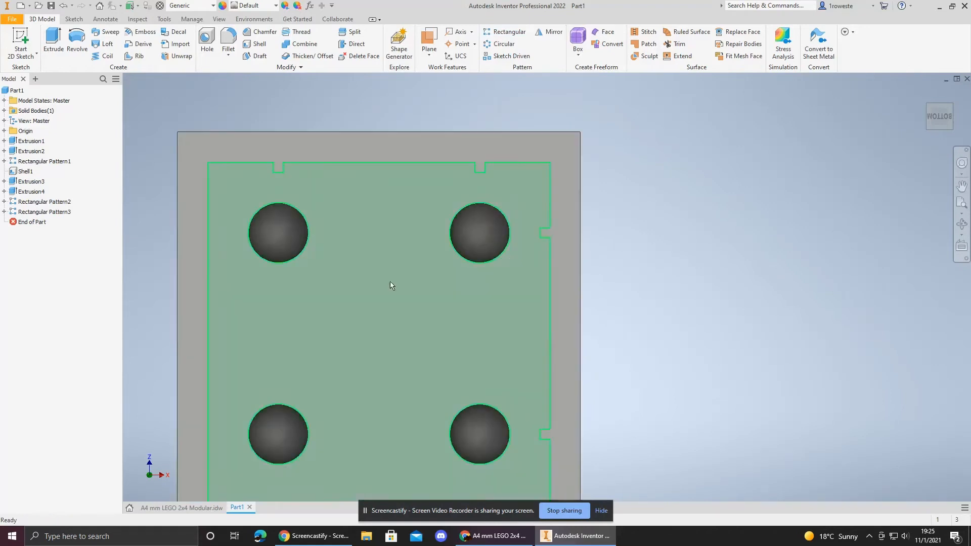
right_click(34, 165)
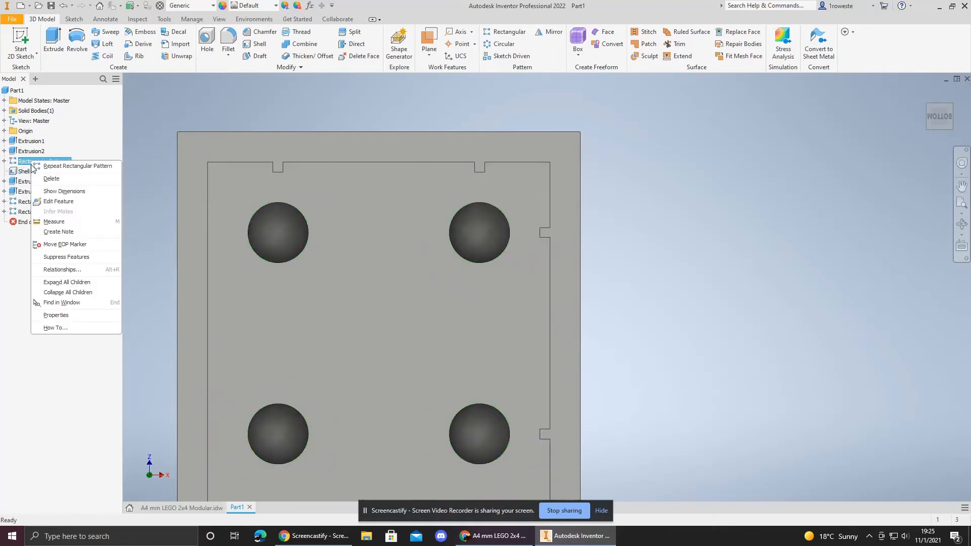
left_click(8, 266)
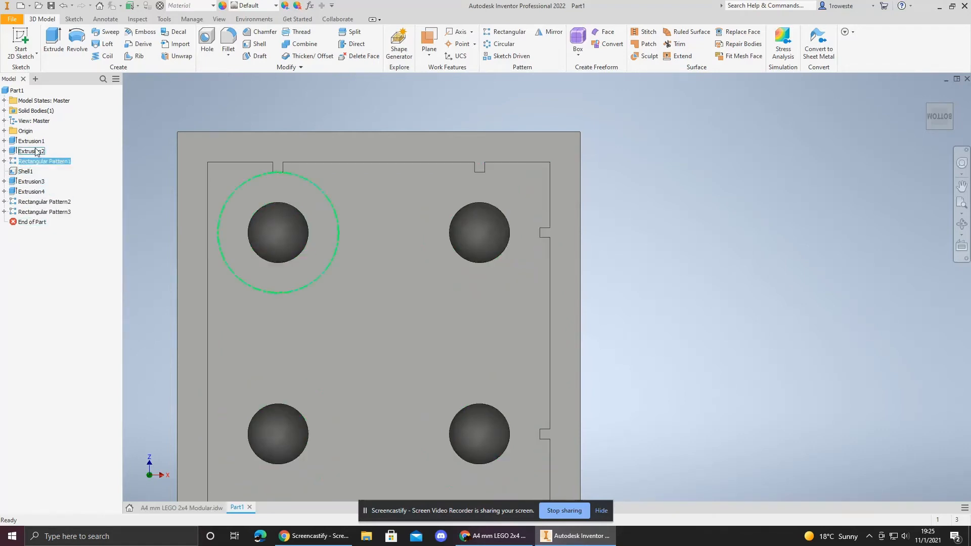
left_click(36, 152)
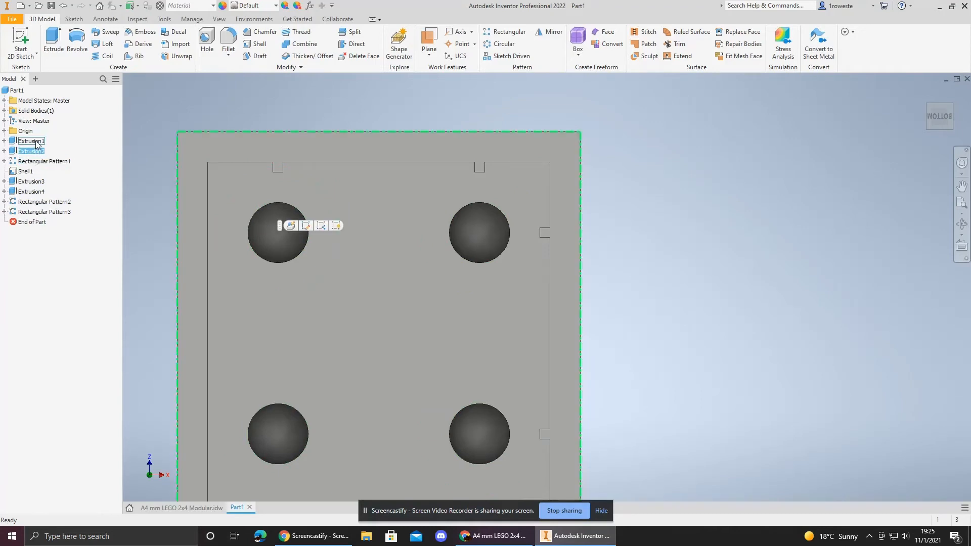
left_click(36, 144)
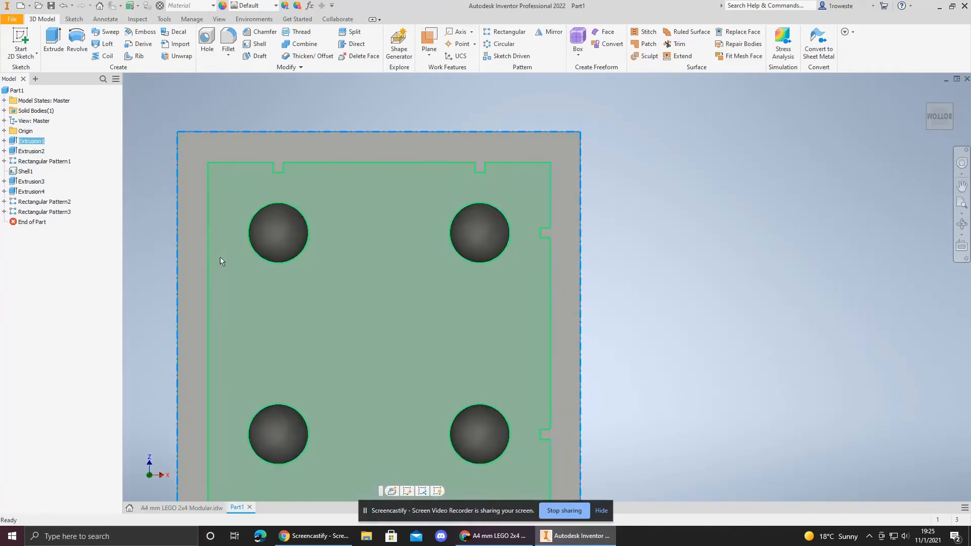
scroll(220, 262, "down", 3)
middle_click_drag(282, 302, 390, 193)
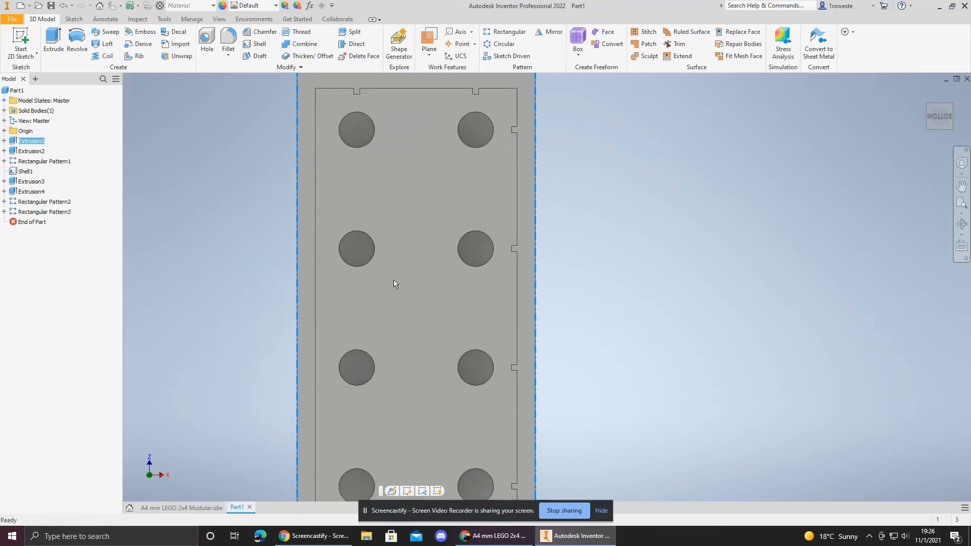
scroll(403, 272, "down", 3)
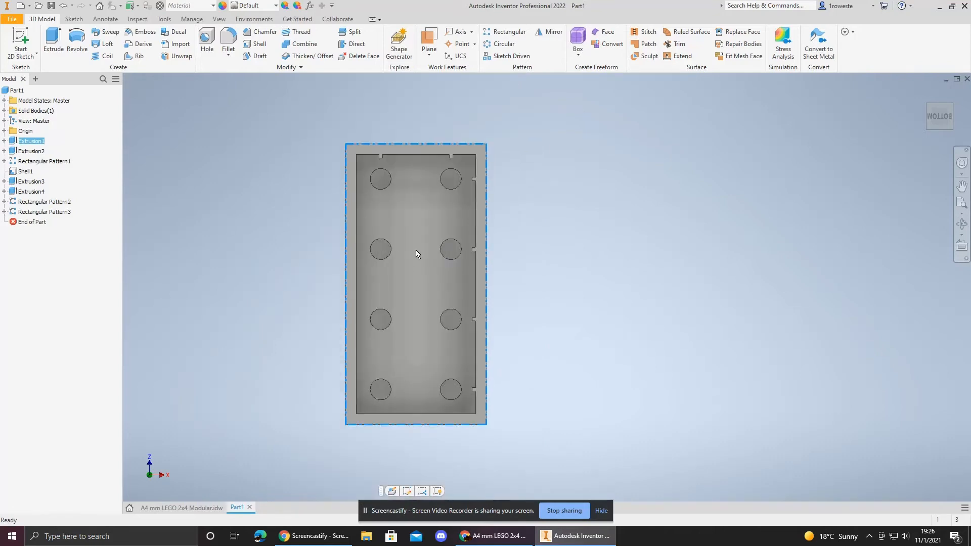
left_click(32, 182)
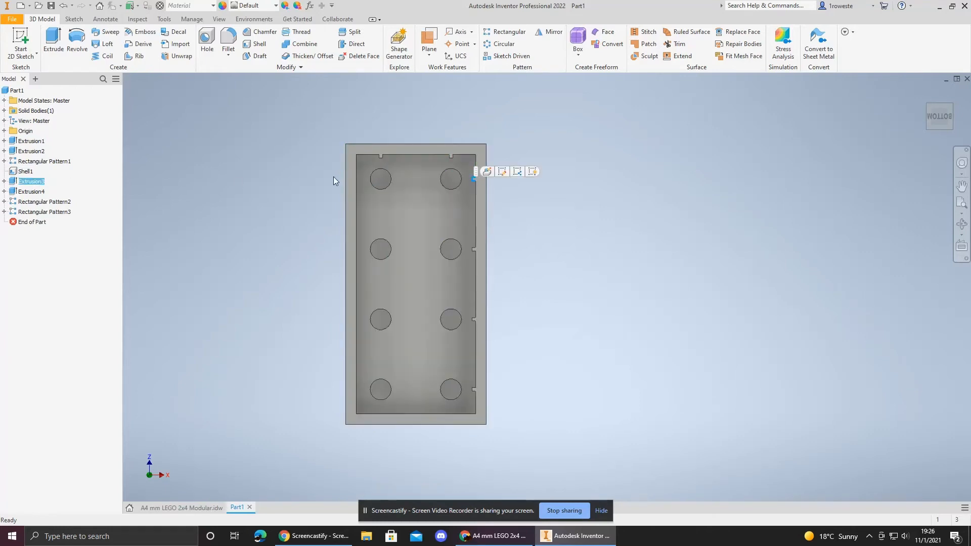
left_click(31, 192)
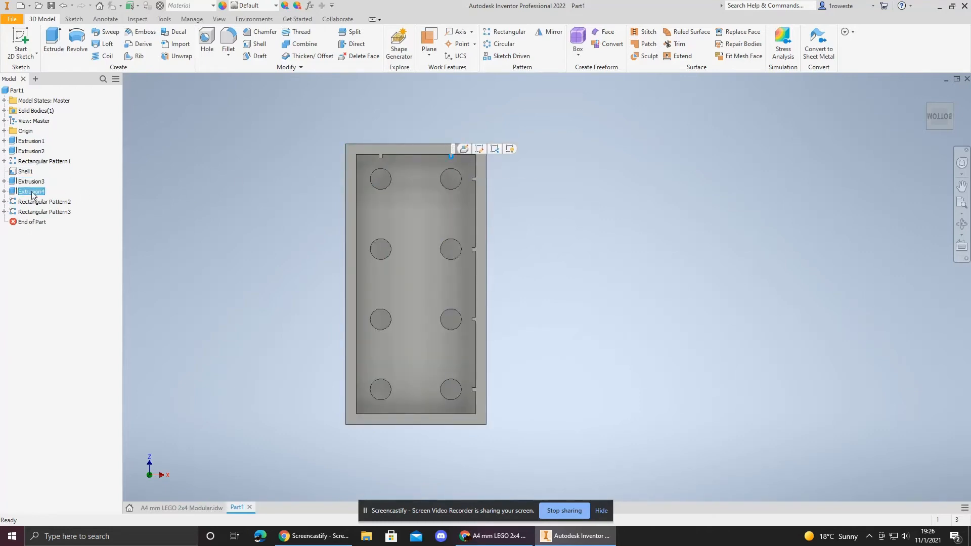
left_click(32, 212)
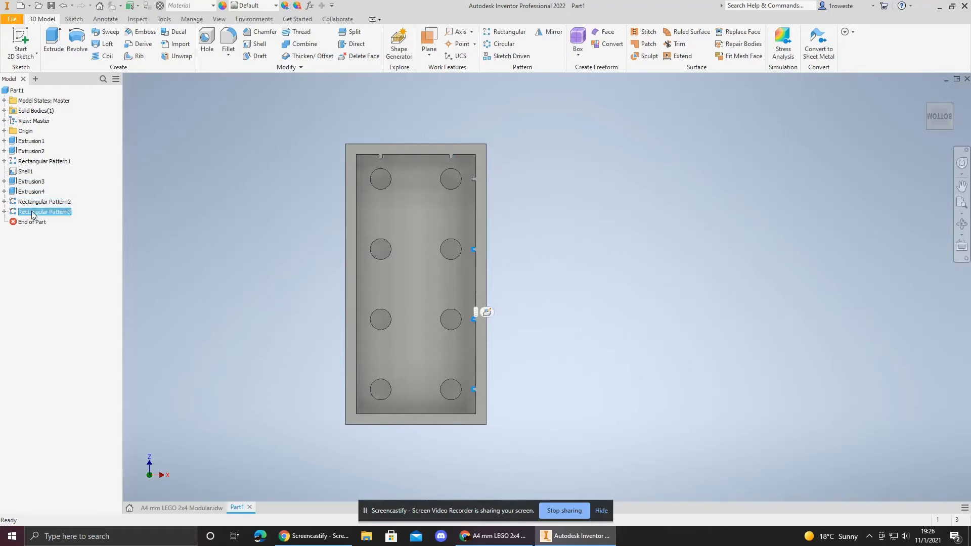
left_click(256, 244)
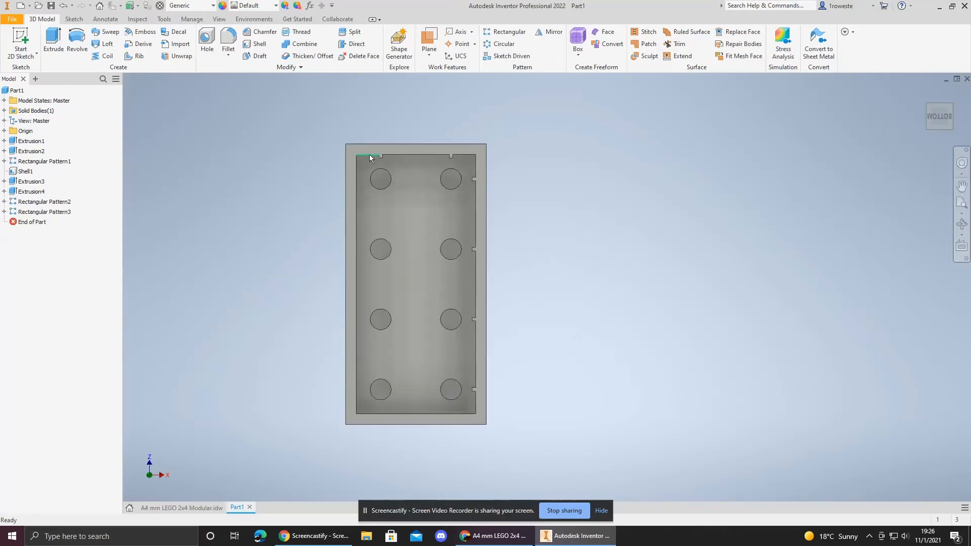
Step: From the home view, create a work plane offset -8 mm from the brick's long side face
left_click(925, 93)
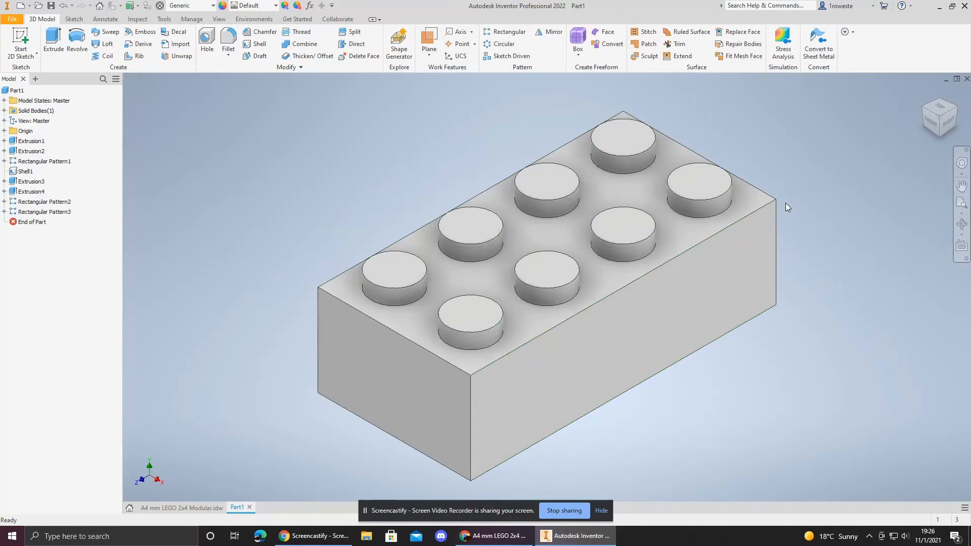
left_click(427, 40)
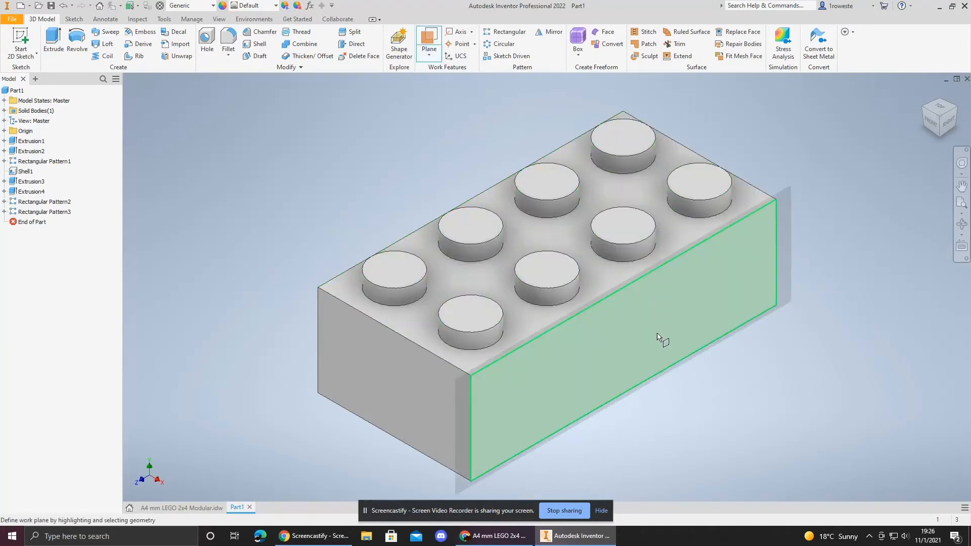
left_click(658, 333)
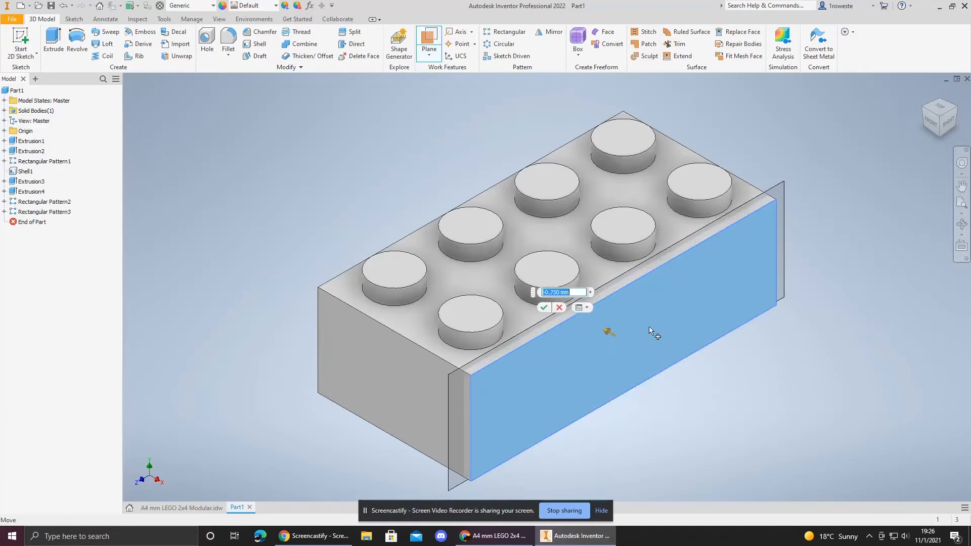
left_click_drag(656, 332, 614, 314)
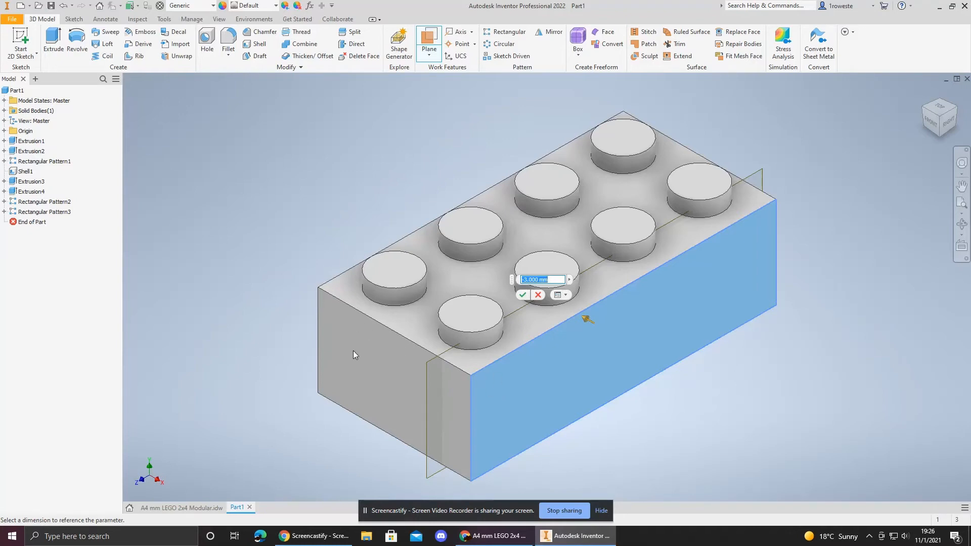
type("-8")
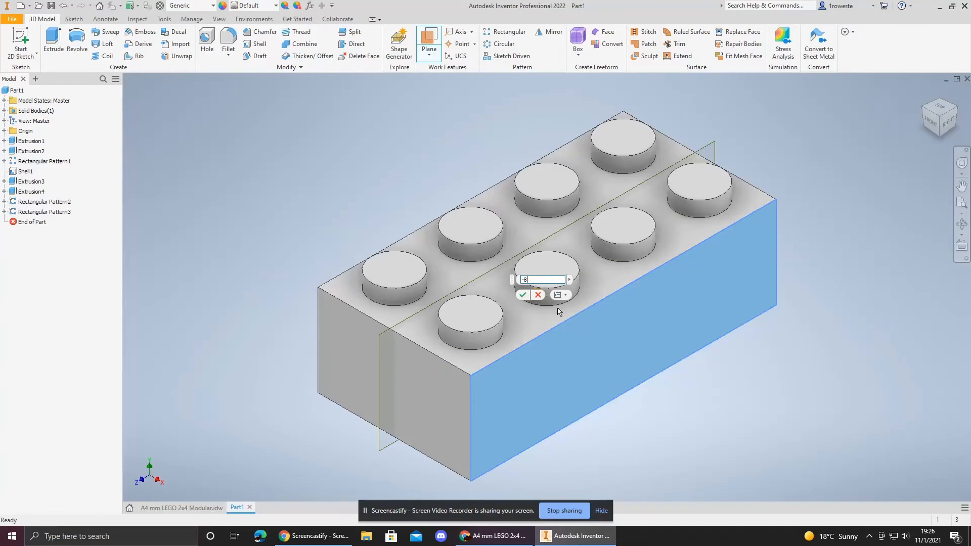
left_click(523, 294)
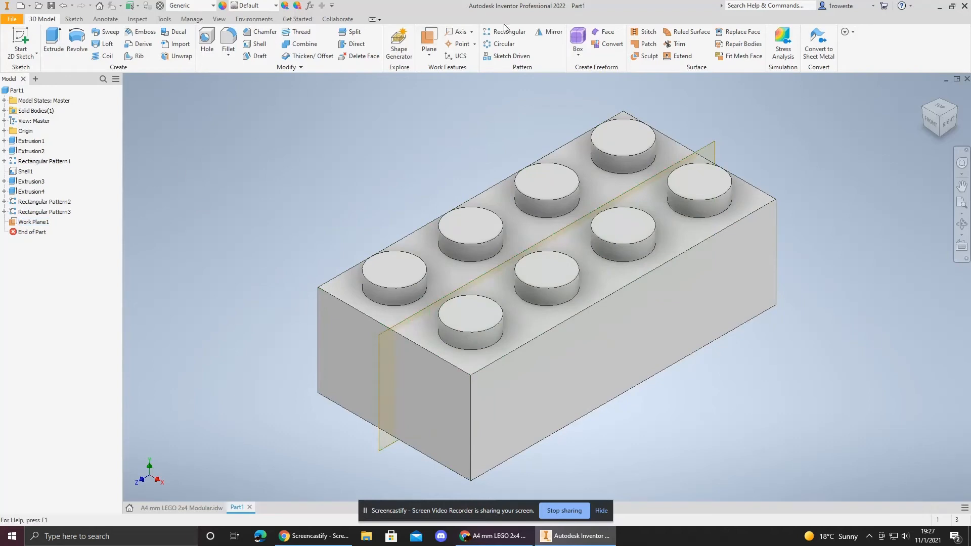
Step: Create a second work plane offset -16 mm from the brick's short end face
left_click(429, 39)
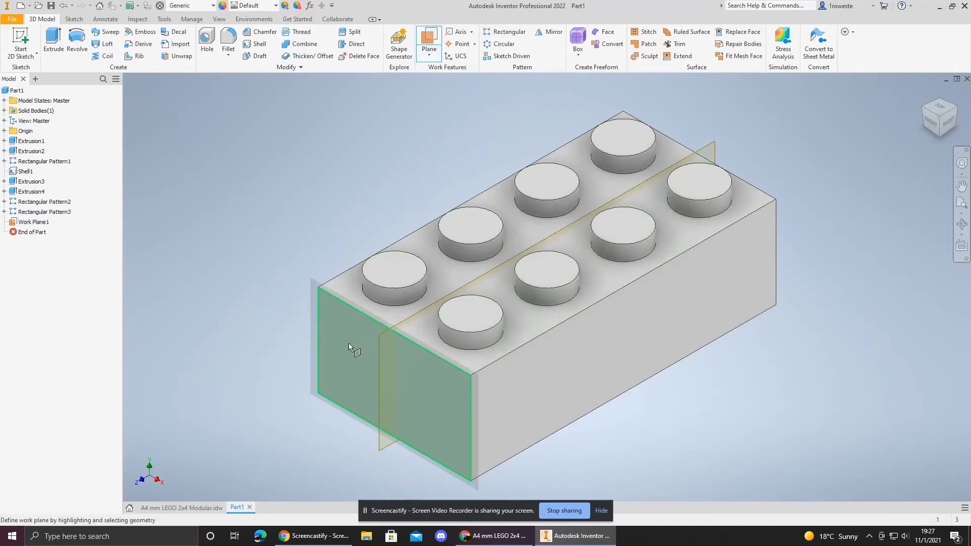
left_click_drag(348, 343, 511, 263)
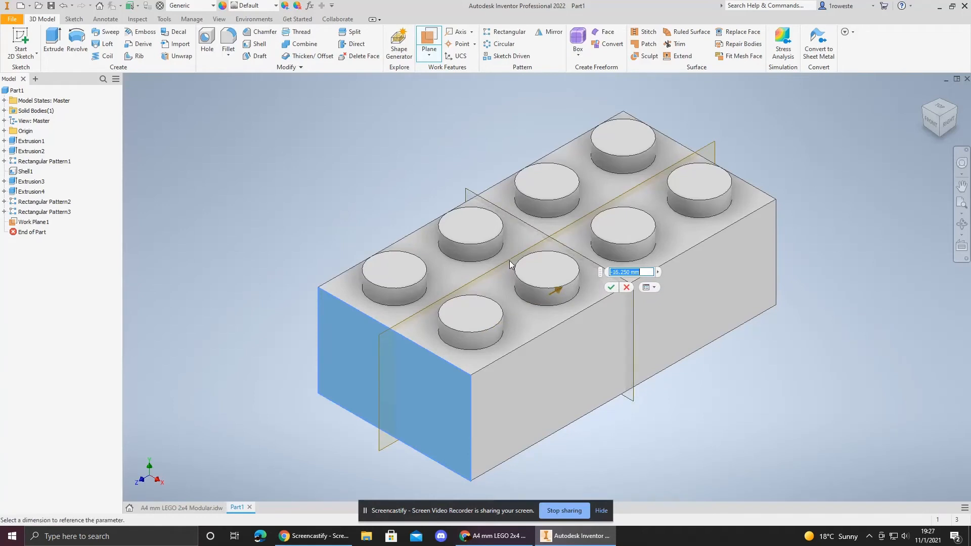
type("-16")
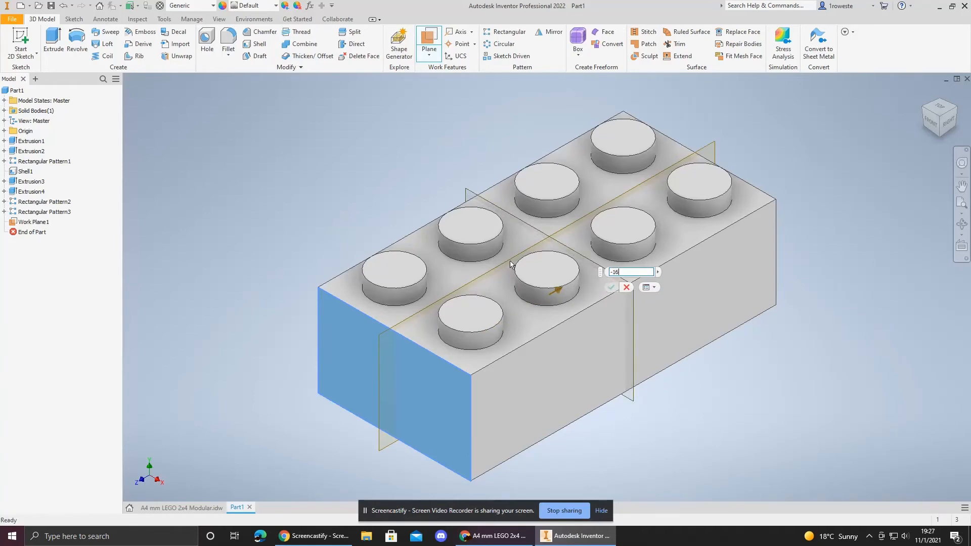
left_click(611, 287)
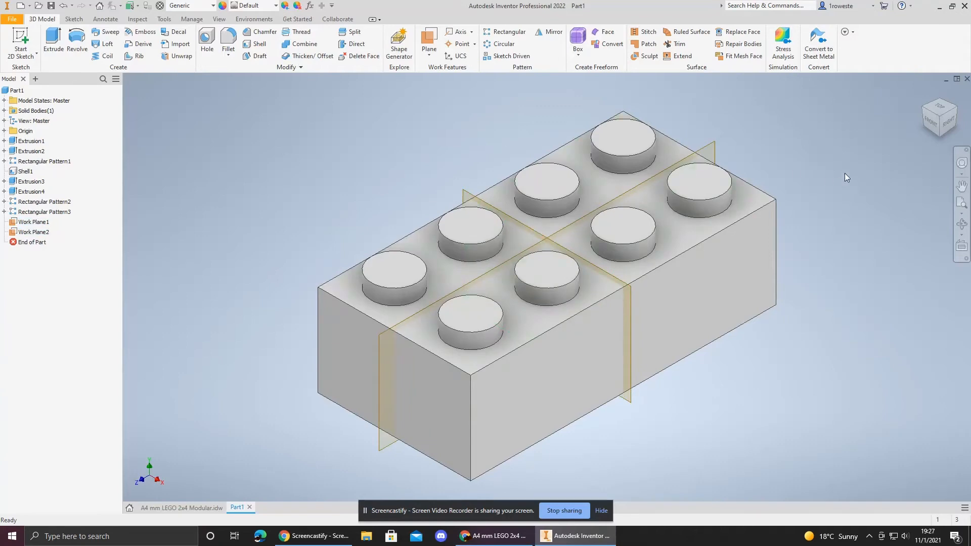
Step: From the bottom view, mirror the side notch and its rectangular pattern across the first work plane
left_click(939, 135)
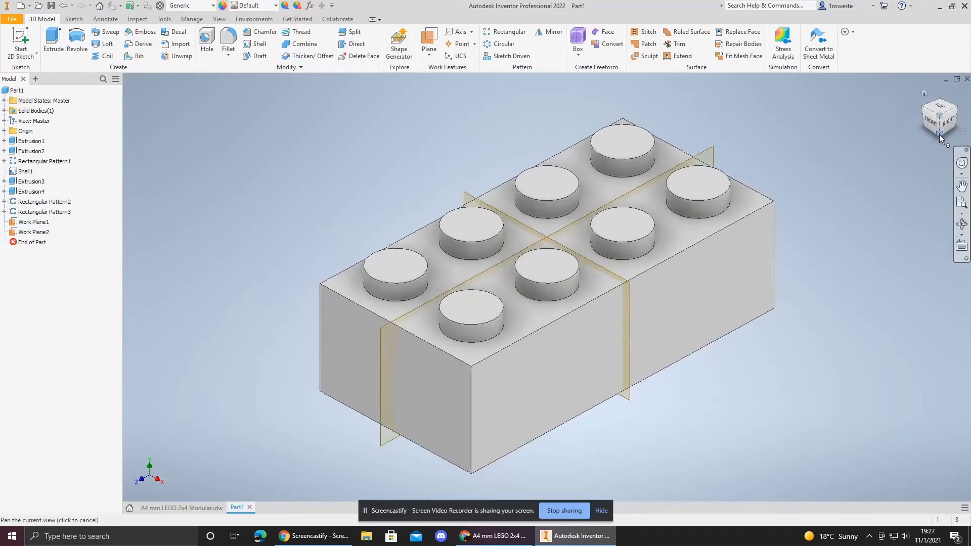
left_click(939, 126)
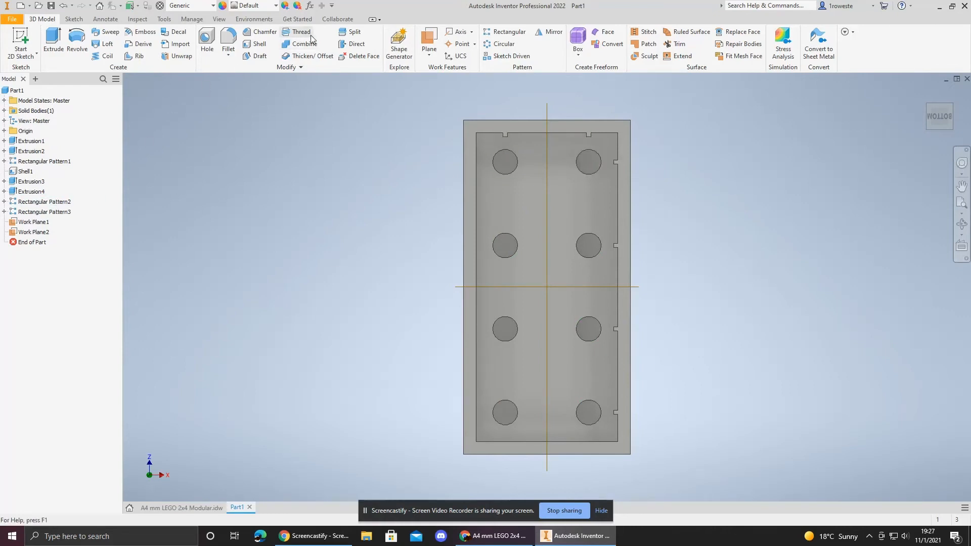
left_click(543, 34)
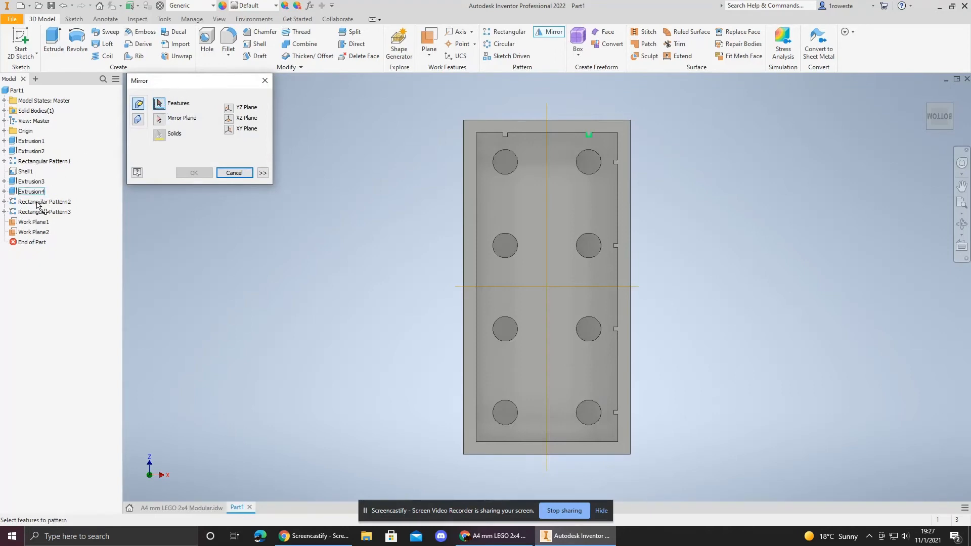
left_click(31, 181)
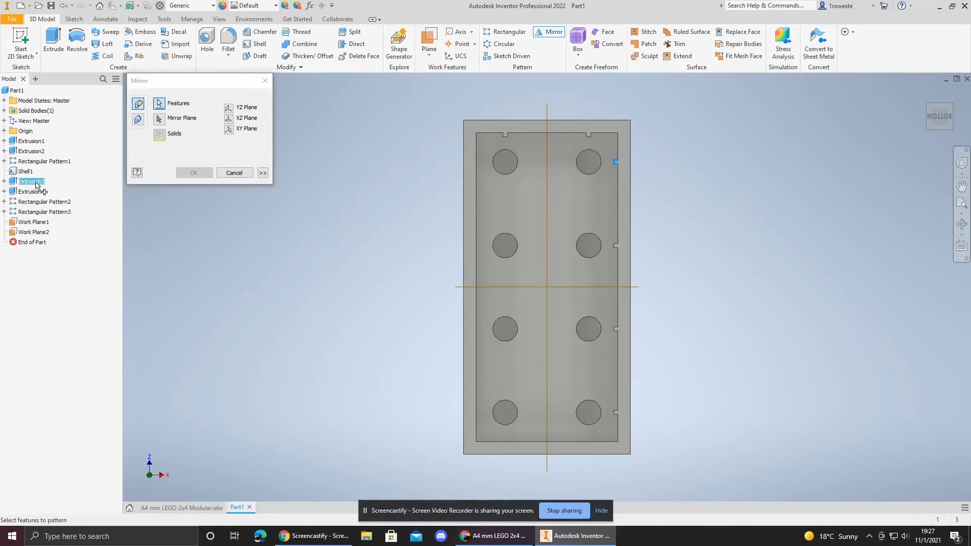
left_click(36, 213)
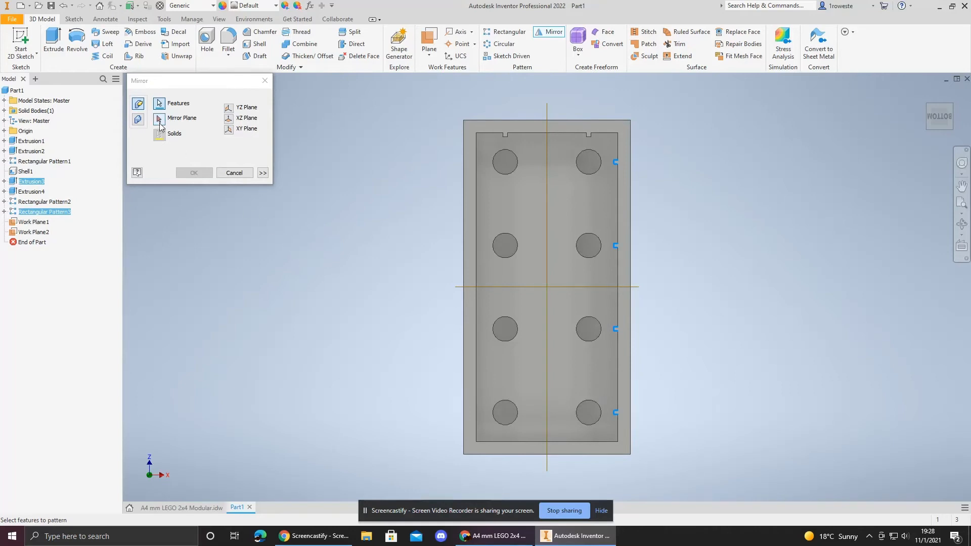
left_click(159, 122)
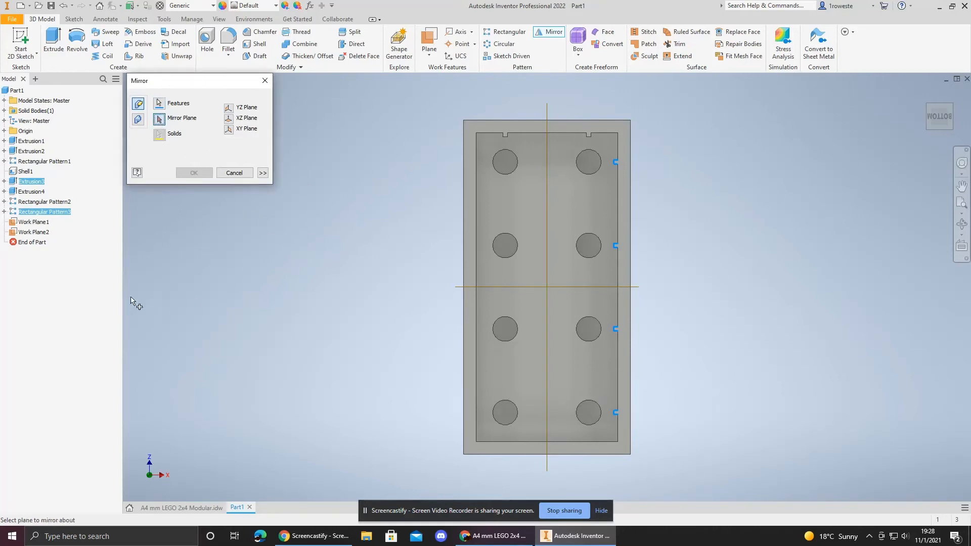
left_click(41, 224)
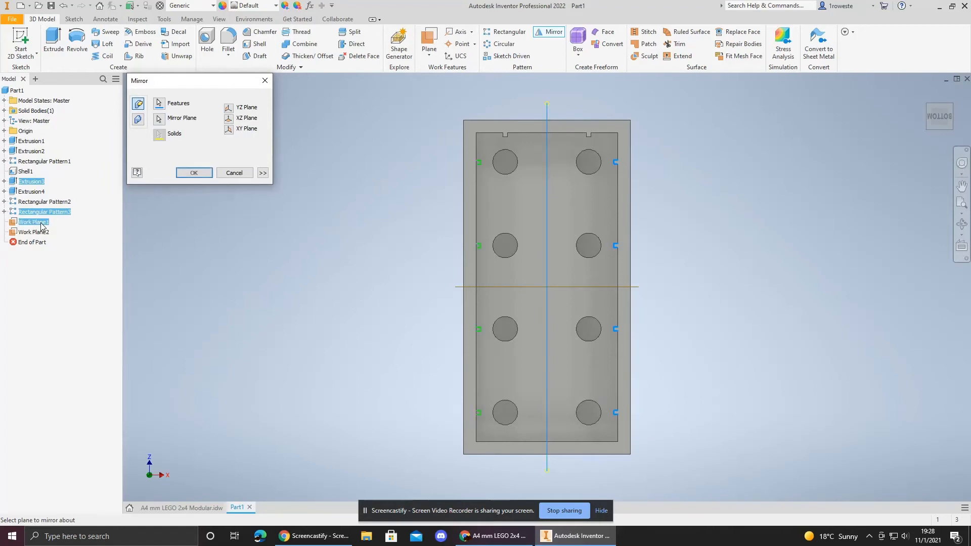
left_click(194, 173)
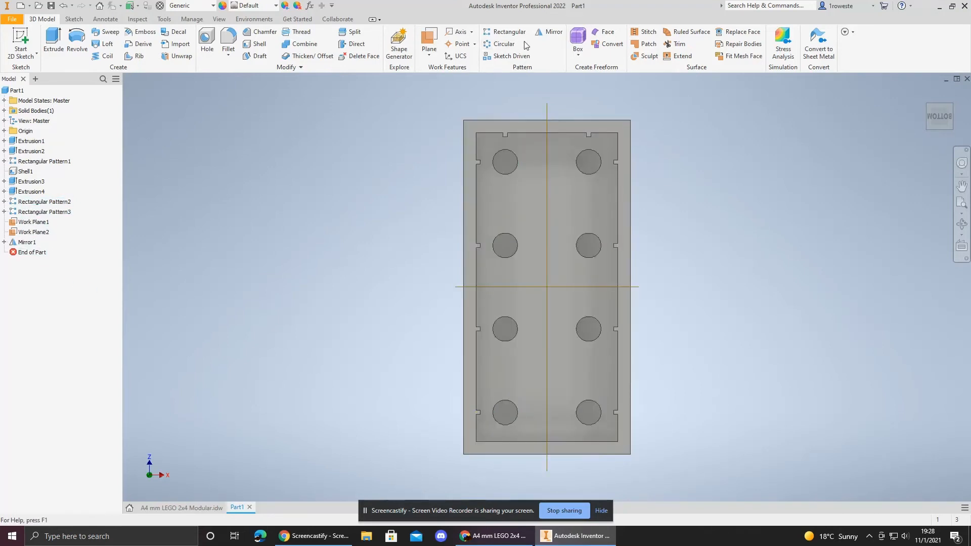
Step: Mirror the side notch feature and its rectangular pattern across the second work plane
left_click(549, 32)
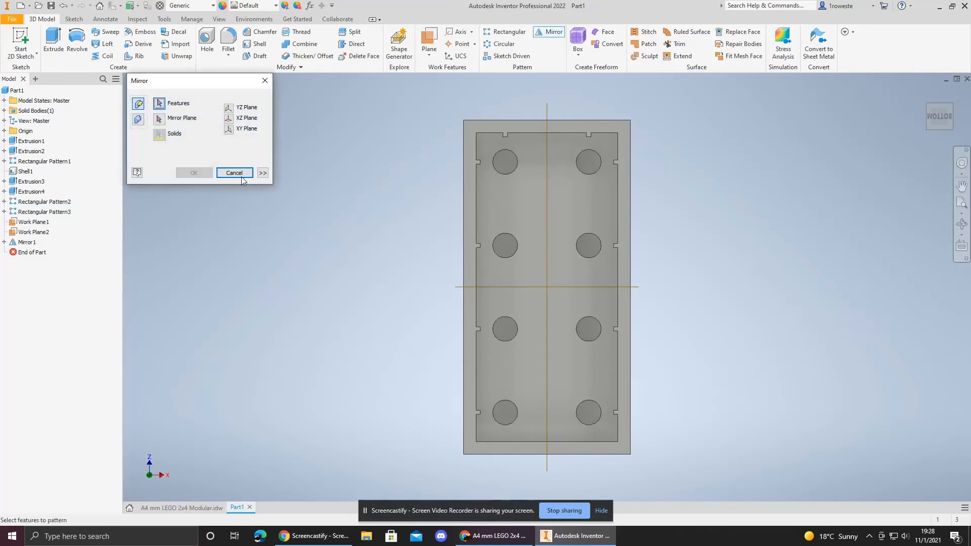
left_click(33, 194)
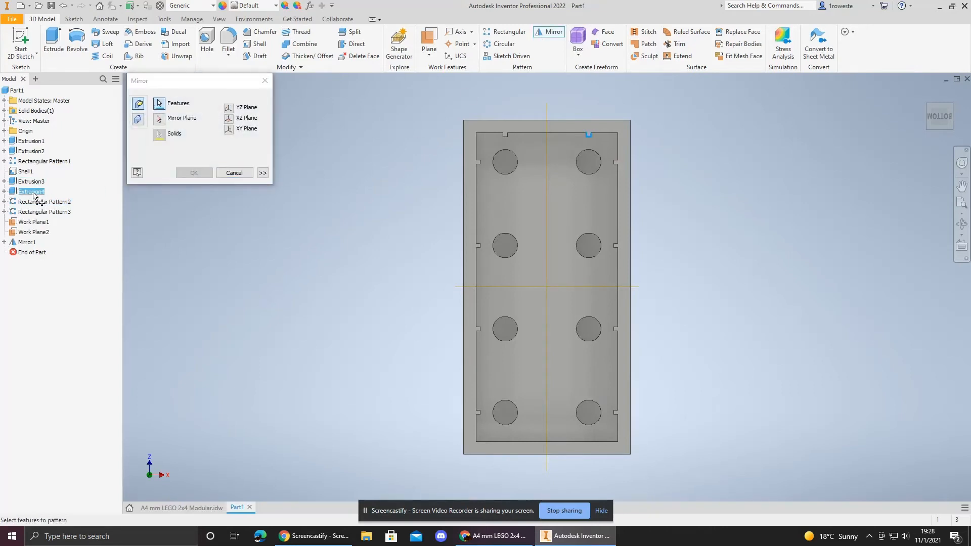
left_click(52, 203)
left_click(161, 121)
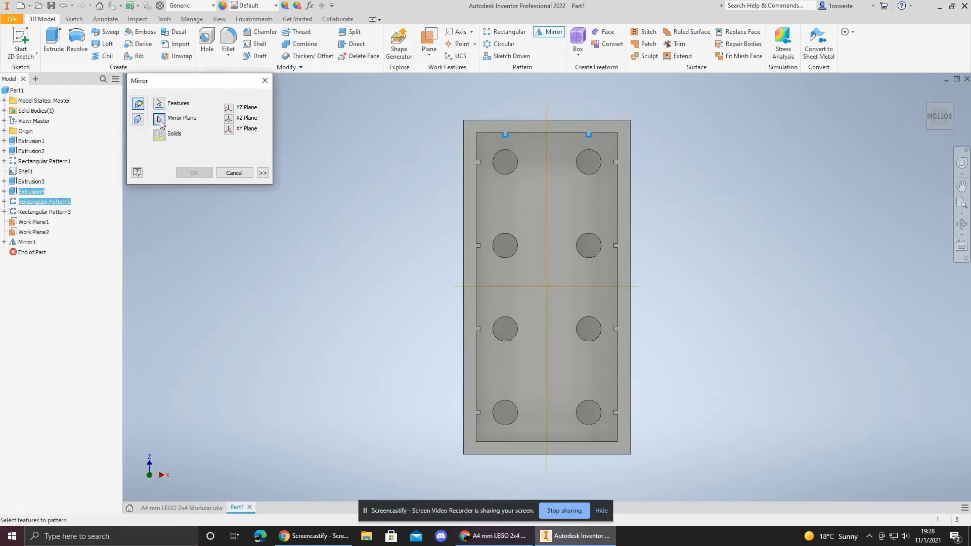
left_click(38, 232)
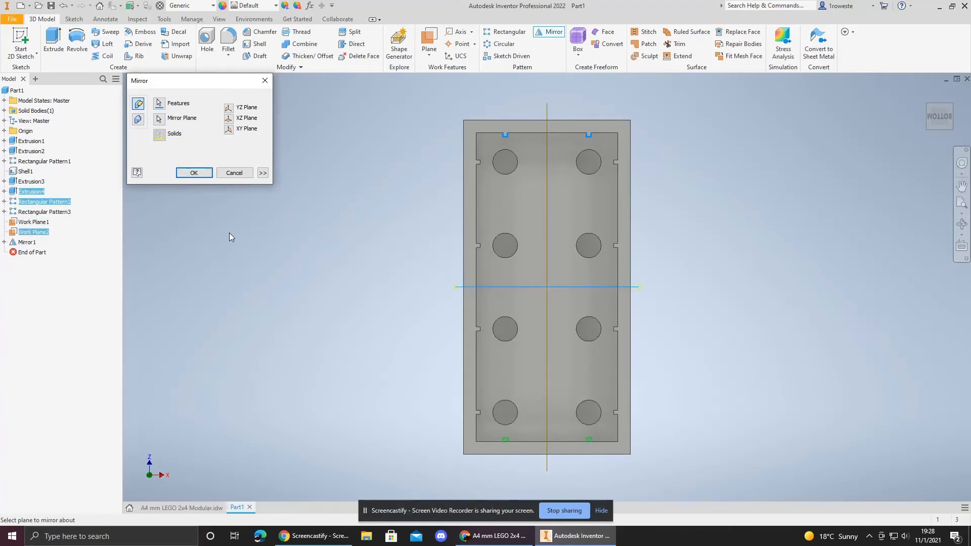
left_click(194, 172)
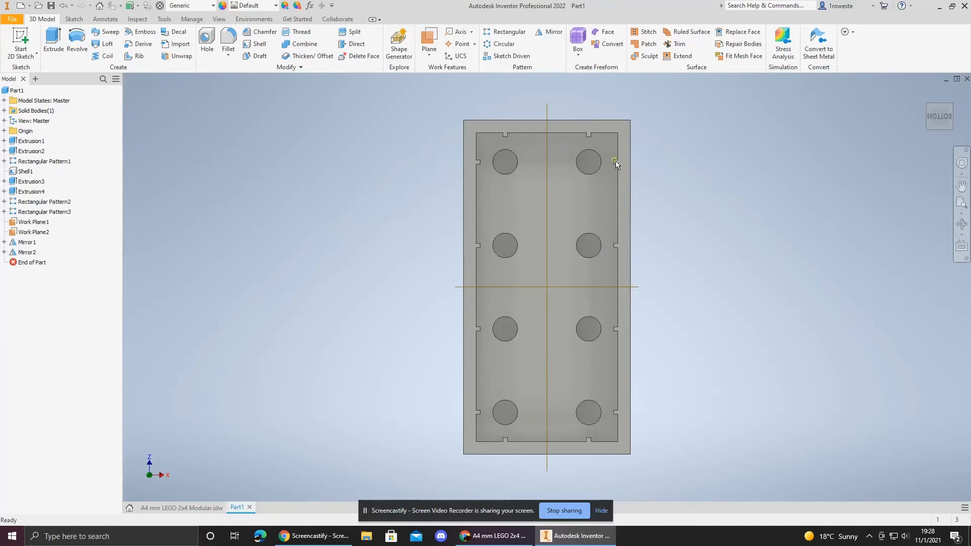
Step: Examine the reference drawing's top, side and underside views of the brick
left_click(182, 507)
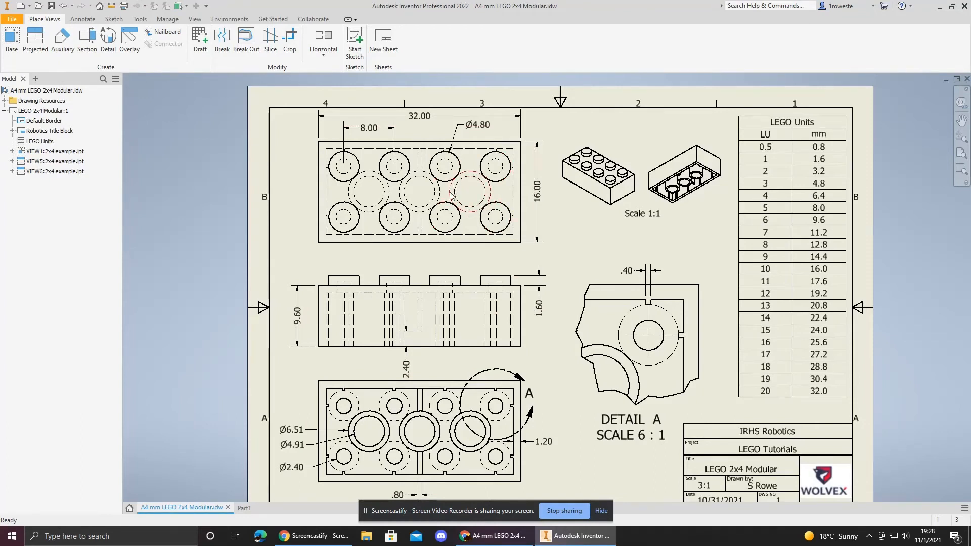
scroll(453, 197, "down", 8)
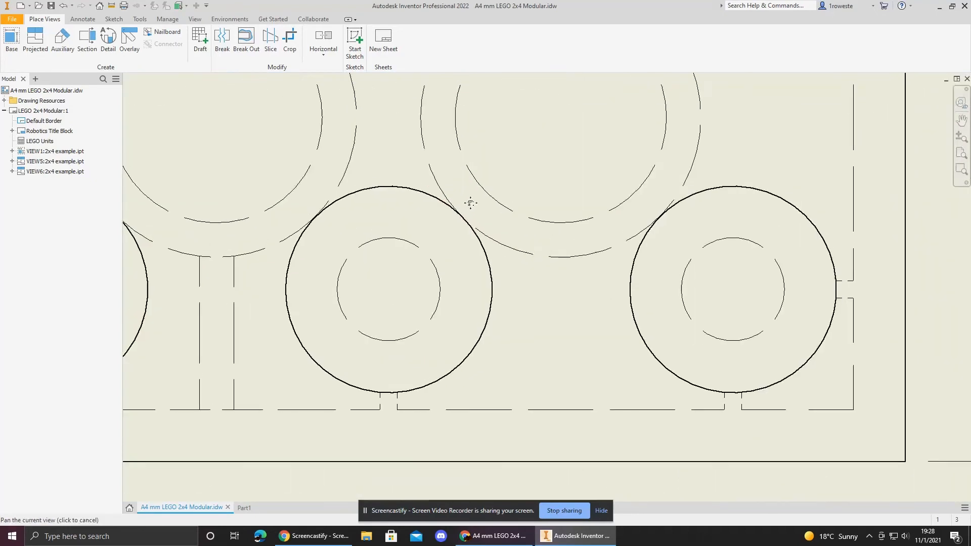
middle_click_drag(470, 203, 421, 325)
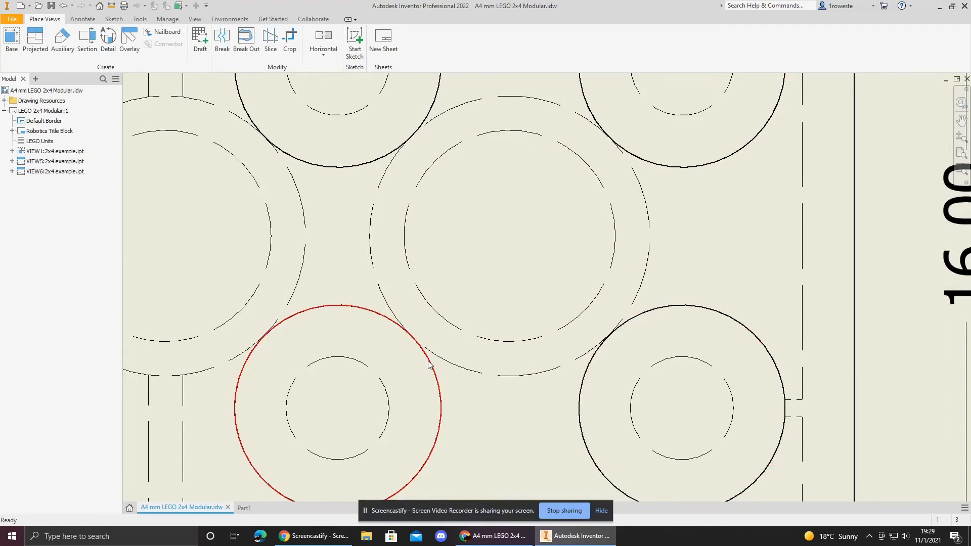
scroll(429, 361, "down", 8)
middle_click_drag(456, 379, 486, 177)
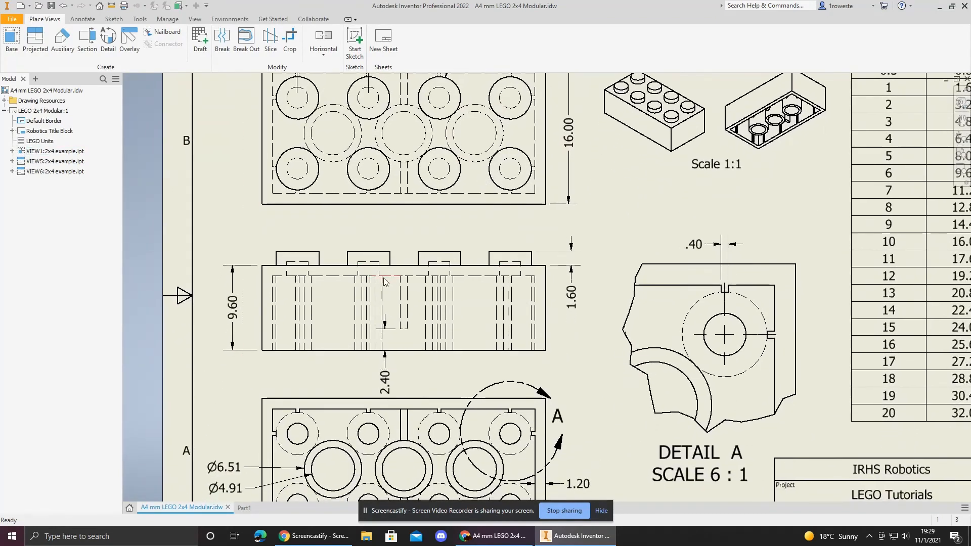
left_click(388, 305)
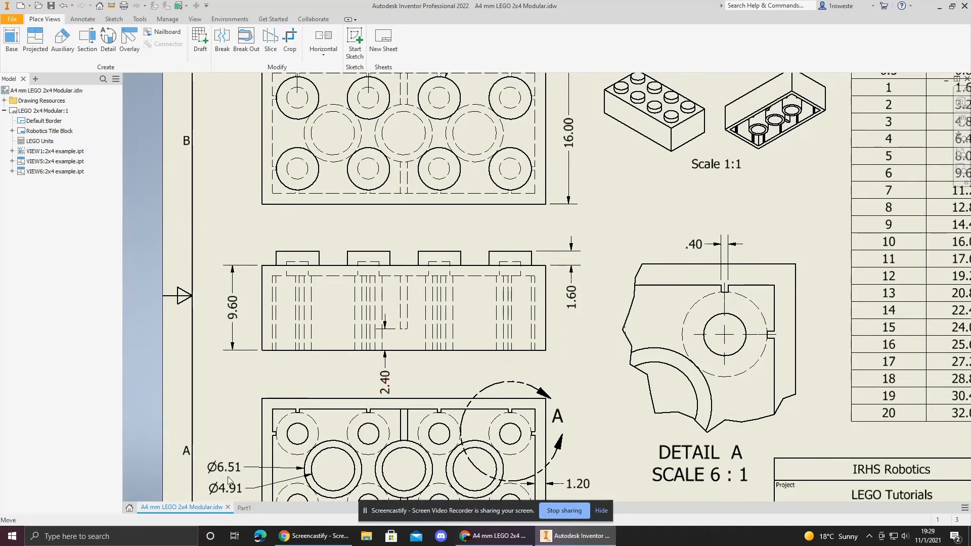
left_click(244, 507)
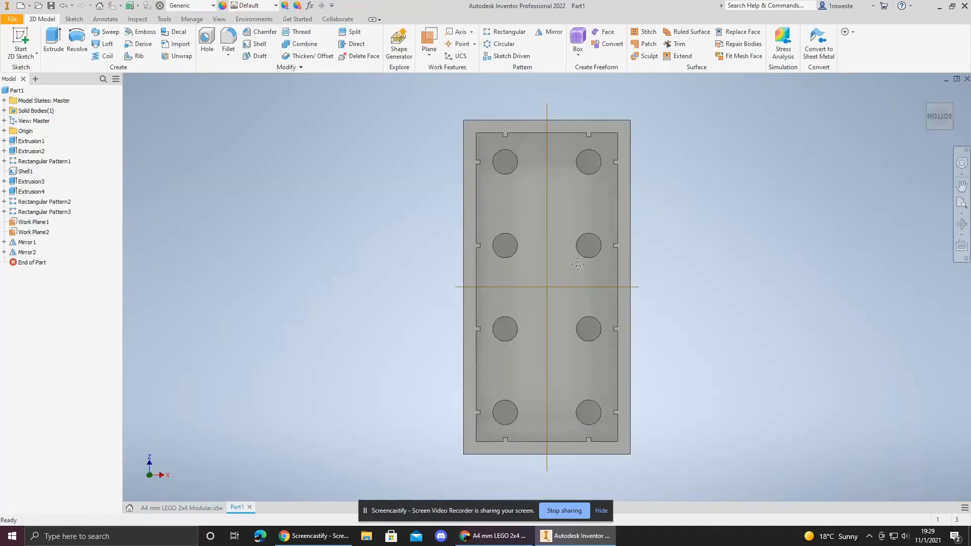
Step: Start a sketch on the brick's inner underside face and project four stud circles around its middle
middle_click_drag(577, 264, 506, 286)
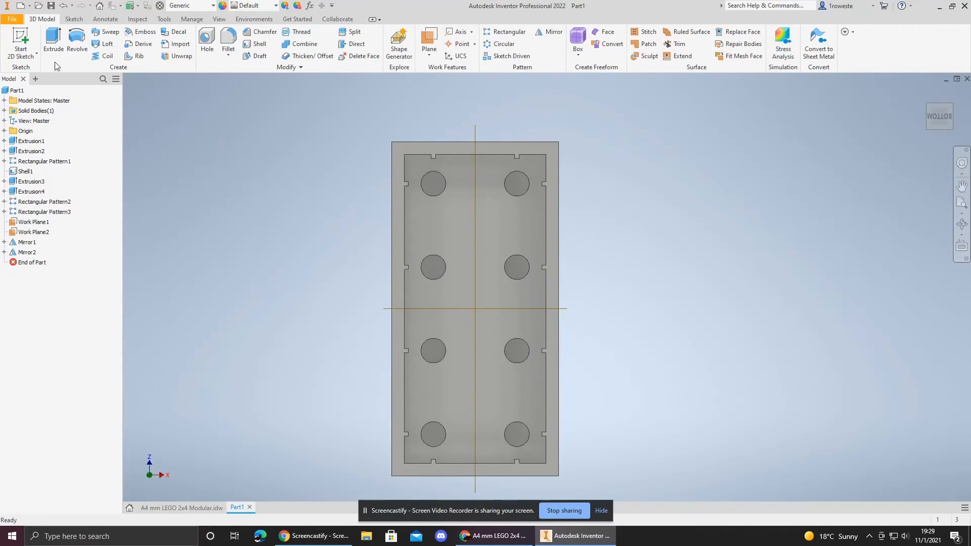
left_click(21, 45)
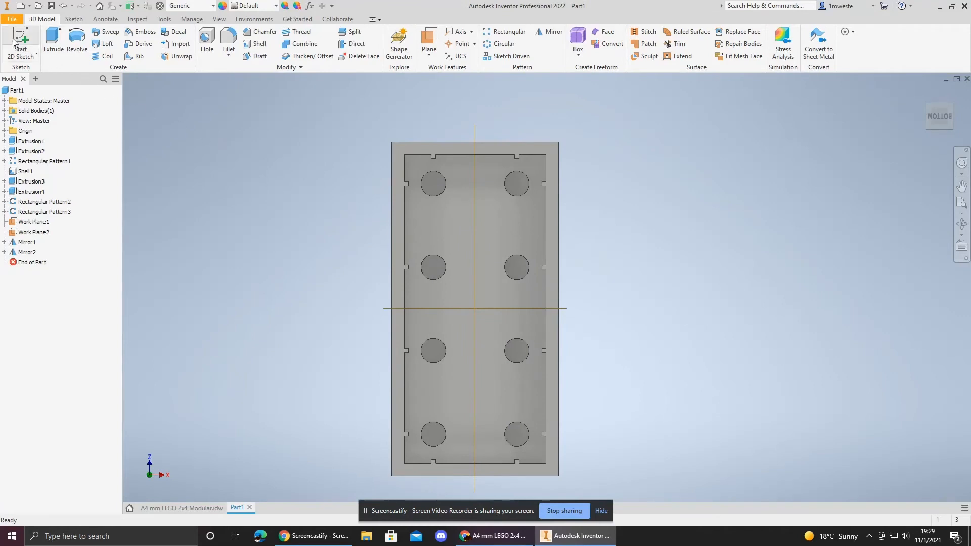
left_click(460, 229)
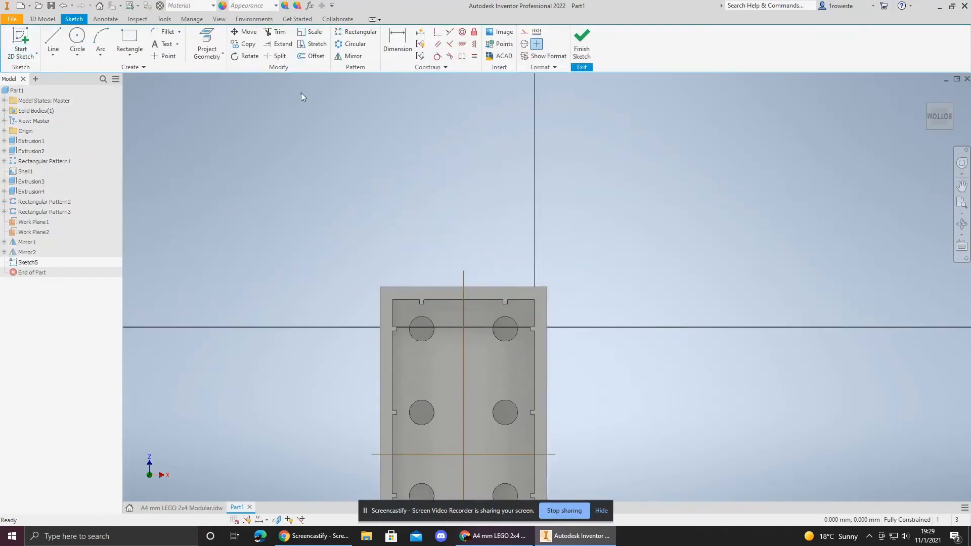
left_click(206, 42)
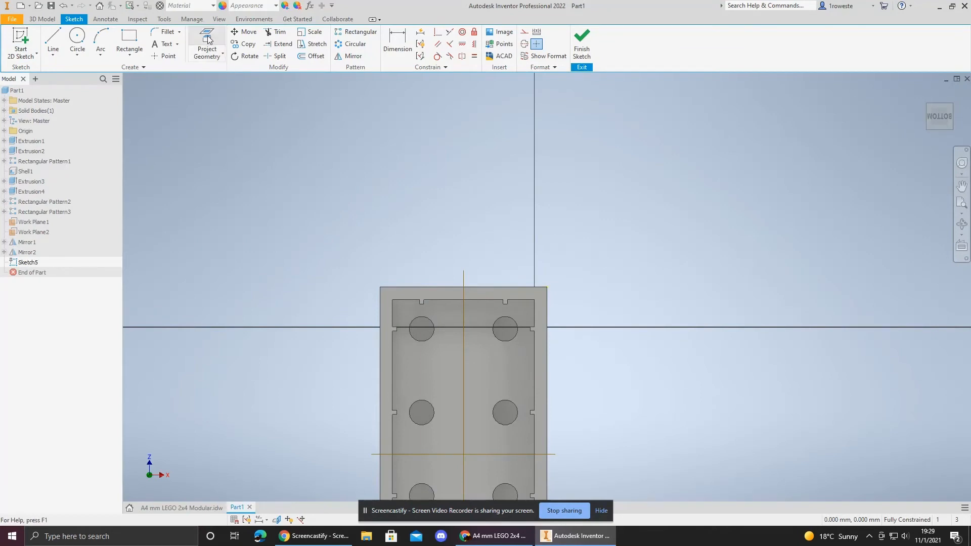
left_click(442, 341)
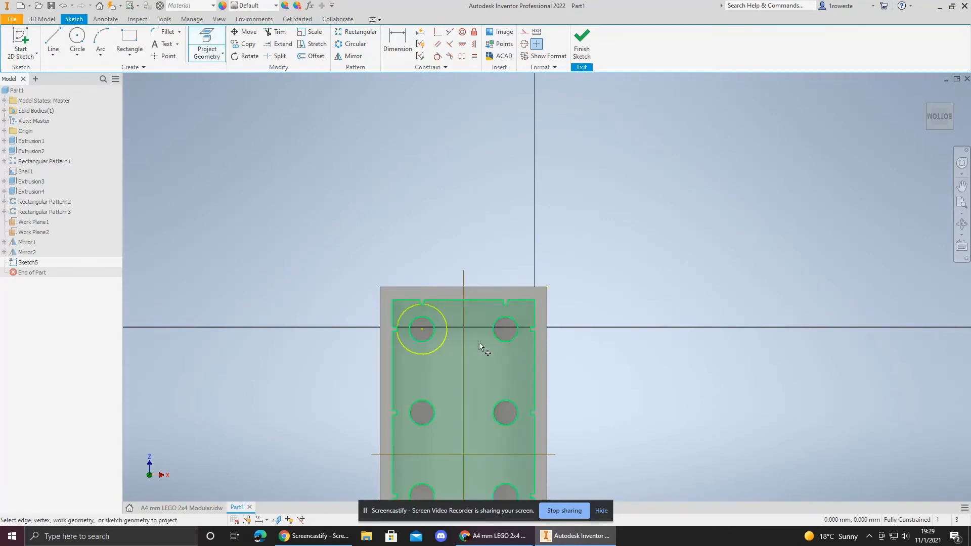
left_click(488, 347)
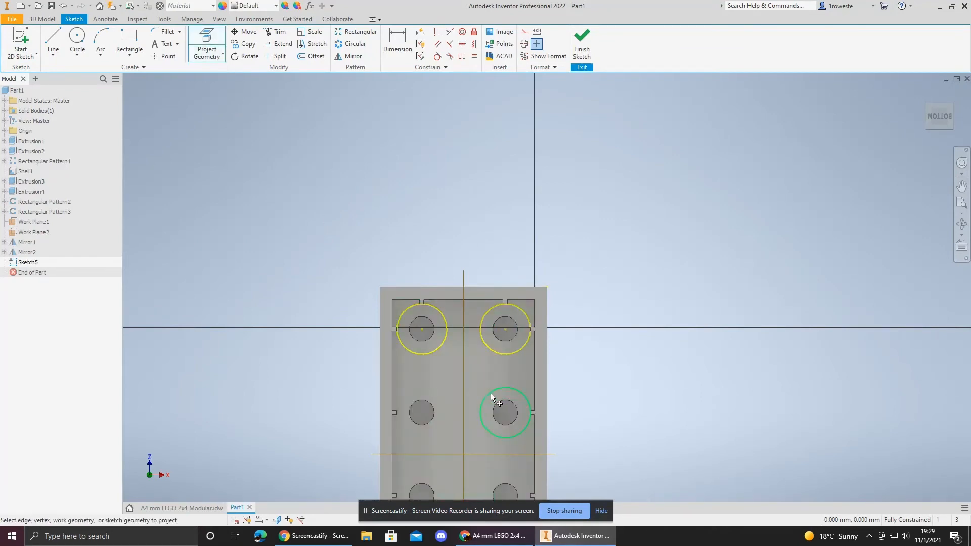
left_click(487, 393)
left_click(444, 399)
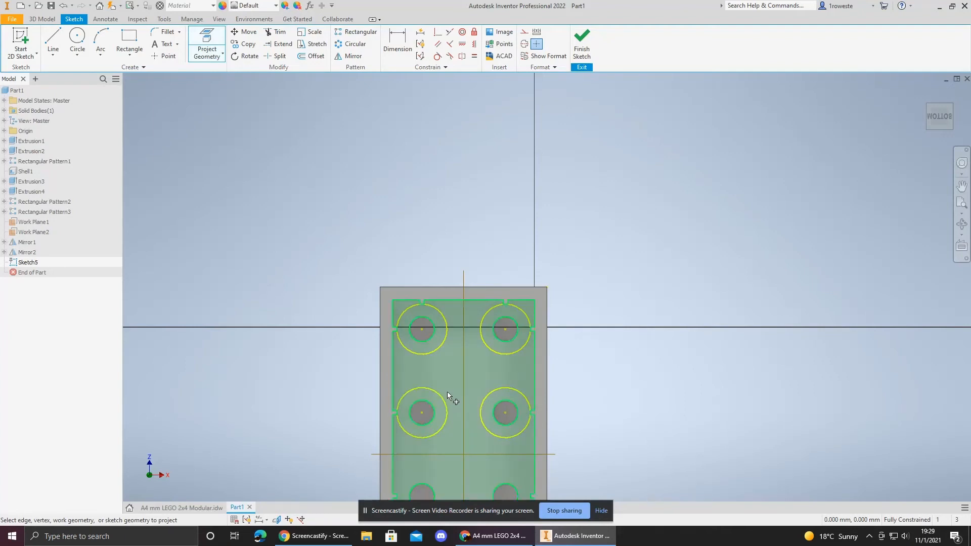
middle_click_drag(447, 391, 440, 338)
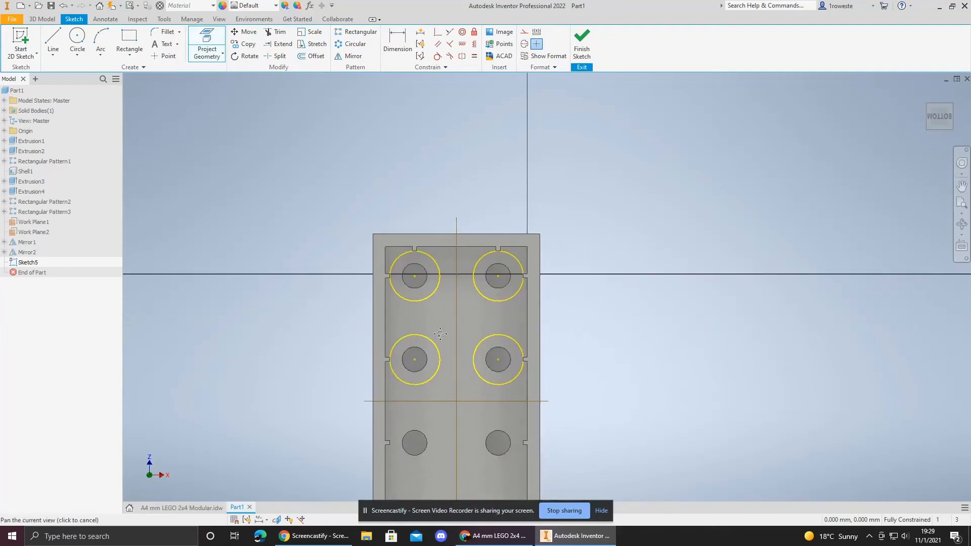
Step: Draw a circle about 5 mm across centred between the four projected stud circles
left_click(78, 40)
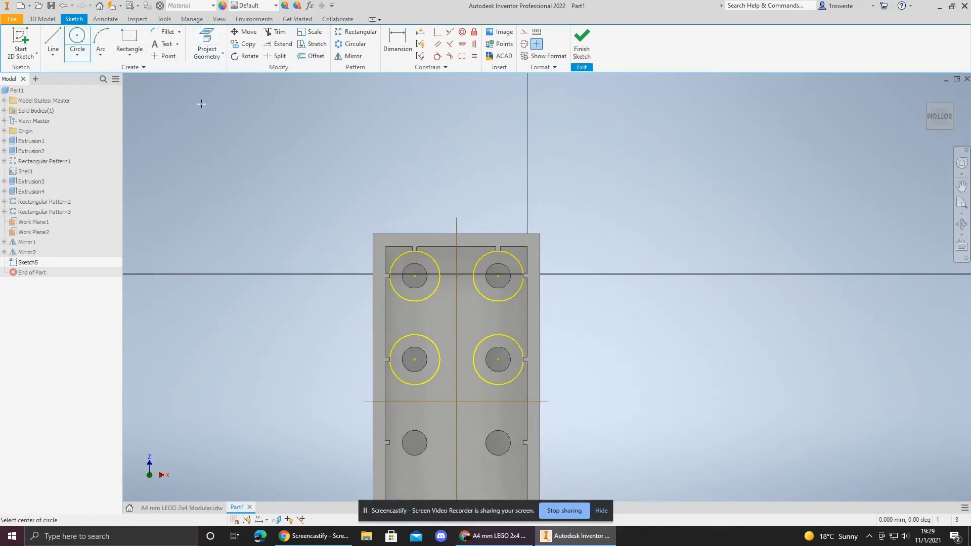
left_click(452, 322)
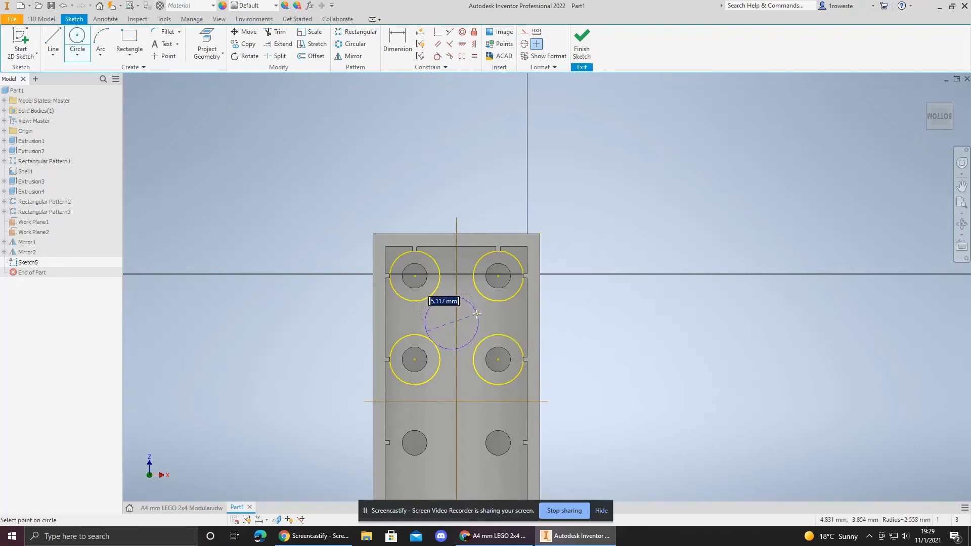
left_click(476, 314)
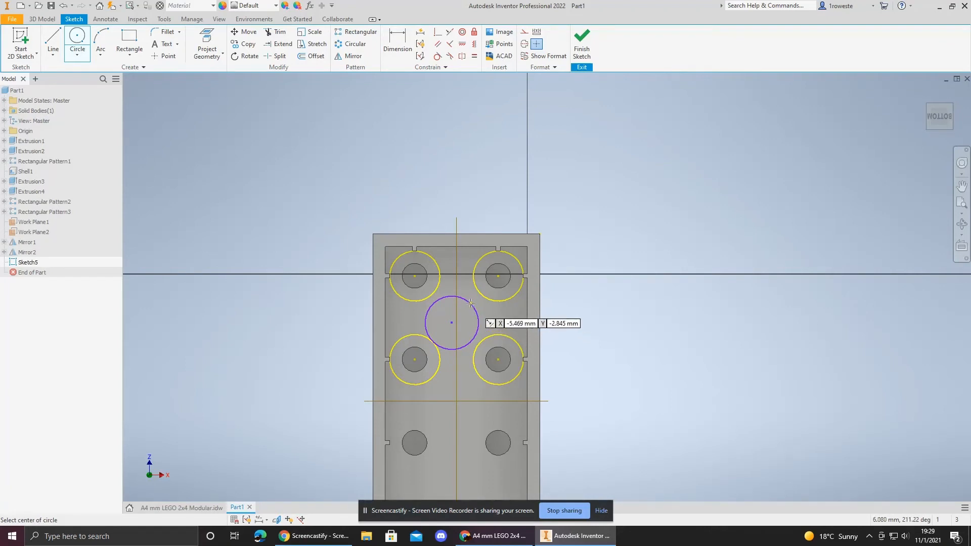
key("Escape")
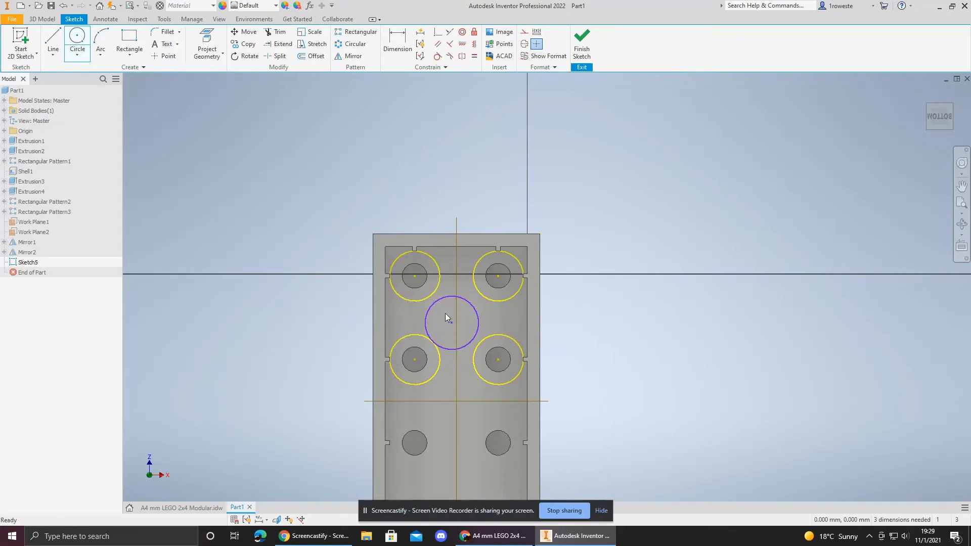
scroll(448, 315, "up", 5)
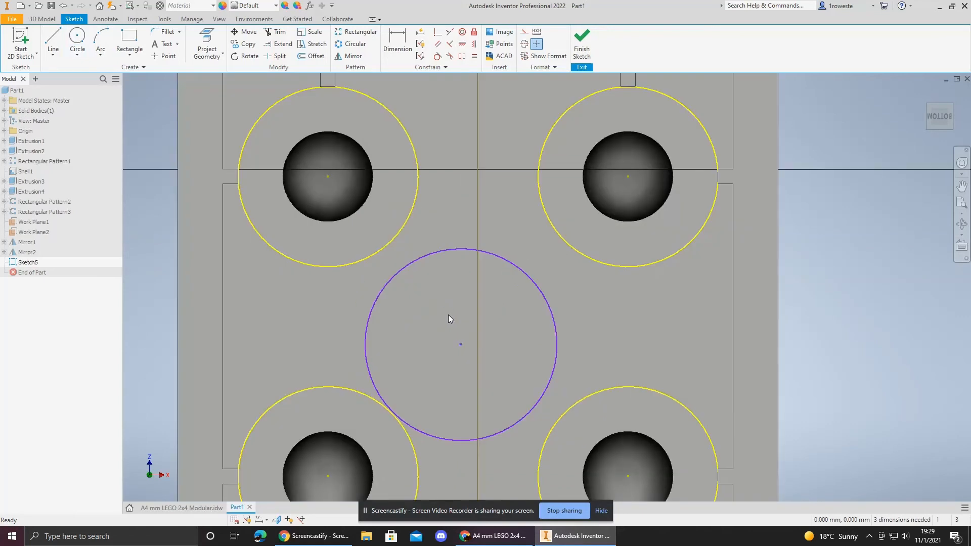
Step: Constrain the central circle tangent to each of the four projected stud circles
left_click(437, 56)
left_click(526, 272)
left_click(567, 241)
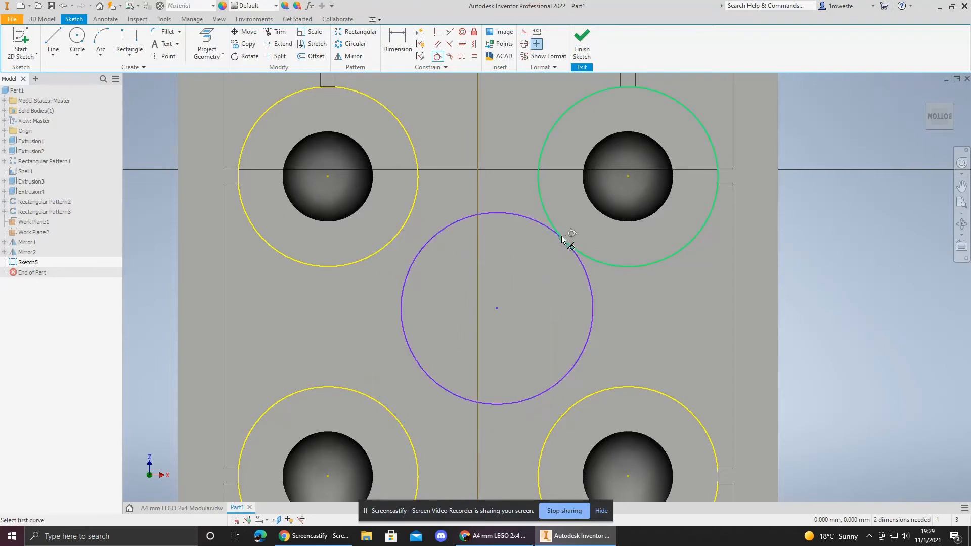
left_click(416, 249)
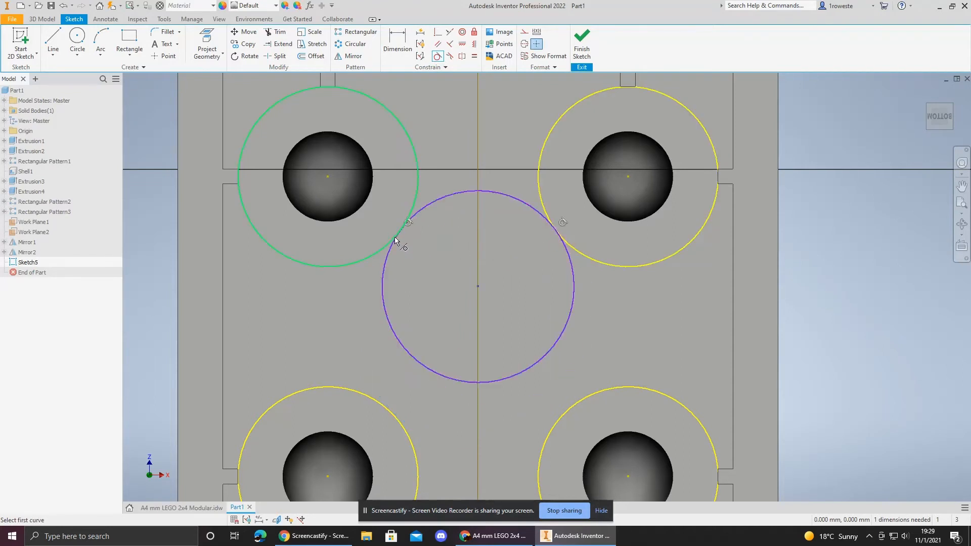
left_click(400, 236)
left_click(392, 331)
left_click(382, 404)
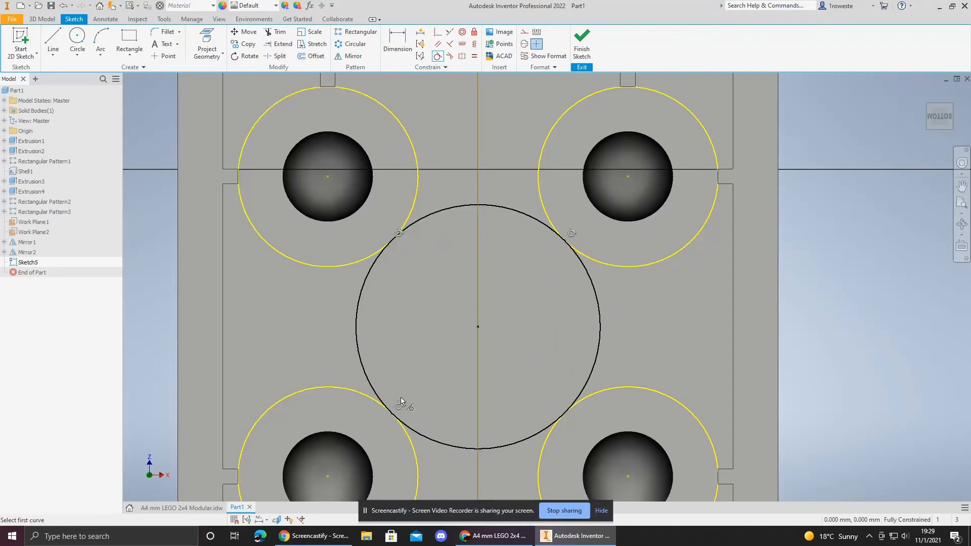
left_click(542, 421)
left_click(549, 436)
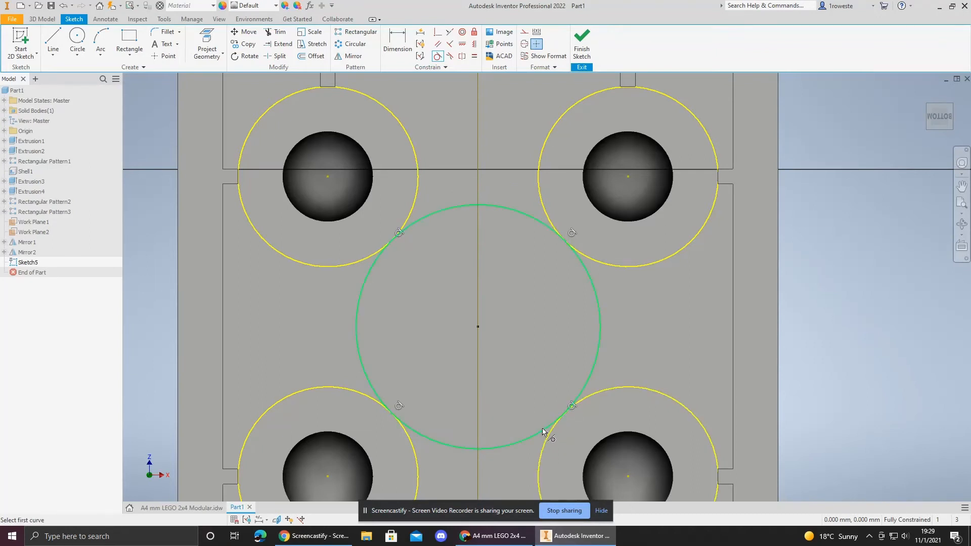
middle_click_drag(647, 300, 625, 262)
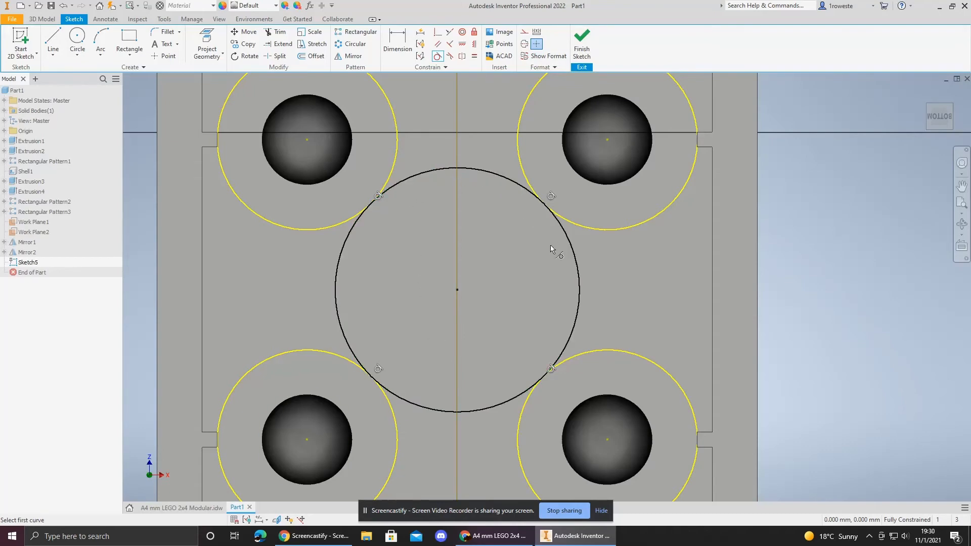
Step: Examine the underside tube diameters on the reference drawing's bottom view
left_click(193, 510)
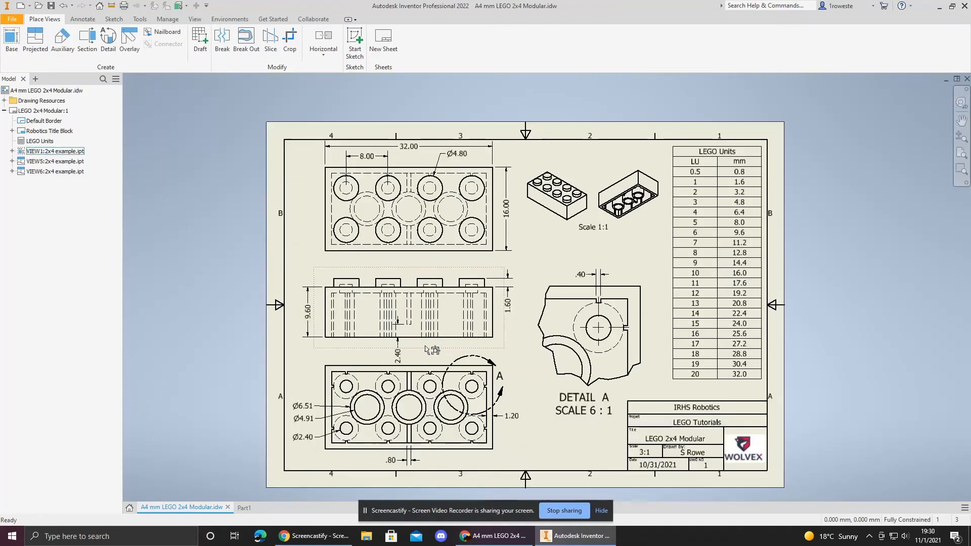
scroll(428, 349, "up", 2)
scroll(379, 352, "up", 2)
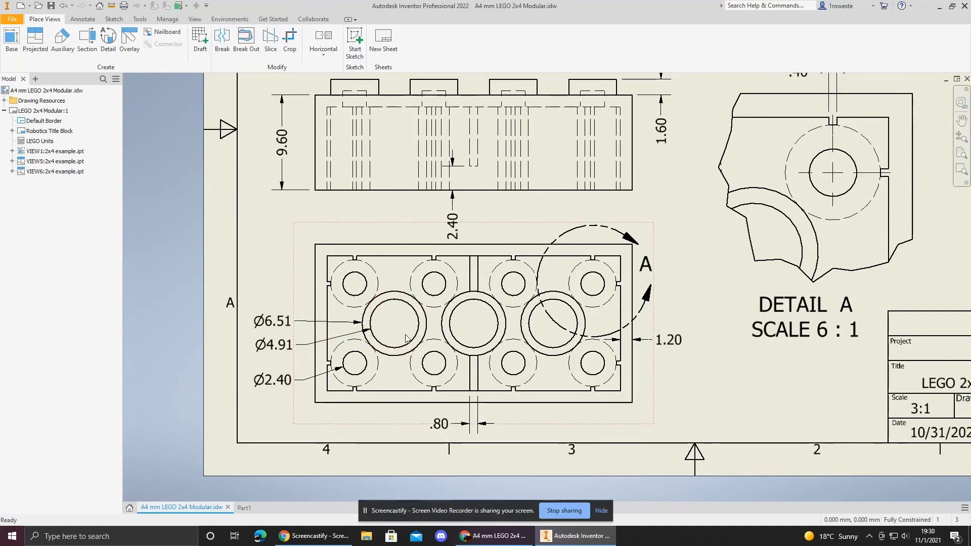
left_click(268, 330)
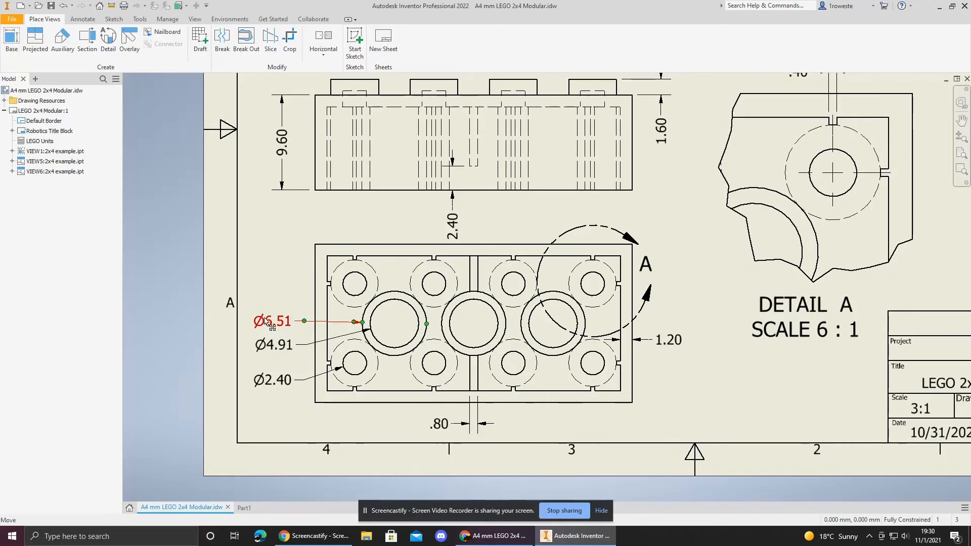
left_click(300, 316)
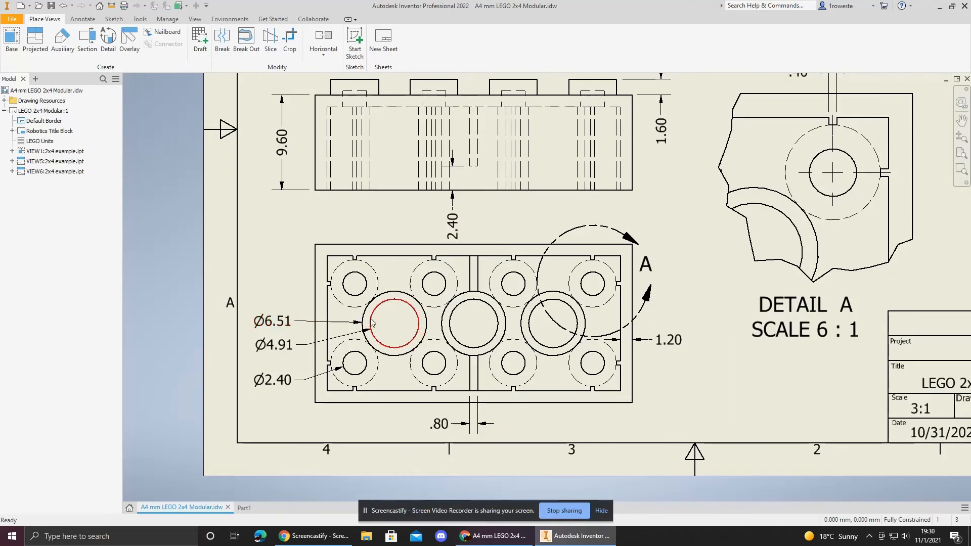
left_click(243, 507)
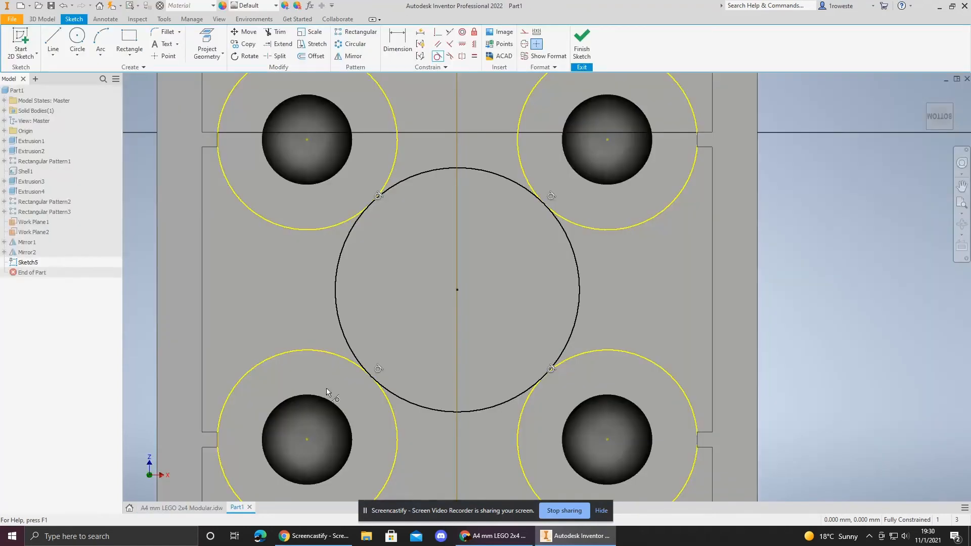
Step: Try to add a diameter dimension to the central circle
key("d")
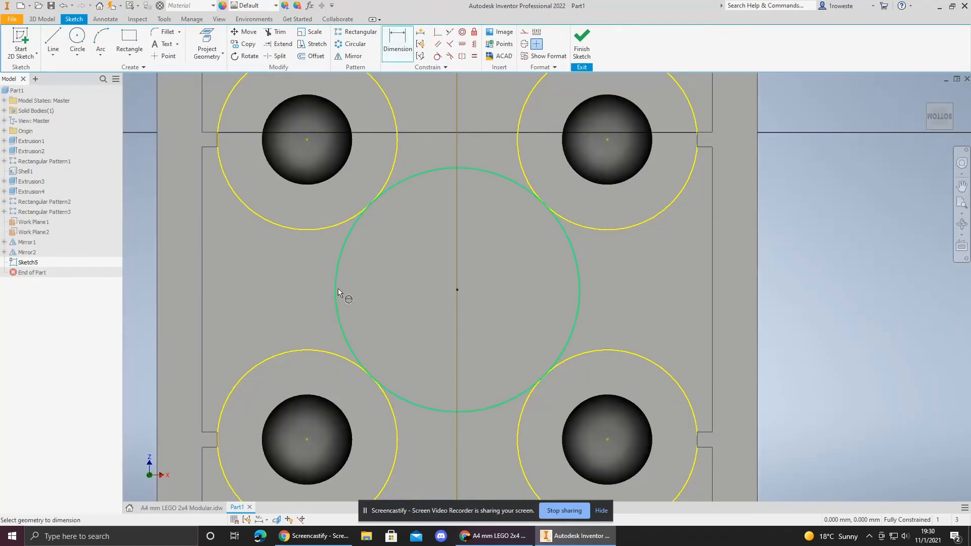
left_click(337, 295)
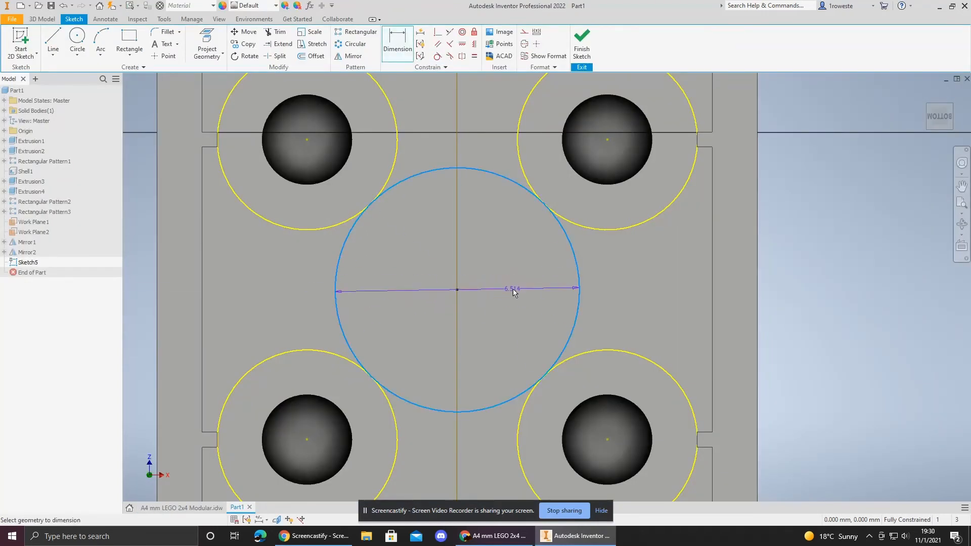
left_click(515, 289)
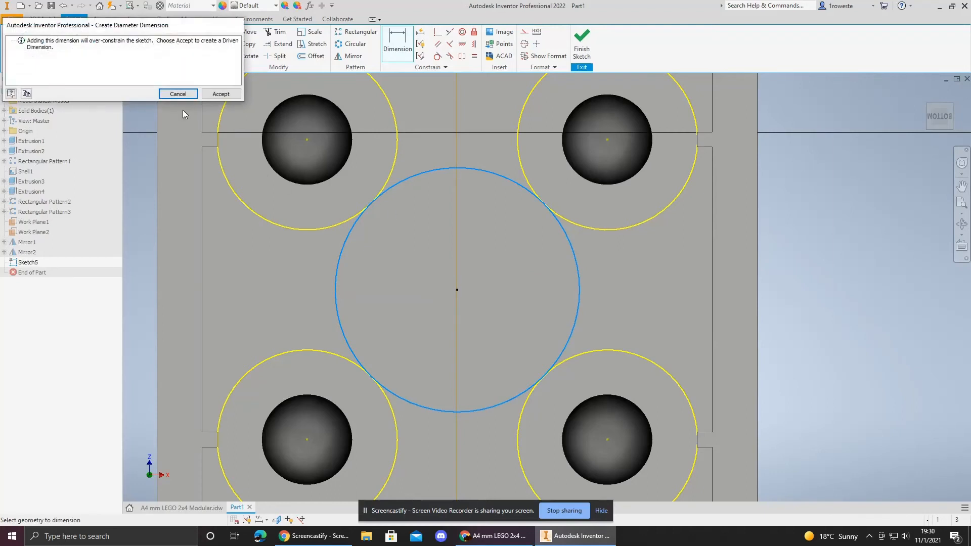
left_click(181, 97)
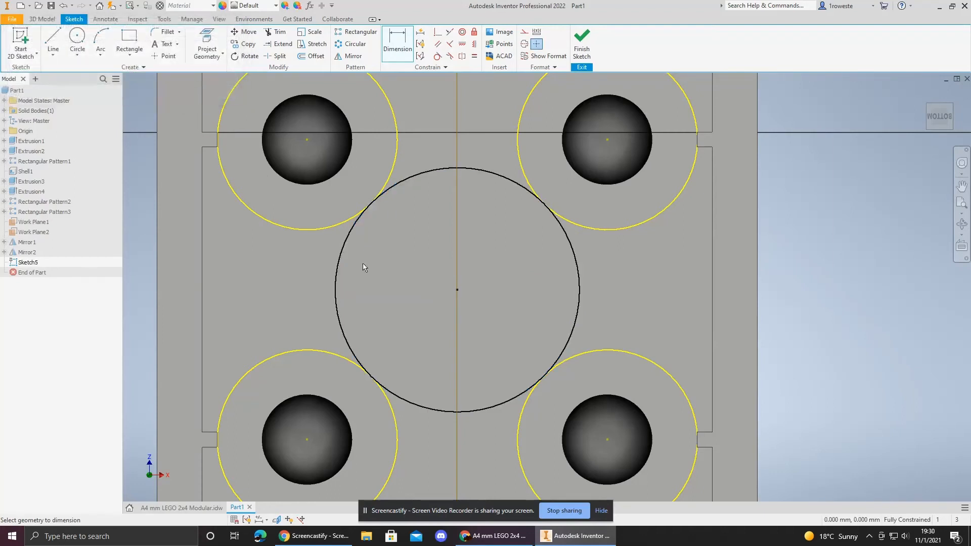
left_click(336, 281)
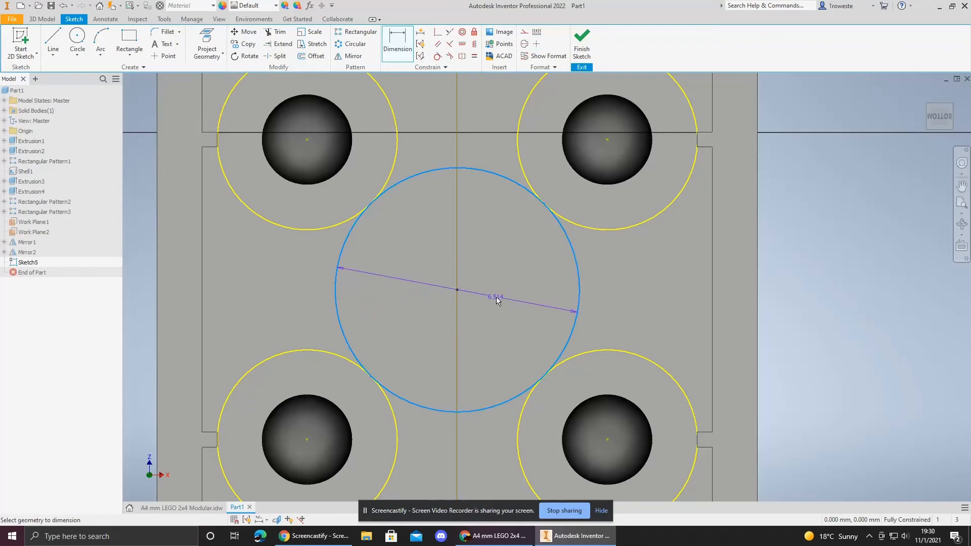
key("Escape")
Step: Check the tube's inner diameter on the reference drawing and draw a concentric inner circle 4.914 mm across
left_click(182, 507)
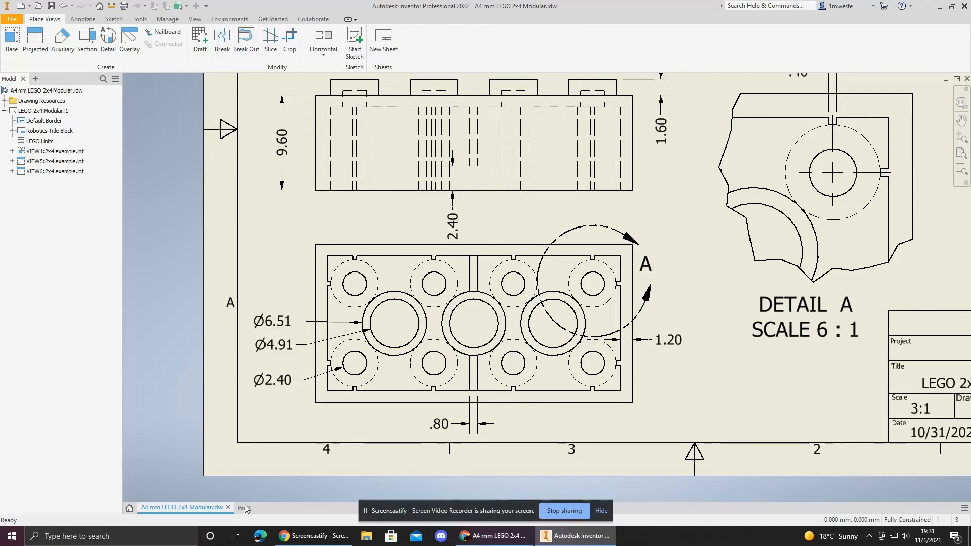
mouse_move(632, 294)
middle_mouse_down()
mouse_move(374, 378)
mouse_move(179, 467)
middle_mouse_up()
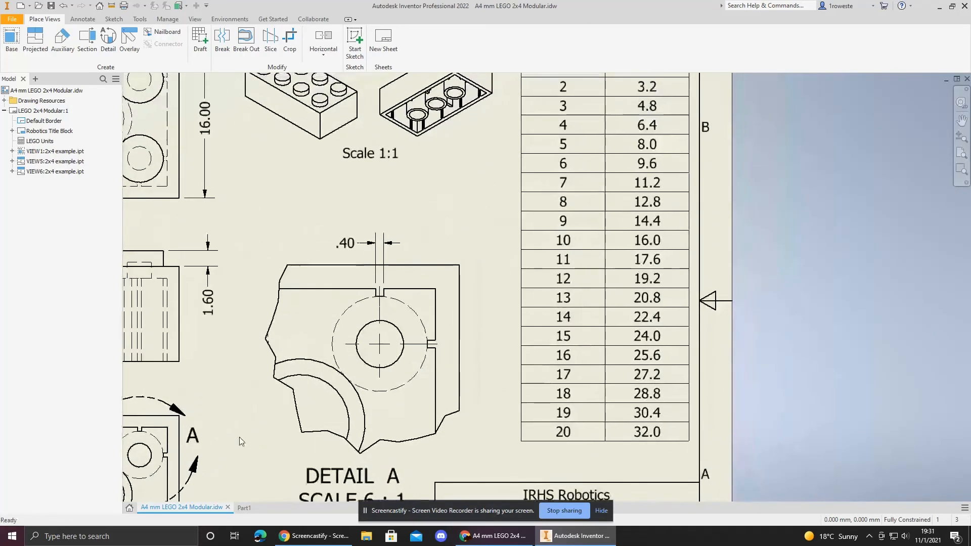
mouse_move(436, 190)
middle_mouse_down()
mouse_move(349, 306)
mouse_move(626, 174)
middle_mouse_up()
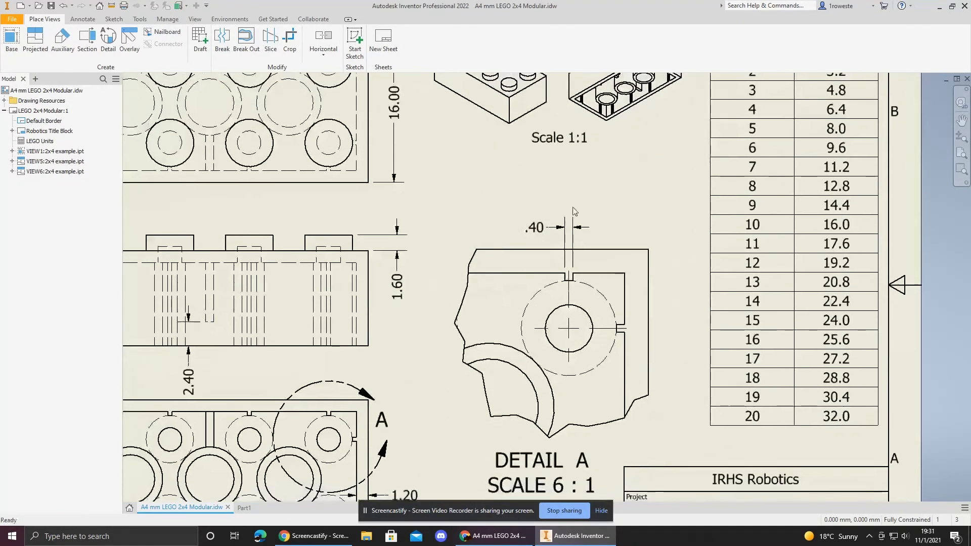
left_click(244, 511)
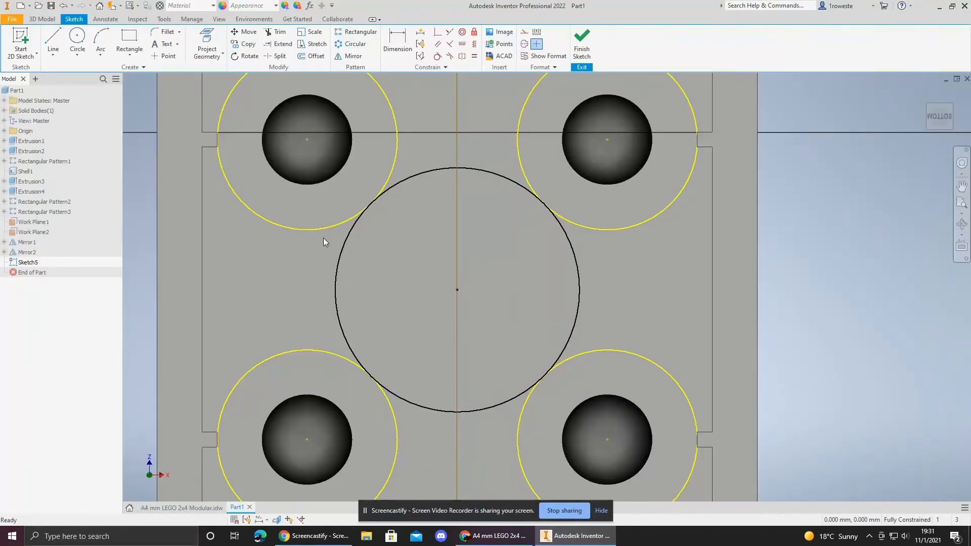
left_click(77, 43)
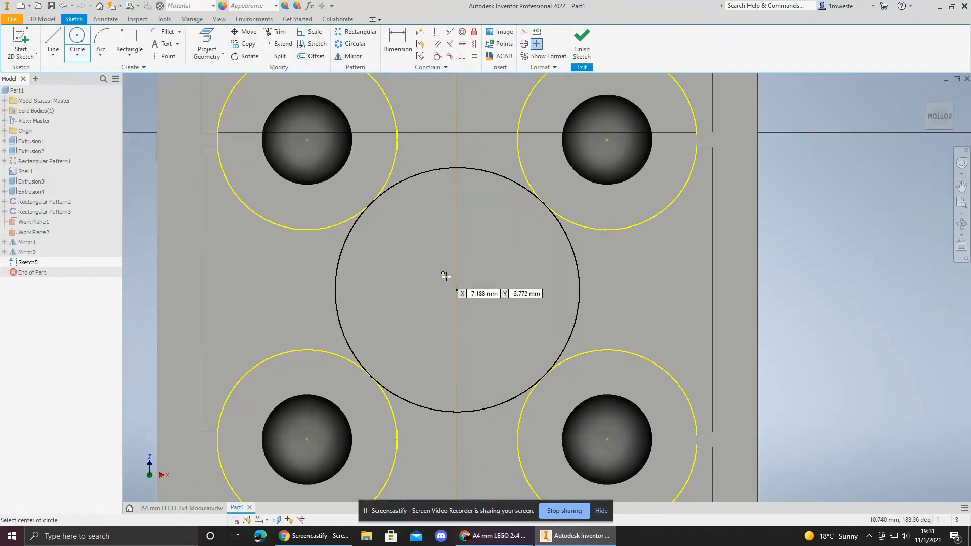
left_click(456, 289)
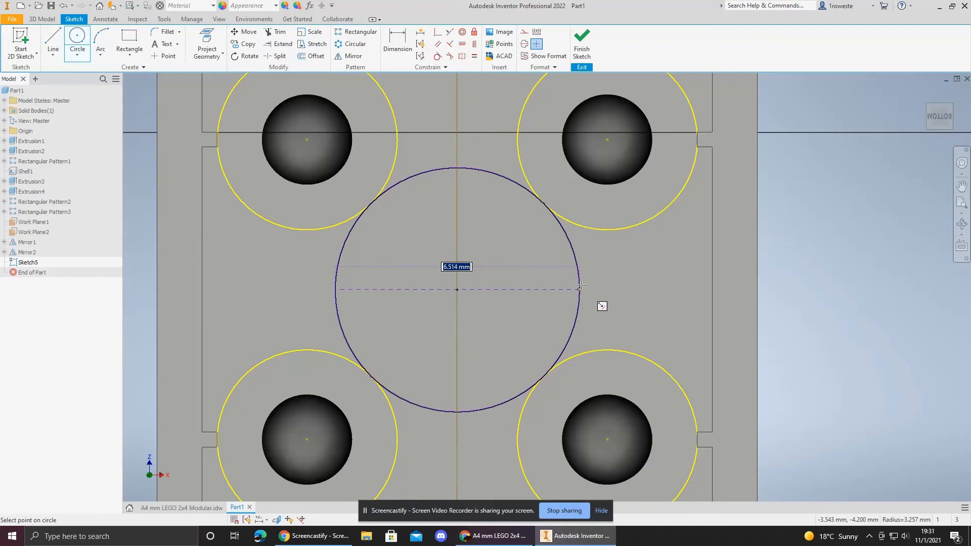
key("Right")
type("-1")
key("Return")
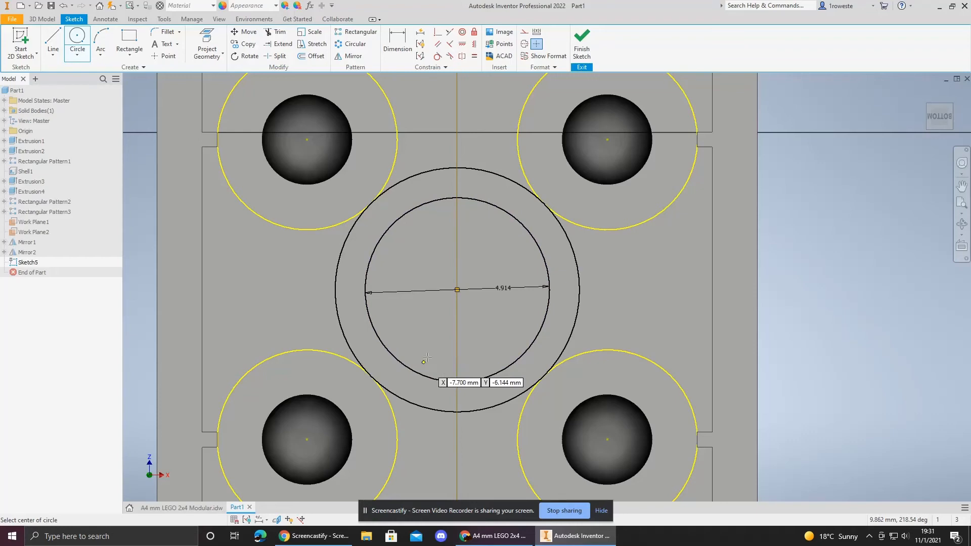
Step: Finish the sketch and extrude the ring between the two circles up to the brick's open bottom face
left_click(581, 43)
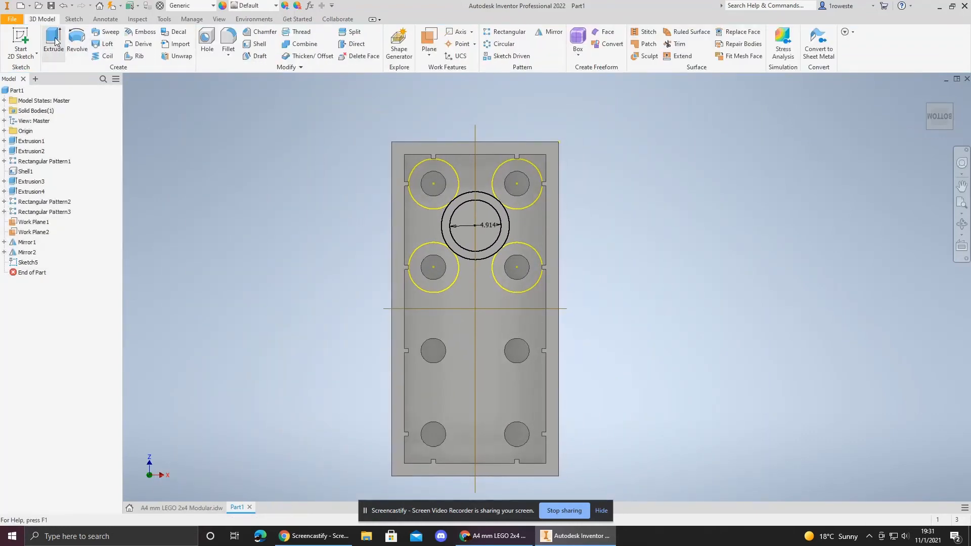
left_click(54, 41)
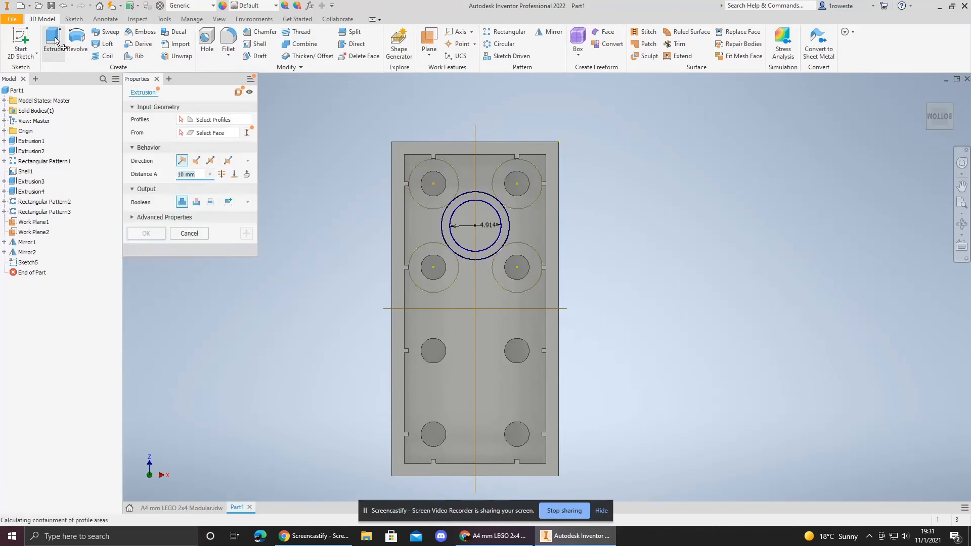
left_click(457, 252)
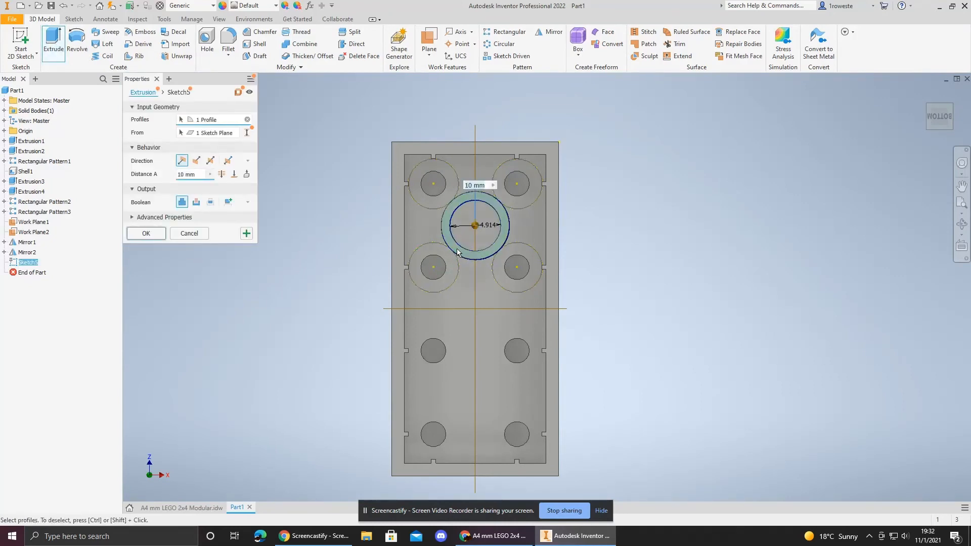
scroll(457, 248, "down", 3)
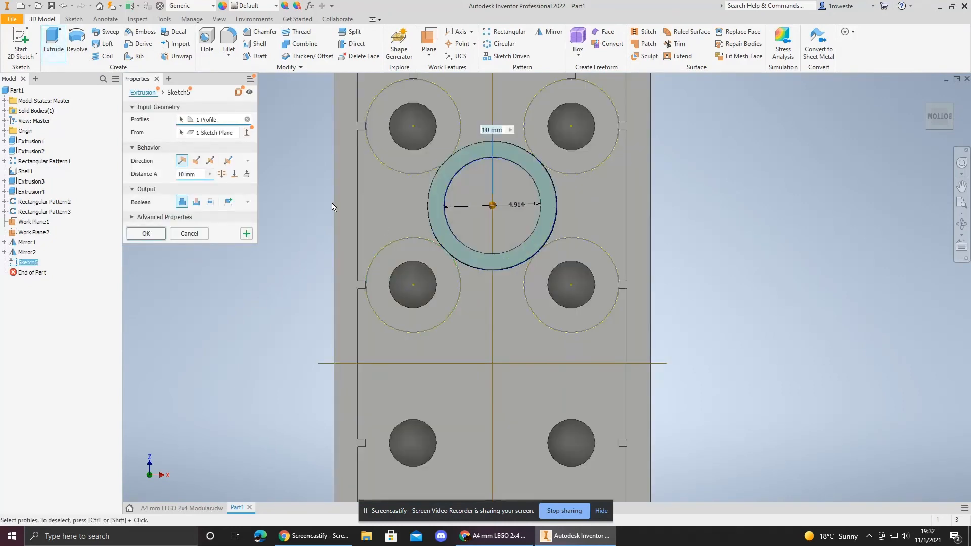
left_click(234, 174)
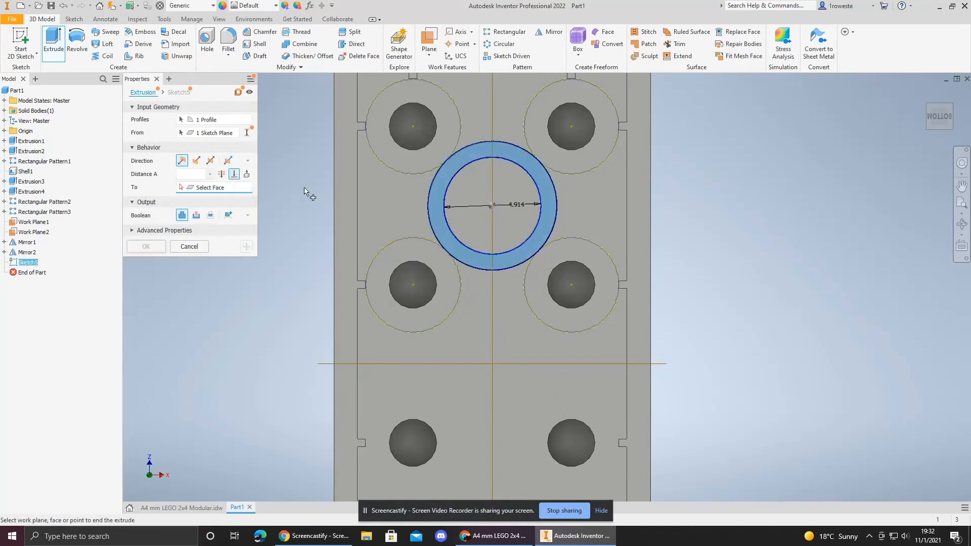
left_click(343, 193)
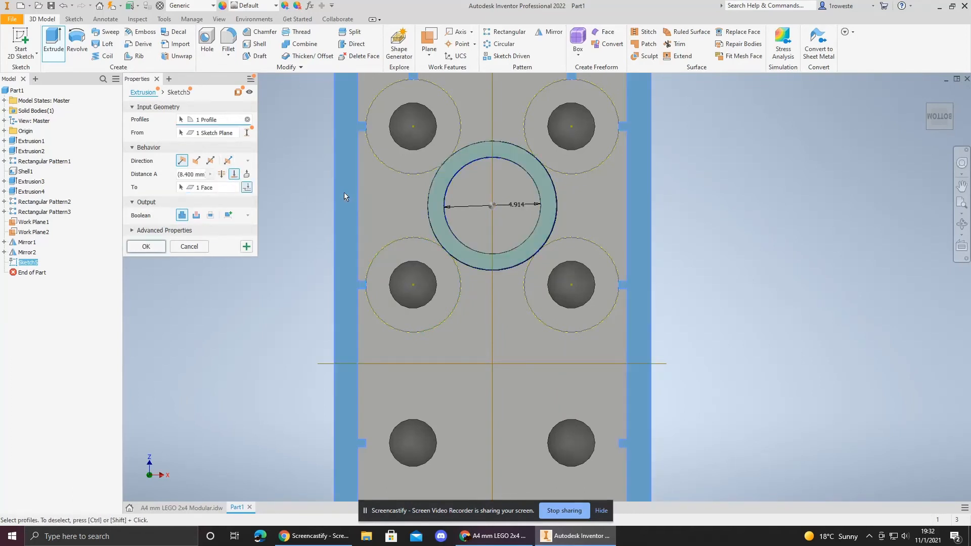
left_click(142, 247)
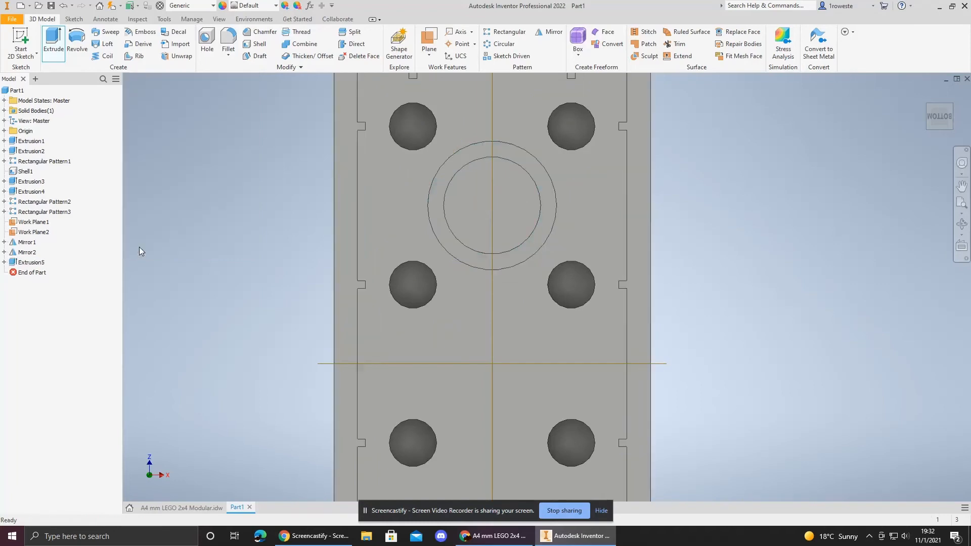
Step: Pattern the tube feature along the brick's length as 3 instances spaced 8 mm apart
left_click(927, 125)
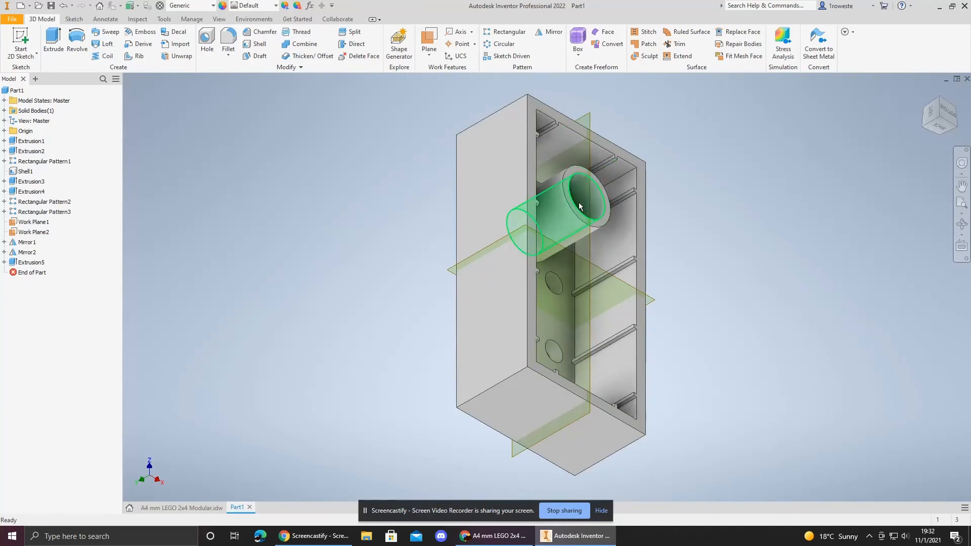
mouse_move(595, 222)
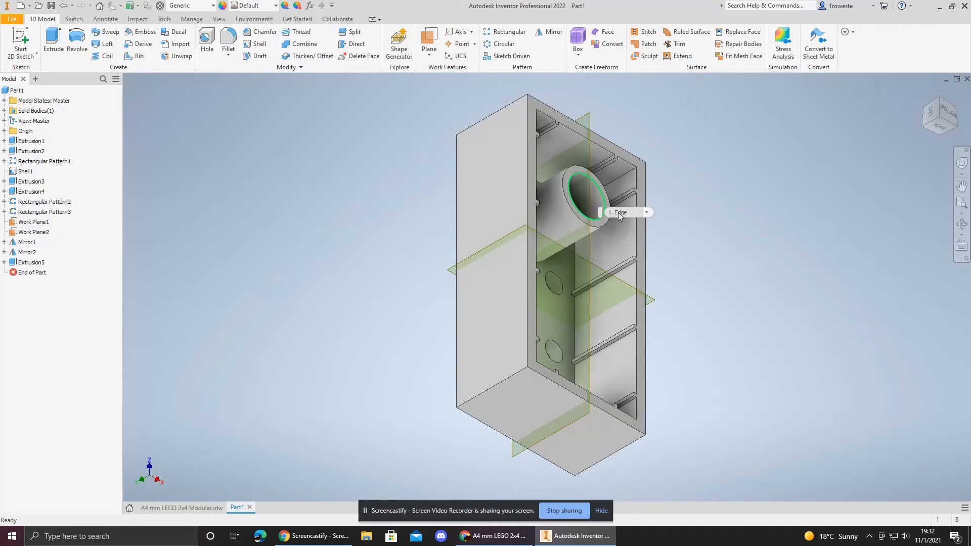
left_click(182, 508)
middle_click_drag(358, 353, 574, 210)
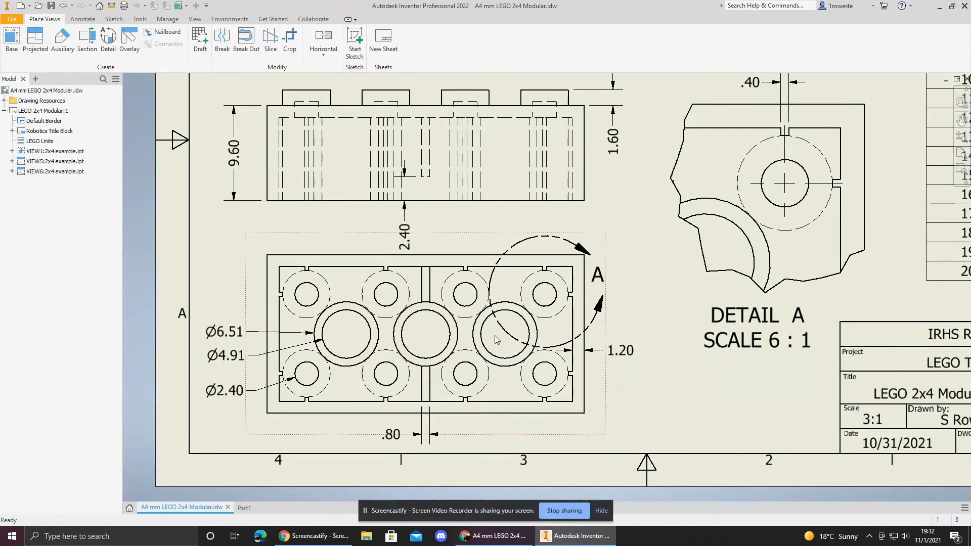
left_click(243, 508)
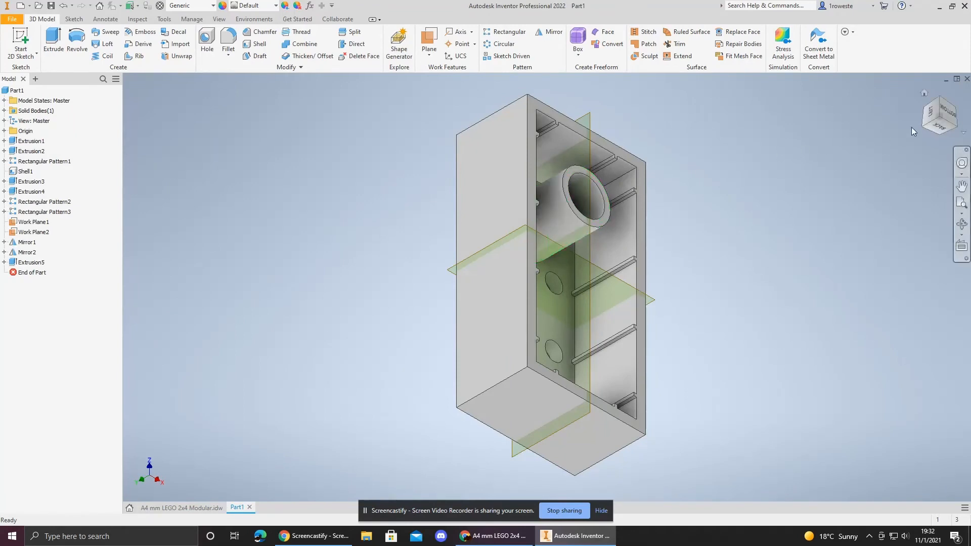
left_click(945, 111)
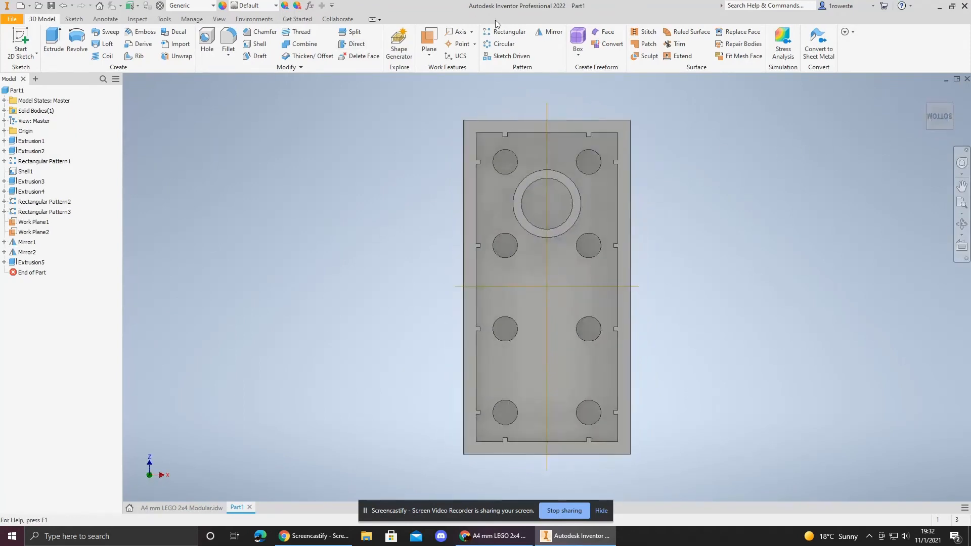
left_click(509, 32)
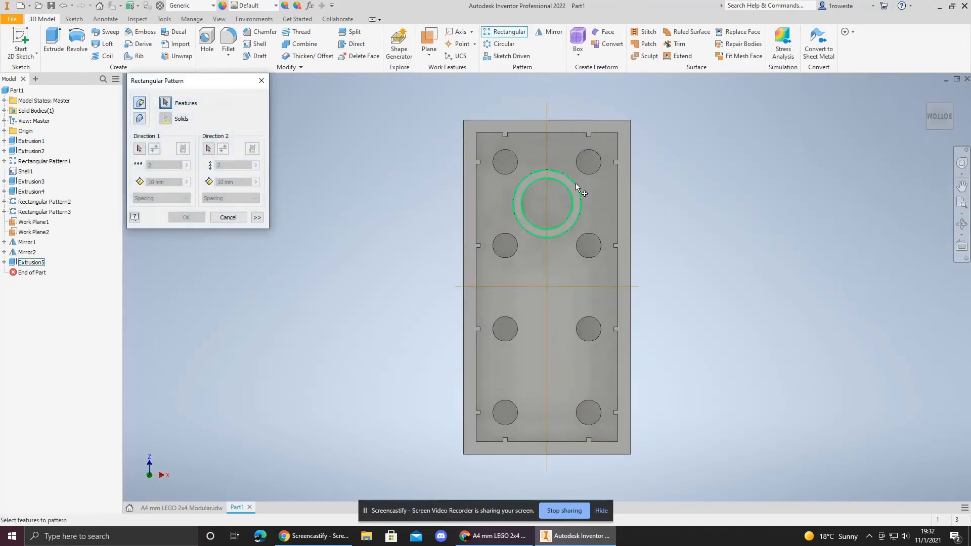
left_click(577, 190)
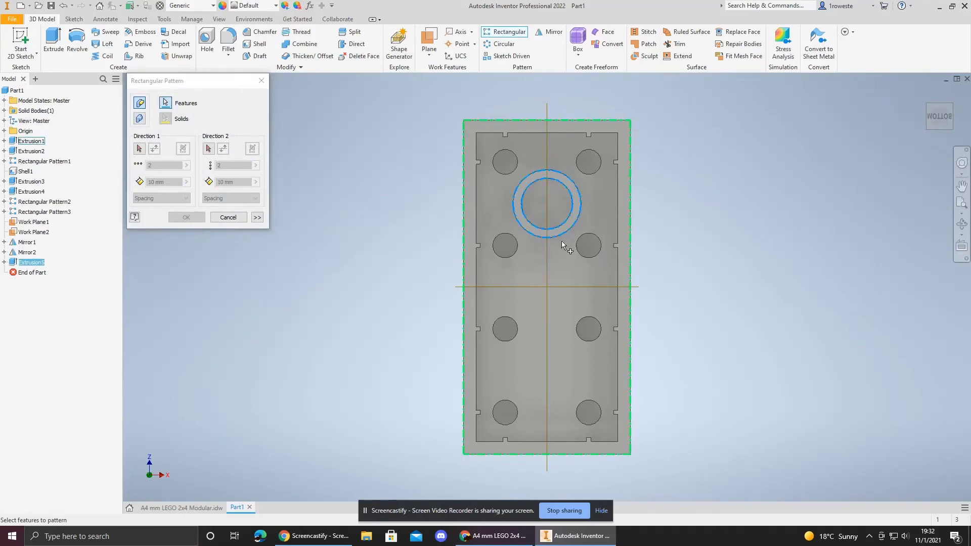
left_click(140, 149)
left_click(463, 256)
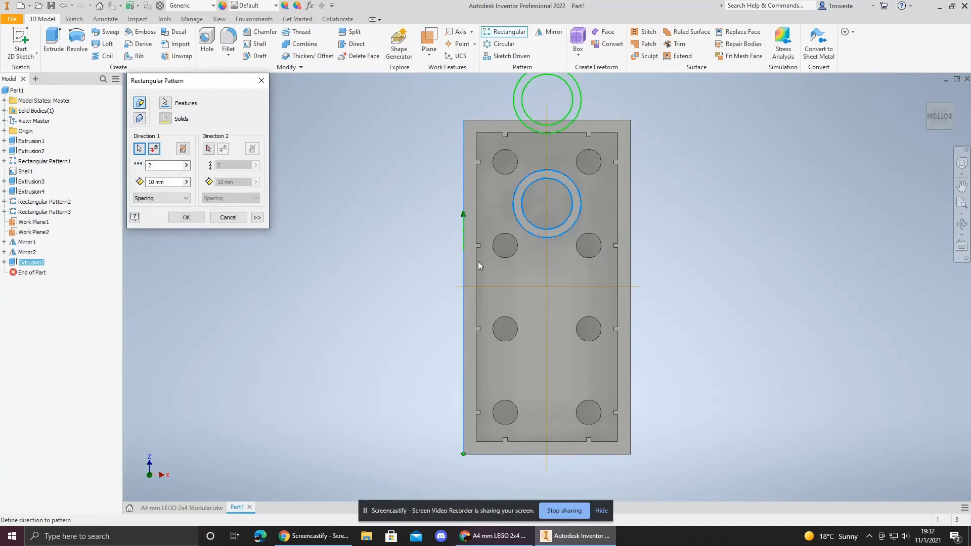
left_click(183, 148)
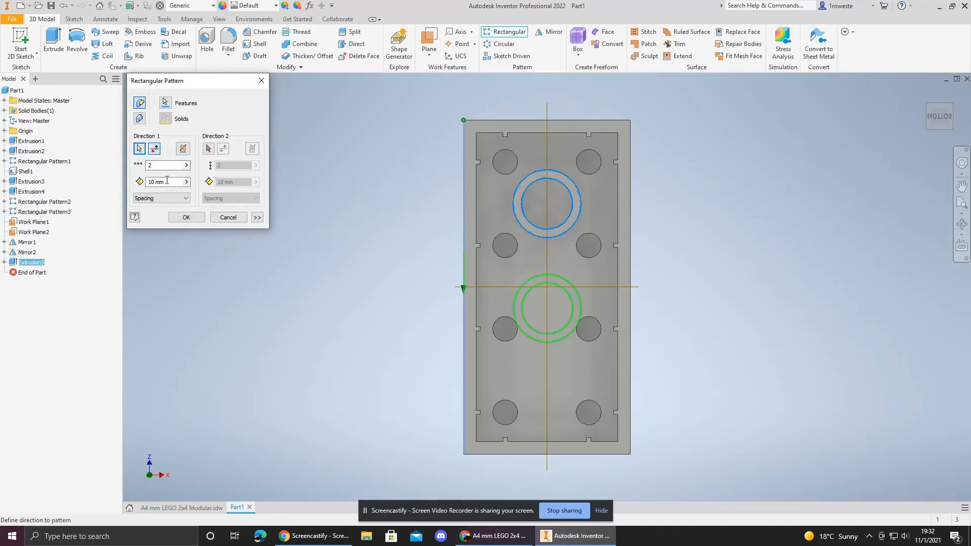
left_click_drag(152, 182, 144, 183)
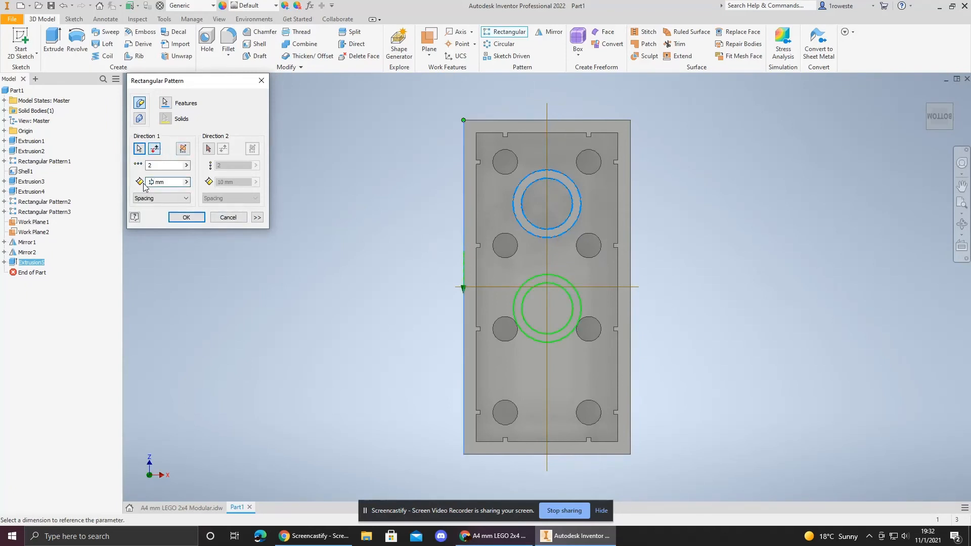
key("BackSpace")
key("BackSpace")
type("8")
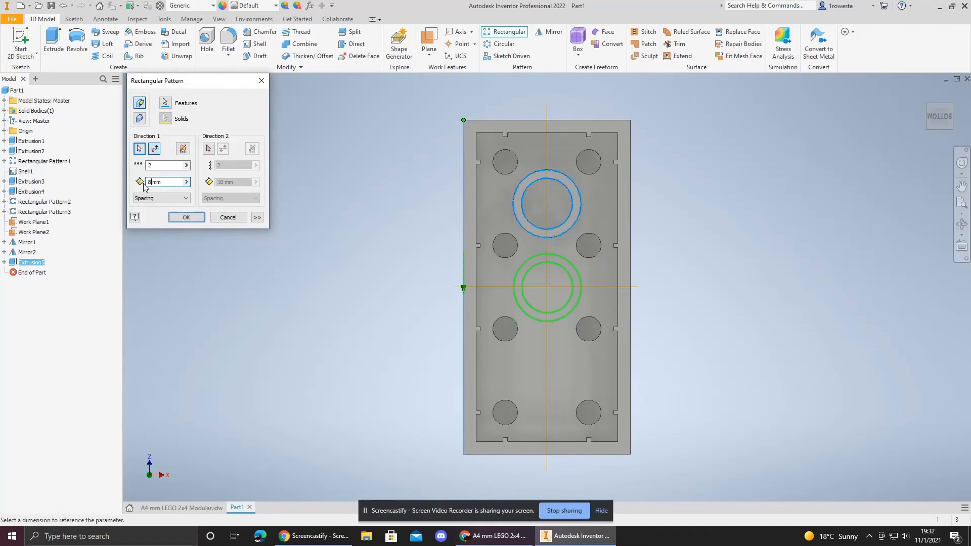
left_click(159, 164)
key("BackSpace")
type("3")
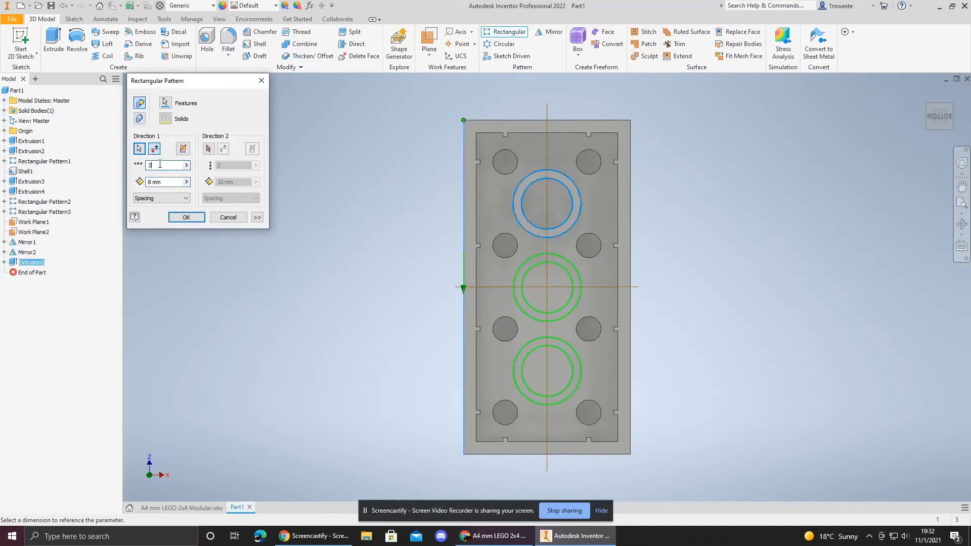
left_click(186, 218)
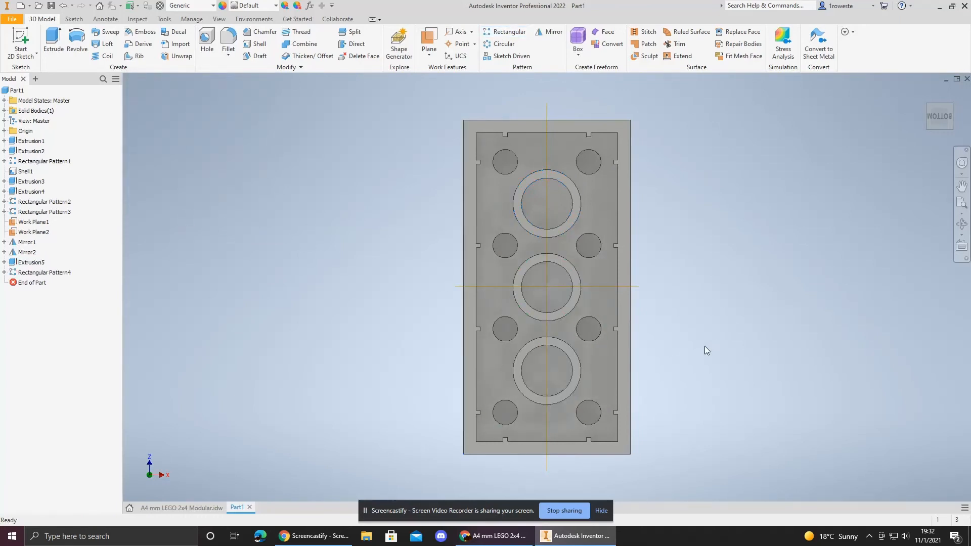
Step: Start a new sketch on the brick's inner underside face
scroll(578, 403, "down", 4)
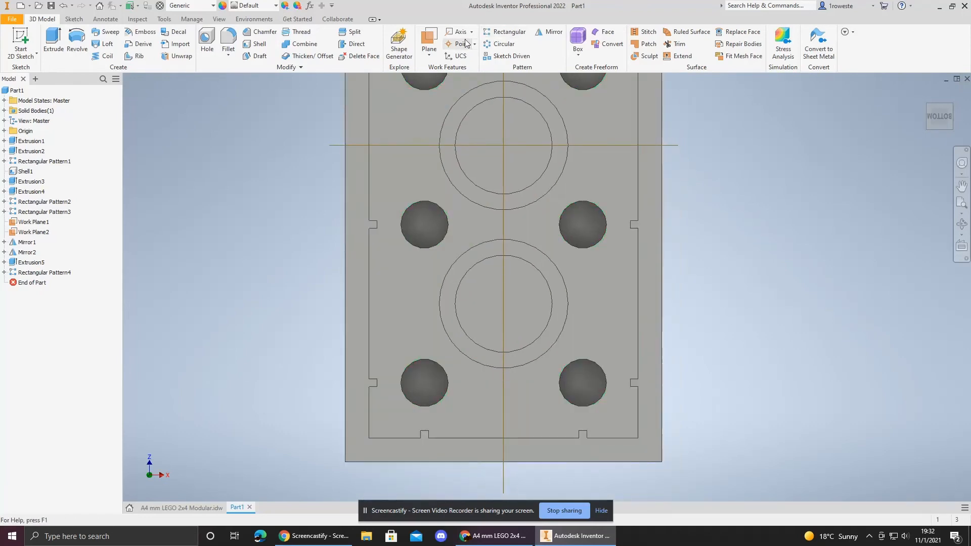
left_click(20, 39)
left_click(405, 342)
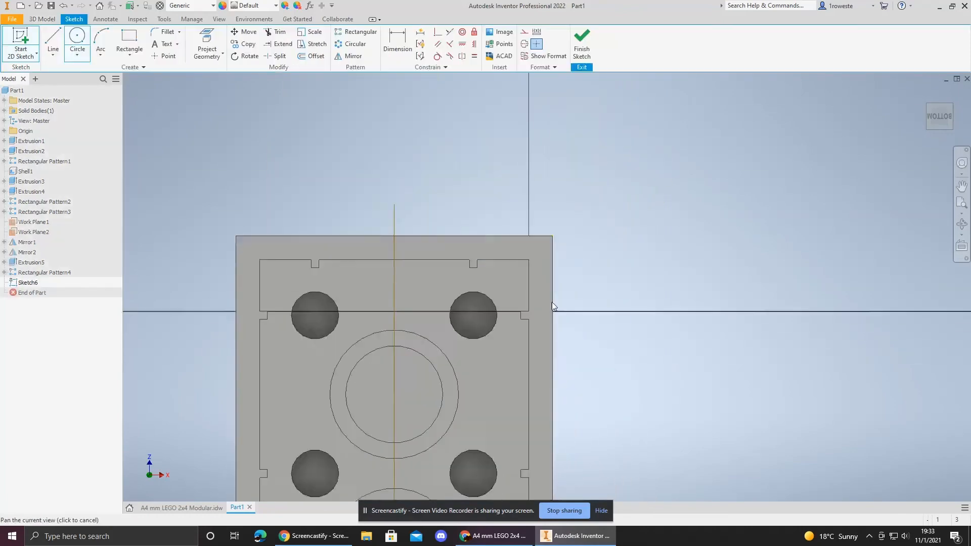
scroll(551, 302, "down", 1)
middle_click_drag(556, 485, 601, 202)
middle_click_drag(632, 435, 646, 320)
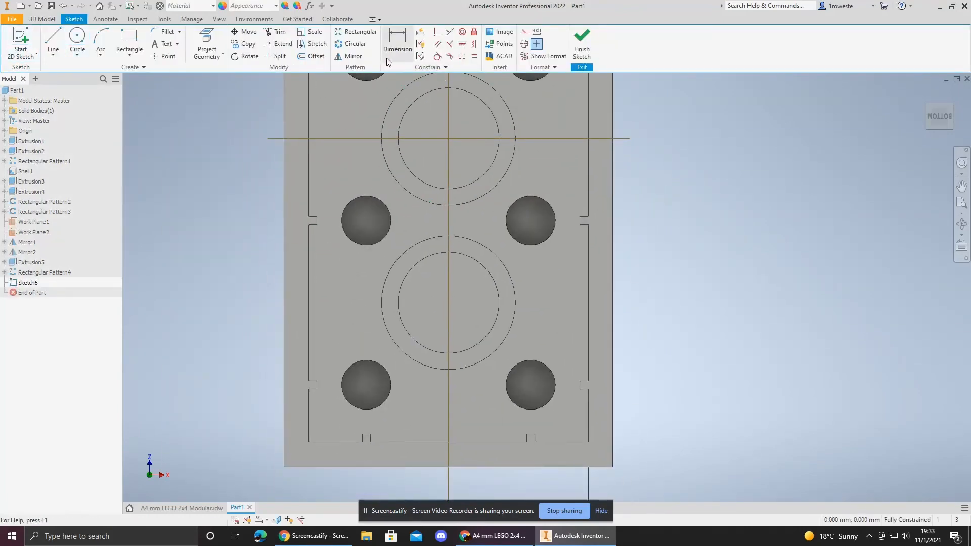
Step: Project the inner underside face and stud circles into the sketch, finish it, then undo the sketch
left_click(207, 44)
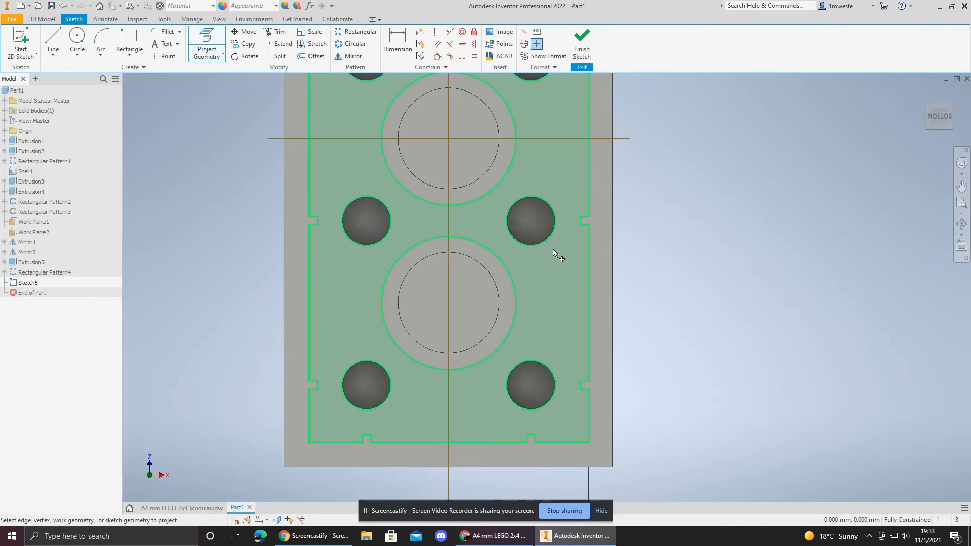
left_click(558, 346)
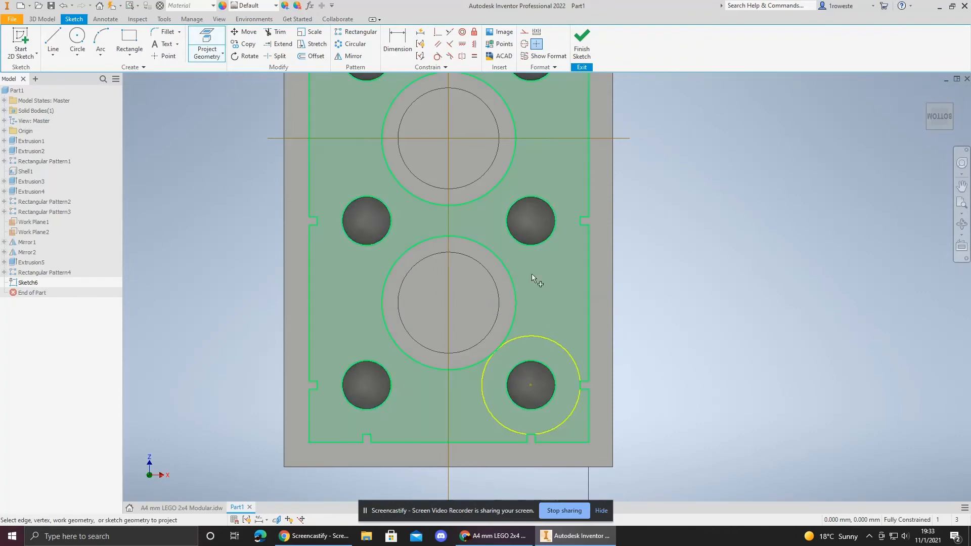
left_click(517, 268)
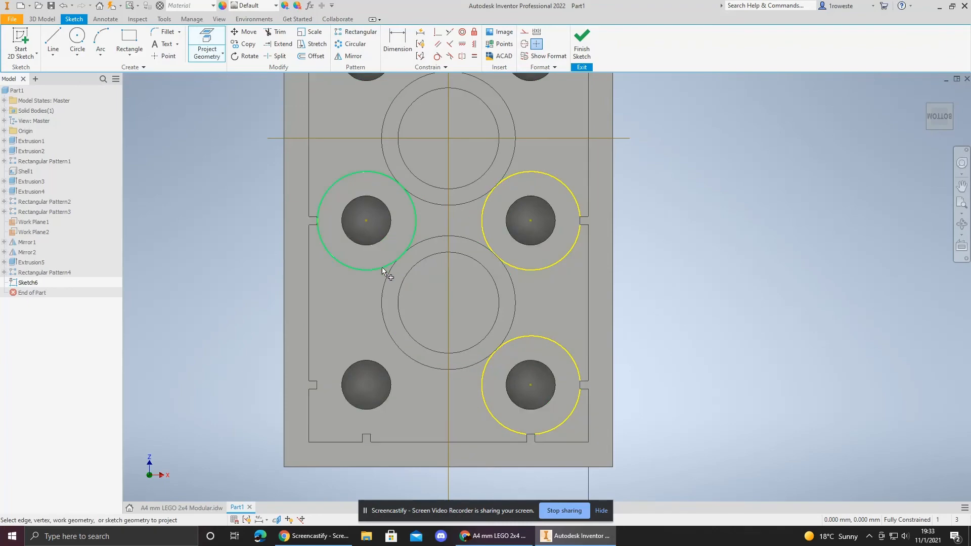
left_click(381, 267)
left_click(377, 336)
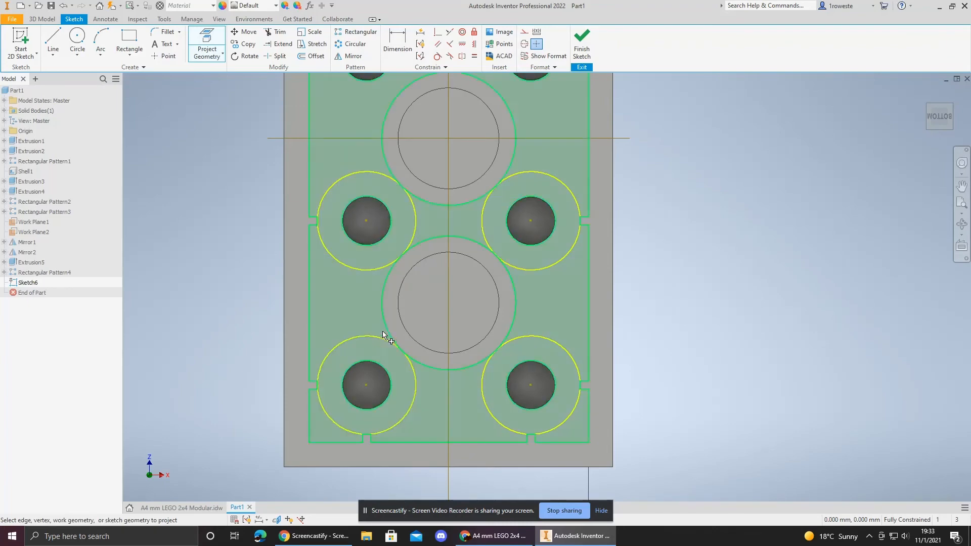
scroll(411, 360, "down", 10)
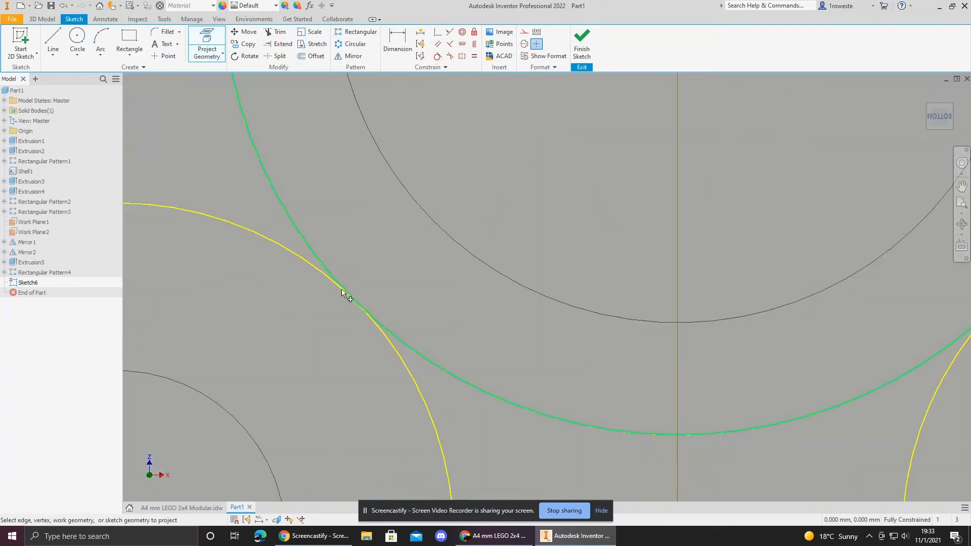
middle_click_drag(569, 190, 498, 488)
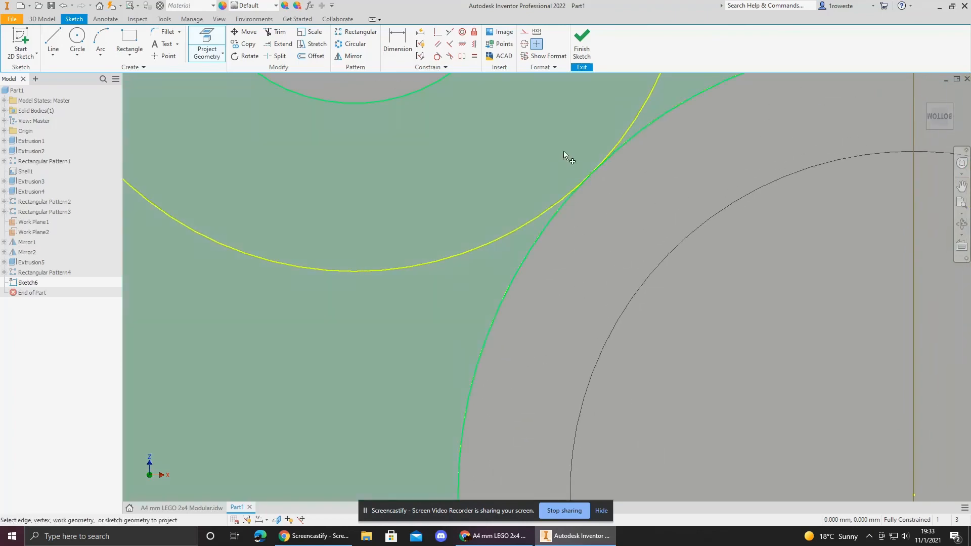
middle_click_drag(613, 191, 232, 286)
mouse_move(722, 198)
middle_mouse_down()
mouse_move(677, 204)
mouse_move(313, 109)
middle_mouse_up()
middle_click_drag(726, 385, 627, 117)
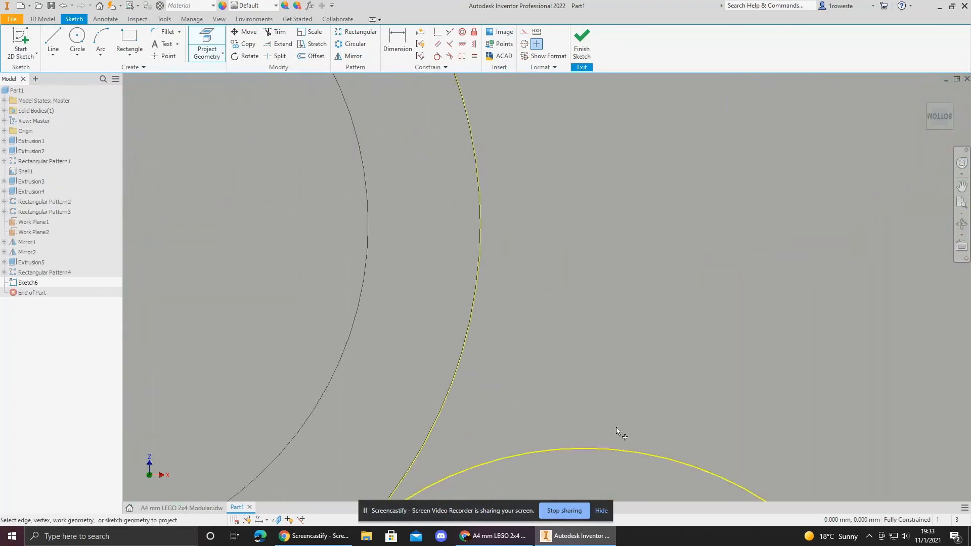
middle_click_drag(615, 427, 764, 123)
scroll(485, 272, "up", 8)
middle_click_drag(440, 282, 539, 357)
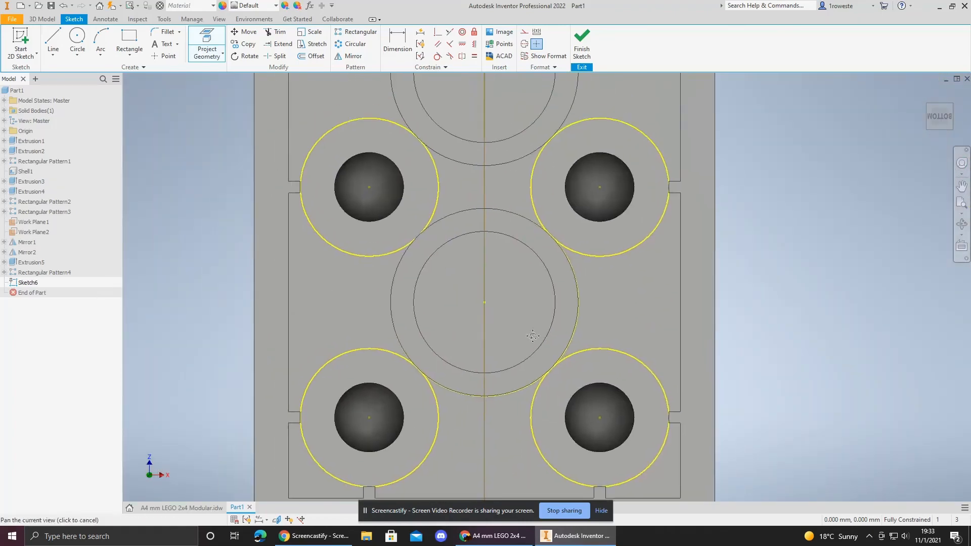
key("Escape")
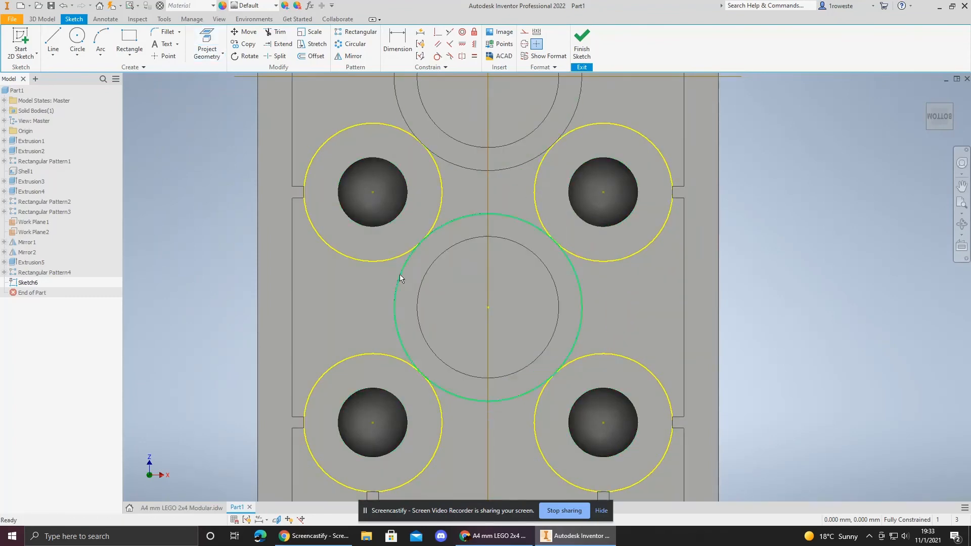
left_click(584, 56)
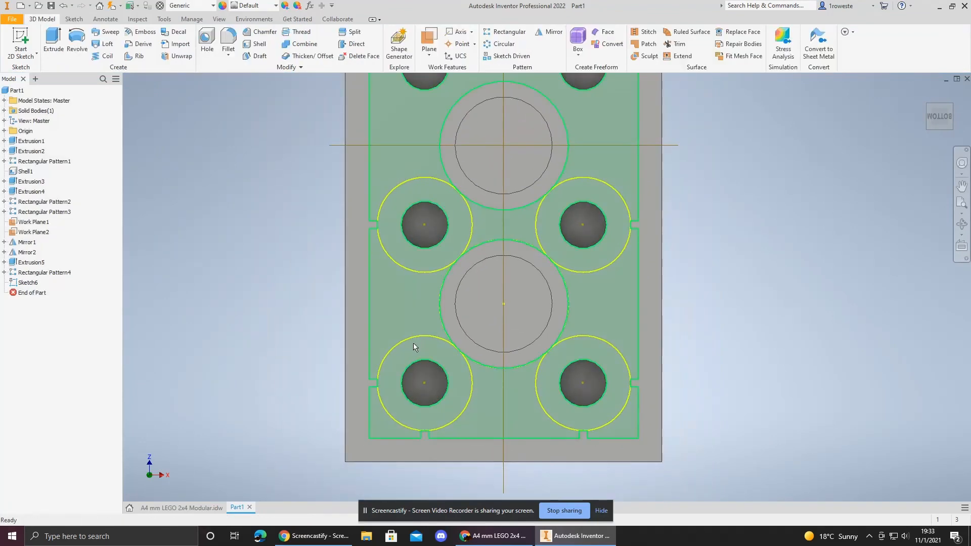
double_click(413, 343)
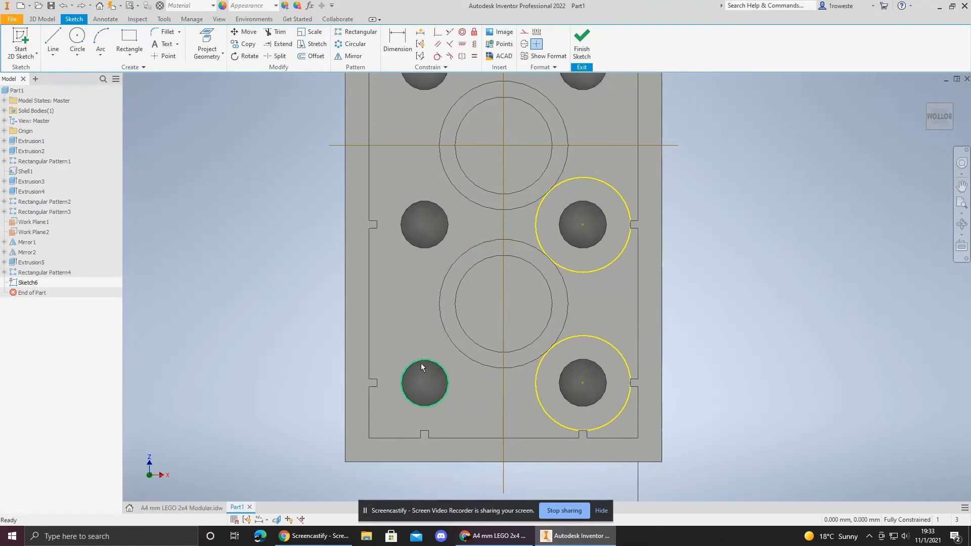
key("ctrl+z")
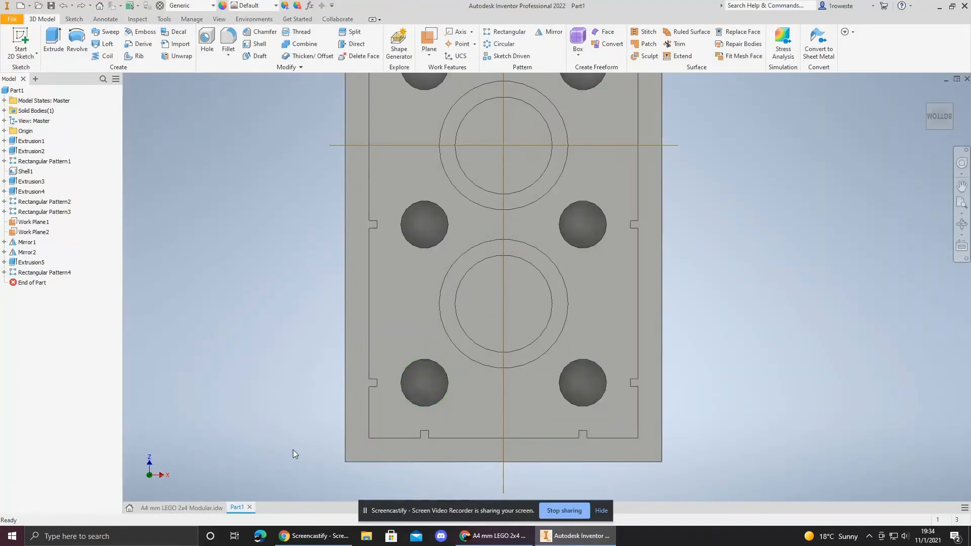
Step: Review the reference drawing's bottom view and its notch and tube dimensions
left_click(182, 508)
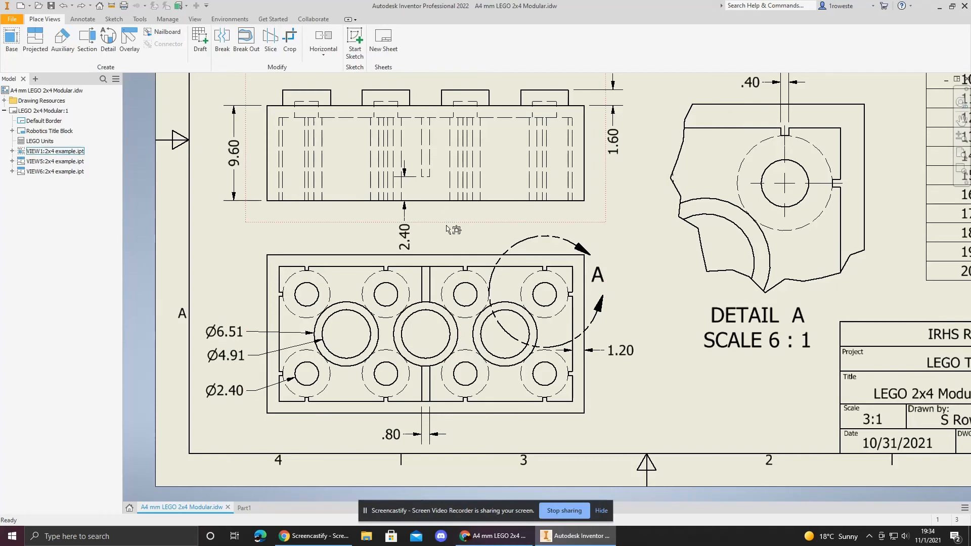
middle_click_drag(459, 227, 469, 235)
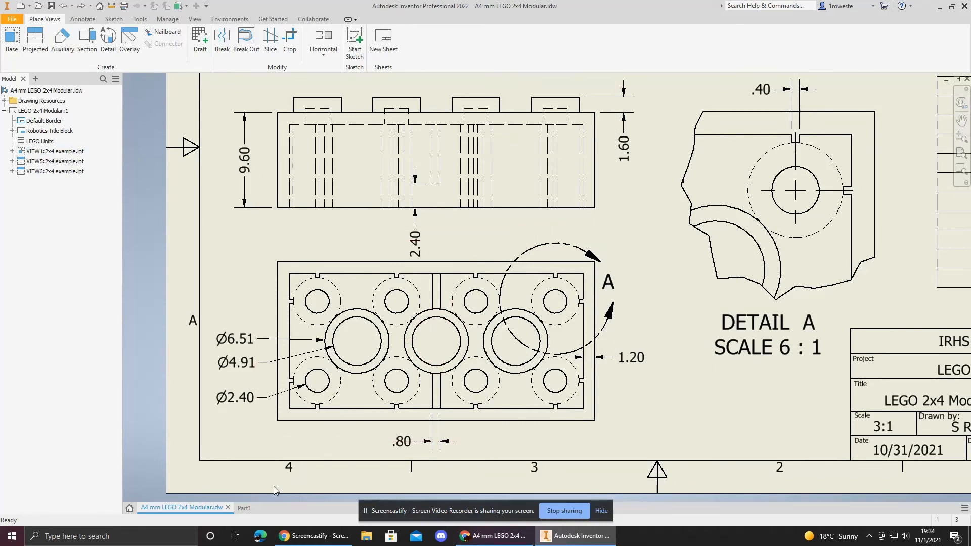
left_click(244, 507)
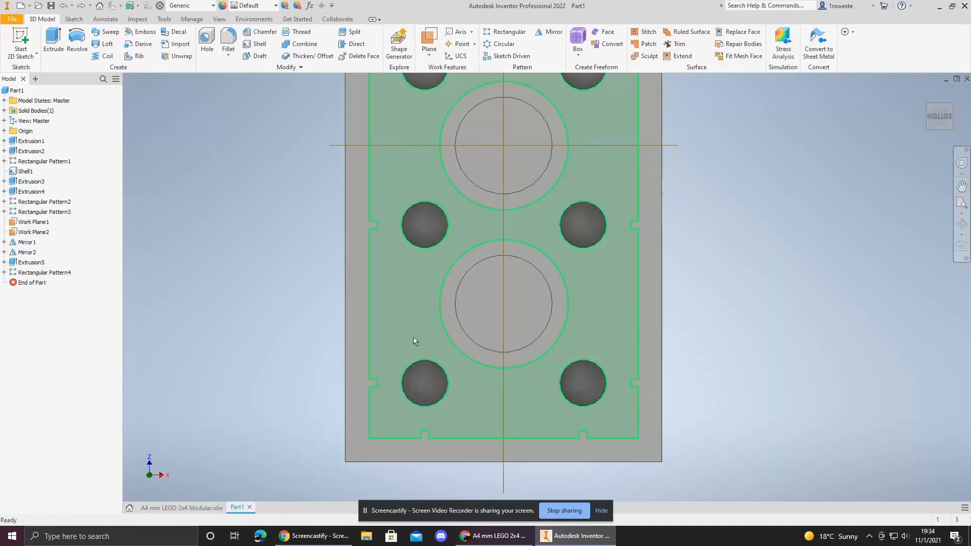
Step: Orient the view to the brick's bottom and start a new sketch on the inner underside face
left_click(950, 131)
left_click(932, 111)
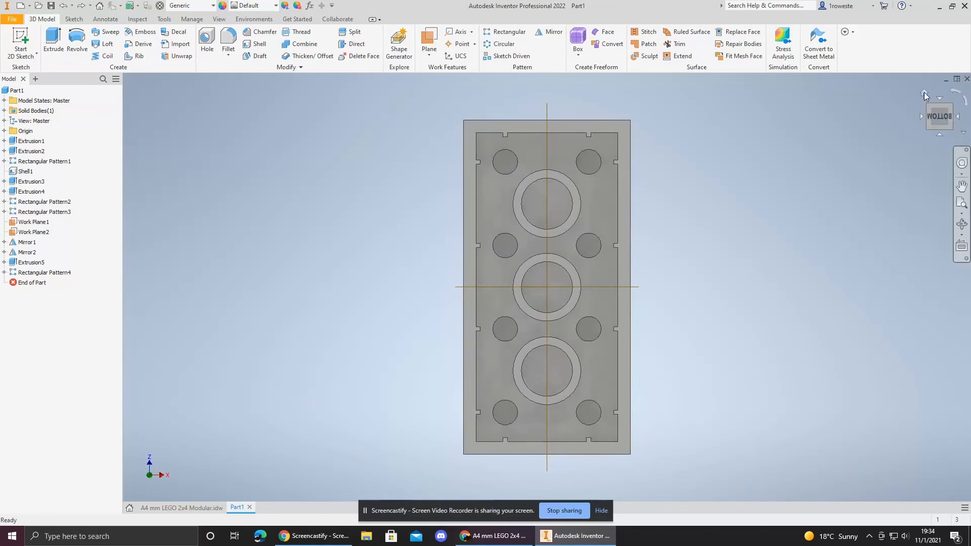
left_click(957, 94)
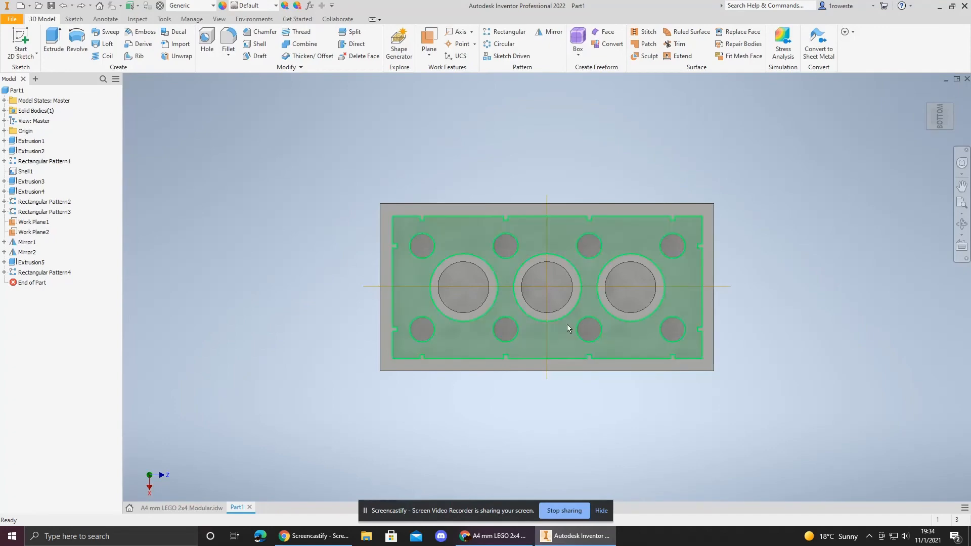
middle_click_drag(567, 325, 537, 350)
scroll(536, 349, "down", 3)
key("s")
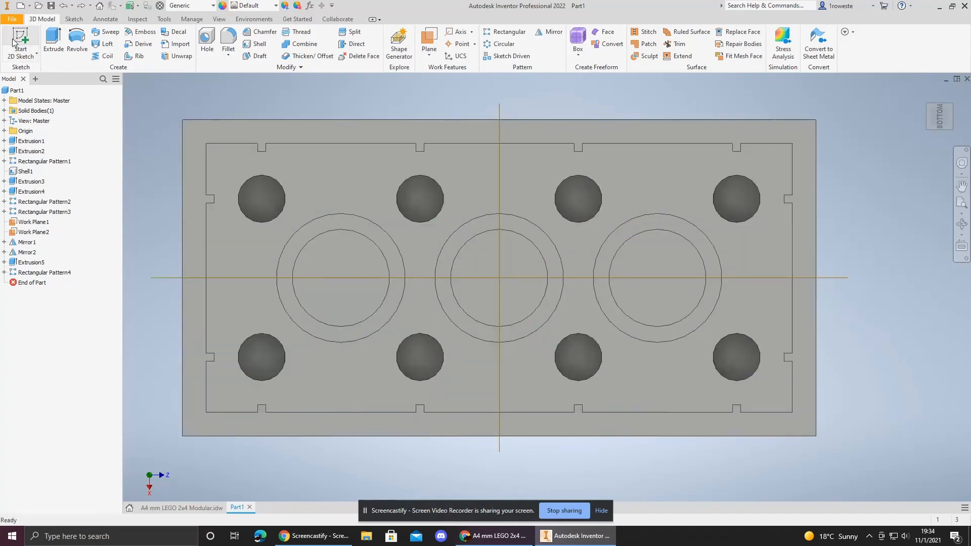
left_click(463, 351)
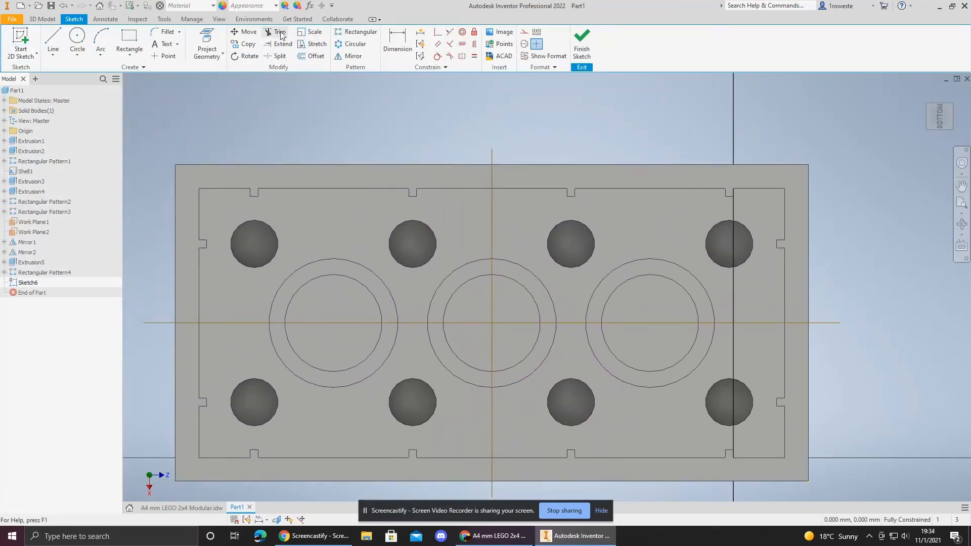
Step: Project the inner underside face edges, stud circles and middle tube circle into the sketch
left_click(210, 40)
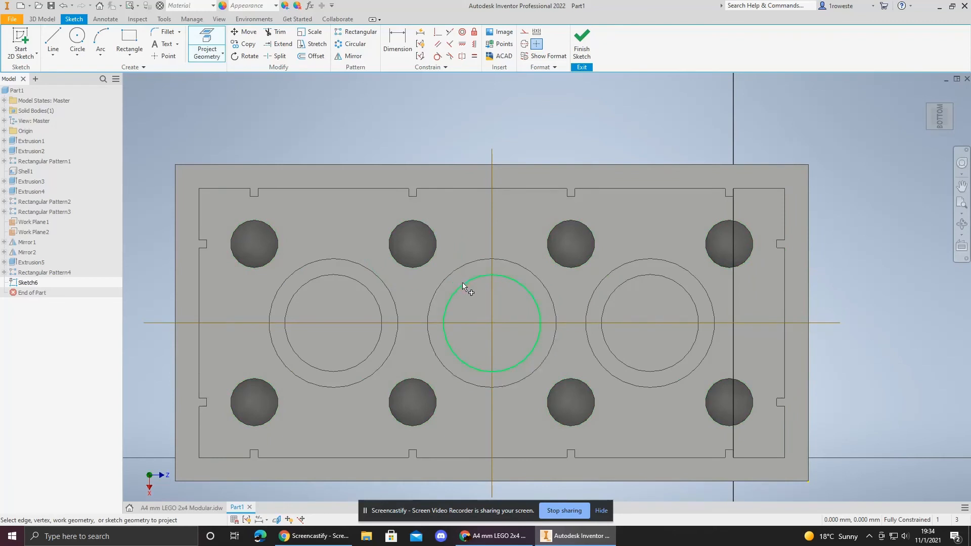
left_click(469, 268)
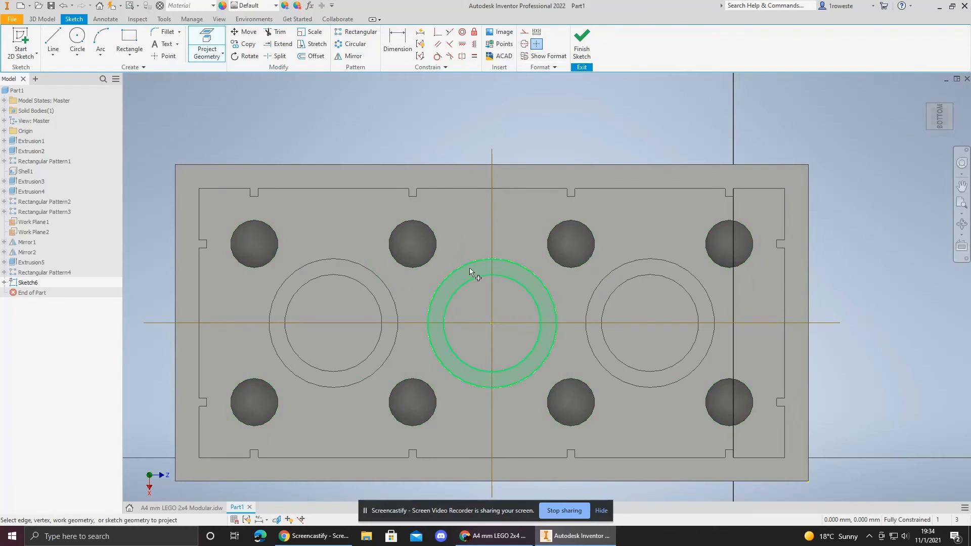
left_click(482, 430)
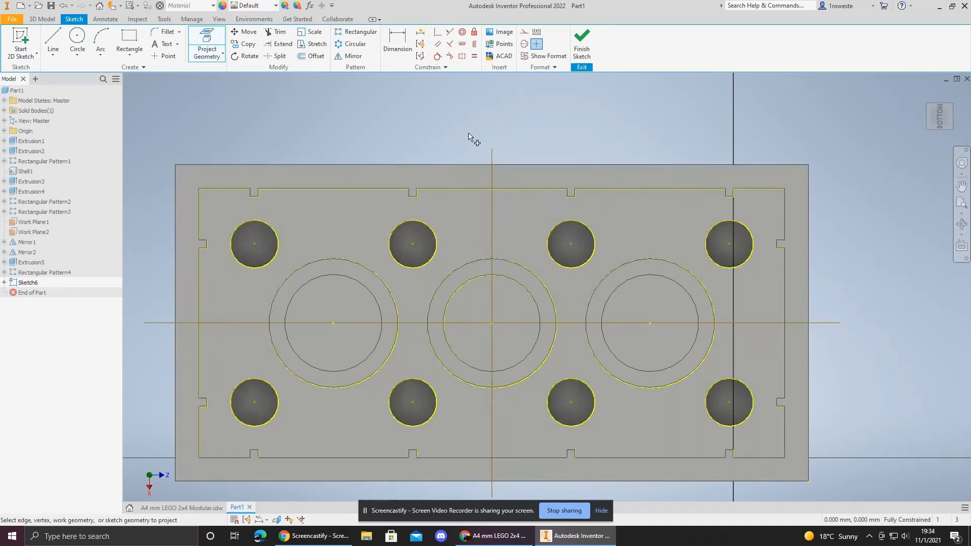
right_click(469, 136)
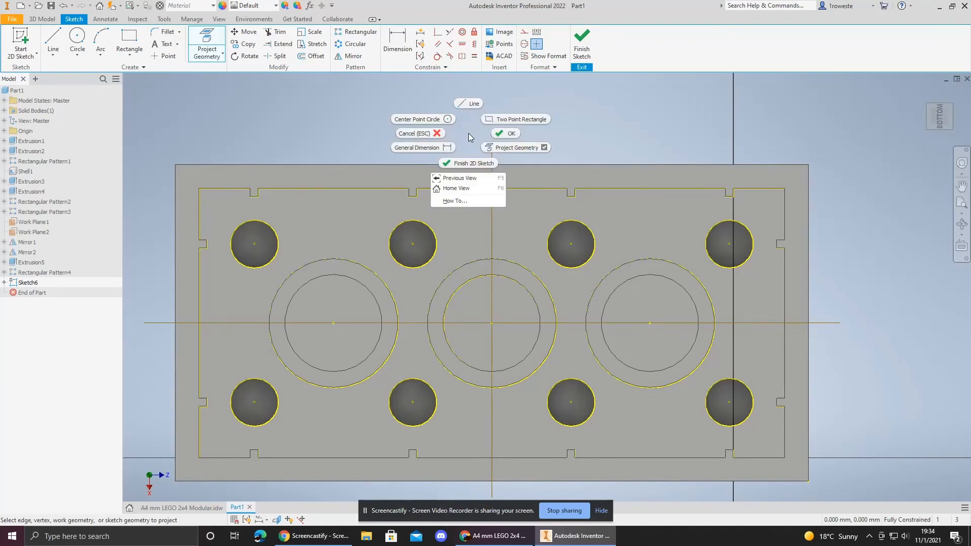
left_click(499, 135)
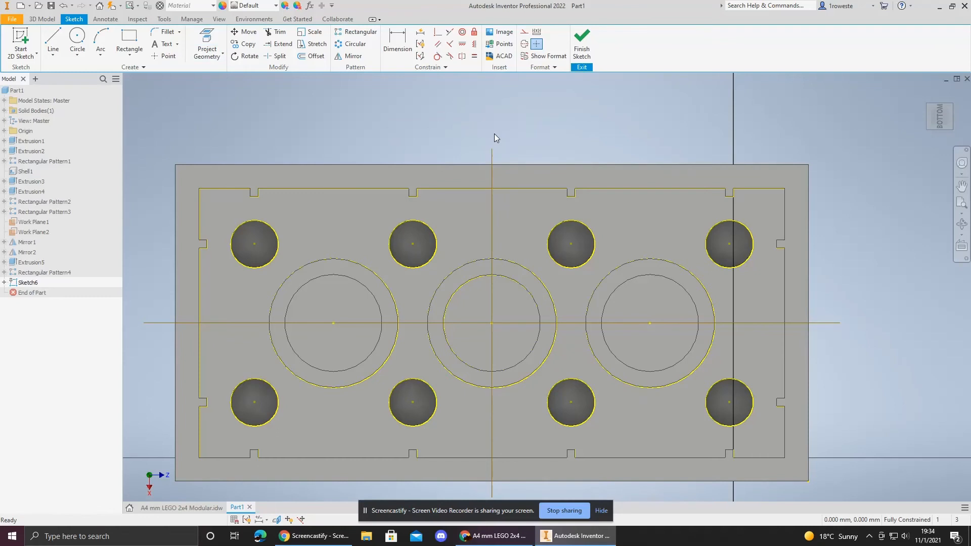
Step: Turn on Slice Graphics to reveal the sketch plane through the brick
right_click(461, 136)
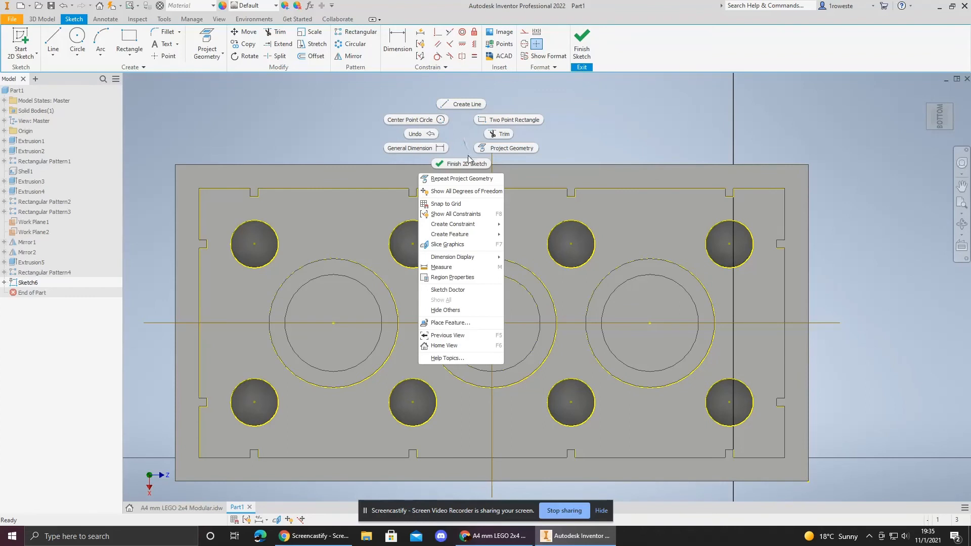
left_click(447, 244)
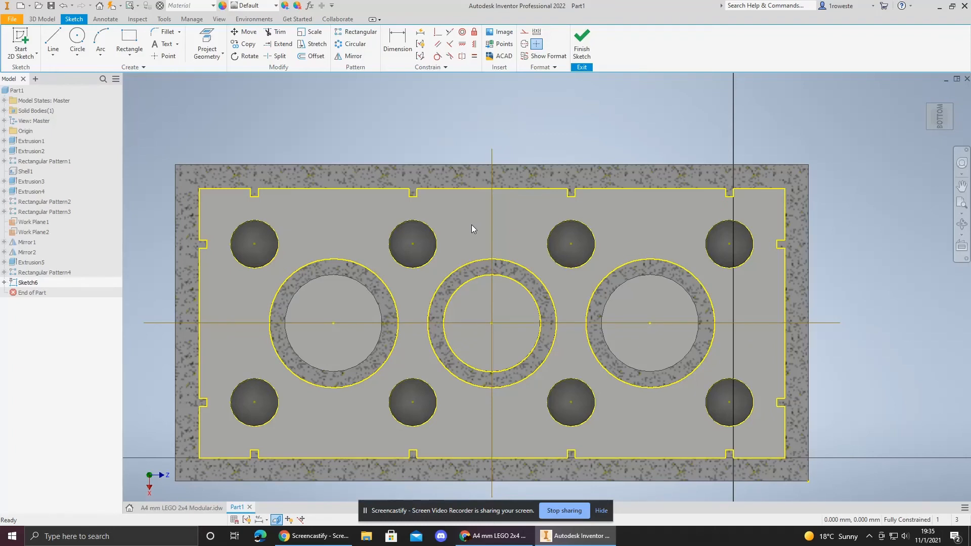
middle_click_drag(467, 242, 462, 202)
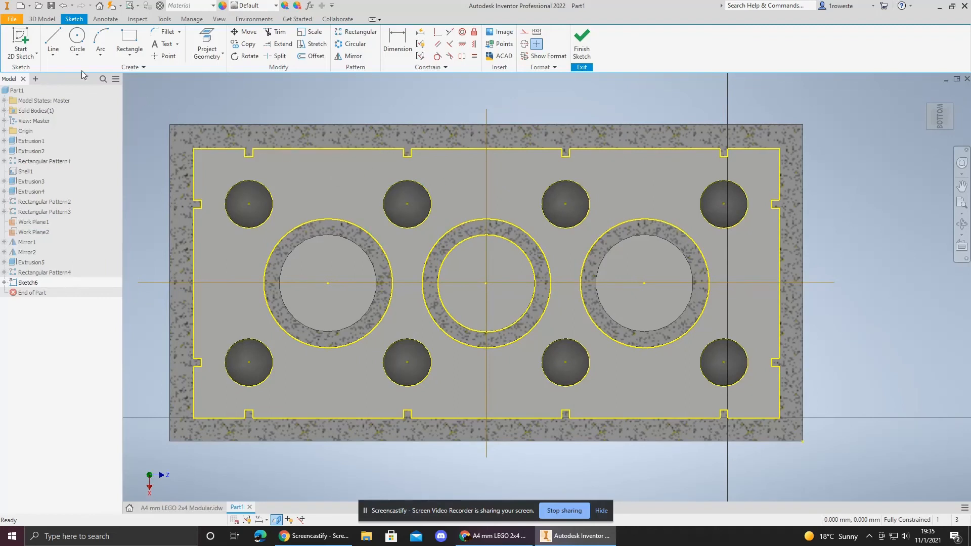
Step: Draw a vertical line along the centre axis from the bottom inner edge to the top inner edge
left_click(50, 45)
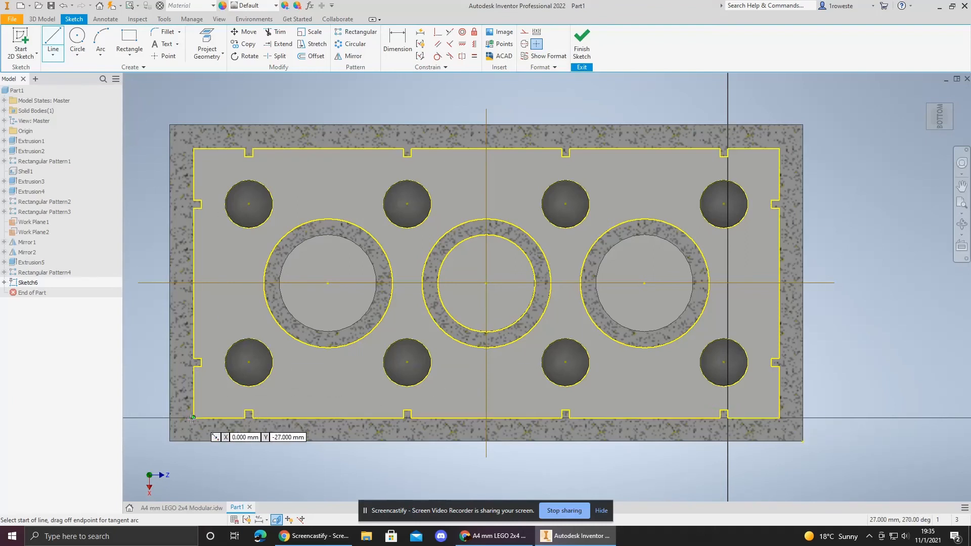
left_click(486, 418)
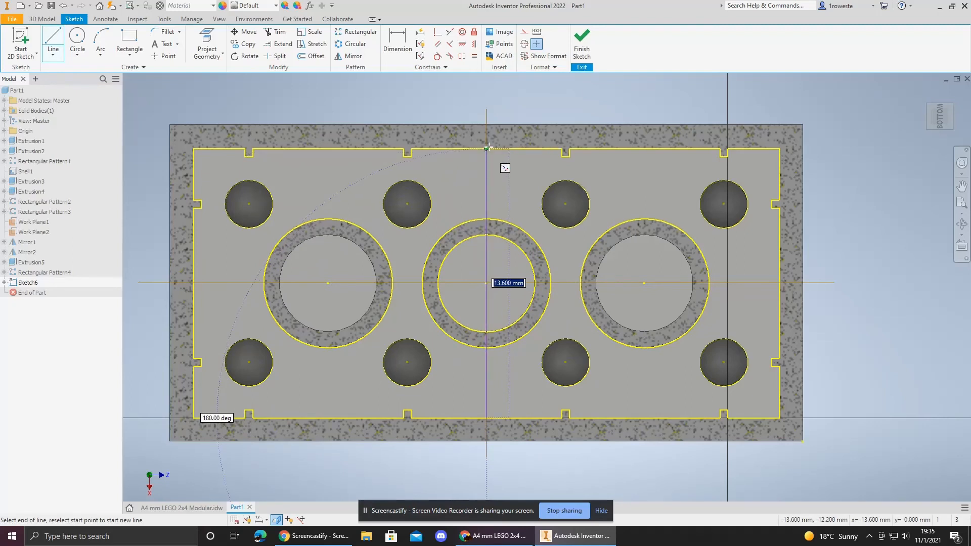
key("Tab")
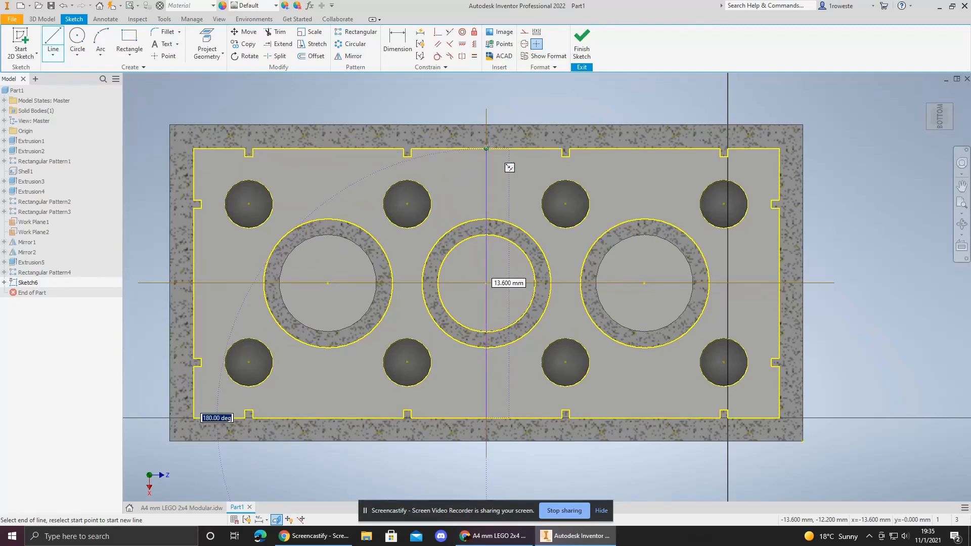
double_click(487, 148)
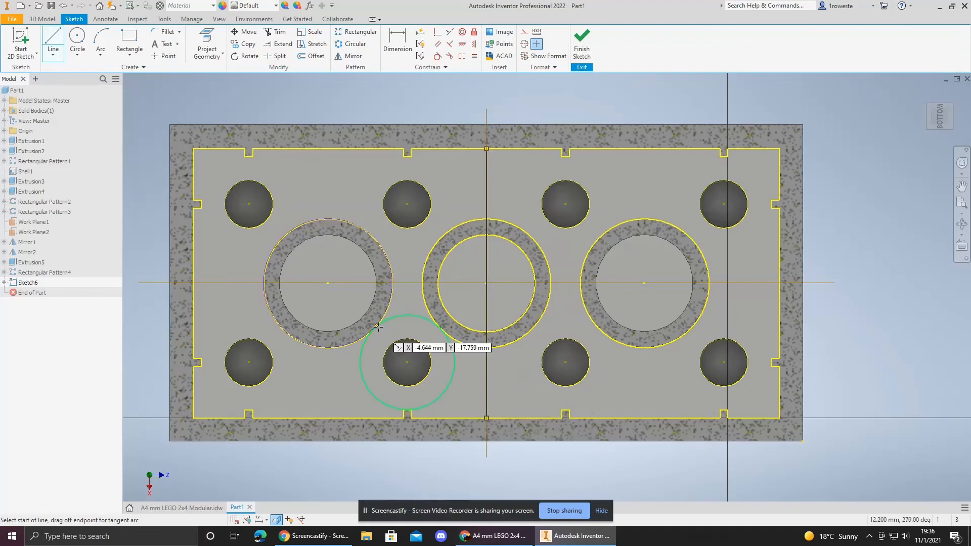
Step: Check the rib width on the reference drawing and try a 0.4 mm line from the top inner edge at the centre axis
left_click(205, 508)
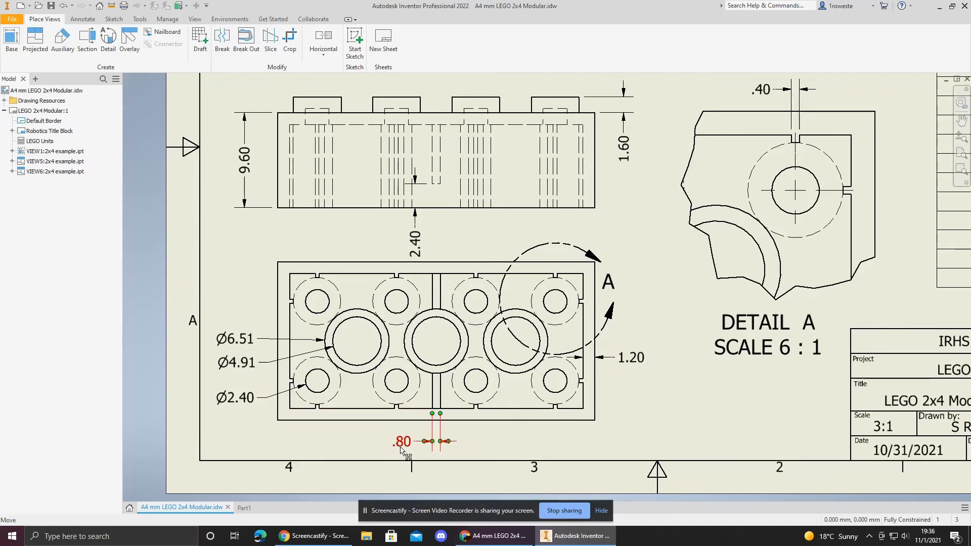
left_click(244, 507)
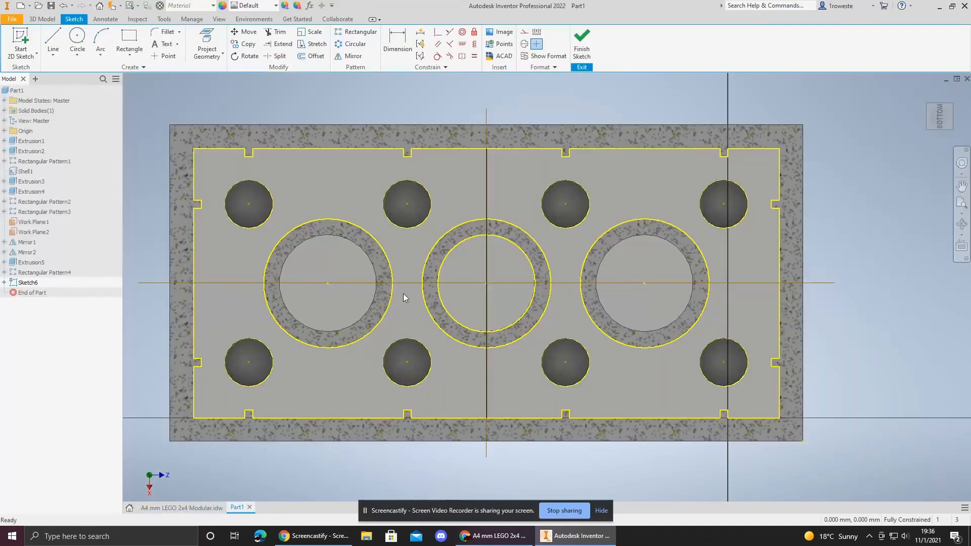
left_click(53, 43)
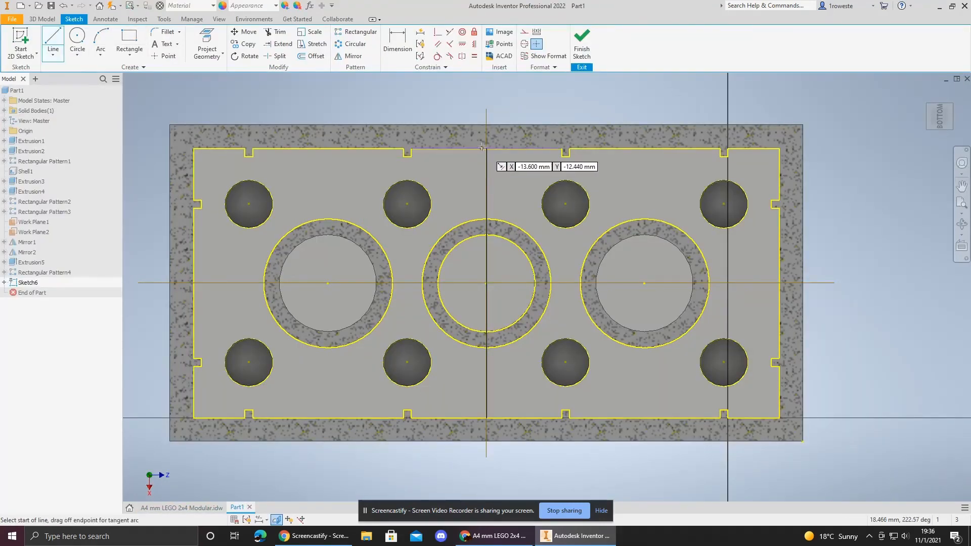
left_click(482, 147)
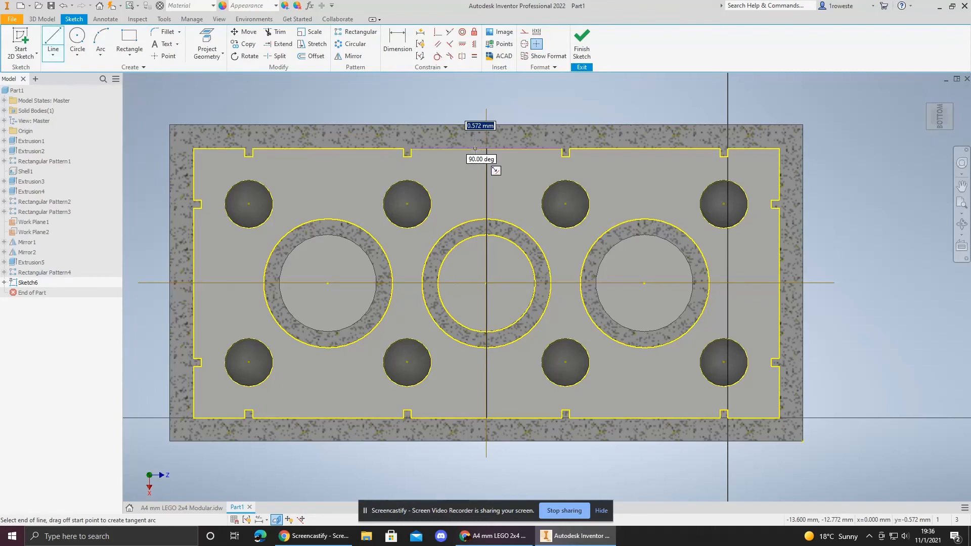
type(".4")
key("Return")
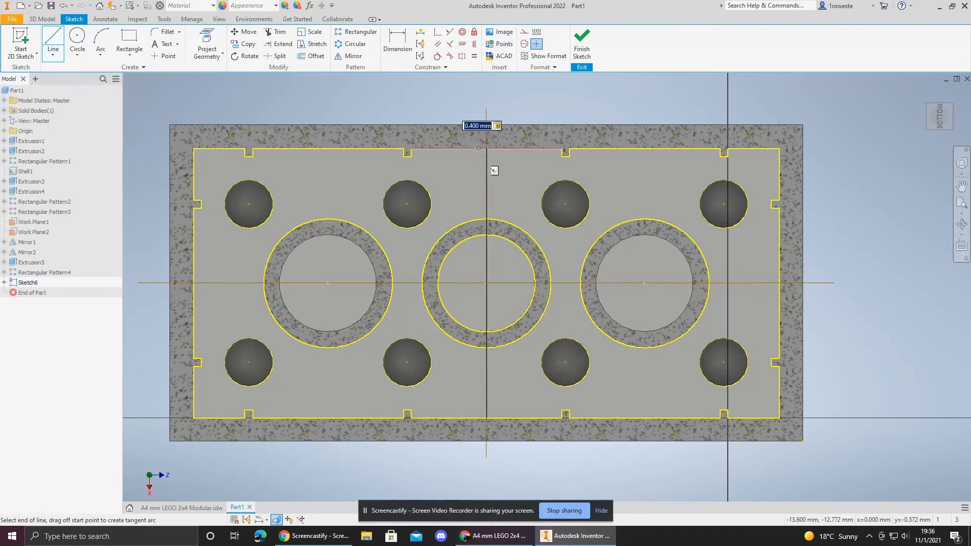
key("Escape")
key("Escape")
Step: Try a 0.8 mm wide rectangle along the centre axis, then undo it together with the short line
left_click(129, 42)
left_click(478, 149)
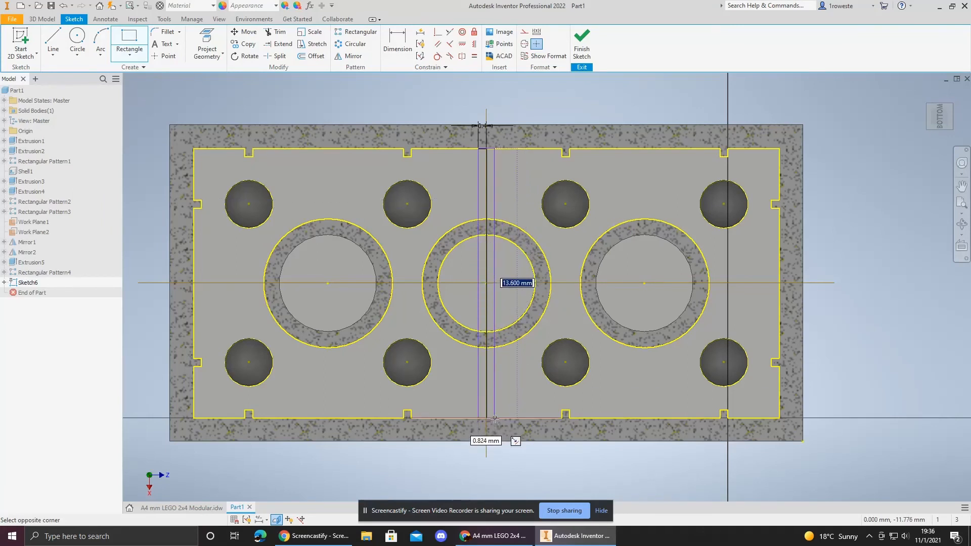
key("Tab")
type(".")
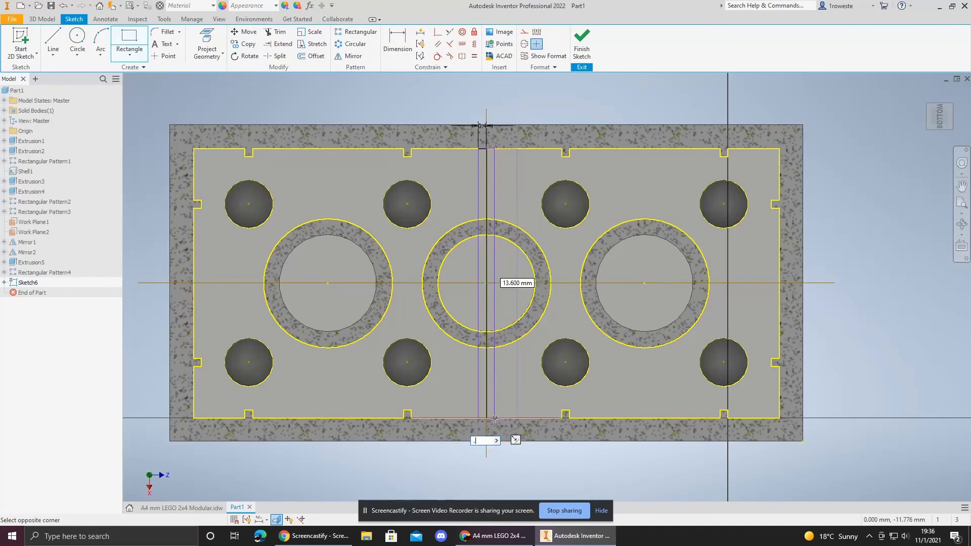
type("8")
key("Tab")
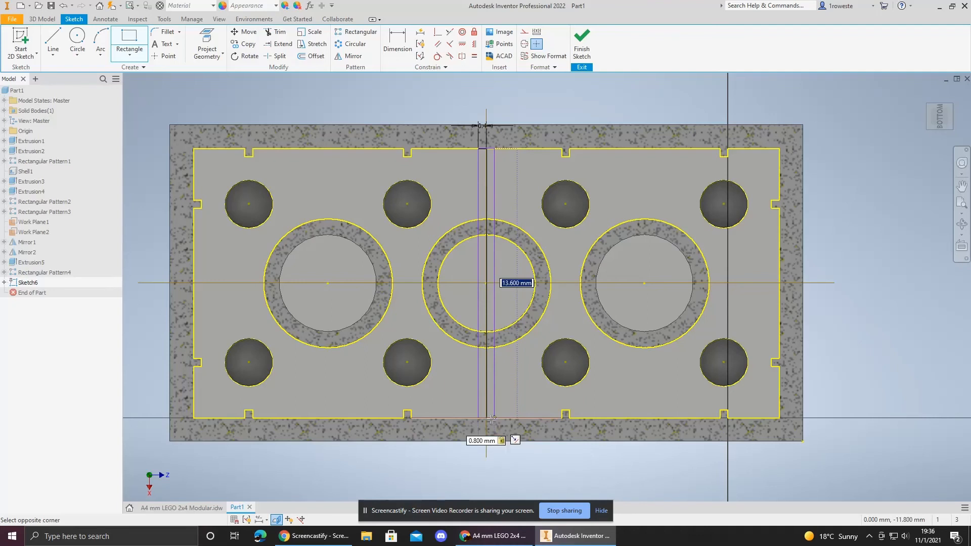
key("Return")
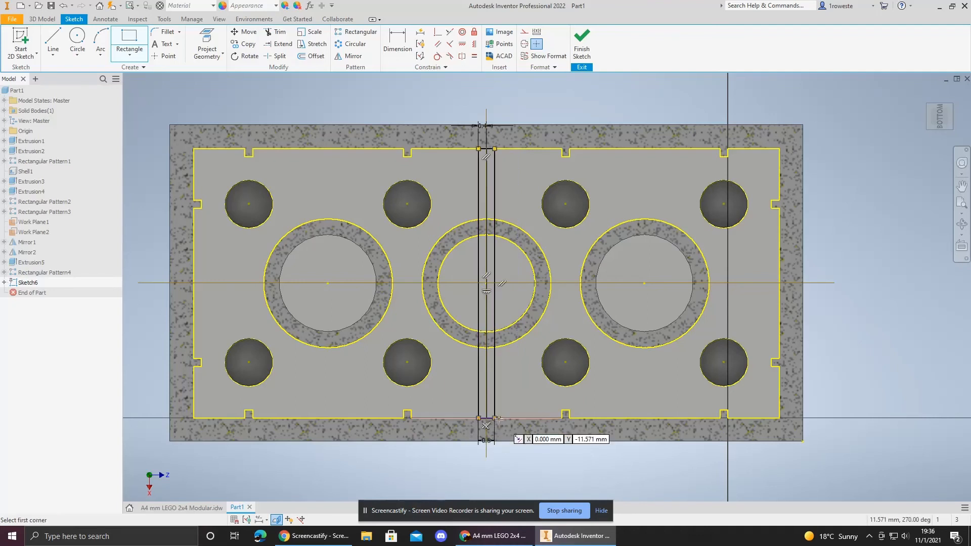
key("Escape")
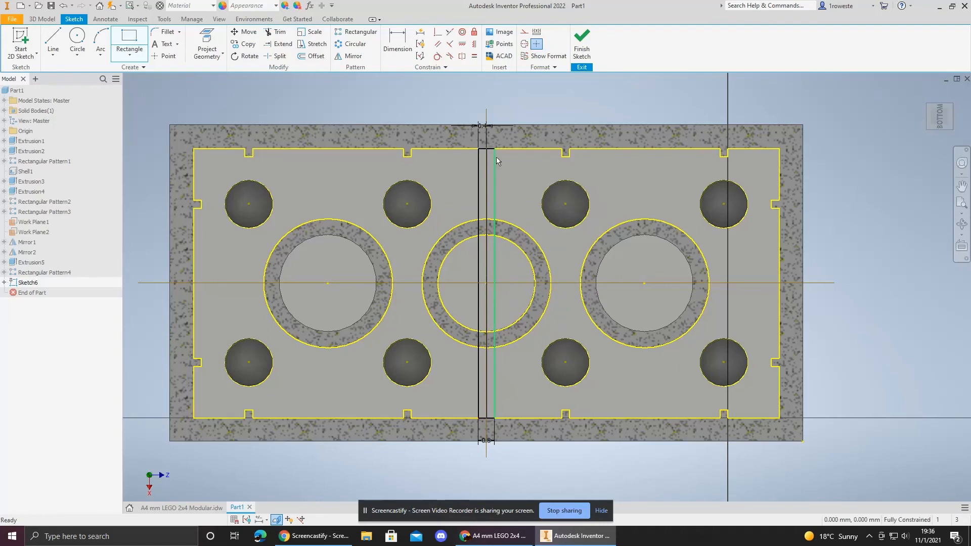
key("d")
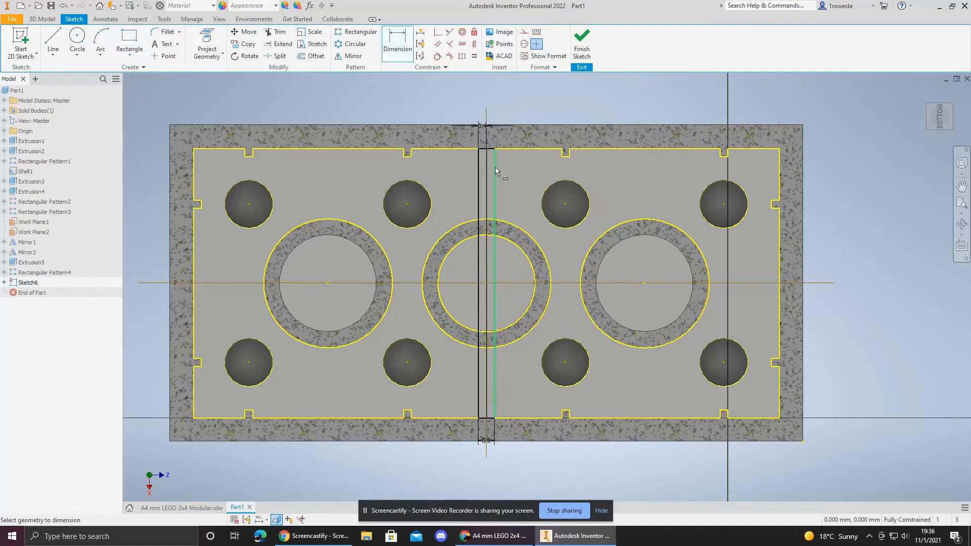
key("Escape")
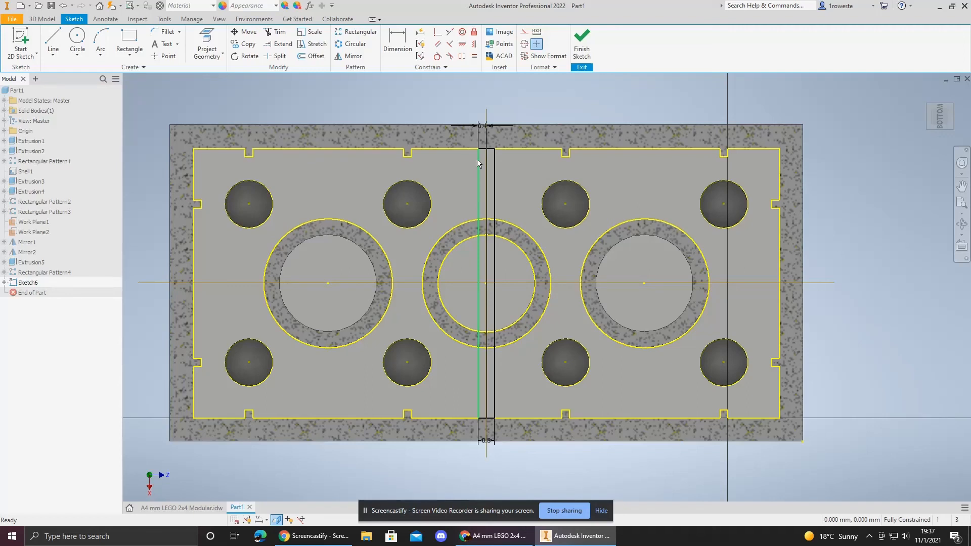
key("ctrl+z")
key("ctrl+z")
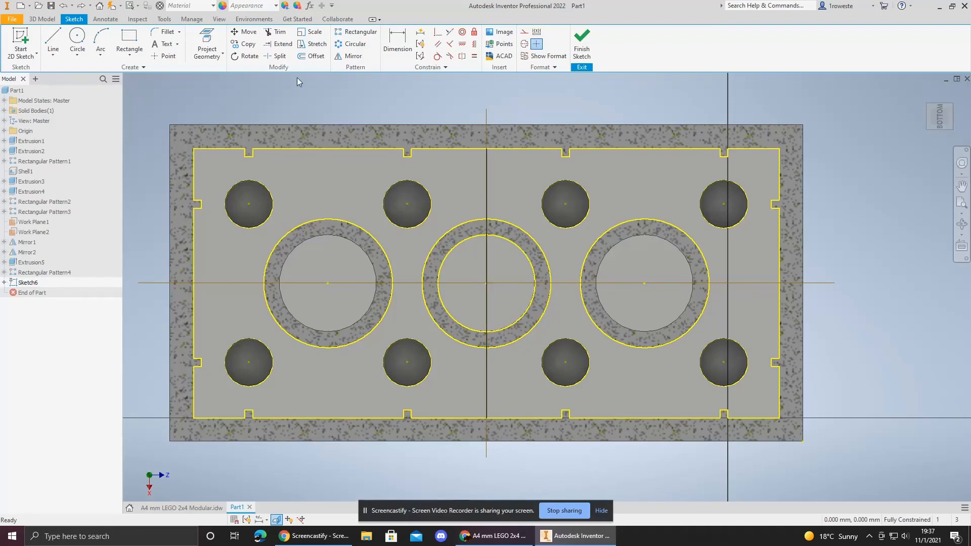
Step: Offset the centre line 0.4 mm to one side to start the rib outline
left_click(311, 56)
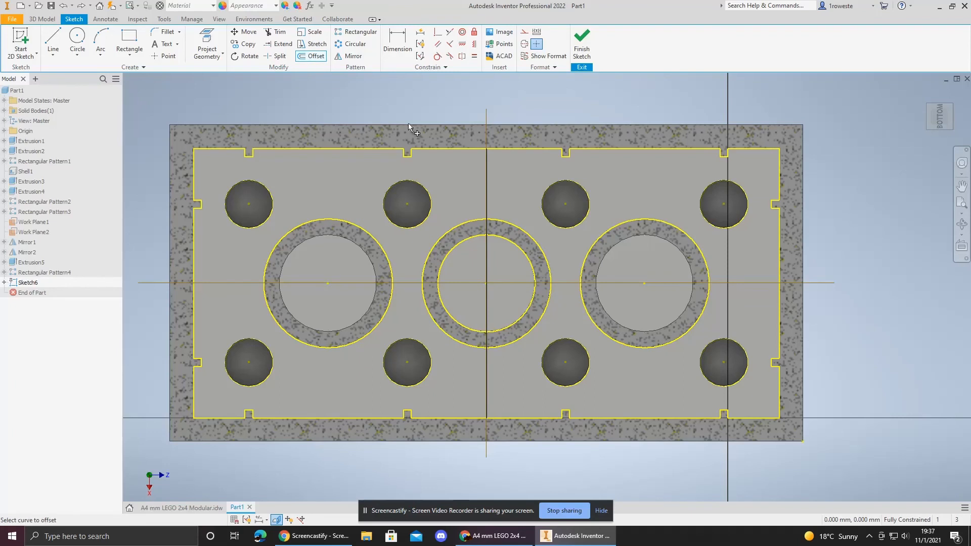
left_click(488, 177)
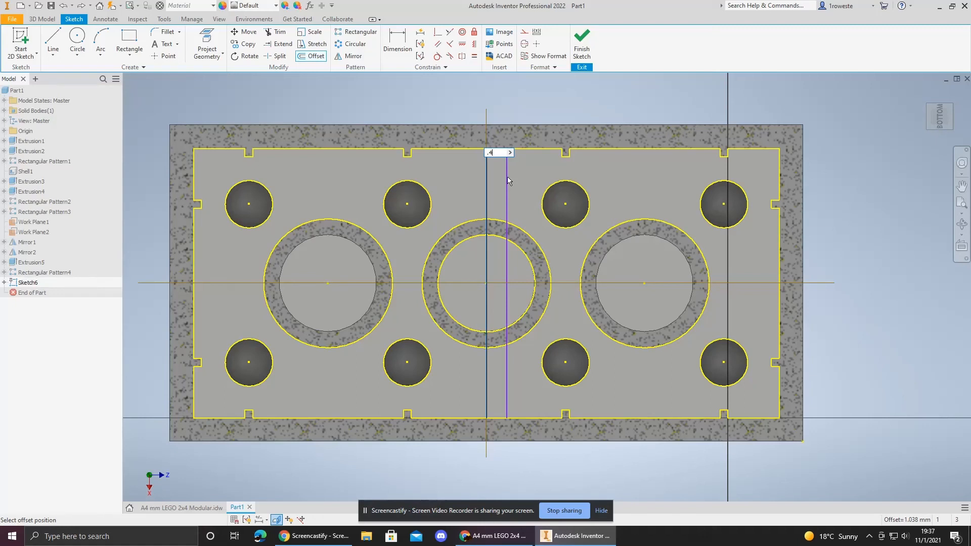
key("Return")
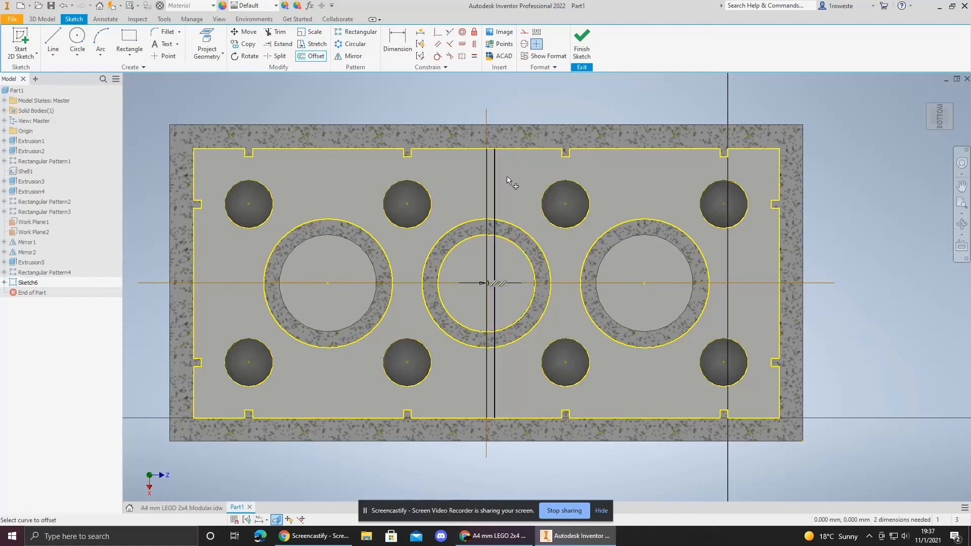
key("d")
left_click(487, 173)
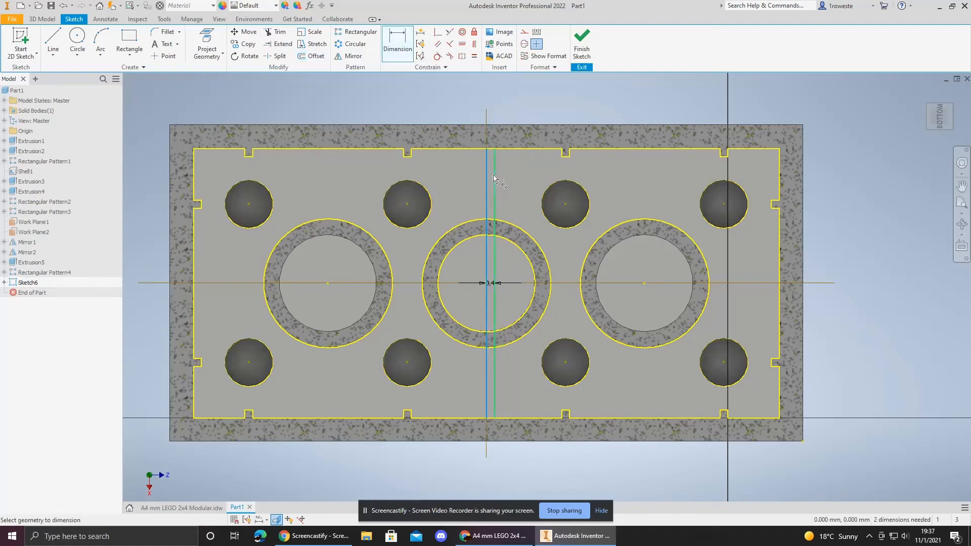
left_click(494, 177)
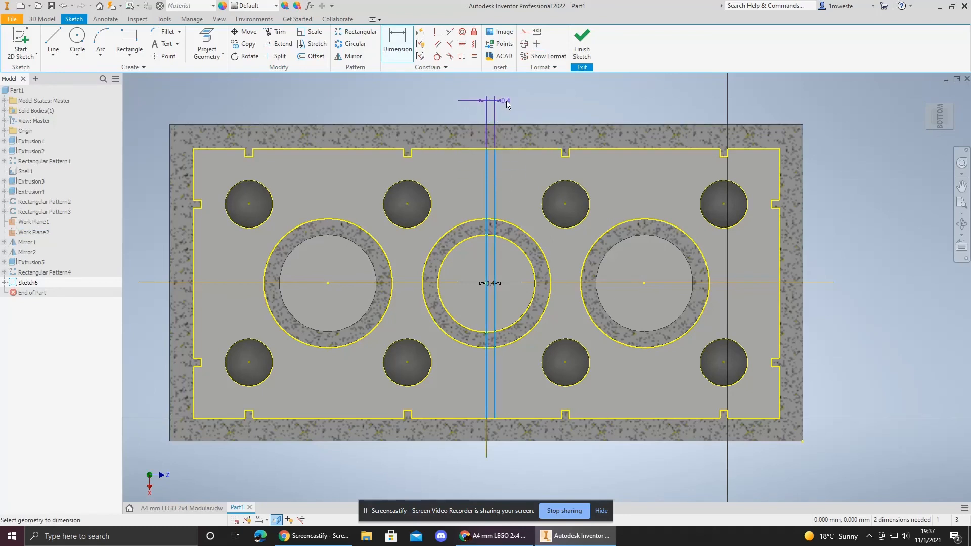
key("Escape")
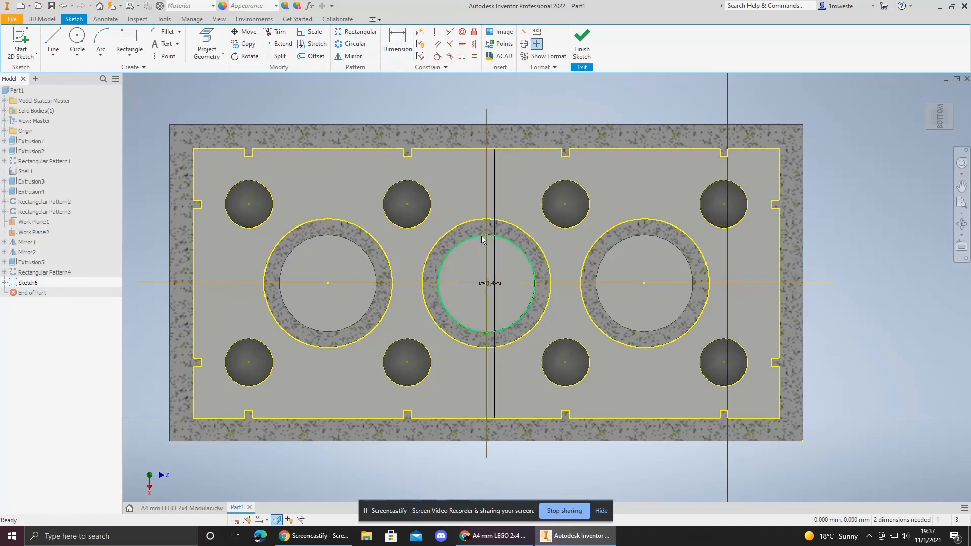
left_click(311, 55)
left_click(488, 187)
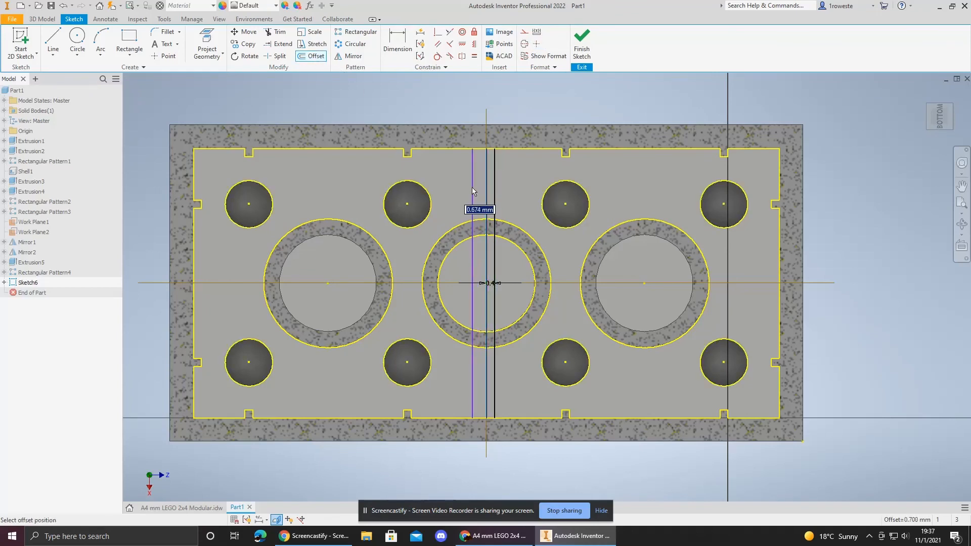
key("Escape")
Step: Offset the new rib line 0.8 mm across the centre line to form the other rib edge
left_click(300, 58)
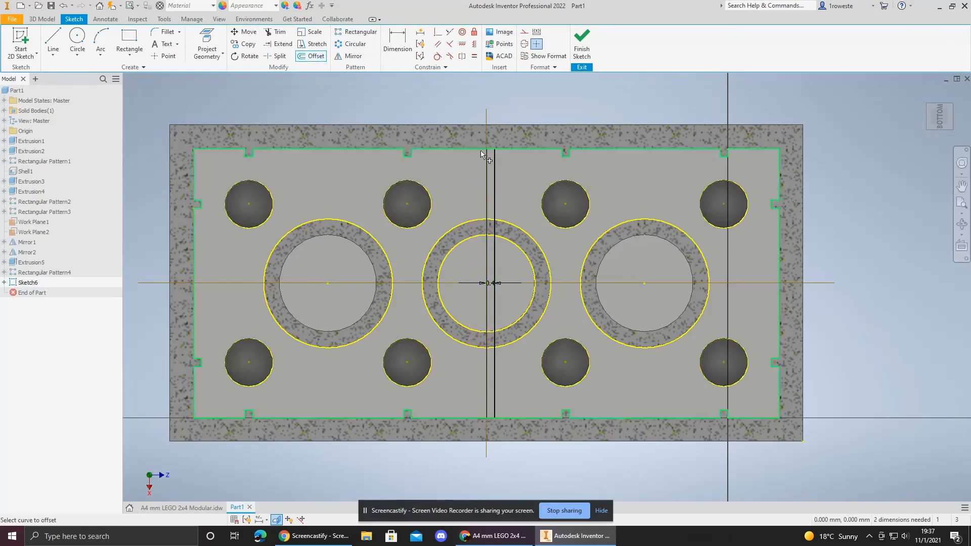
left_click(496, 165)
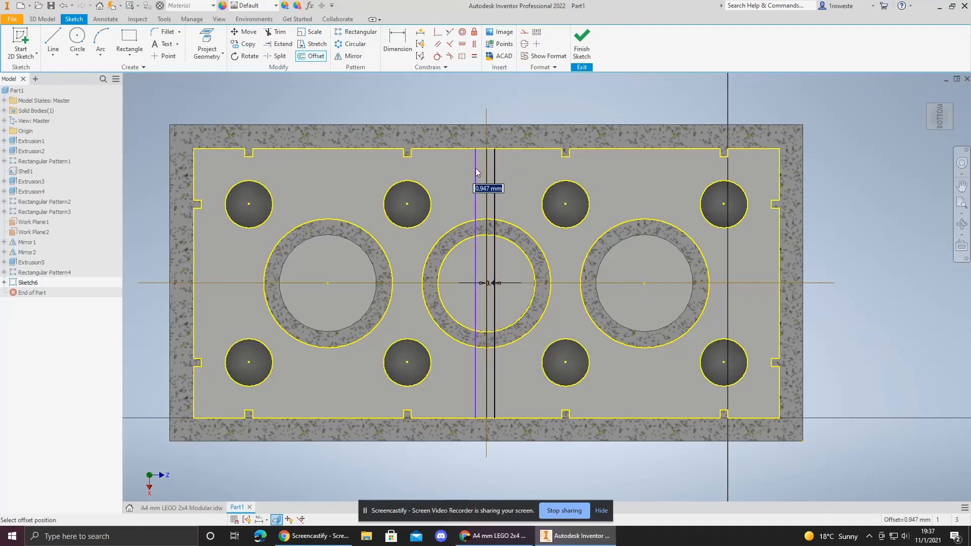
type(".8")
key("Return")
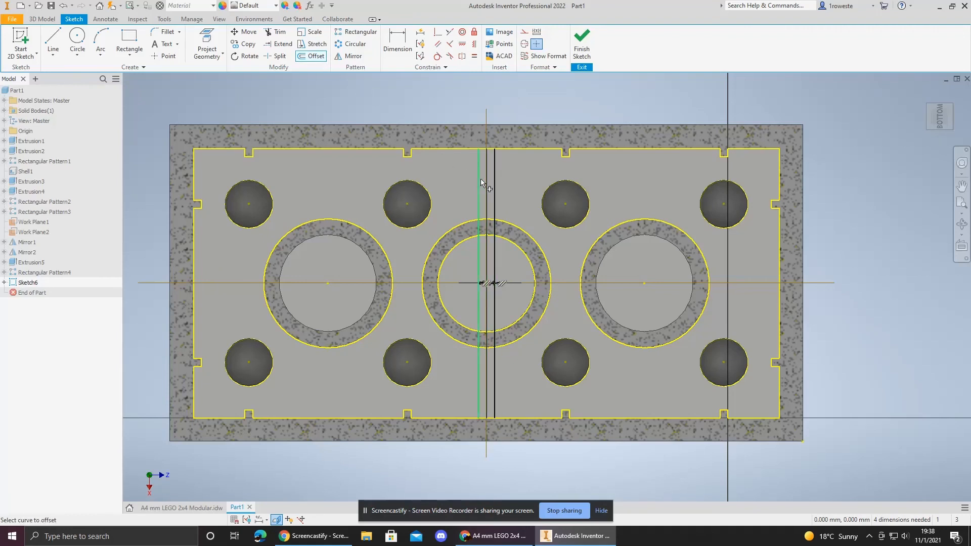
left_click(460, 148)
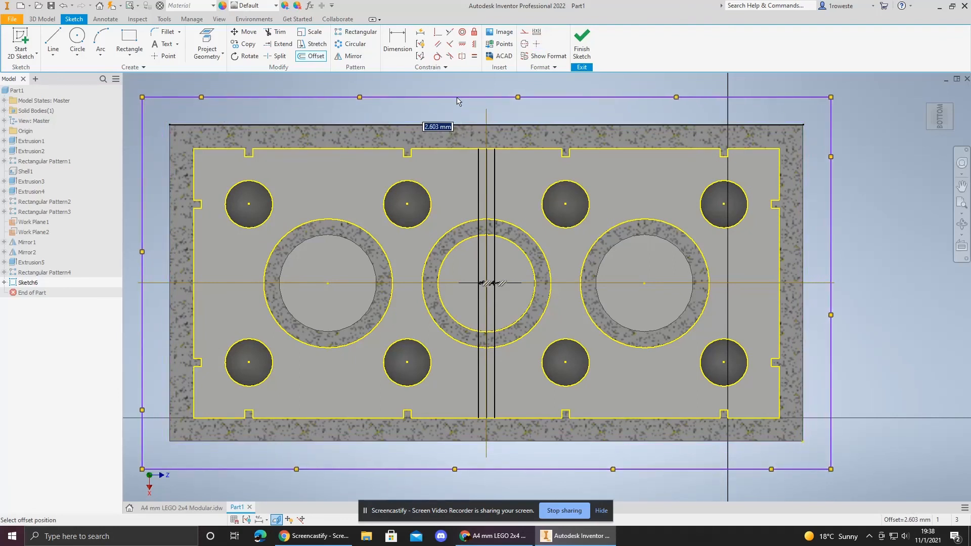
key("Escape")
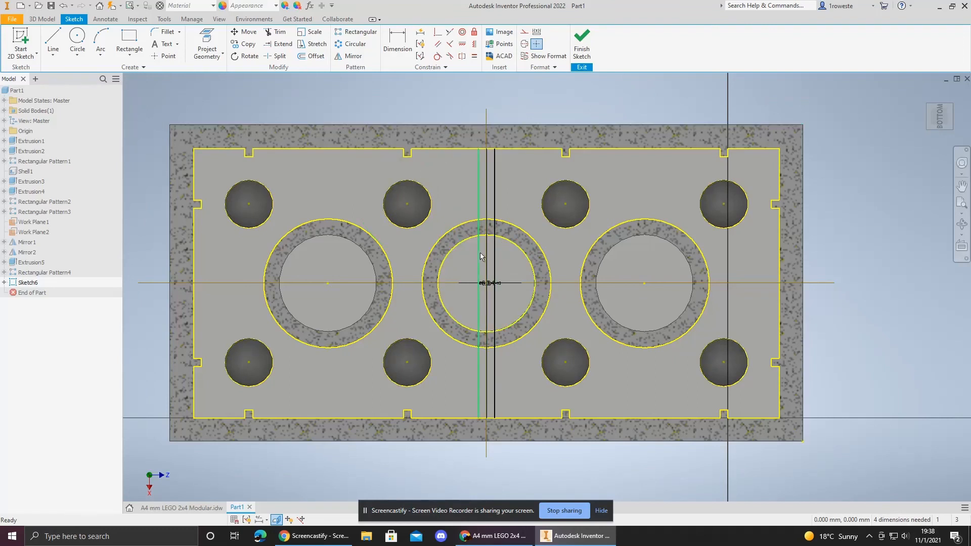
Step: Trim the three rib lines where they cross the central tube's wall on both the upper and lower sides
left_click(272, 33)
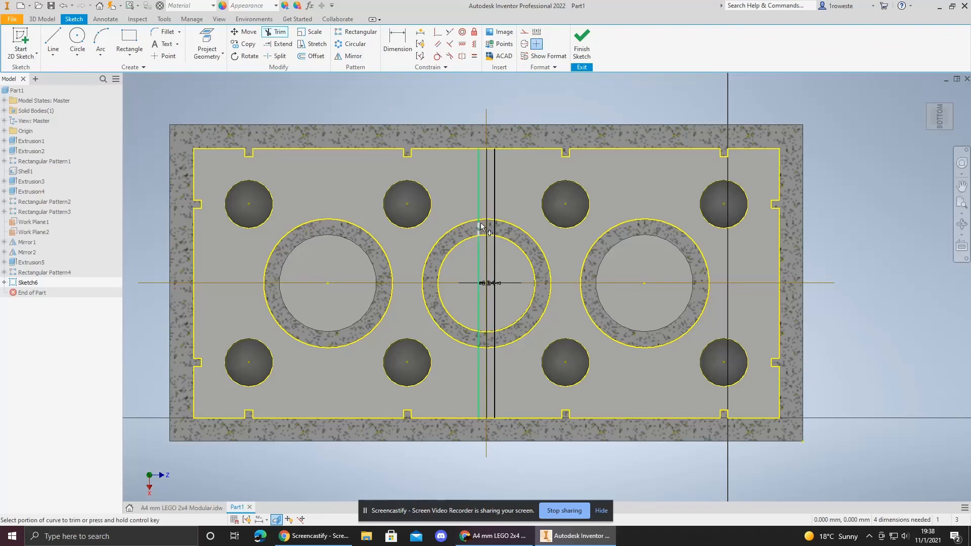
scroll(479, 223, "down", 5)
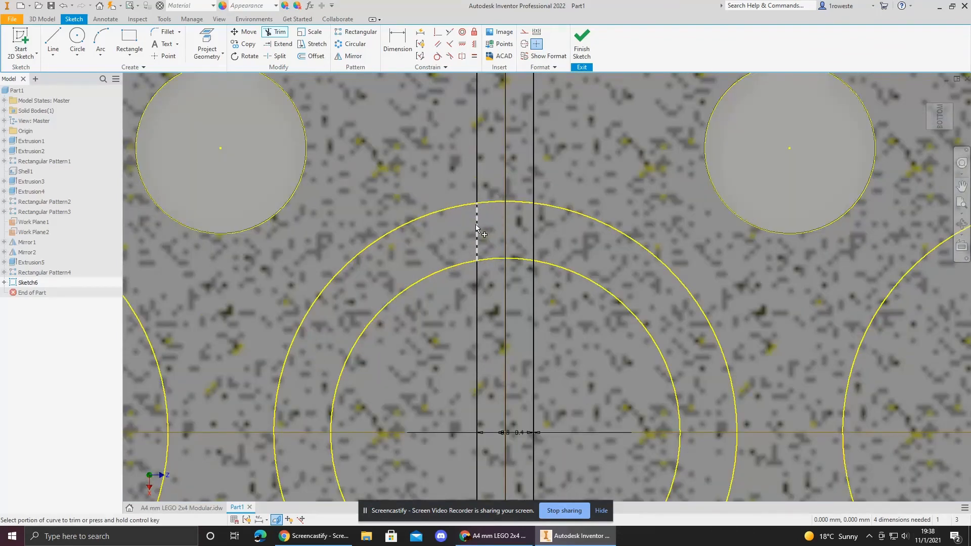
left_click(506, 222)
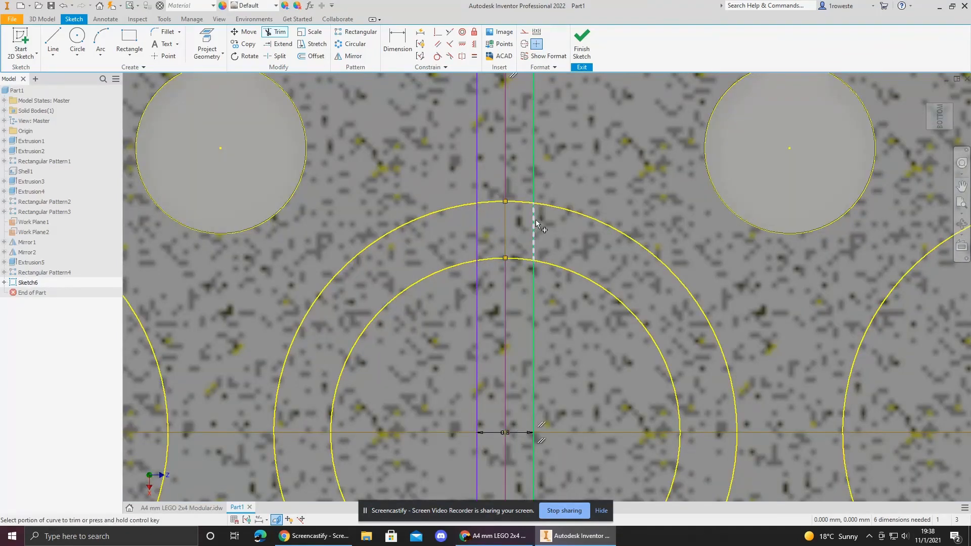
left_click(534, 221)
left_click(477, 224)
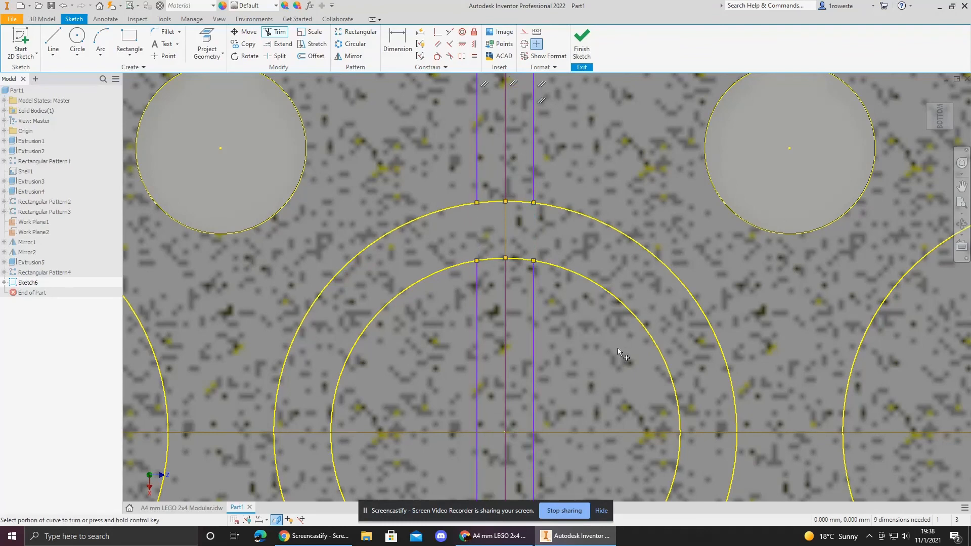
middle_click_drag(617, 364, 599, 100)
left_click(457, 377)
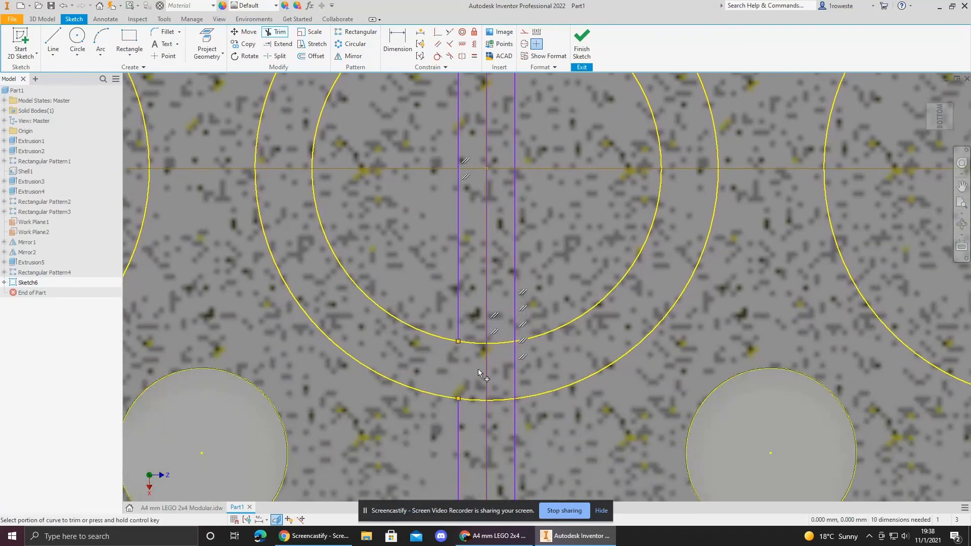
left_click(487, 379)
left_click(514, 360)
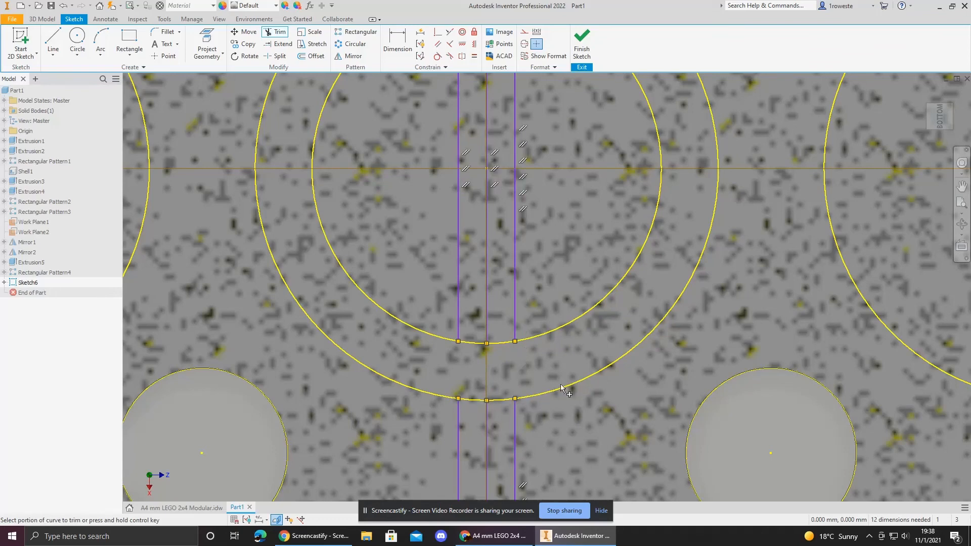
Step: Trim the rib lines inside the central tube's hole and finish the sketch
mouse_move(705, 159)
middle_mouse_down()
mouse_move(708, 216)
mouse_move(743, 339)
middle_mouse_up()
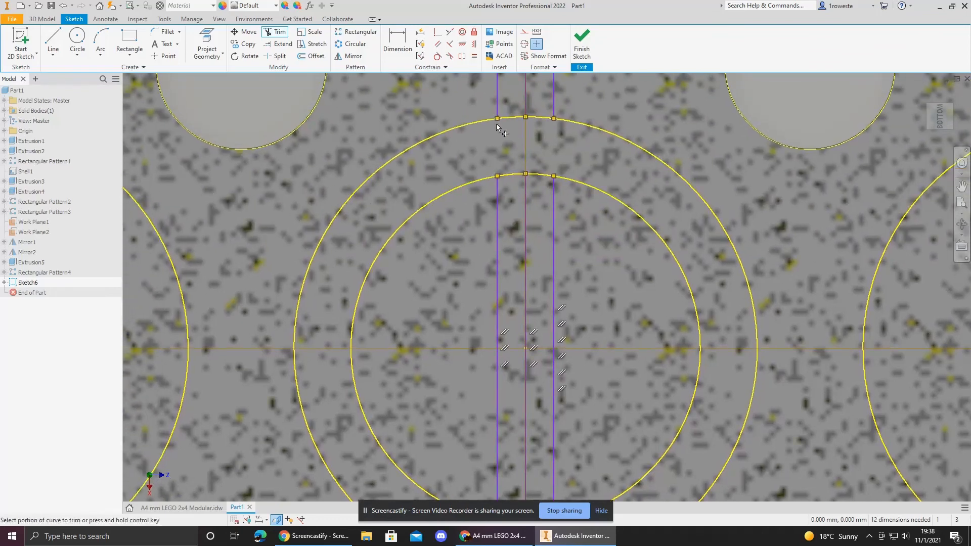
left_click(555, 212)
left_click(526, 222)
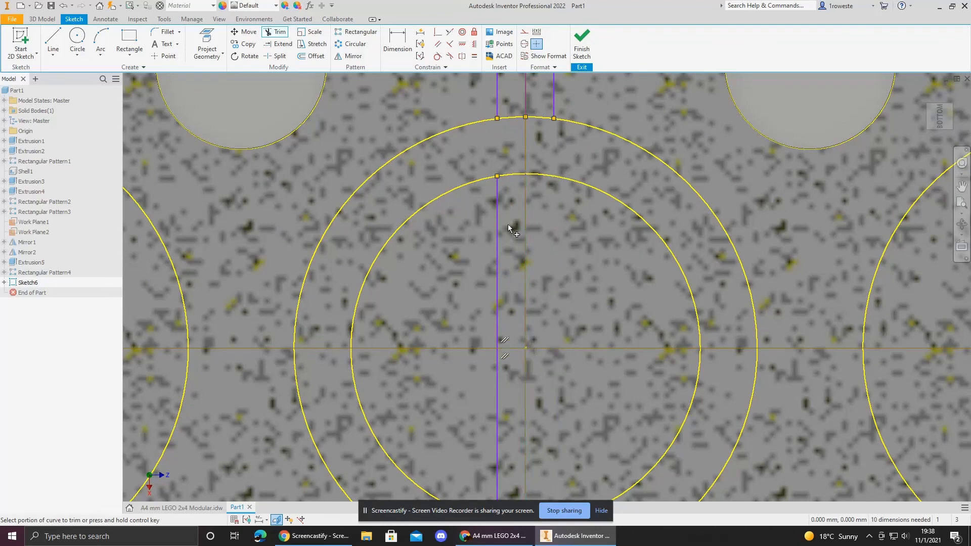
left_click(497, 225)
scroll(548, 226, "up", 5)
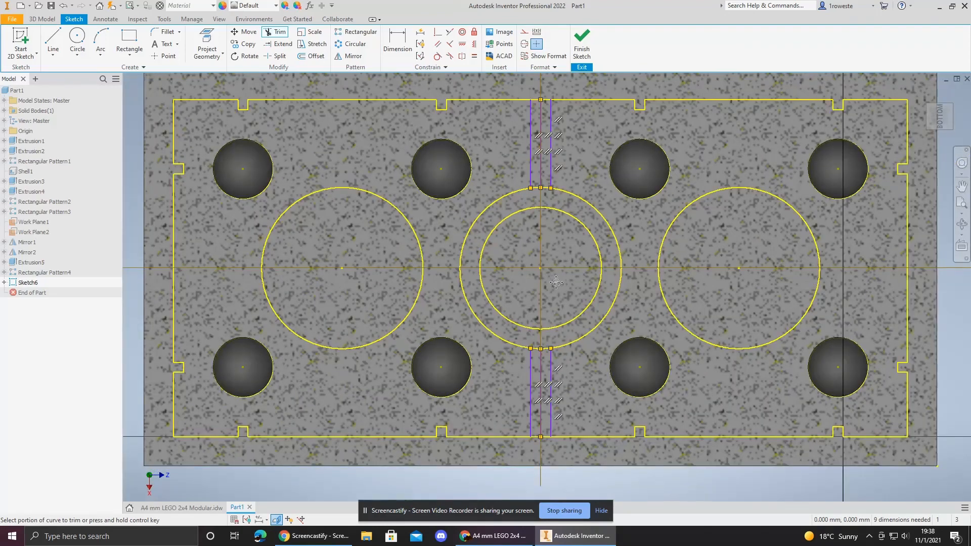
middle_click_drag(541, 387, 493, 343)
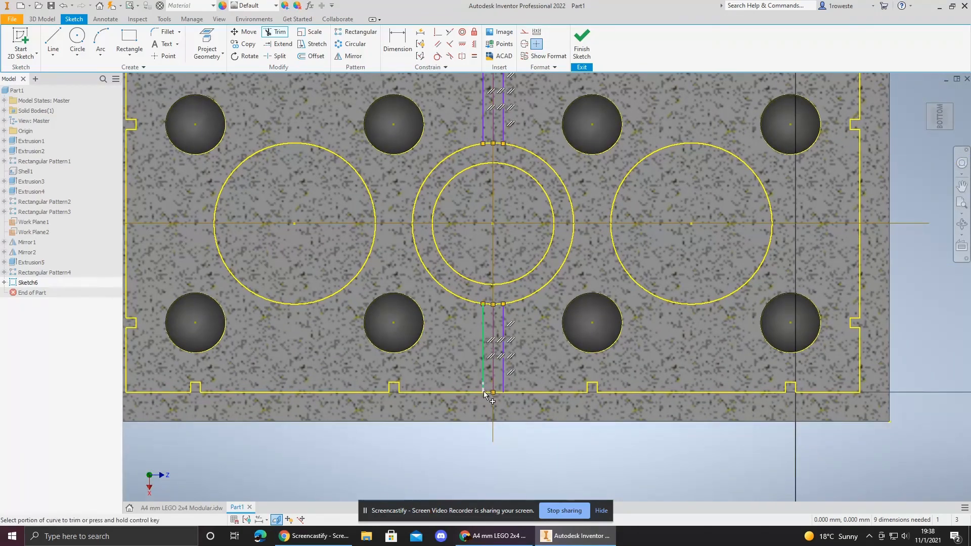
middle_click_drag(509, 230, 511, 299)
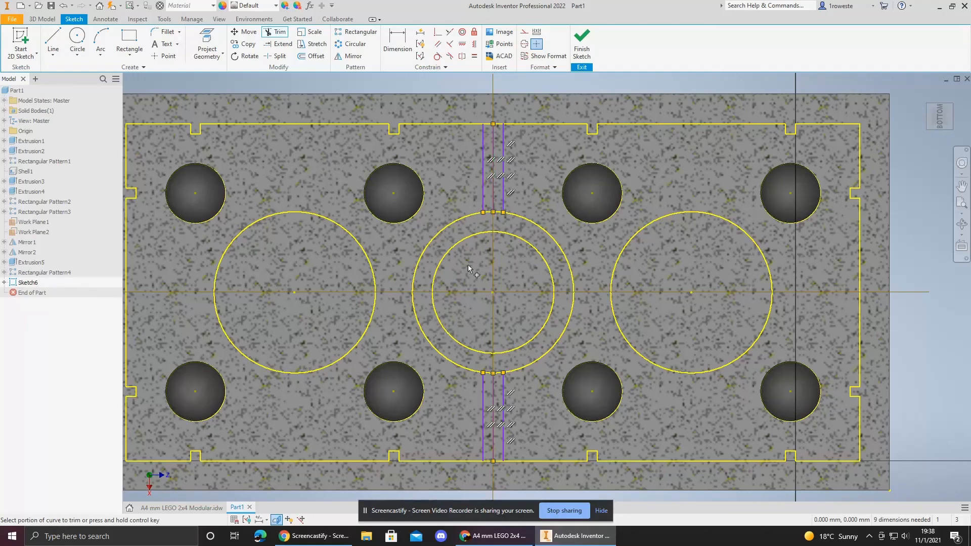
left_click(581, 36)
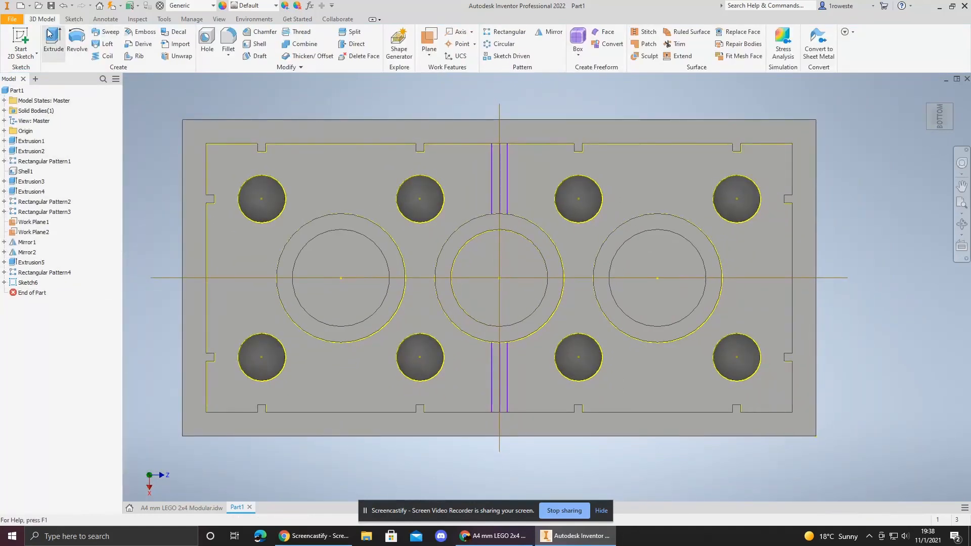
Step: Start an extrusion and select the four rib profiles on either side of the central tube
left_click(50, 38)
scroll(496, 375, "up", 5)
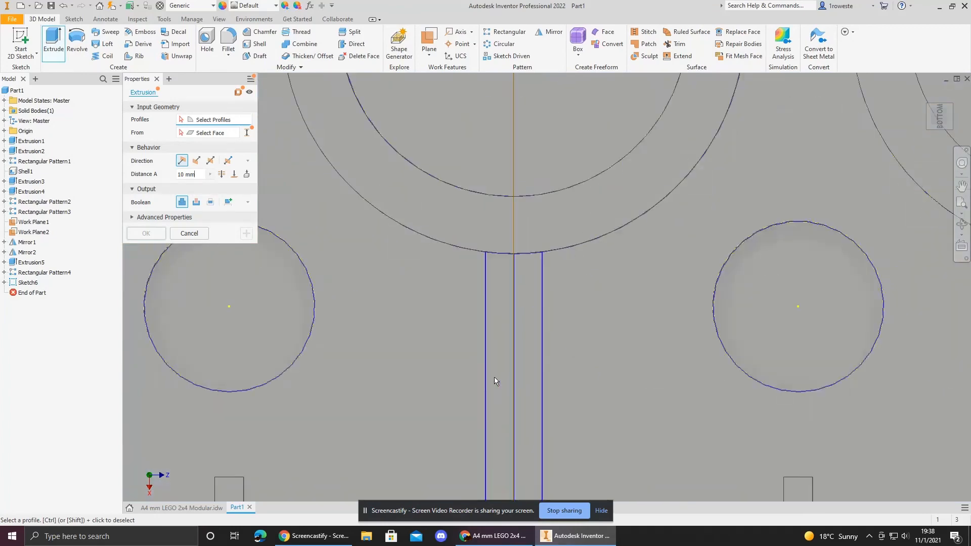
left_click(500, 370)
left_click(528, 349)
middle_click_drag(529, 259, 489, 498)
middle_click_drag(532, 175, 559, 372)
left_click(495, 209)
left_click(514, 220)
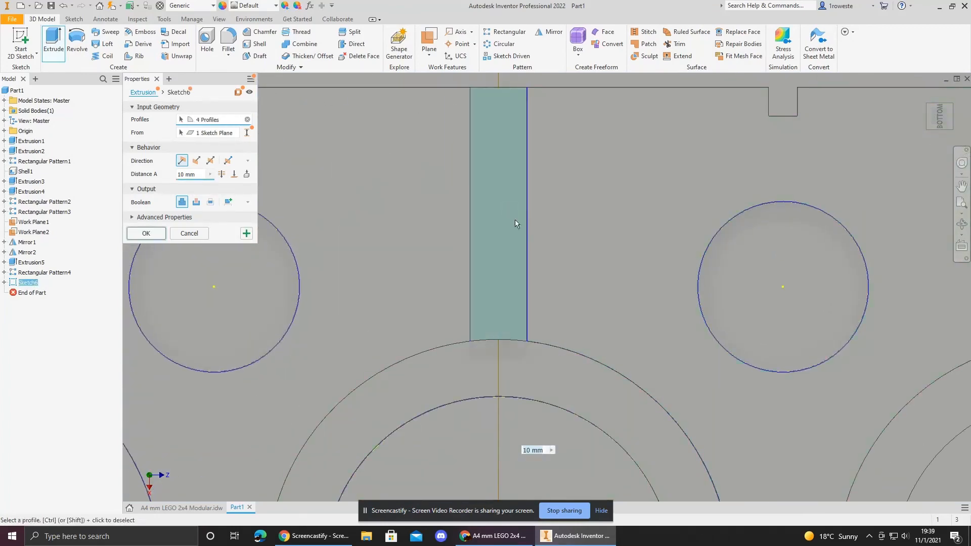
scroll(554, 284, "down", 5)
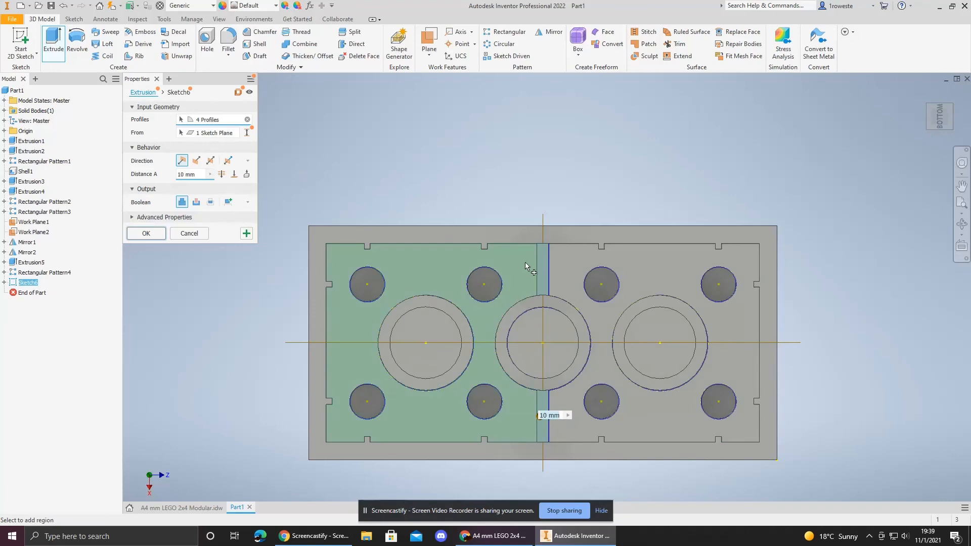
Step: Check the brick height and rib depth dimensions on the reference drawing
left_click(181, 507)
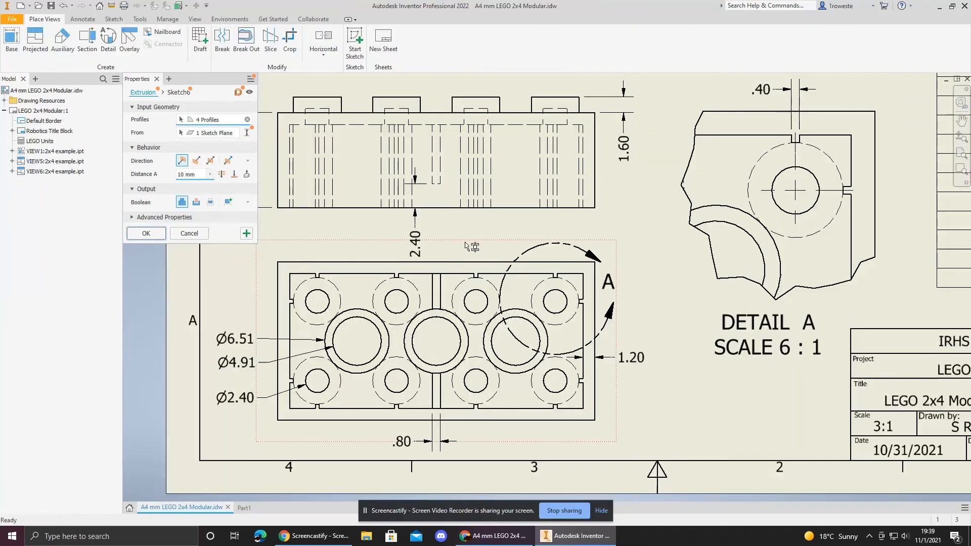
middle_click_drag(477, 232, 516, 332)
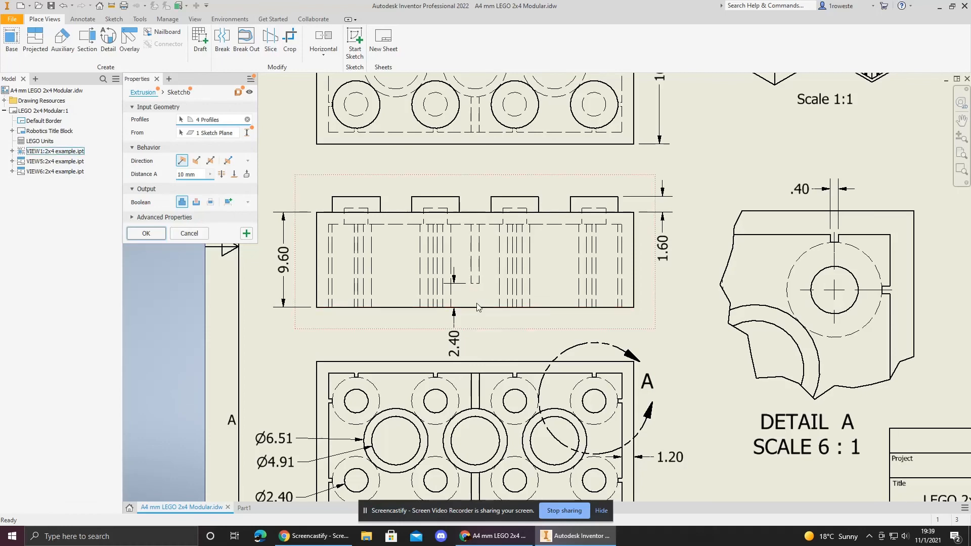
left_click(244, 508)
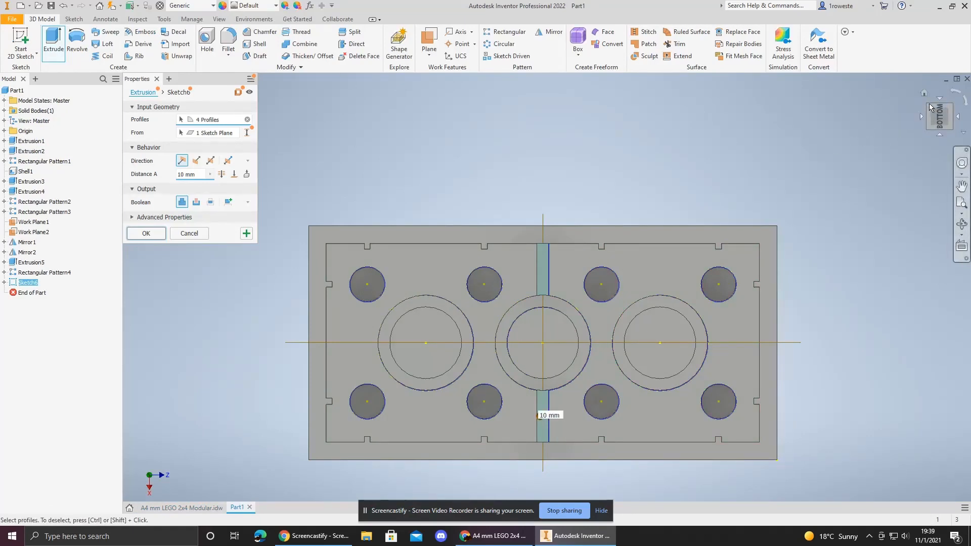
left_click(182, 508)
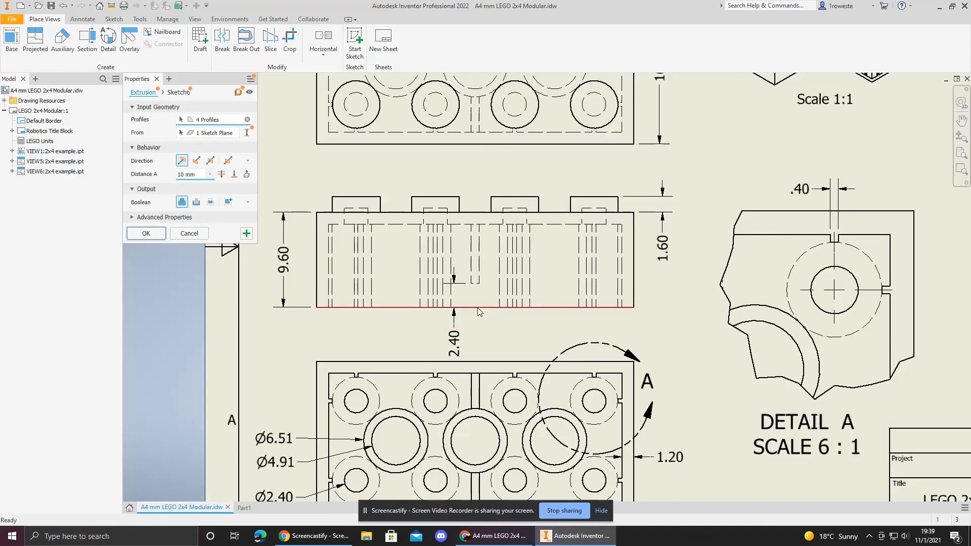
left_click(243, 508)
Step: Extrude the rib profiles by 9.6-1.2-2.4 mm into the brick and view the finished part
left_click(923, 128)
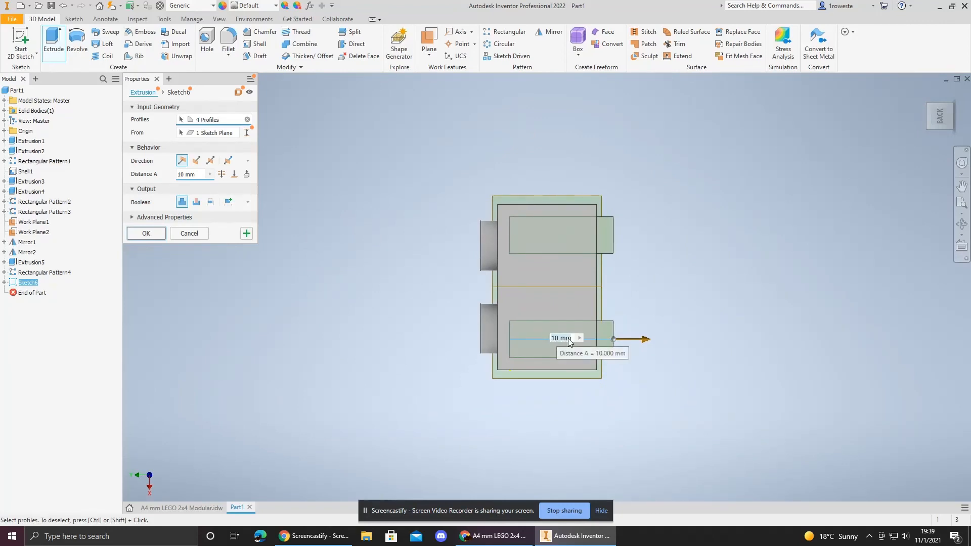
left_click(568, 338)
type("9.6")
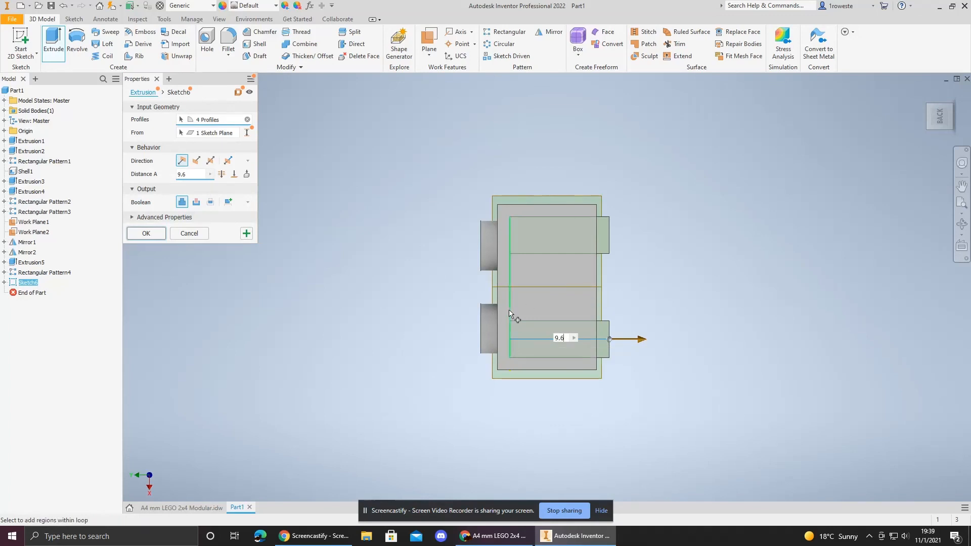
type("-1.2")
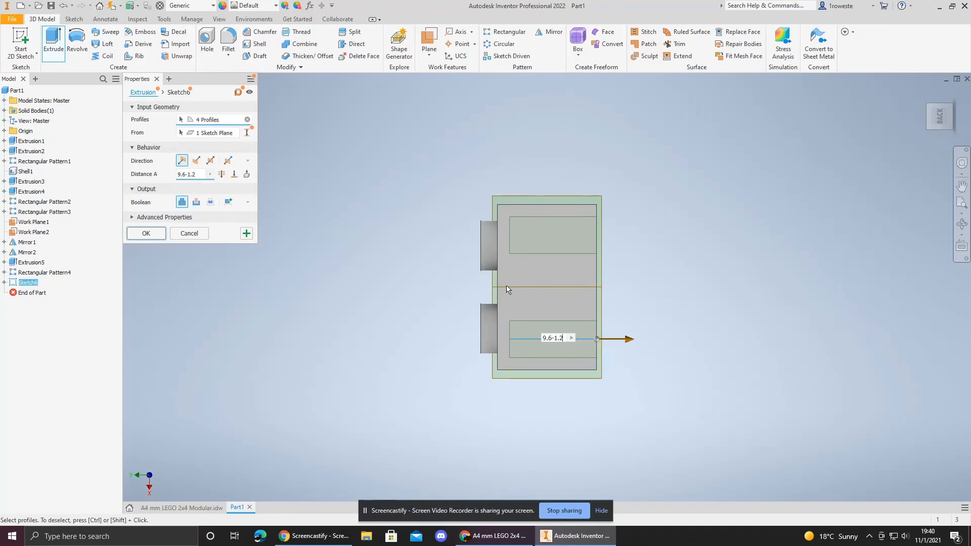
type("-2.4")
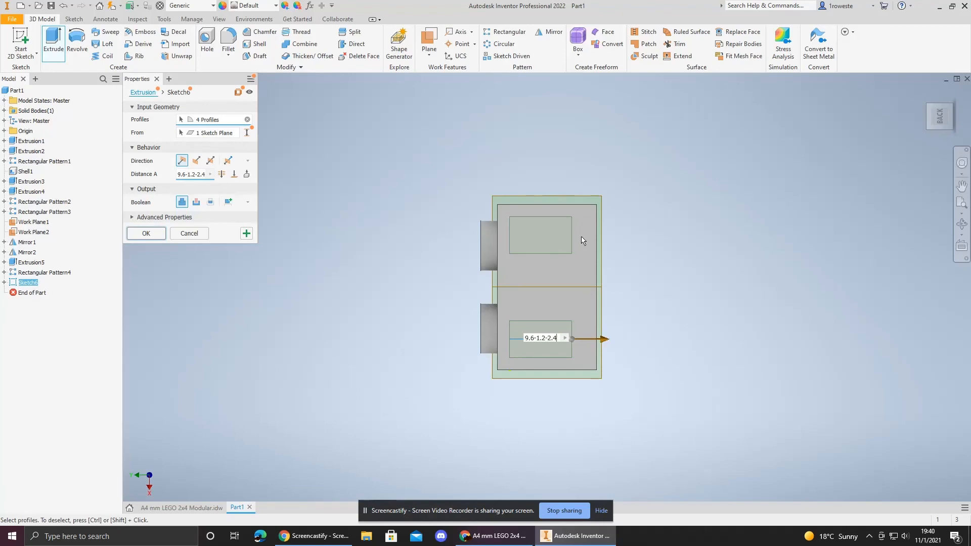
key("Return")
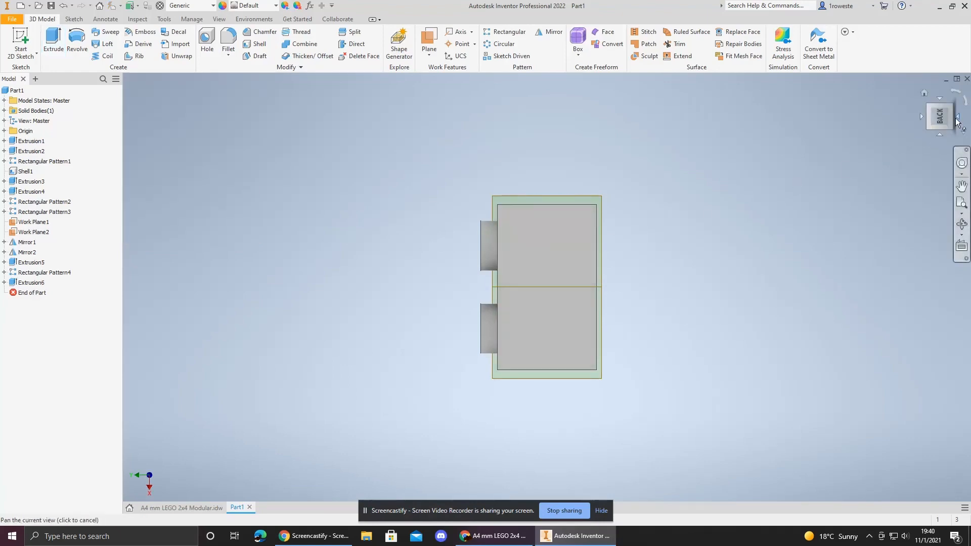
left_click(924, 94)
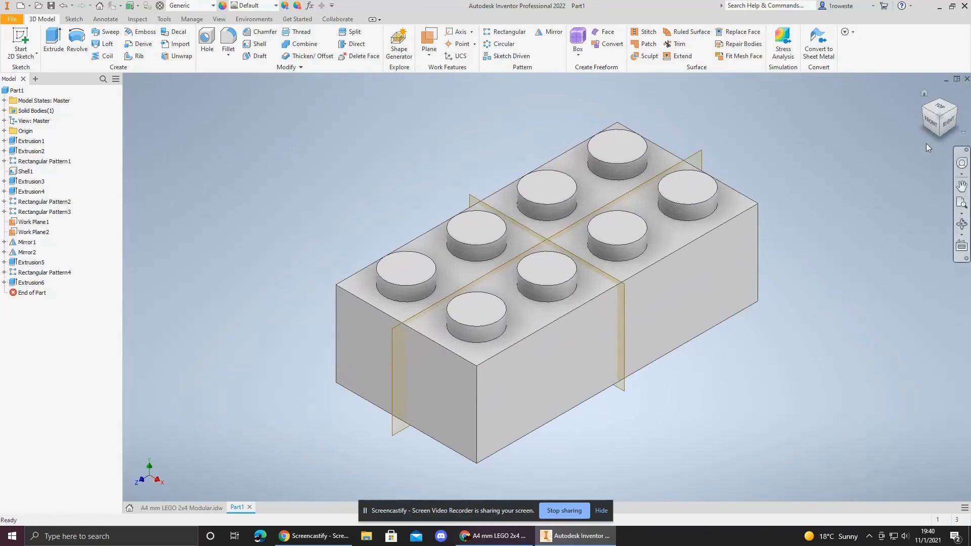
left_click(943, 135)
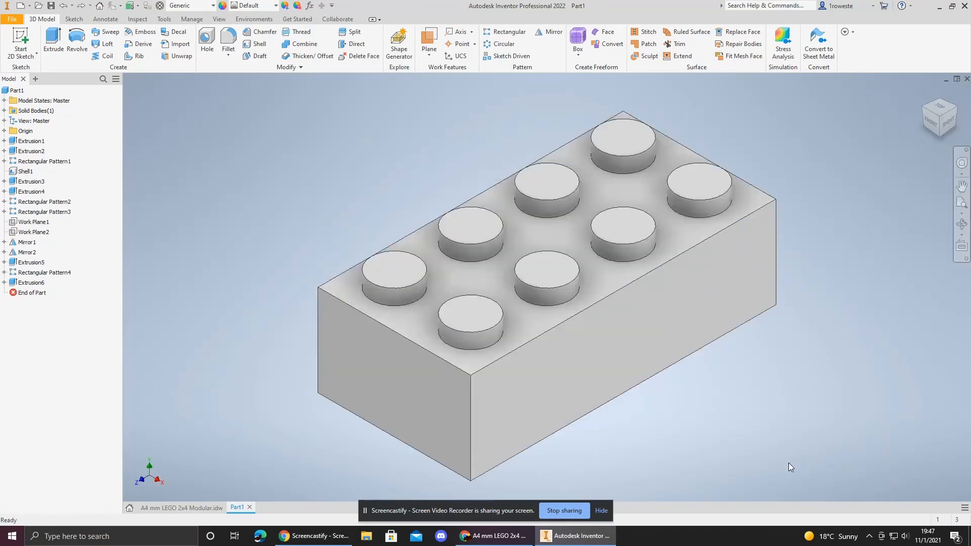